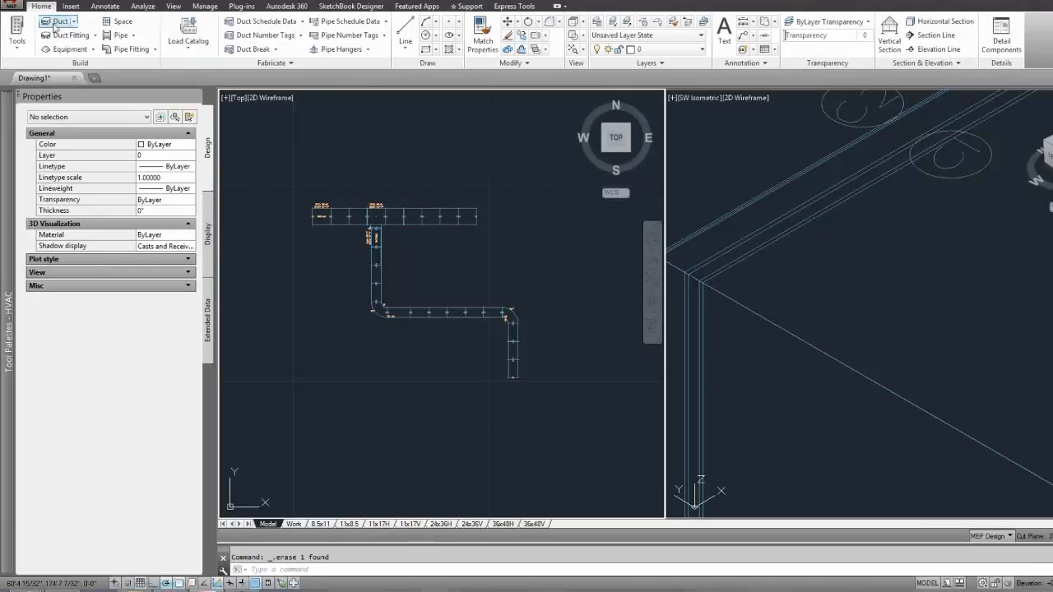
Step: Start adding a display theme with the DISPLAYTHEME command and set its style to Open Forum - Elevation Check
left_click(341, 151)
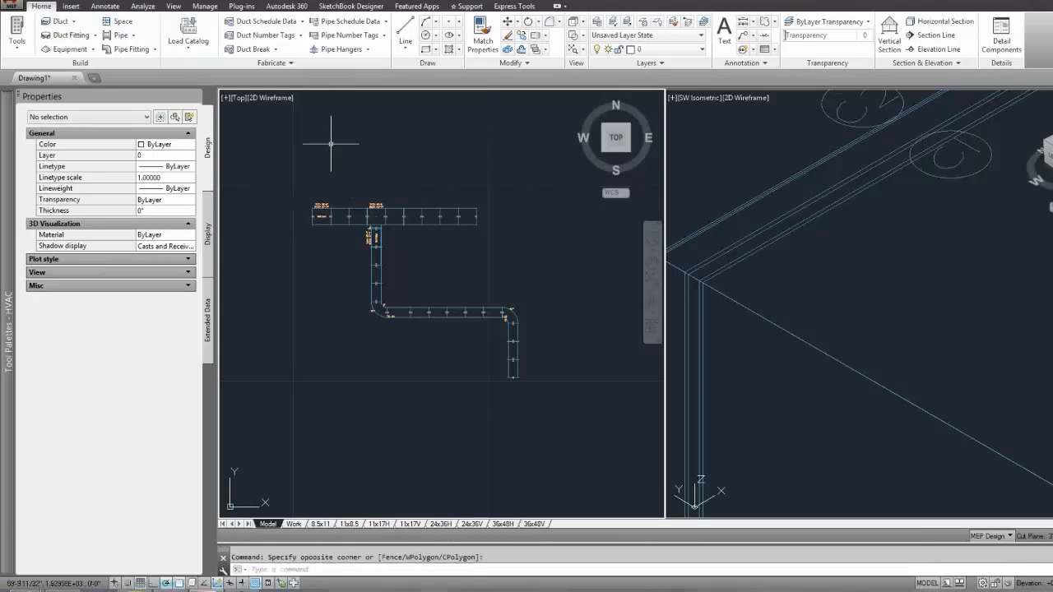
type("DISPLAYthemeadd")
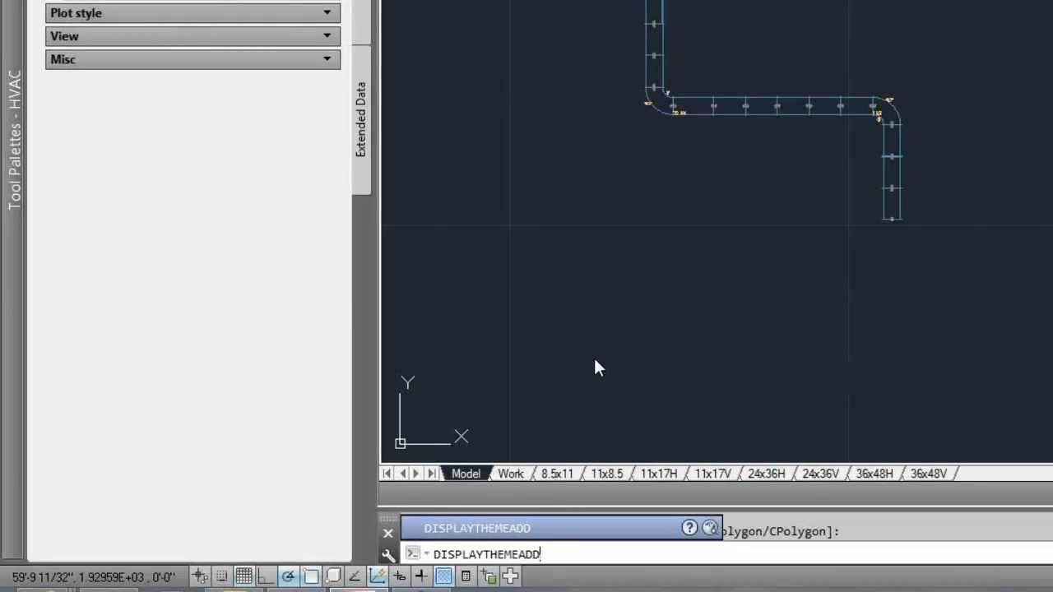
key("BackSpace")
key("BackSpace")
key("BackSpace")
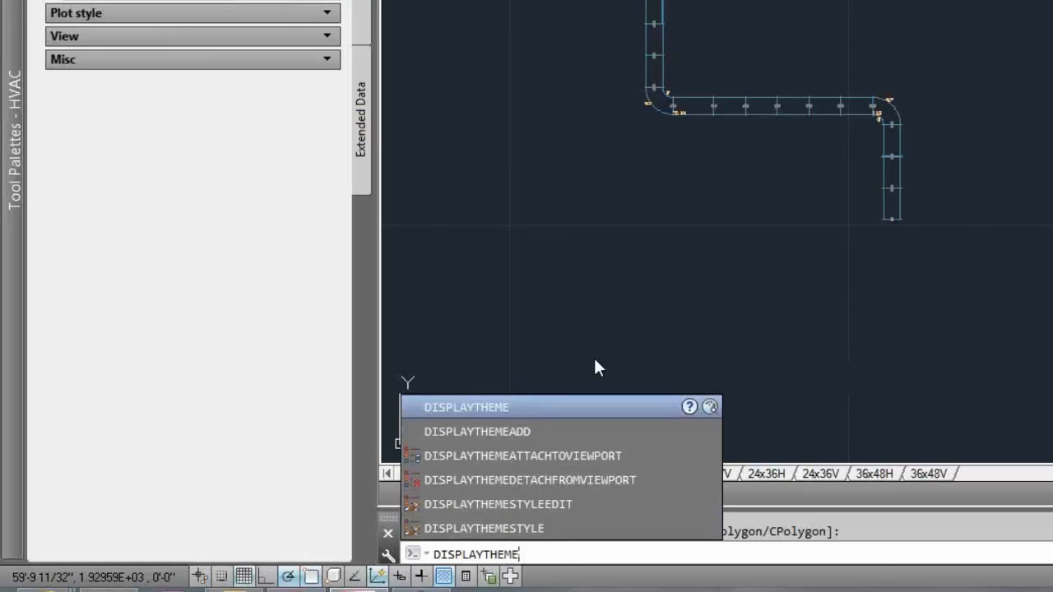
key("Return")
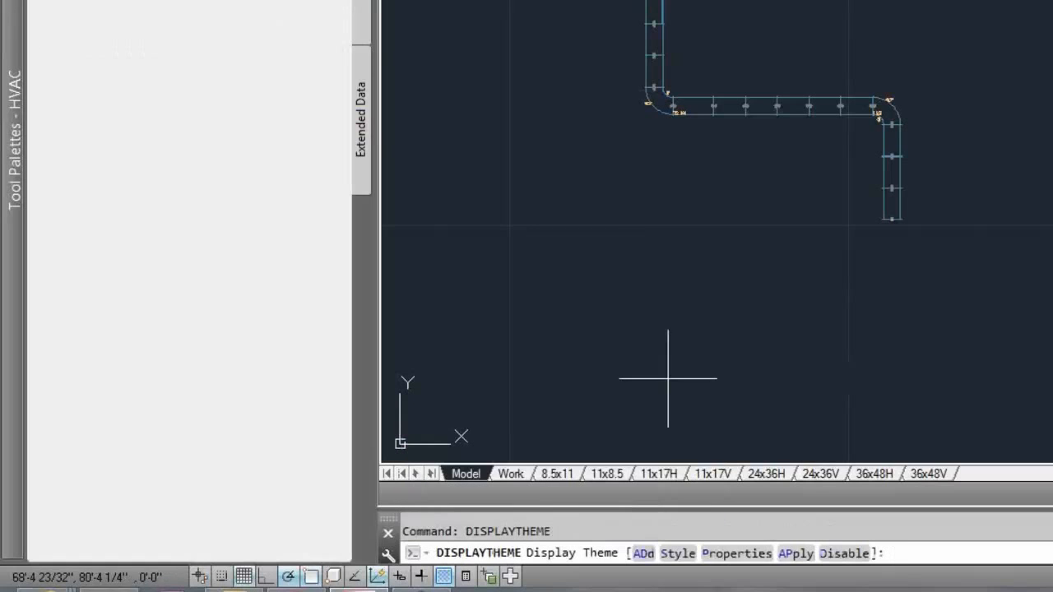
left_click(643, 555)
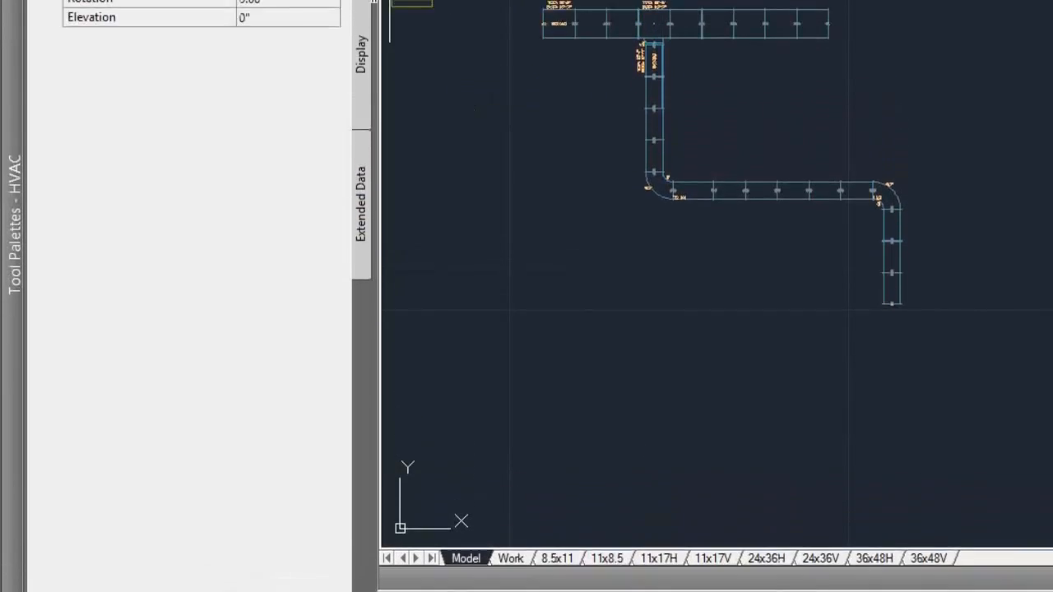
left_click(305, 134)
left_click(334, 134)
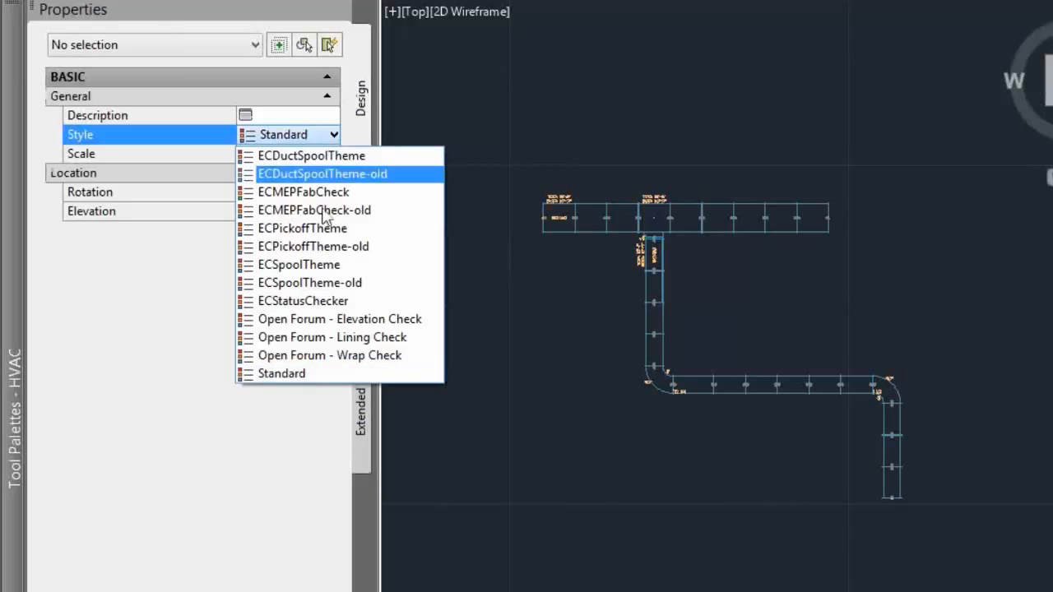
left_click(325, 327)
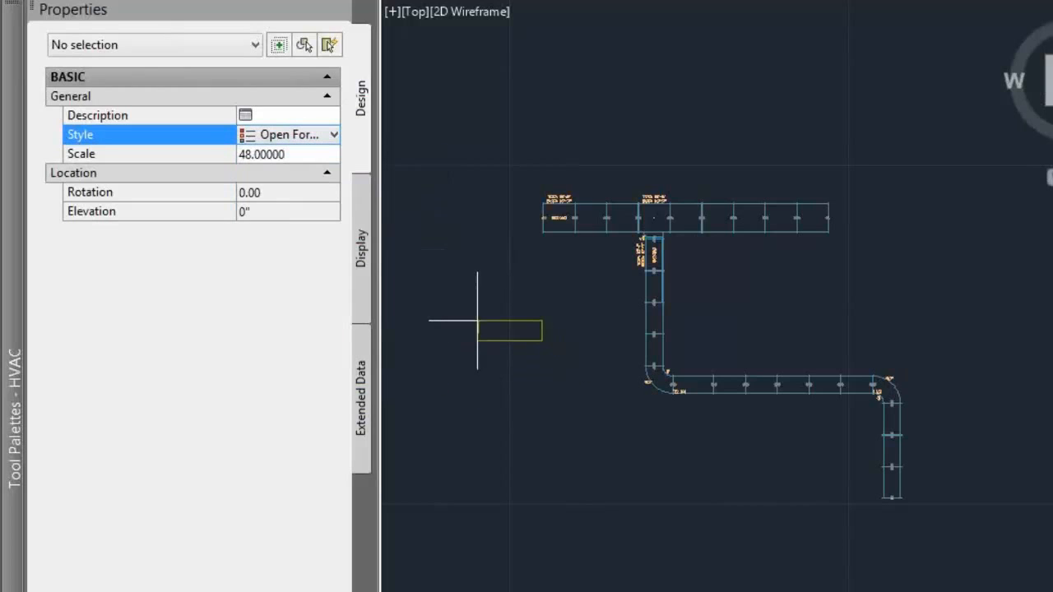
Step: Place the display theme legend in the empty area west of the branch duct, sizing it by two corner points
scroll(447, 308, "down", 2)
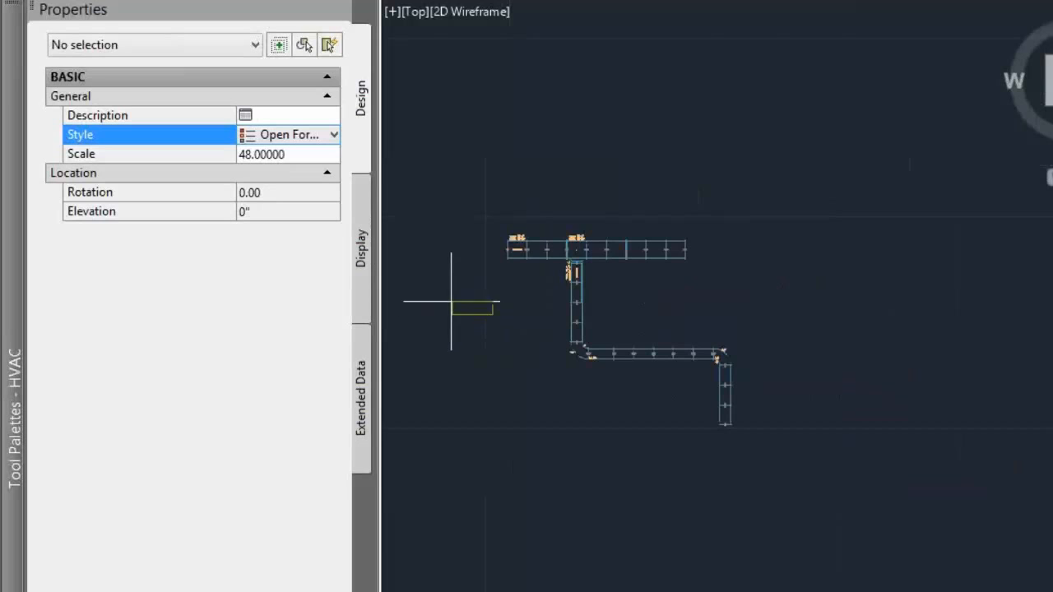
scroll(445, 292, "up", 4)
left_click(445, 291)
left_click(621, 344)
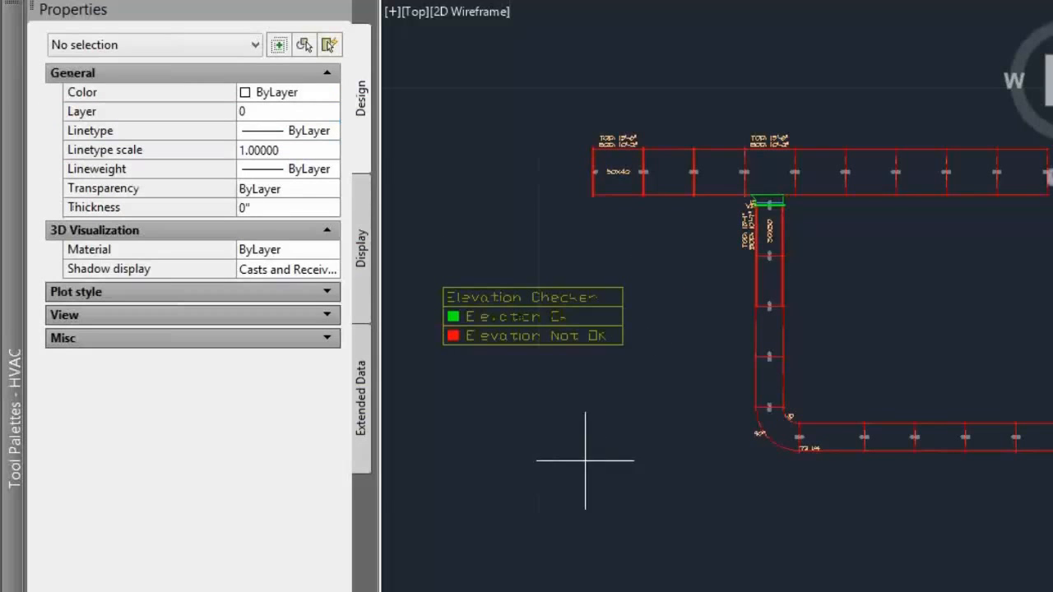
Step: Examine the themed duct colours and the TOD and BOD labels against the Elevation Checker legend
scroll(769, 292, "down", 2)
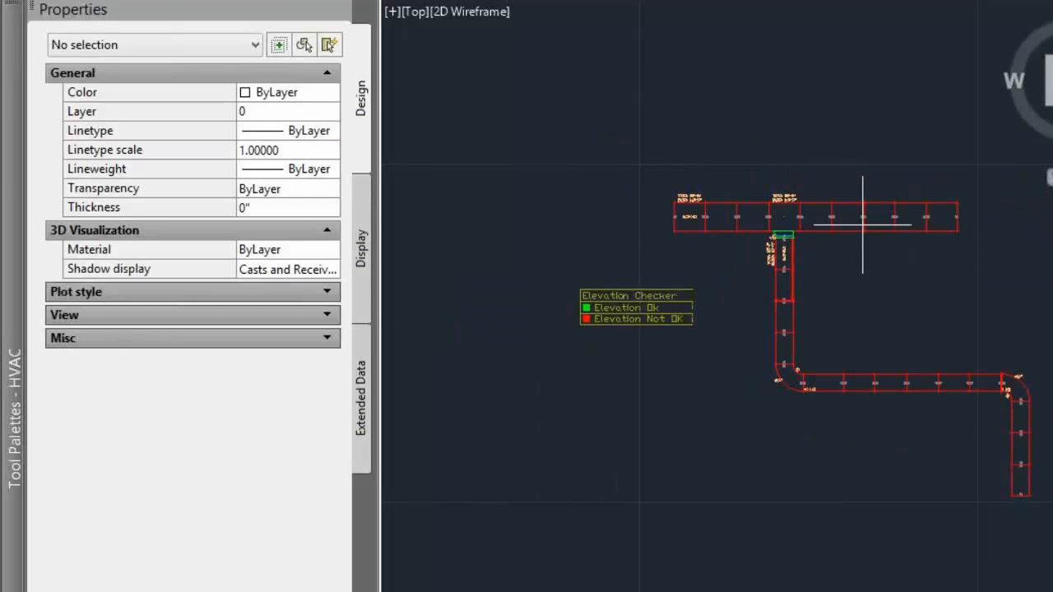
scroll(851, 239, "up", 2)
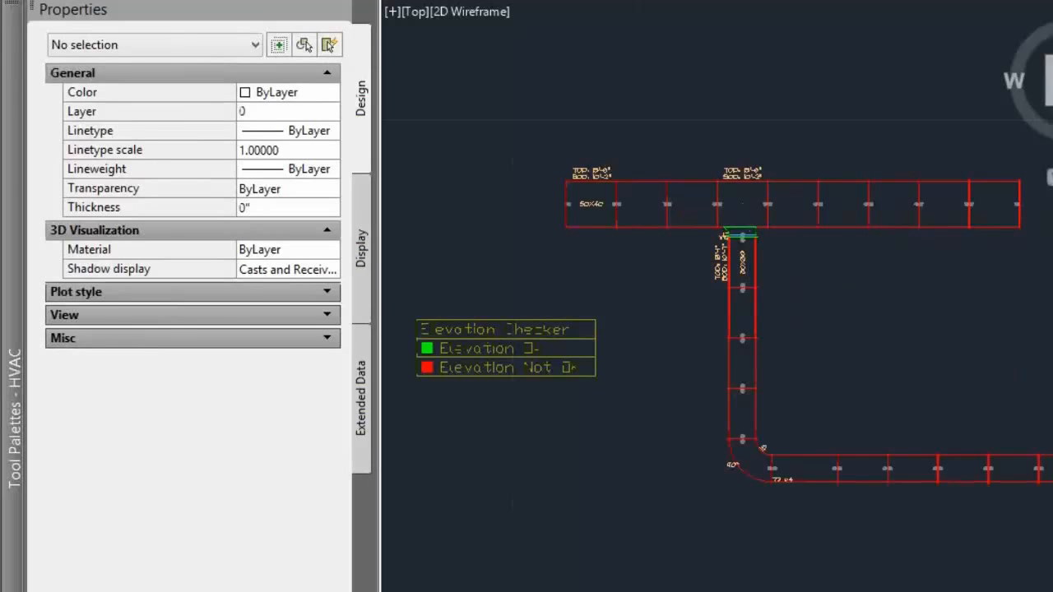
scroll(672, 291, "up", 1)
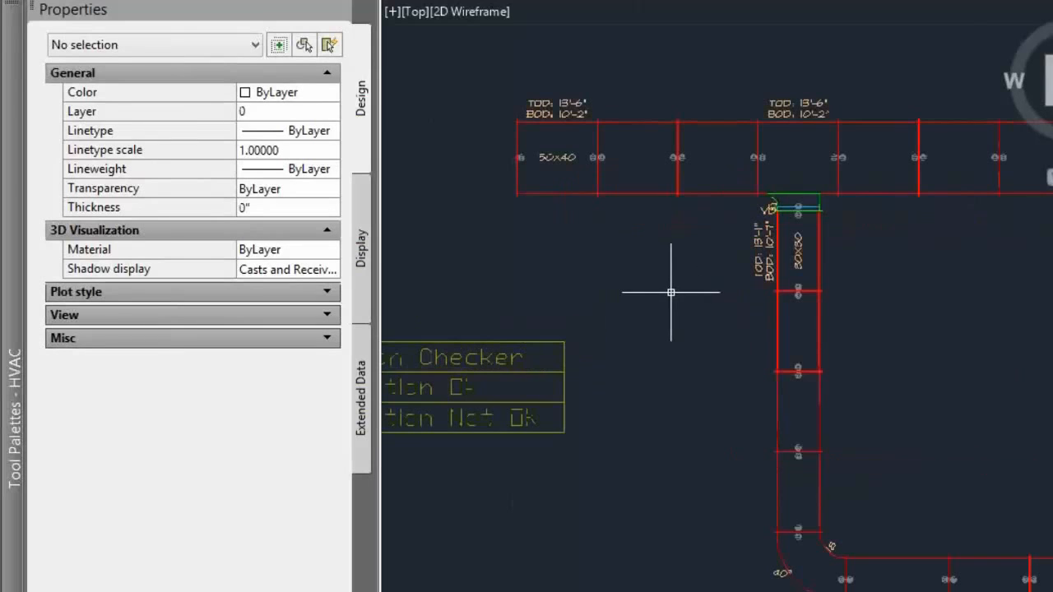
scroll(719, 264, "up", 1)
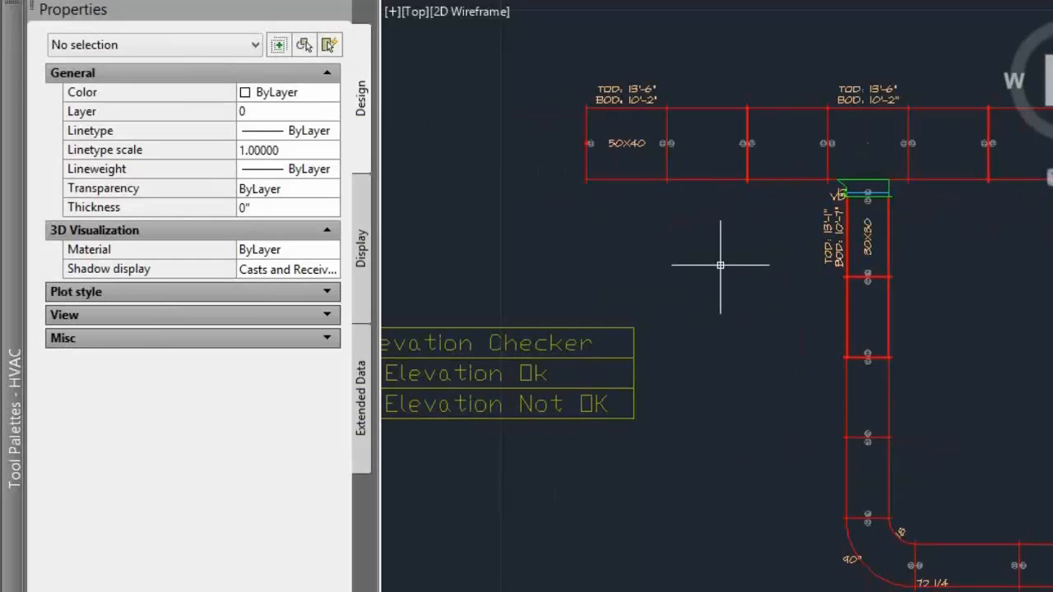
scroll(625, 148, "up", 2)
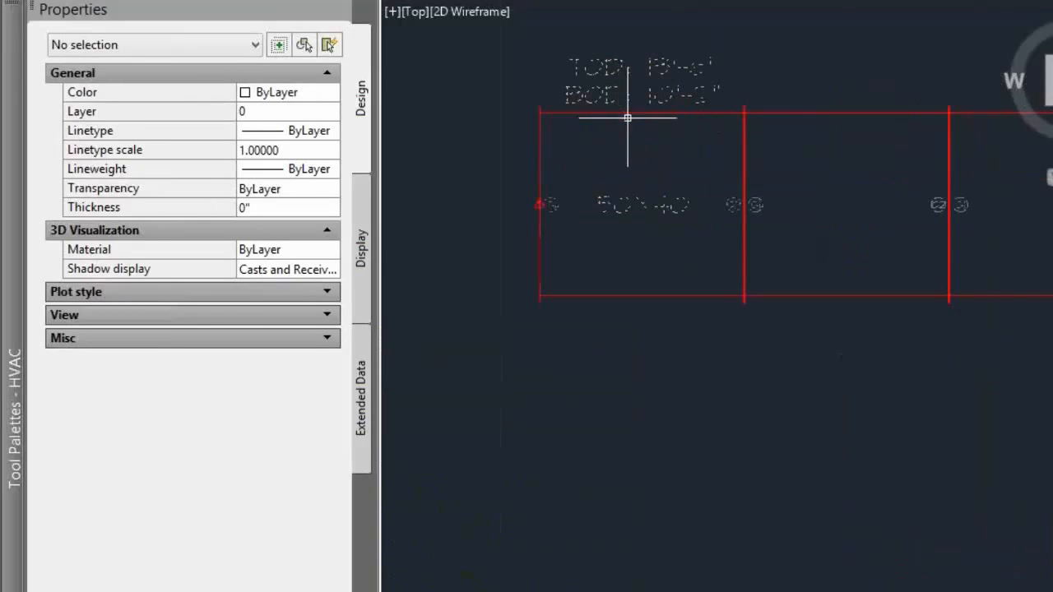
scroll(660, 137, "down", 1)
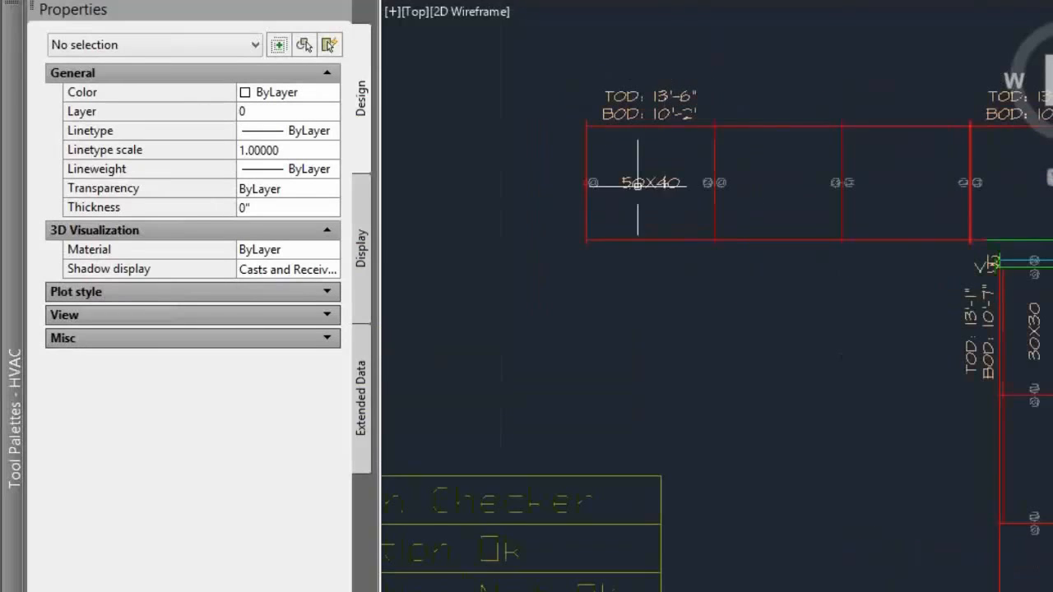
middle_click_drag(441, 327, 770, 243)
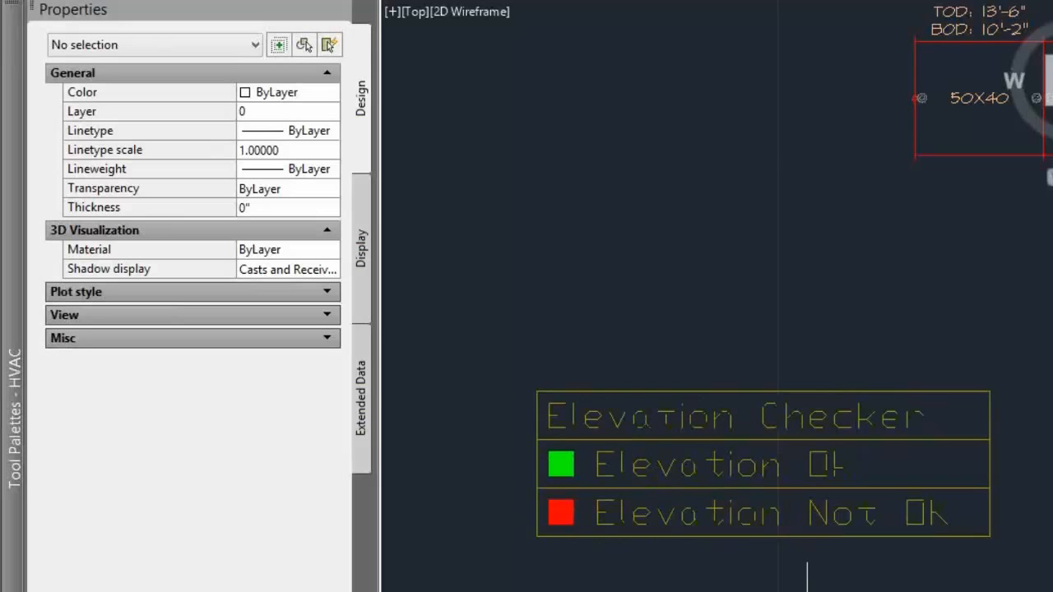
scroll(806, 585, "down", 4)
scroll(679, 482, "up", 2)
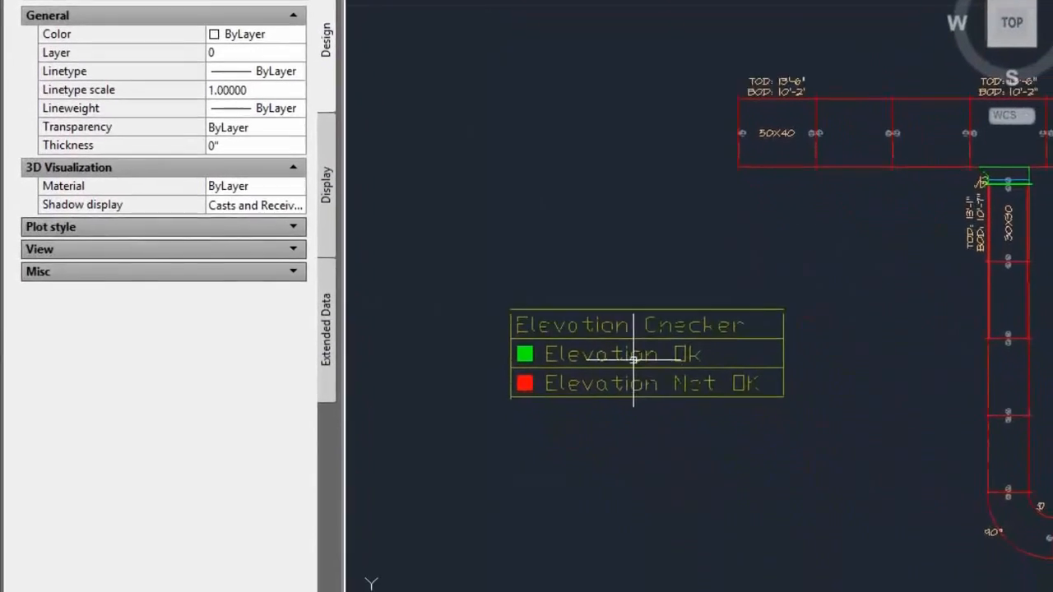
Step: Open the Elevation Checker legend's display theme style for editing
left_click(611, 322)
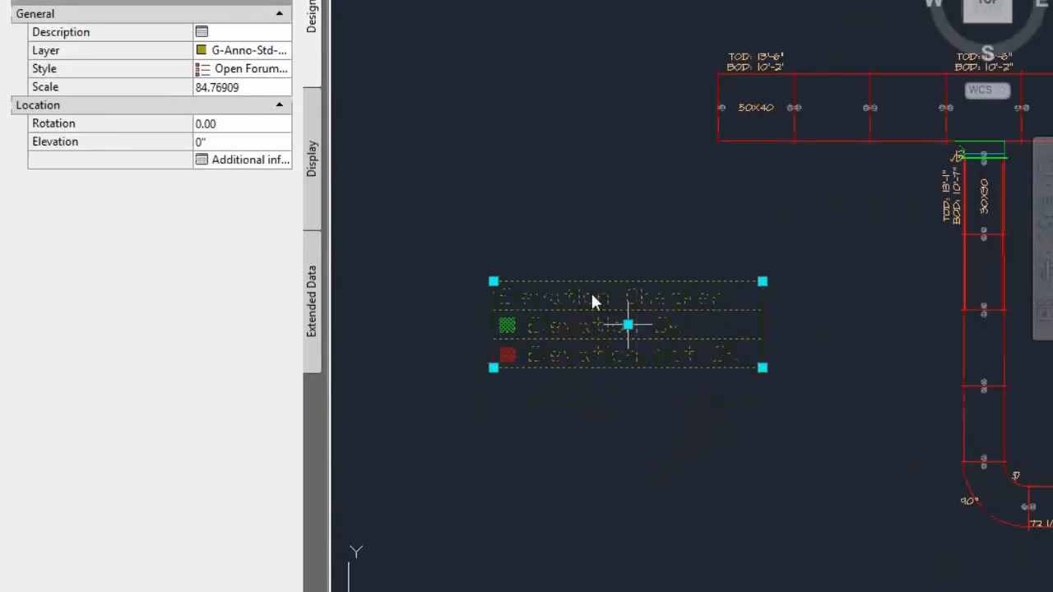
right_click(591, 293)
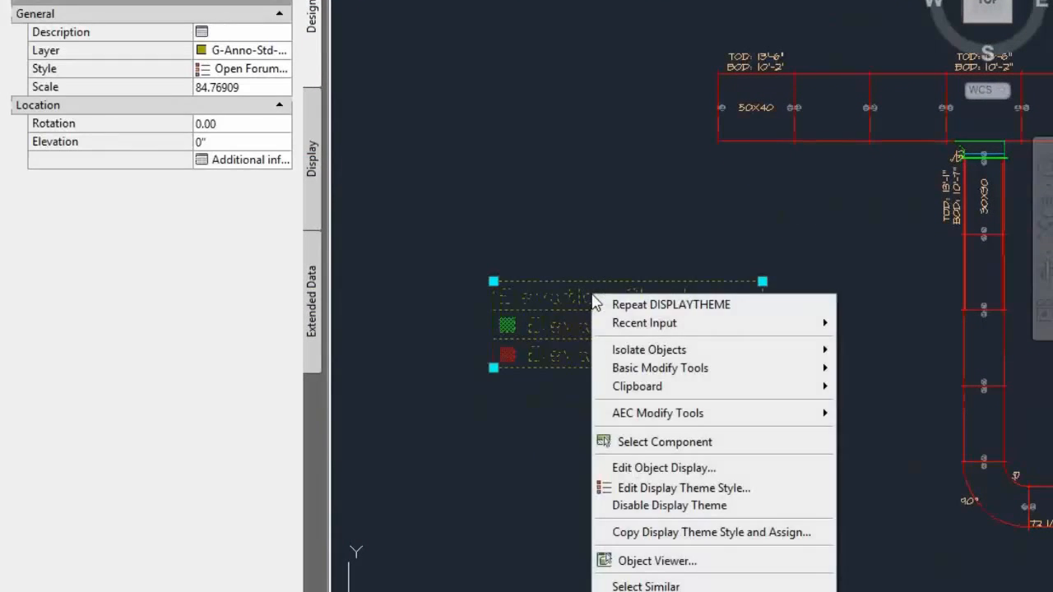
left_click(684, 488)
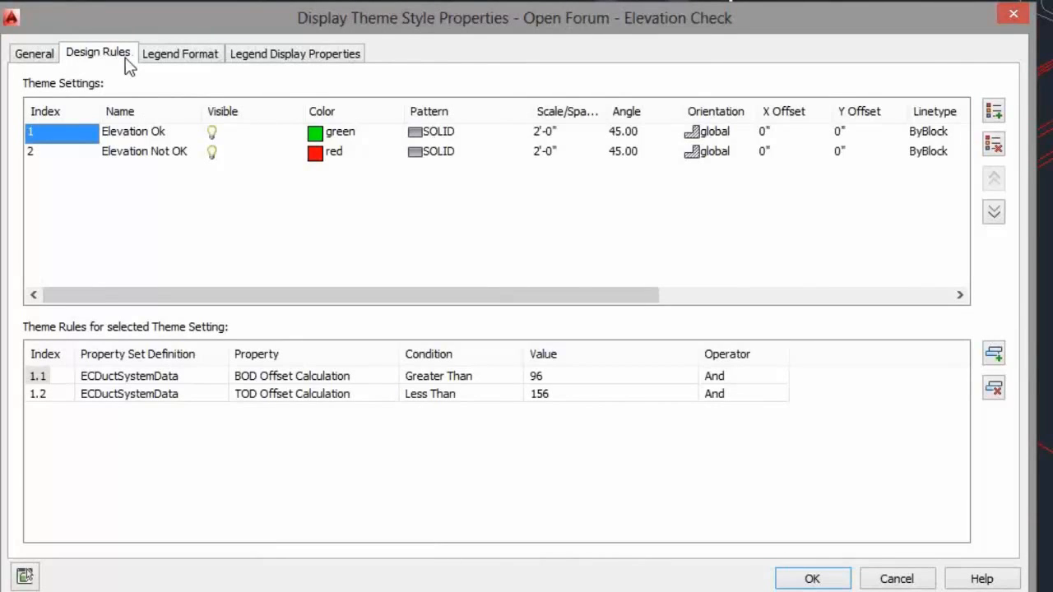
Step: Review the Elevation Ok setting's design rules for the BOD and TOD offset calculations, including their limit values
double_click(138, 134)
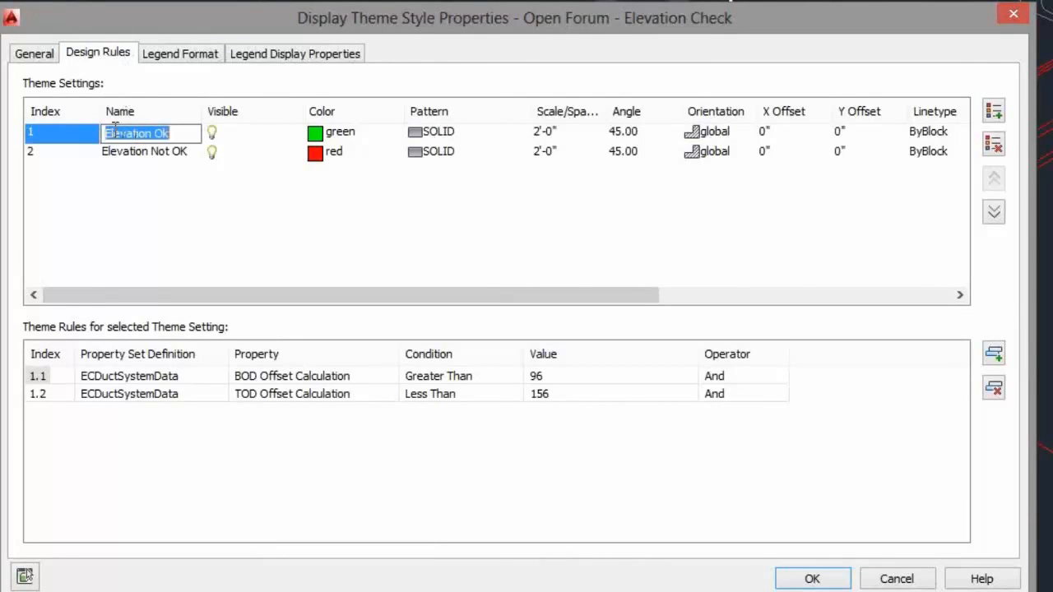
left_click(71, 137)
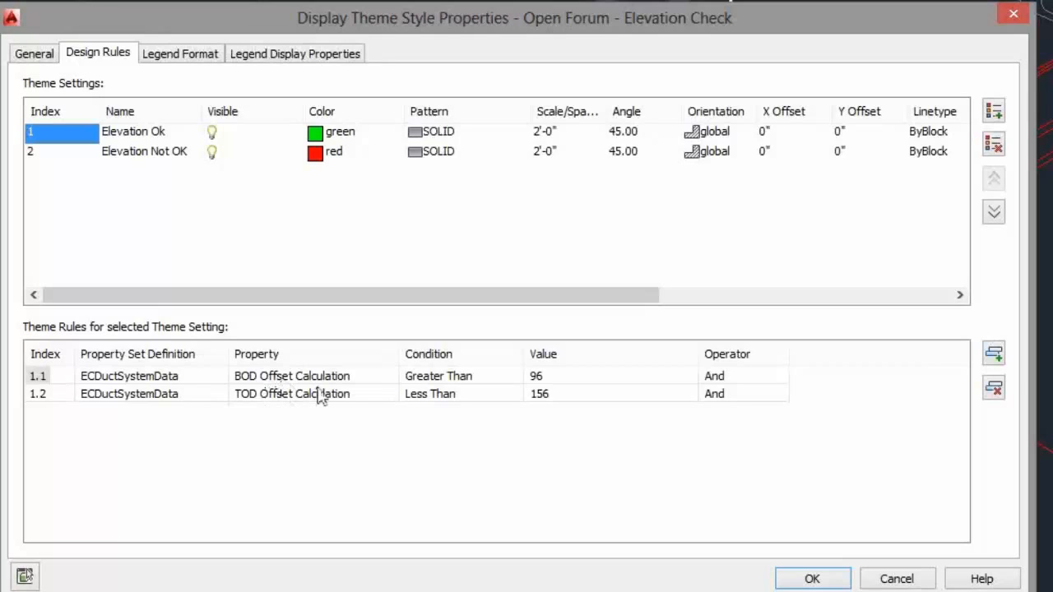
left_click(569, 378)
left_click(574, 376)
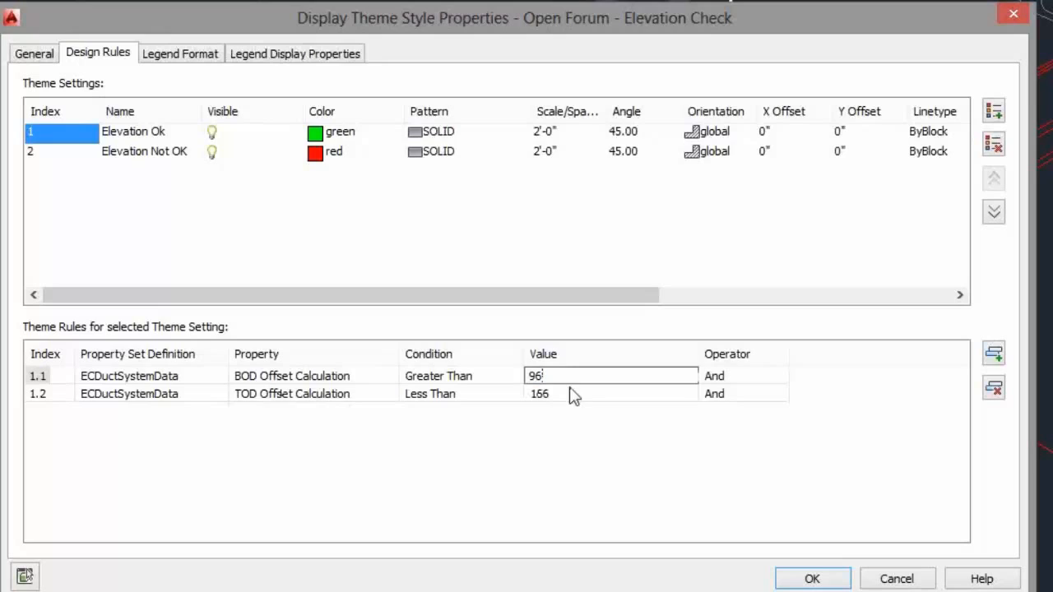
left_click(125, 454)
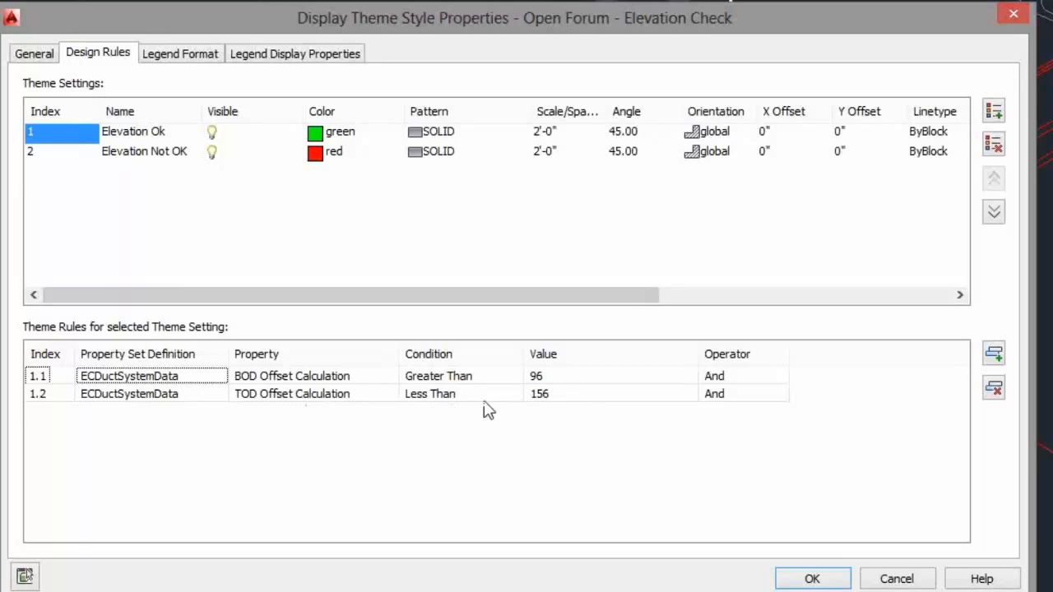
left_click(566, 395)
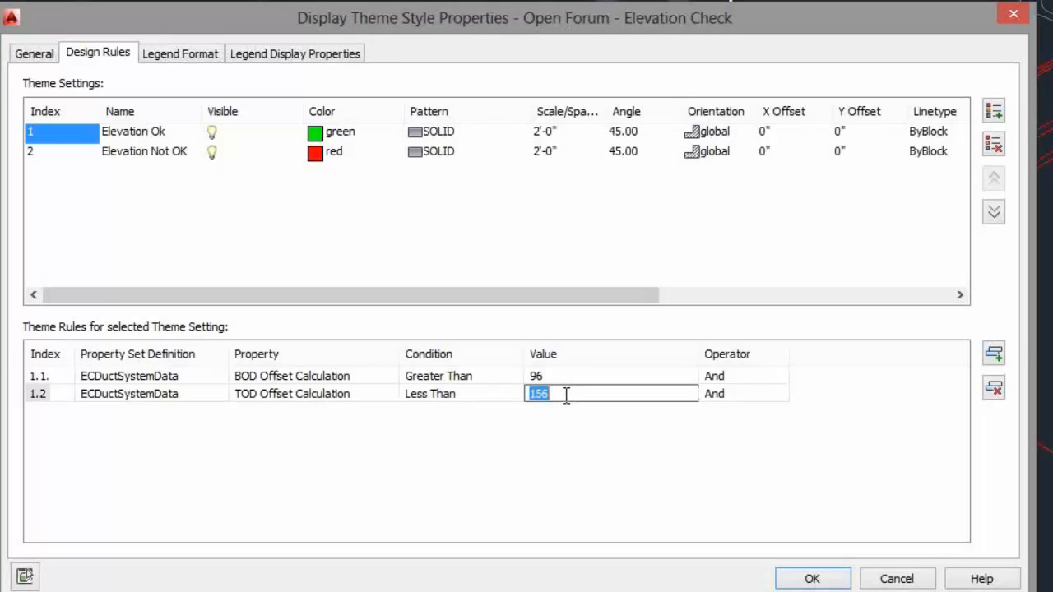
left_click(646, 442)
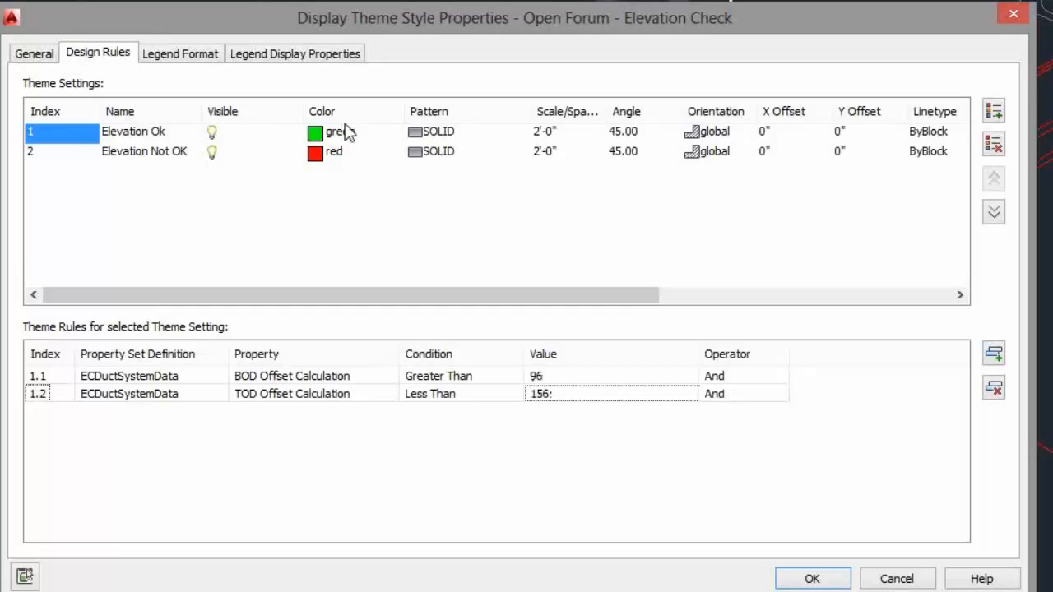
Step: Compare the Elevation Not OK design rules and operators with those of Elevation Ok, and close the style properties
double_click(129, 156)
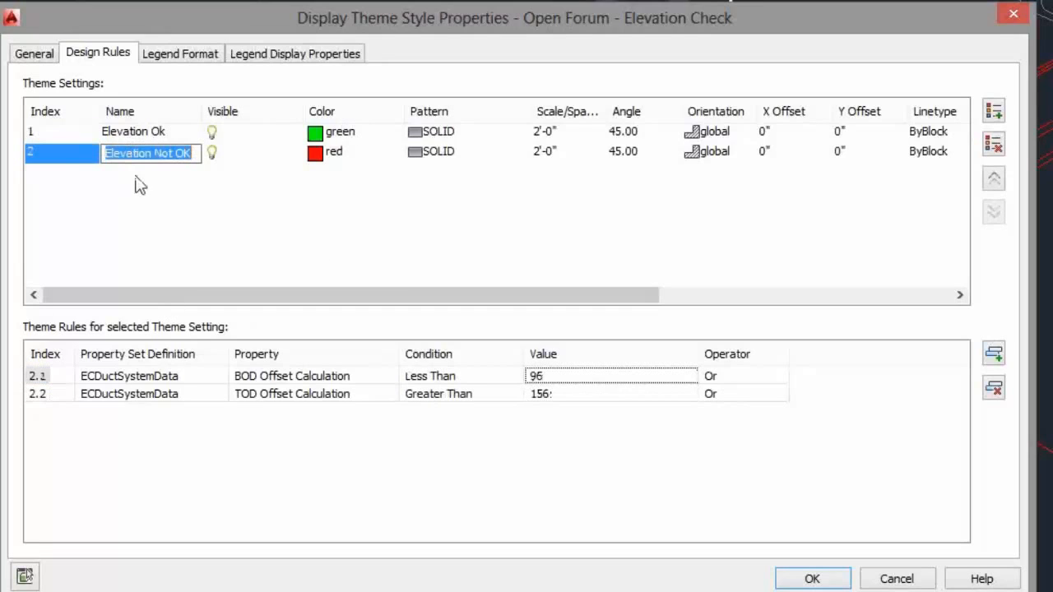
left_click(52, 156)
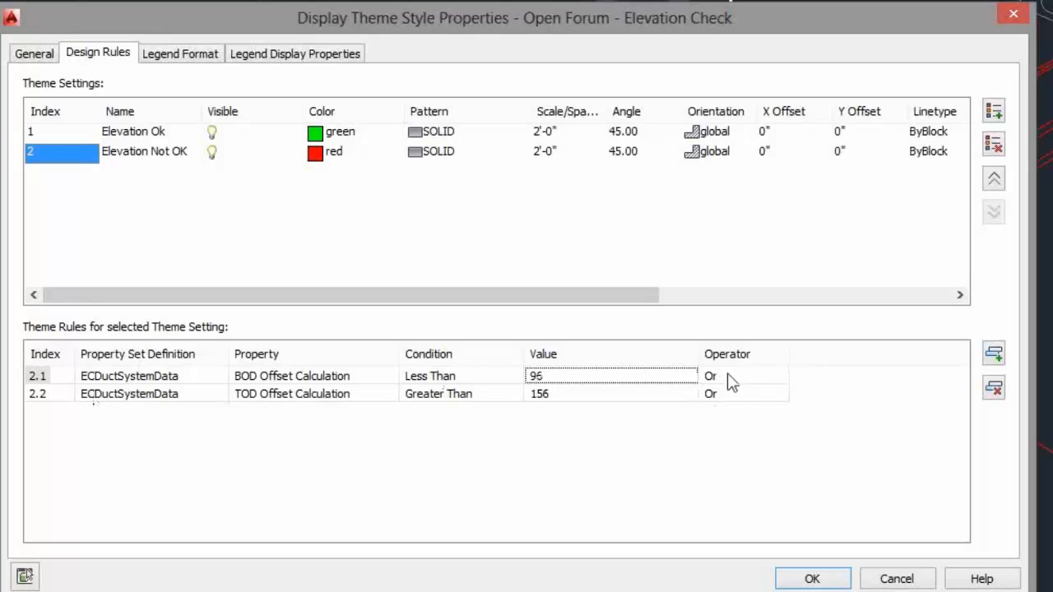
double_click(140, 136)
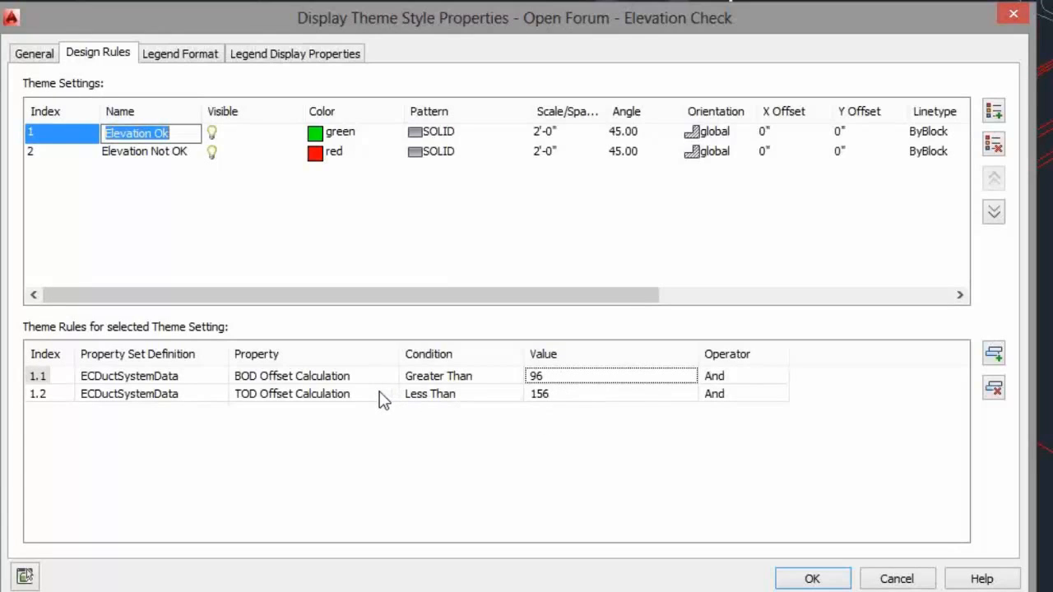
double_click(119, 153)
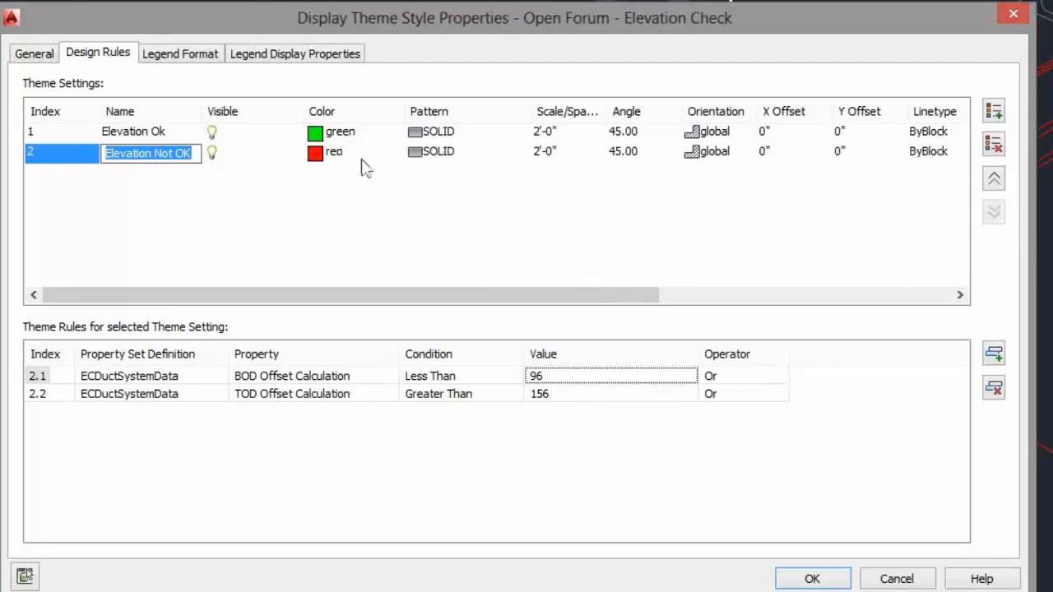
left_click(135, 133)
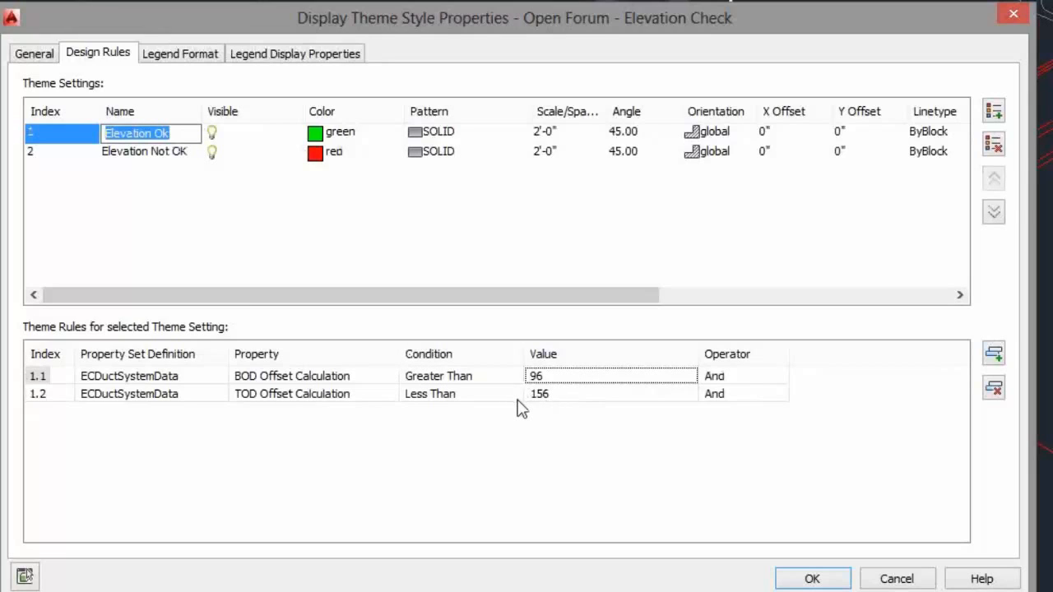
left_click(809, 579)
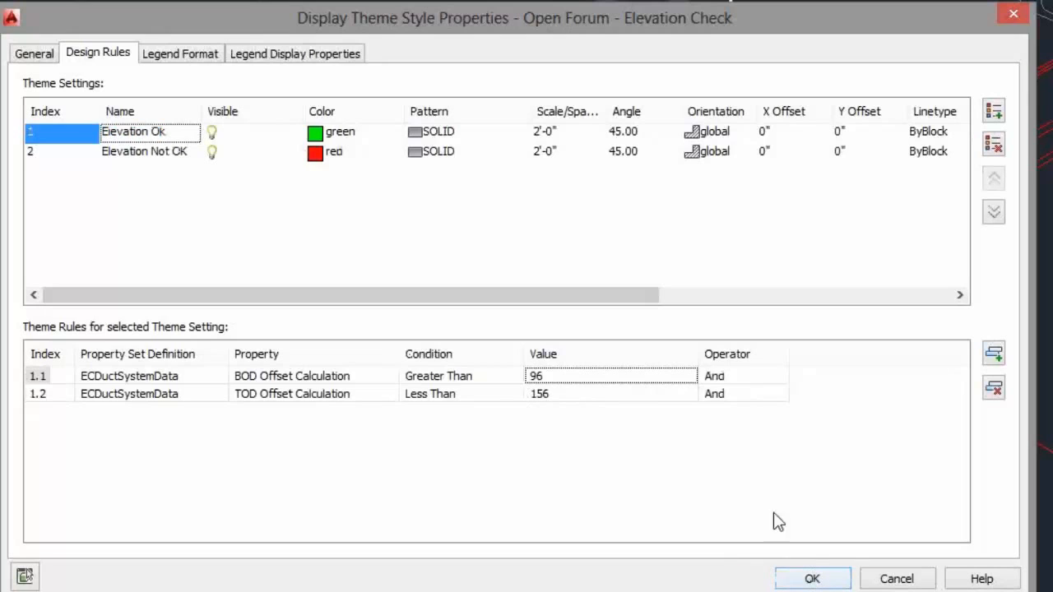
left_click(810, 579)
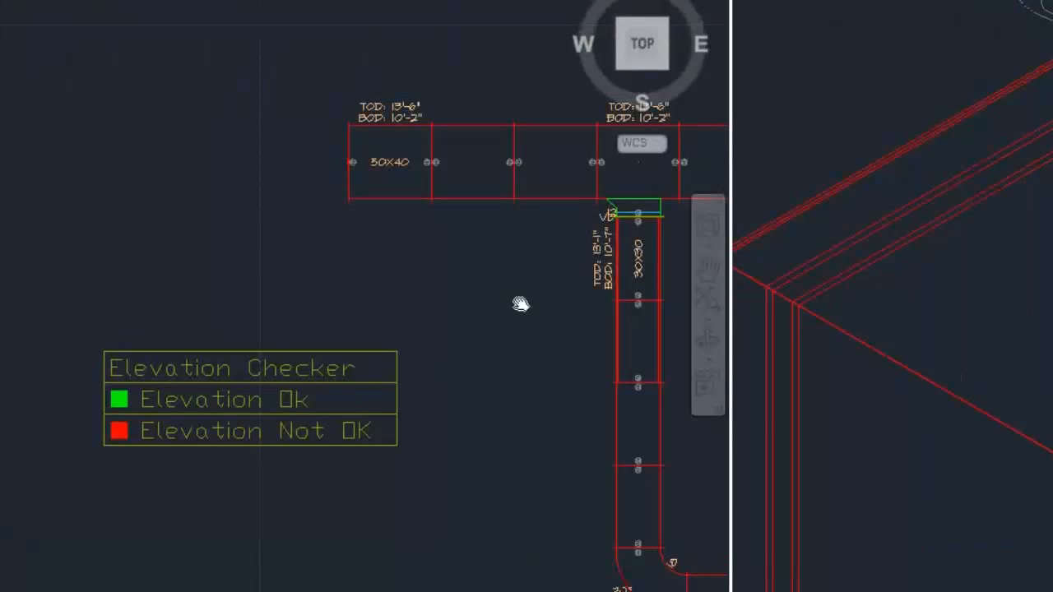
Step: Lower the end segment of the 50x40 duct by 6" with the fixed-MvParts elevation change
middle_click_drag(521, 305, 253, 329)
scroll(94, 101, "up", 4)
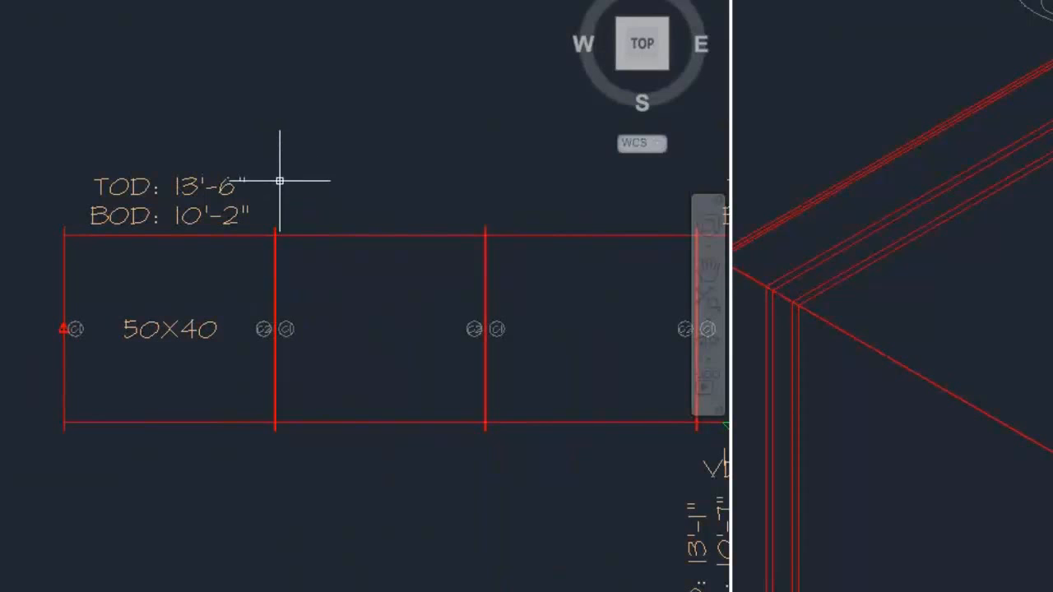
left_click(980, 263)
scroll(977, 265, "down", 5)
scroll(976, 264, "down", 4)
middle_click_drag(811, 296, 1022, 248)
left_click(993, 322)
left_click(970, 280)
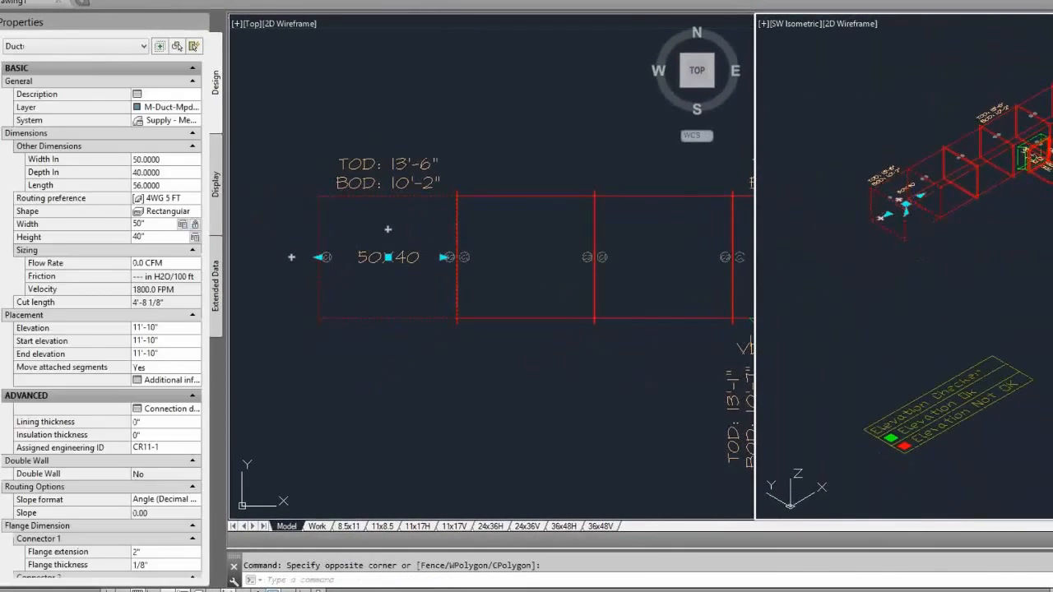
scroll(899, 191, "up", 4)
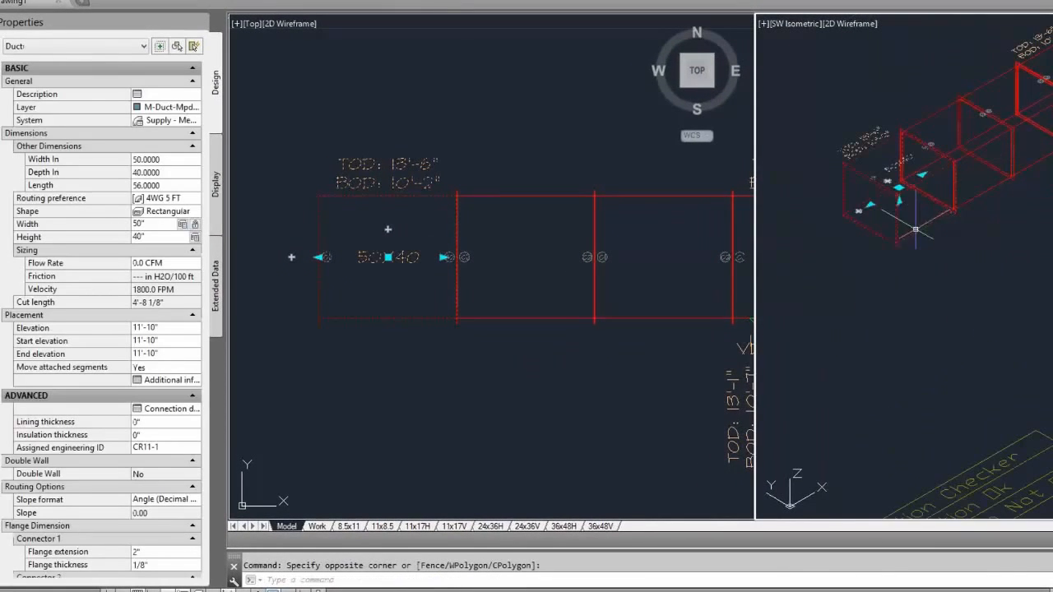
left_click(899, 189)
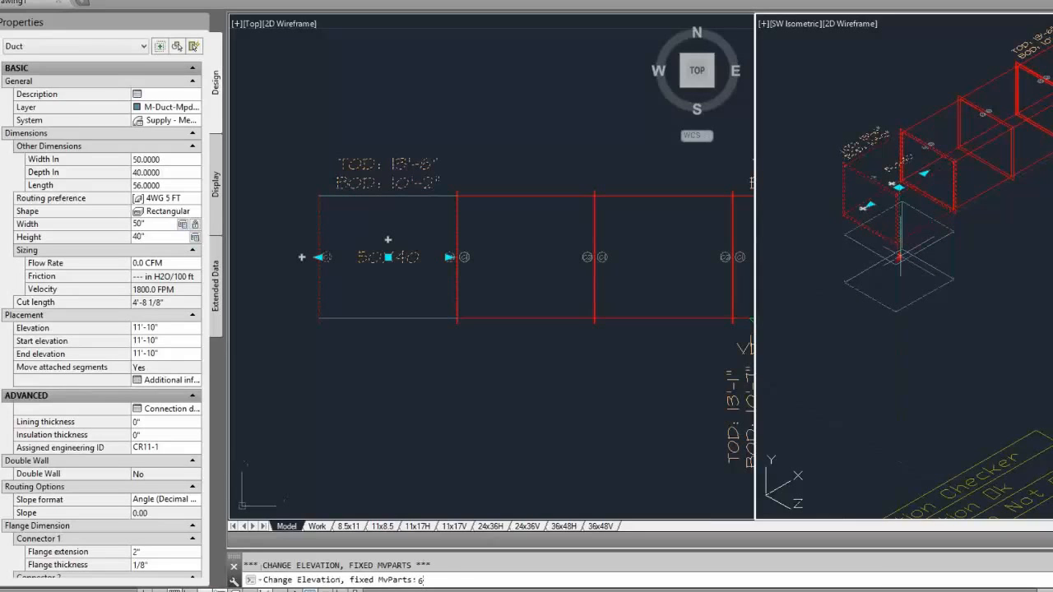
key("Escape")
key("Escape")
type("6")
key("Return")
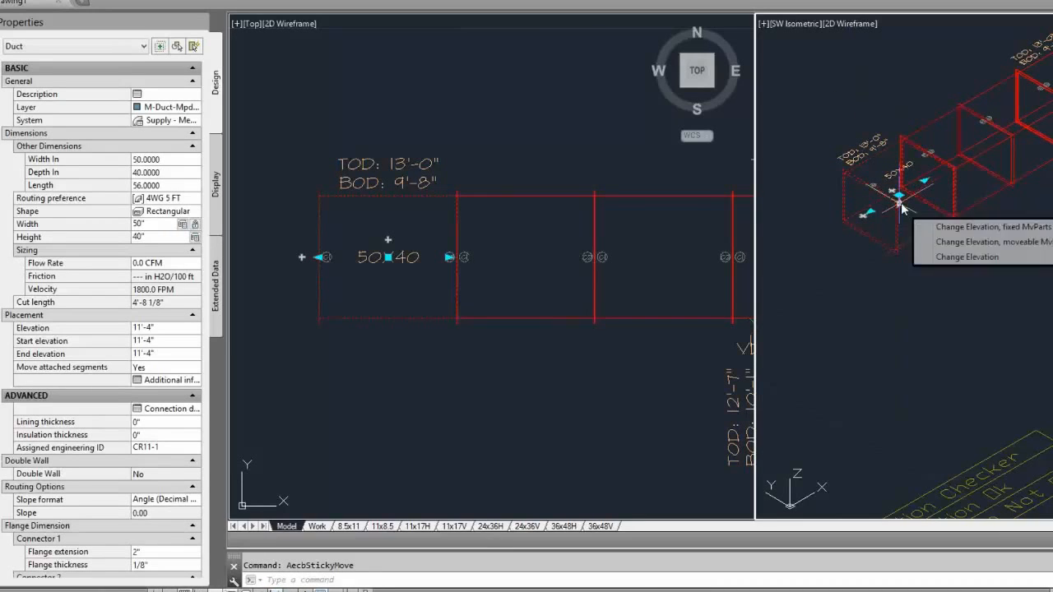
Step: Set the elevation of the 50x40 duct's end segment to 11'-2" and clear the selection
left_click(154, 327)
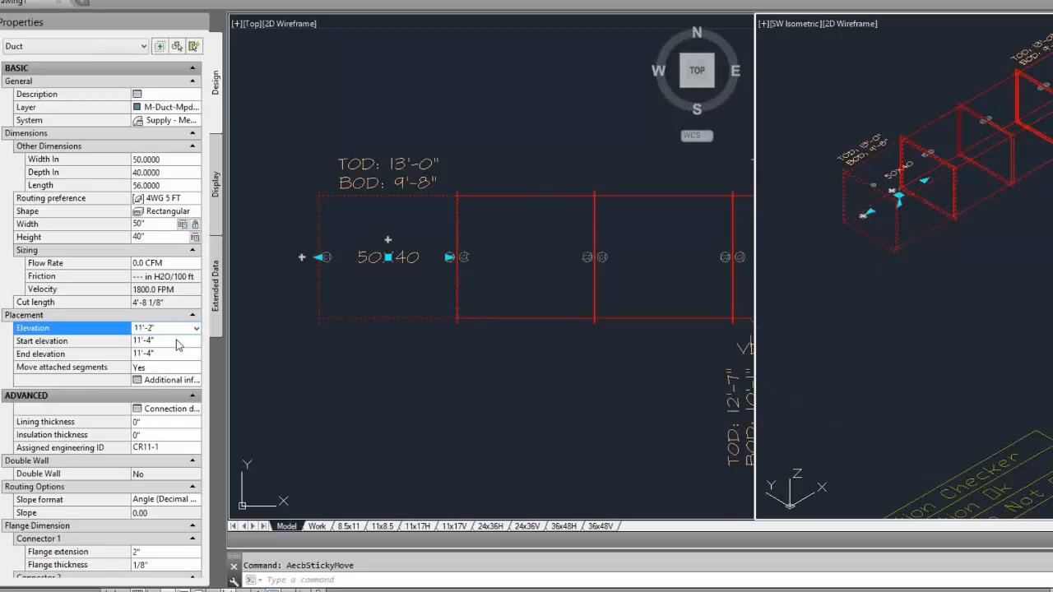
left_click(177, 342)
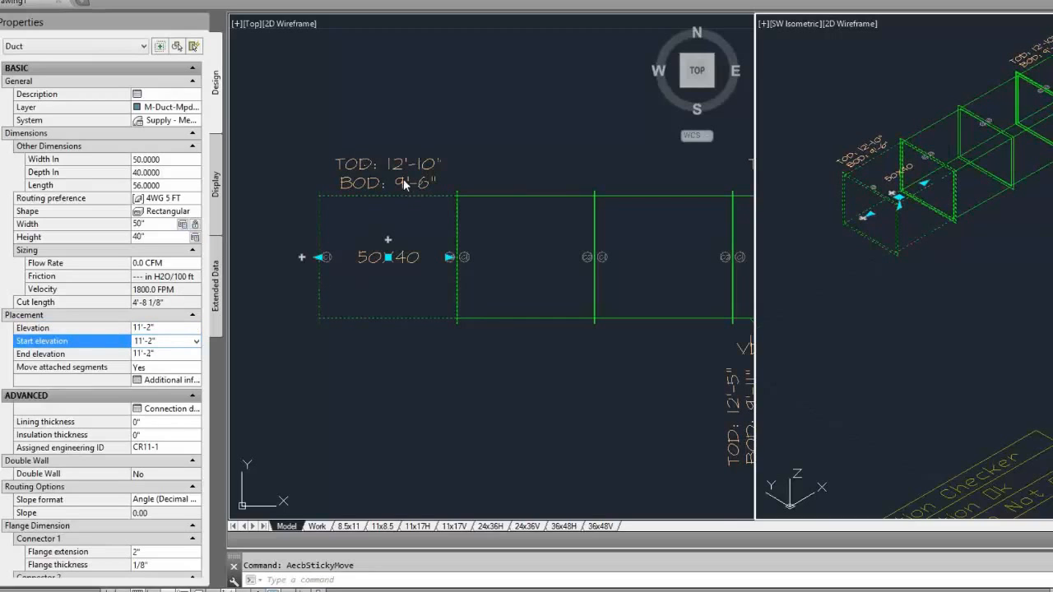
scroll(404, 221, "down", 3)
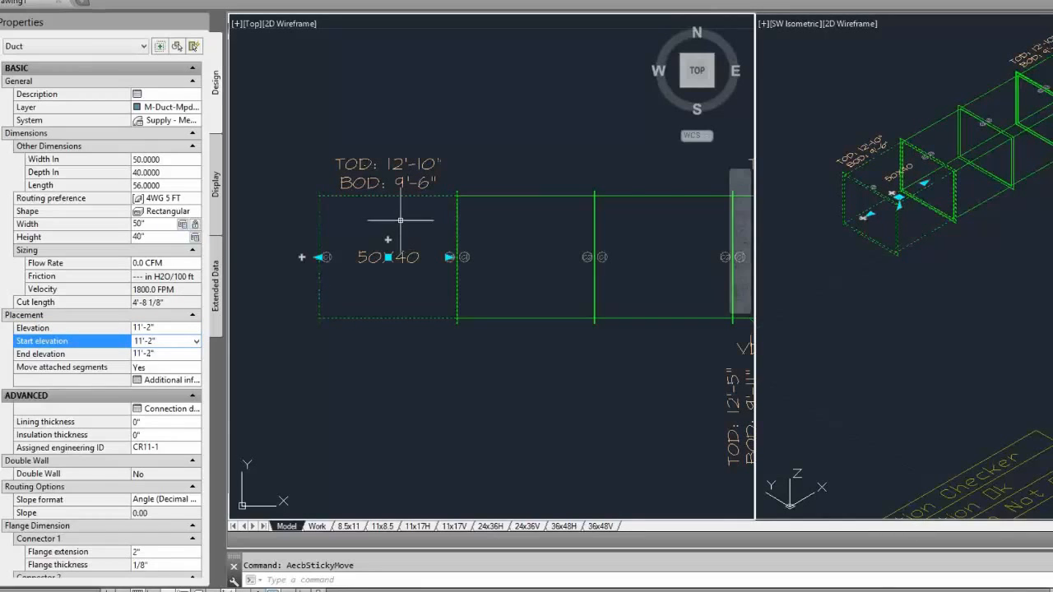
scroll(854, 335, "down", 3)
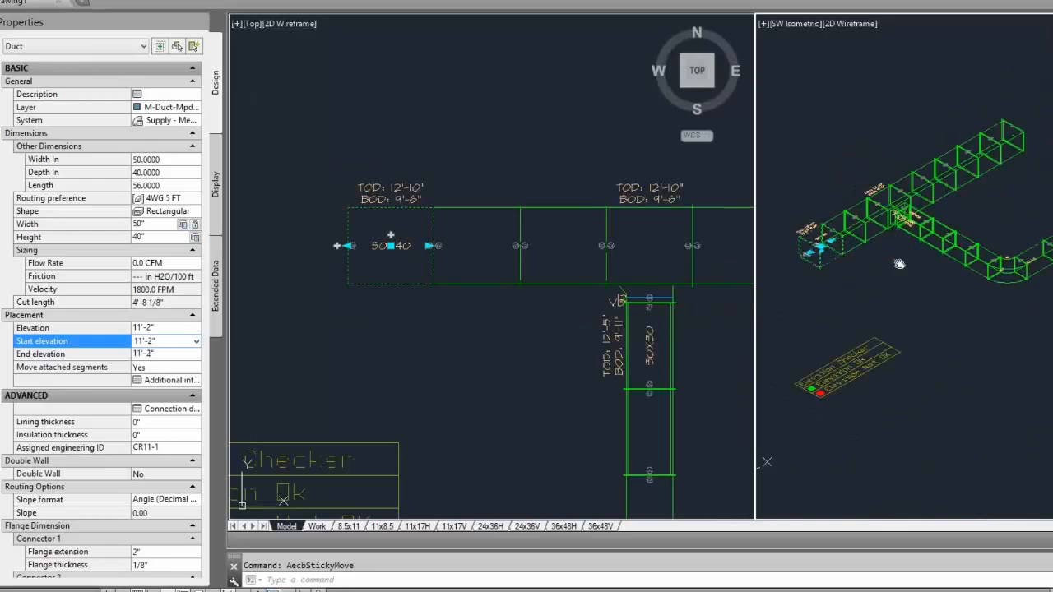
key("Escape")
left_click_drag(867, 283, 903, 231)
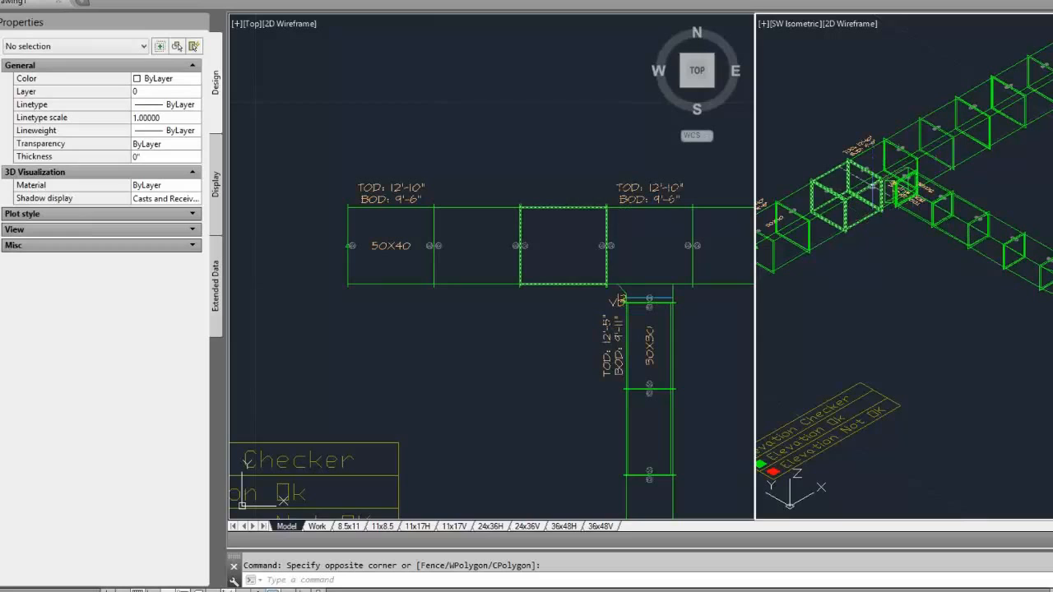
scroll(968, 296, "down", 2)
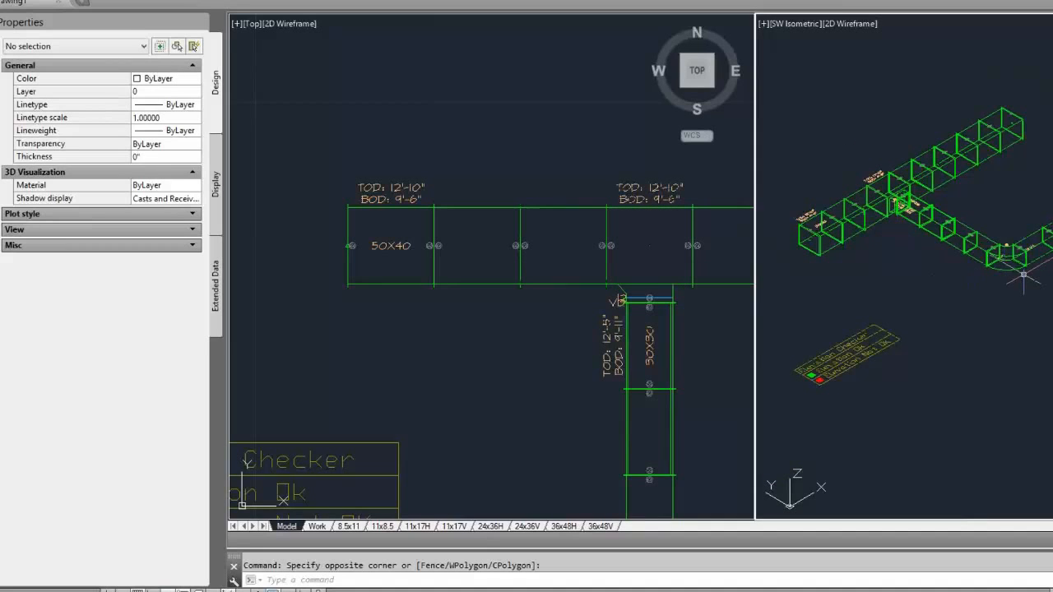
Step: Delete the full-length 30x30 duct segment before the far 90° elbow and the short duct piece attached to the elbow
middle_click_drag(1029, 277, 902, 284)
middle_click_drag(1052, 214, 870, 223)
scroll(580, 360, "down", 4)
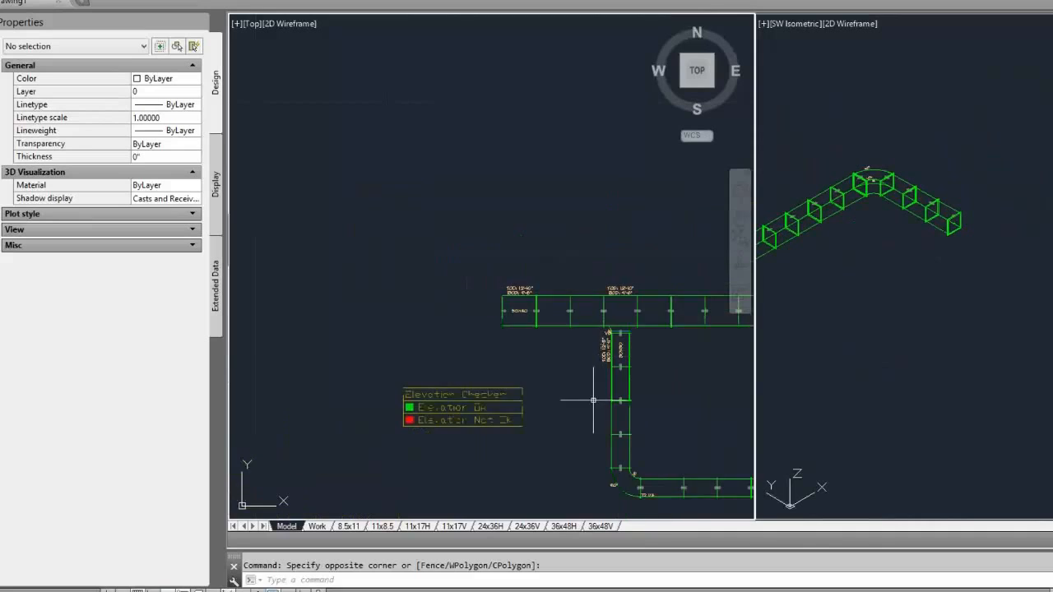
middle_click_drag(701, 395, 581, 244)
scroll(585, 291, "up", 4)
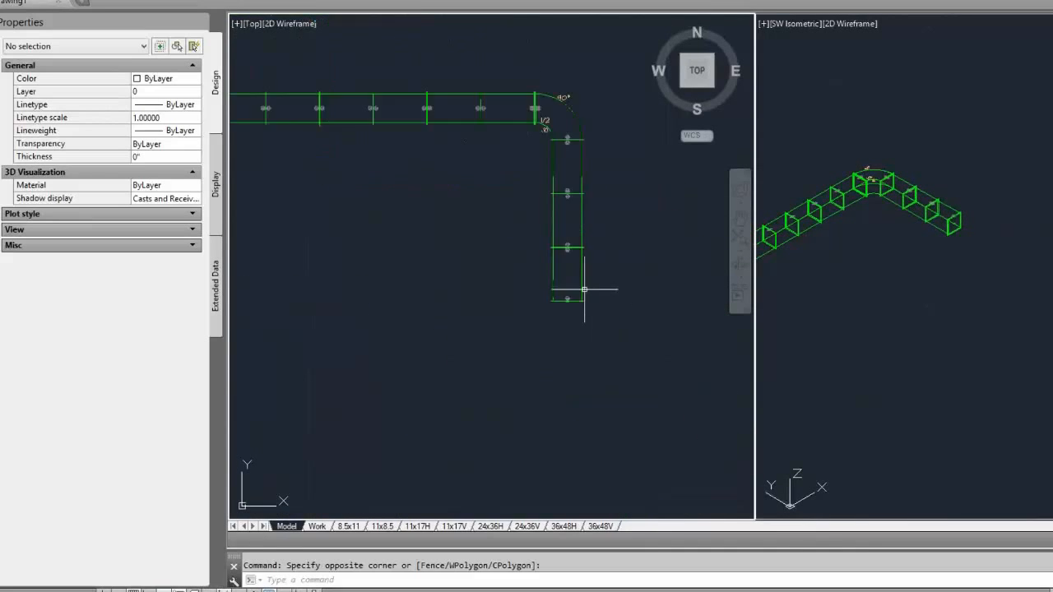
middle_click_drag(578, 134, 674, 316)
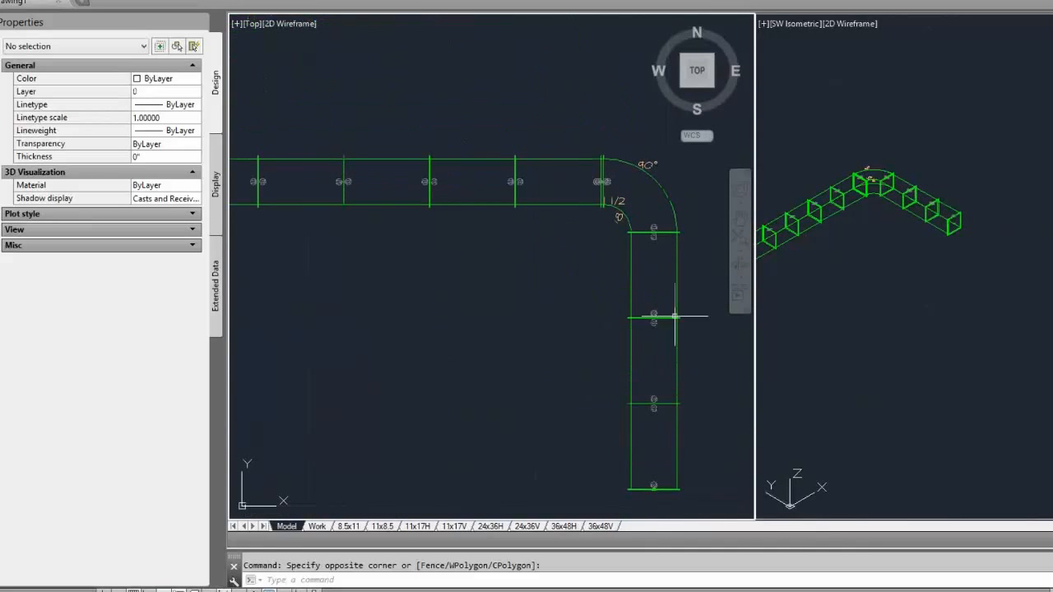
left_click(565, 167)
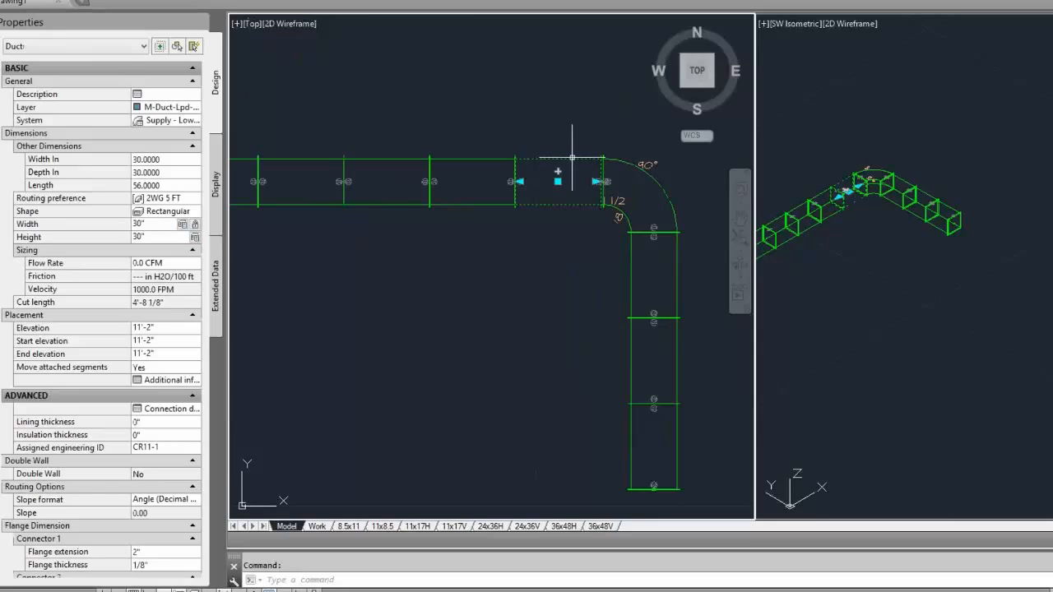
key("Delete")
scroll(576, 164, "up", 4)
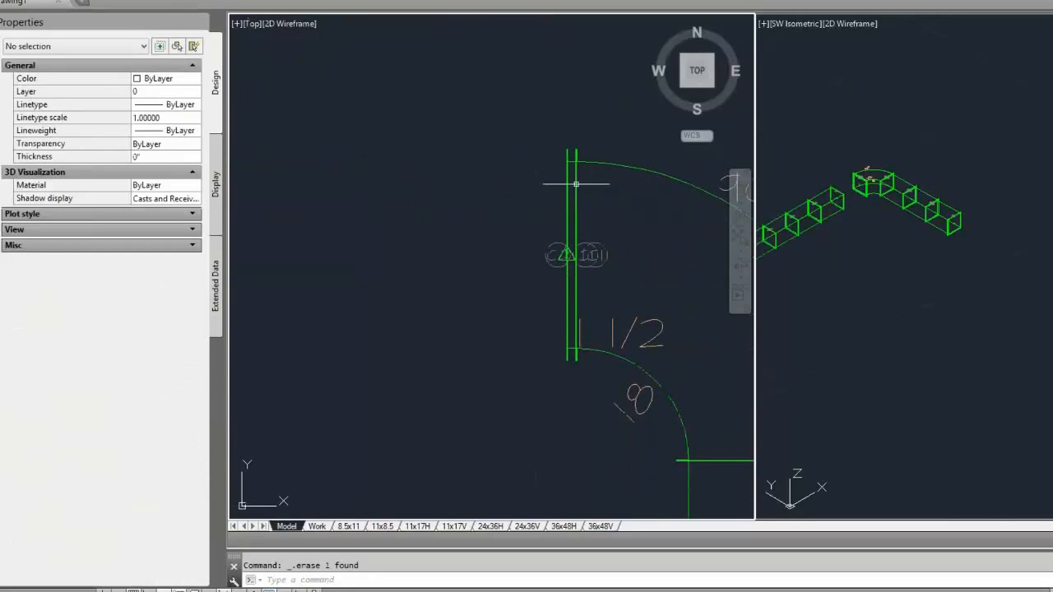
left_click(571, 247)
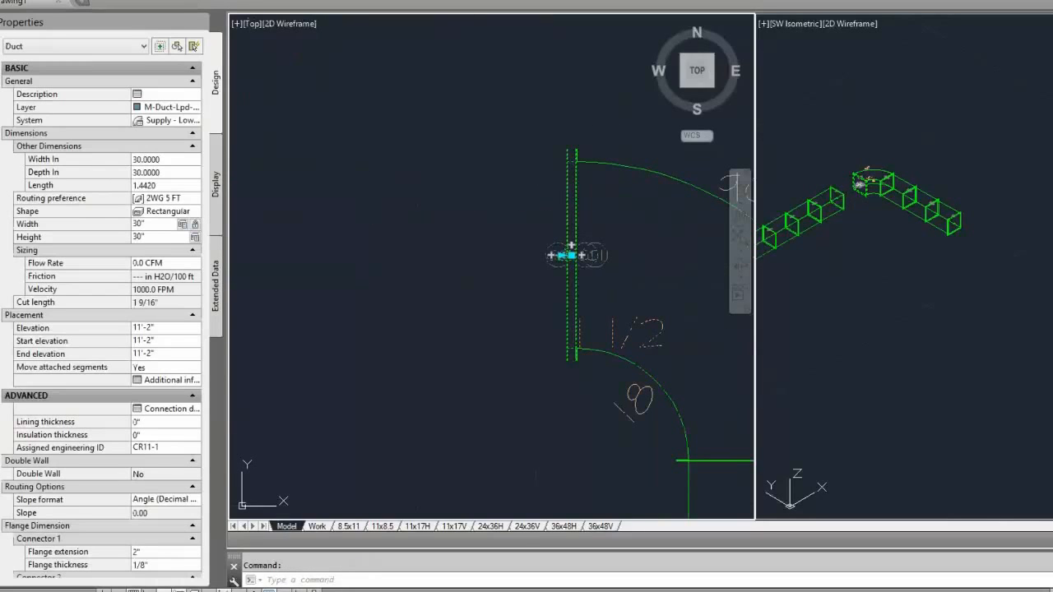
key("Delete")
Step: Raise the duct segment beyond the far elbow by 3' with the fixed-MvParts elevation change
left_click(906, 163)
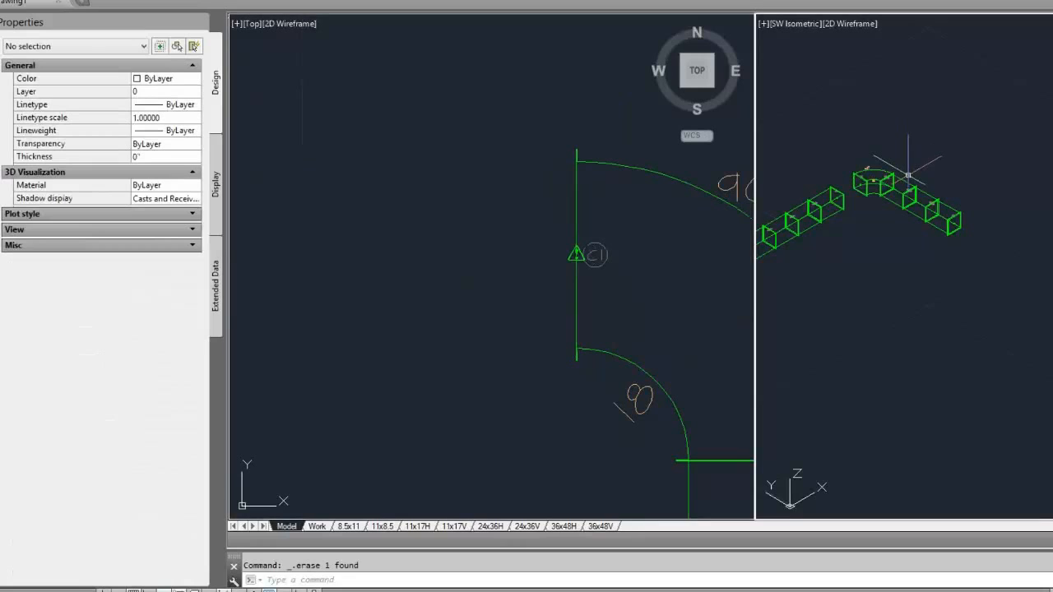
left_click(902, 178)
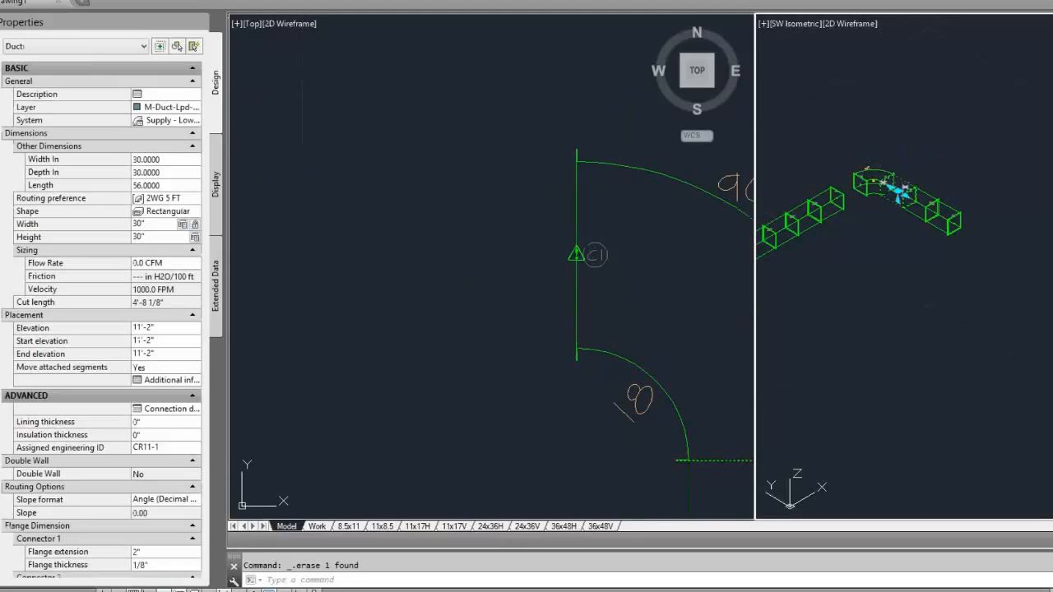
scroll(900, 186, "up", 3)
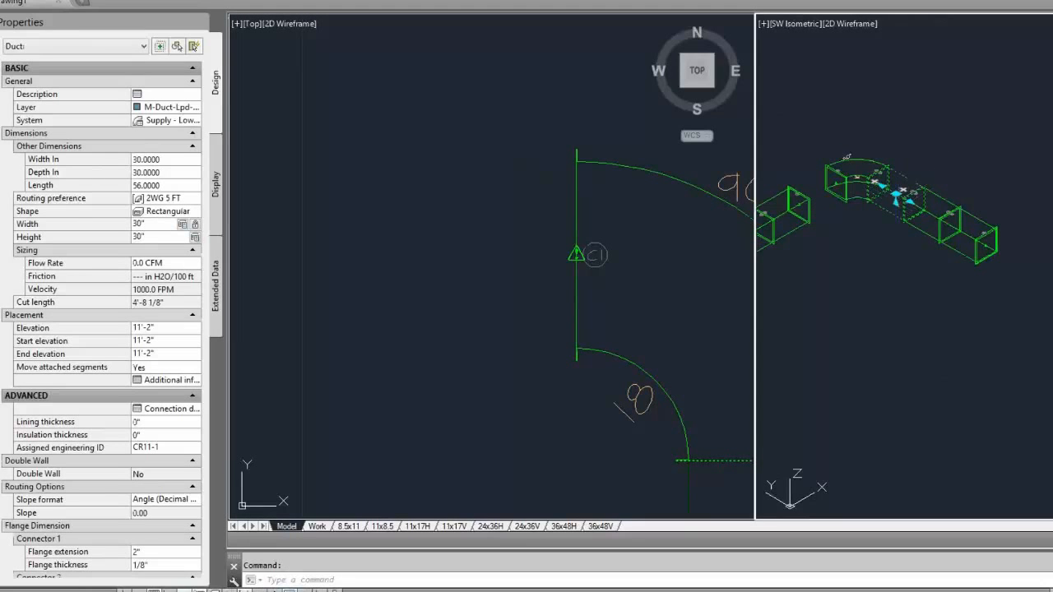
left_click(896, 203)
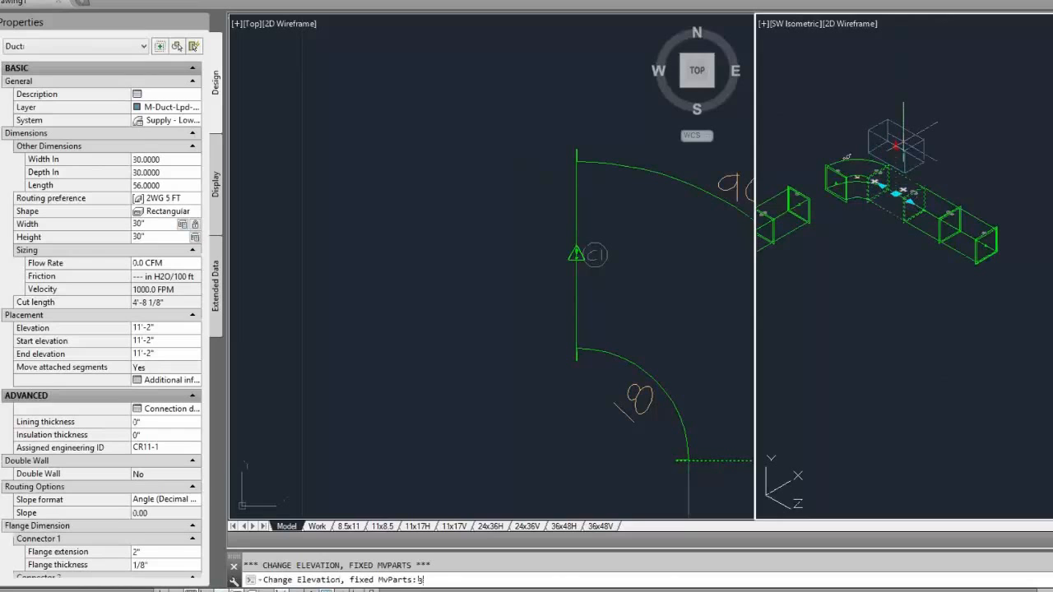
type("3'")
key("Return")
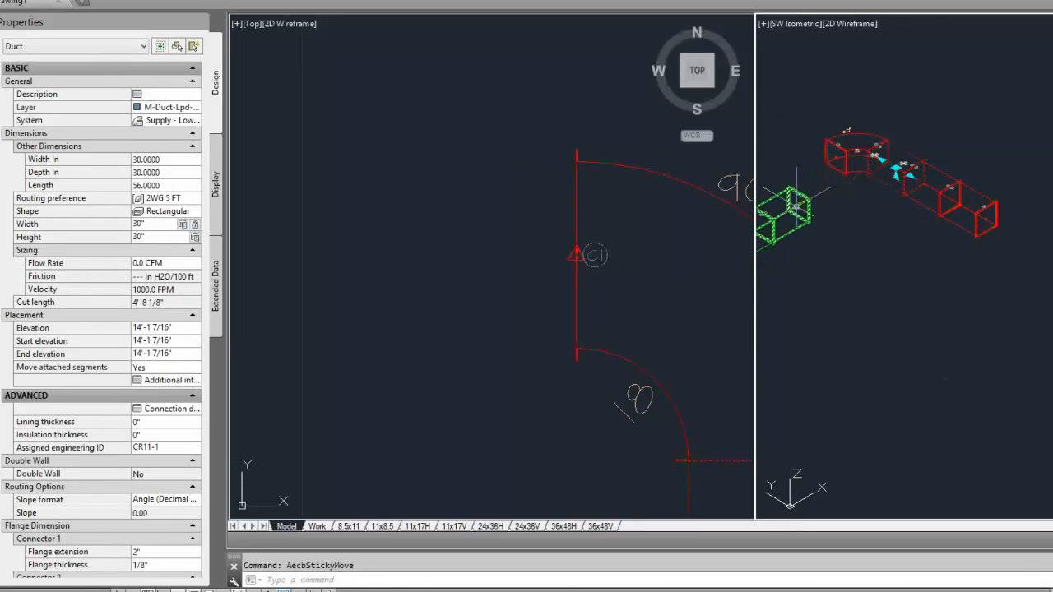
Step: Connect the lower 30x30 duct end to the raised elbow with a Rectangular Transition, Ogee, Up fitting
key("Escape")
left_click(801, 194)
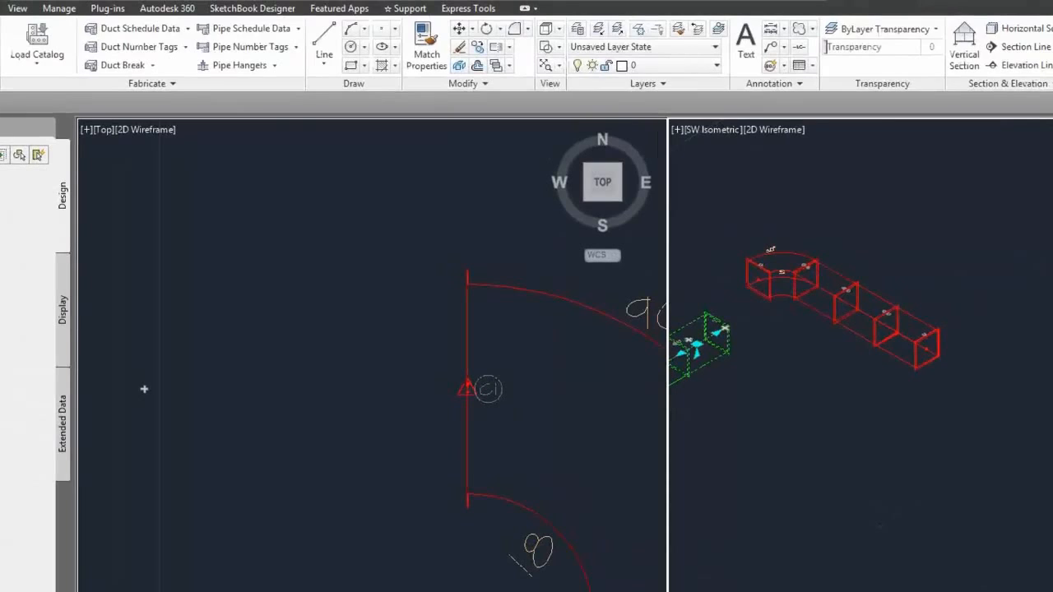
left_click(751, 285)
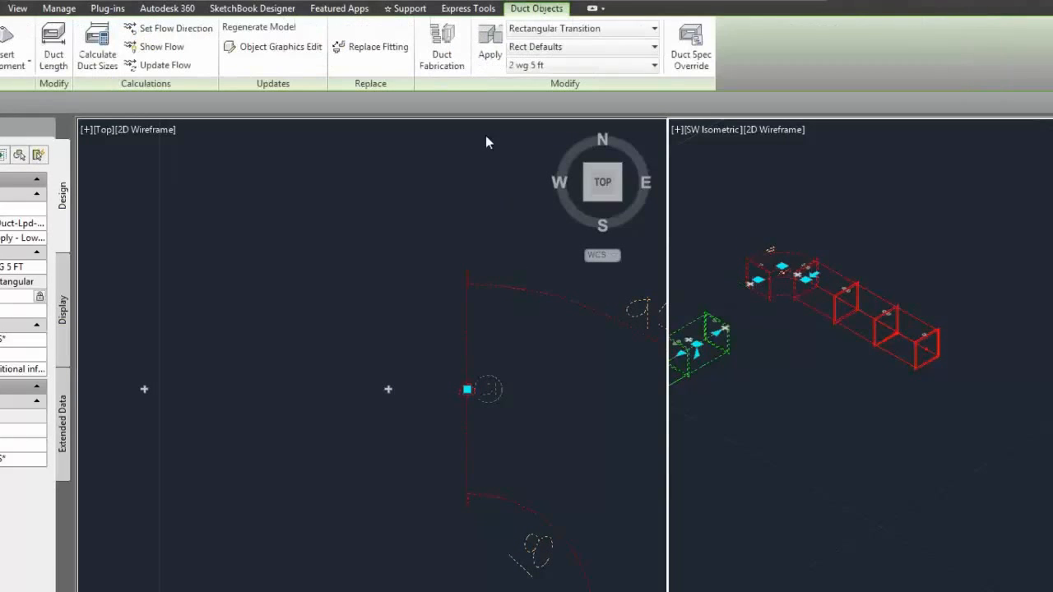
left_click(559, 29)
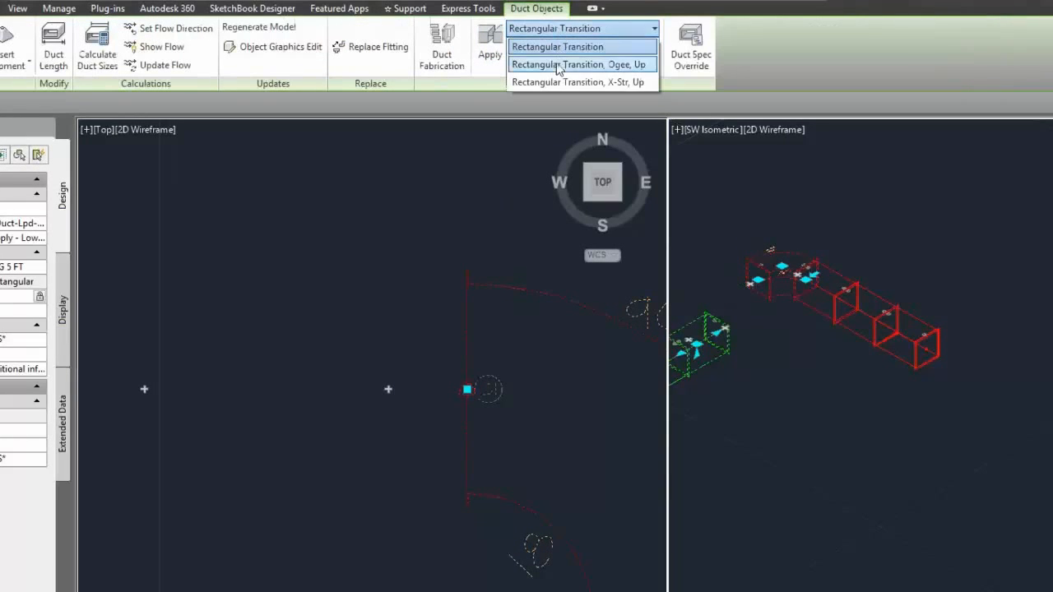
left_click(579, 64)
left_click(490, 47)
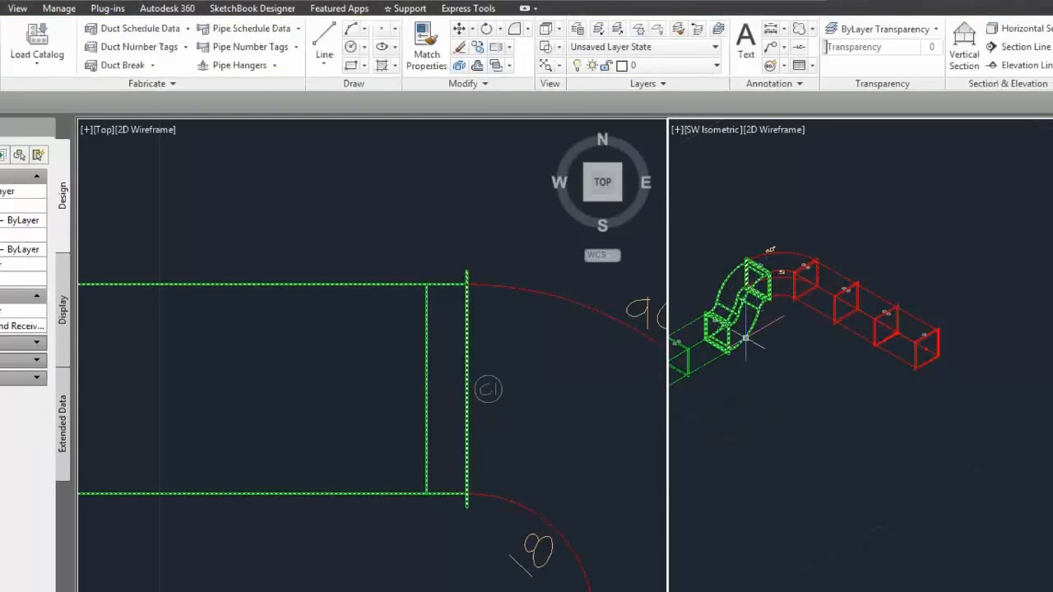
Step: Examine the ogee transition's theme colour and elevation information where it meets the raised elbow
middle_click_drag(761, 356, 879, 352)
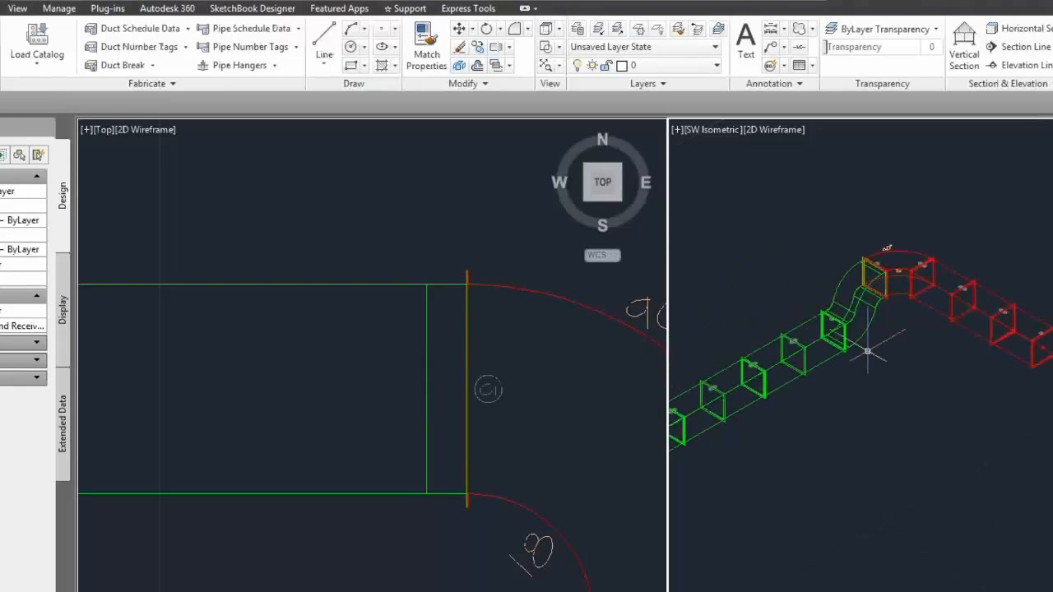
scroll(335, 376, "down", 2)
scroll(330, 384, "down", 2)
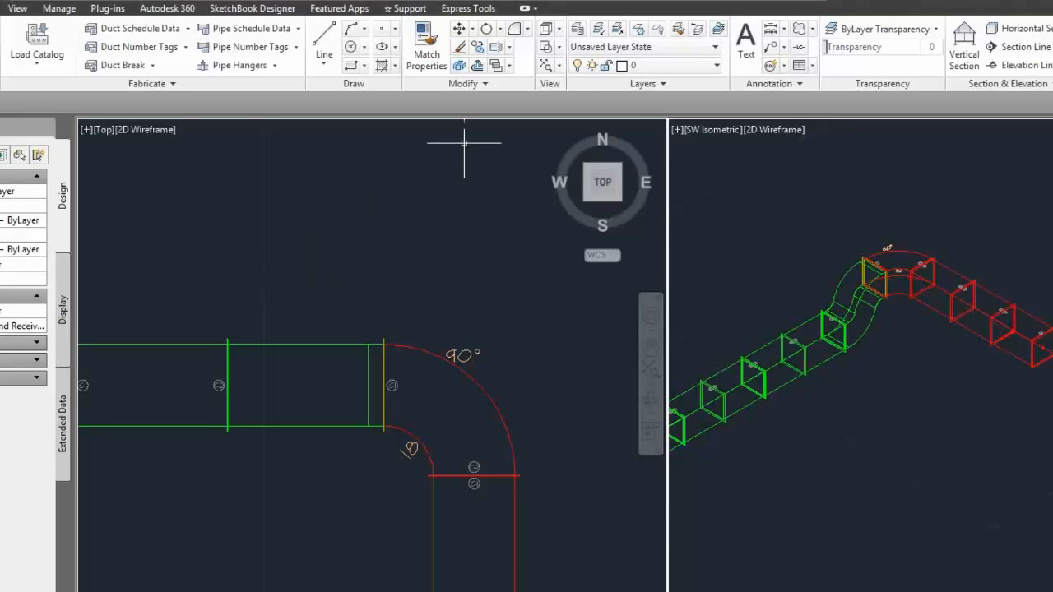
left_click(856, 339)
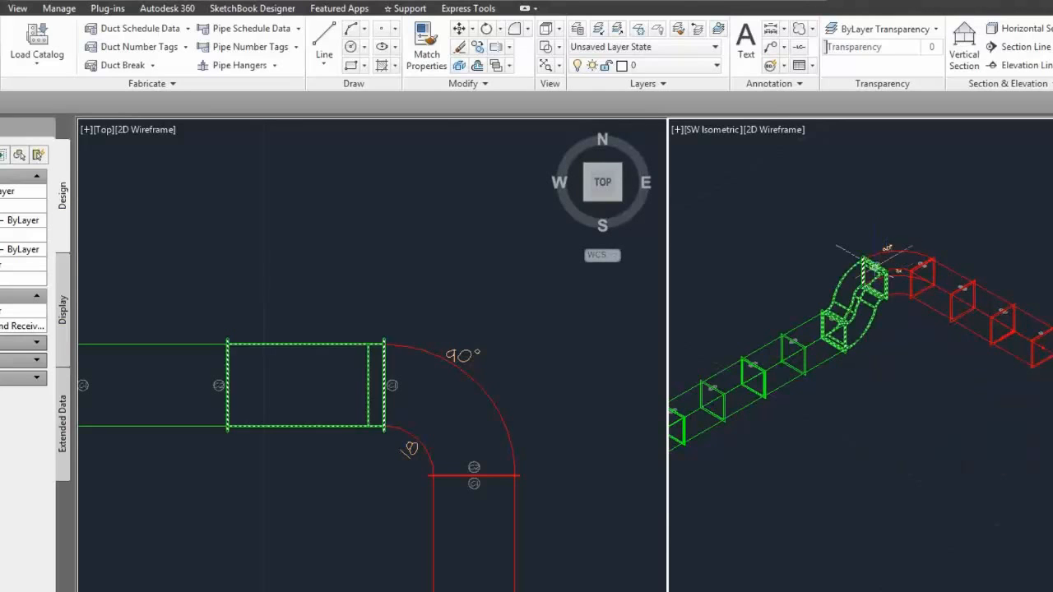
mouse_move(872, 265)
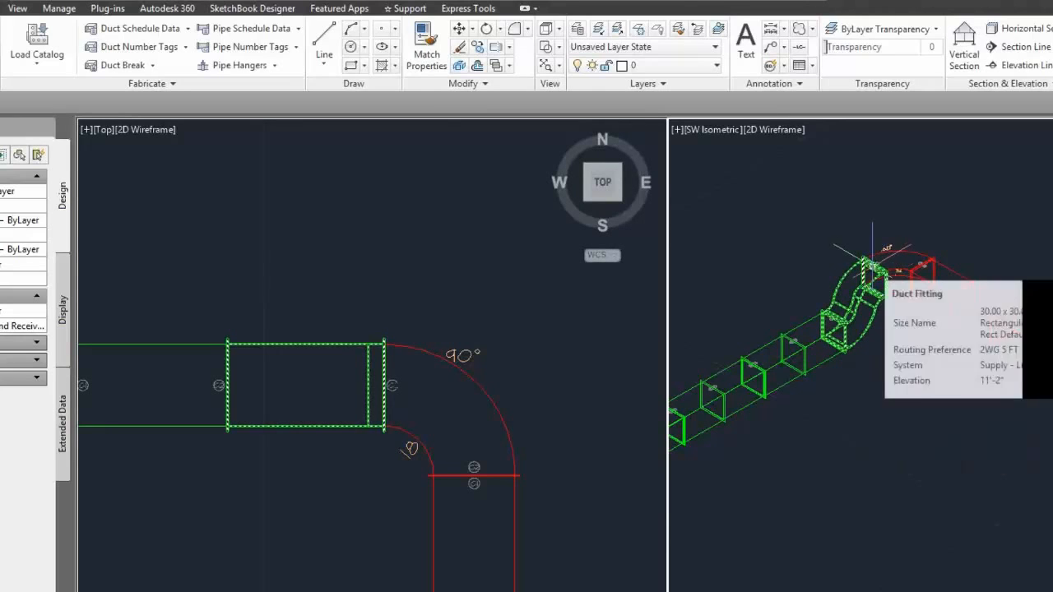
key("Escape")
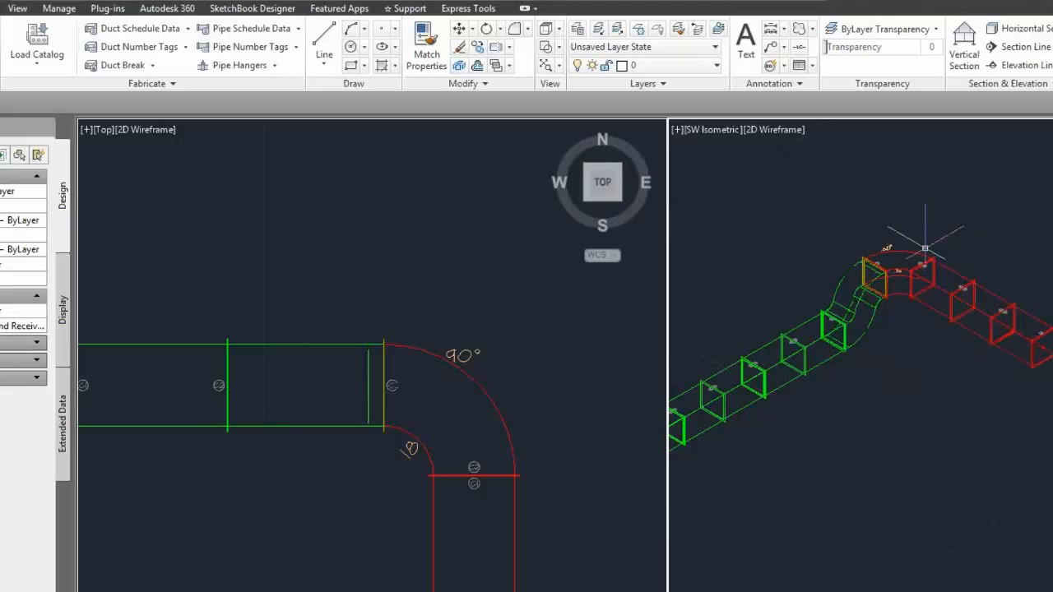
Step: Disable the display theme of the Elevation Checker legend
scroll(924, 248, "down", 2)
left_click(311, 268)
scroll(305, 239, "down", 4)
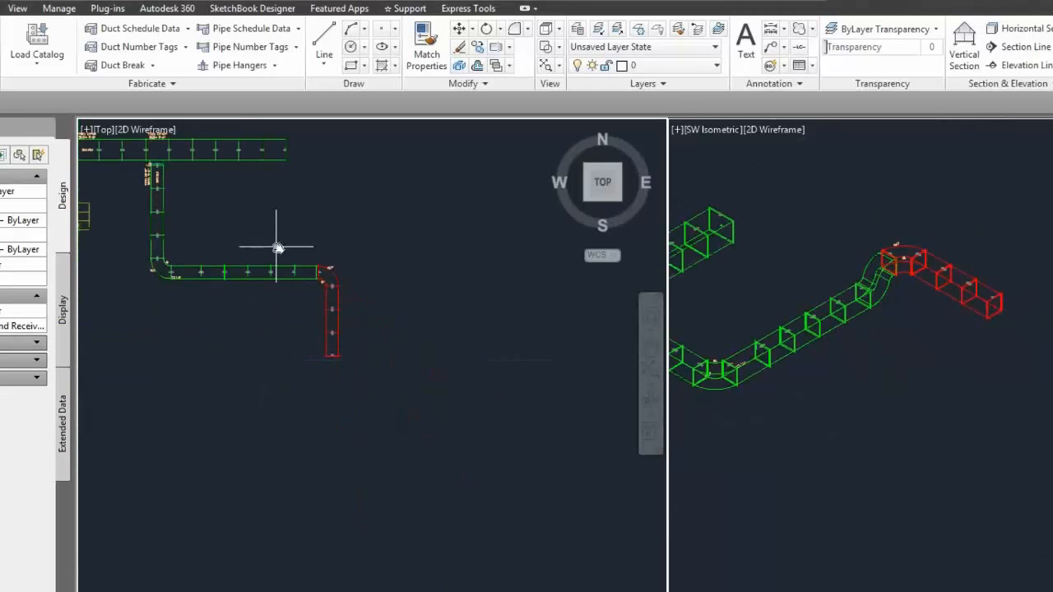
middle_click_drag(276, 247, 503, 314)
scroll(294, 272, "up", 4)
scroll(284, 268, "down", 2)
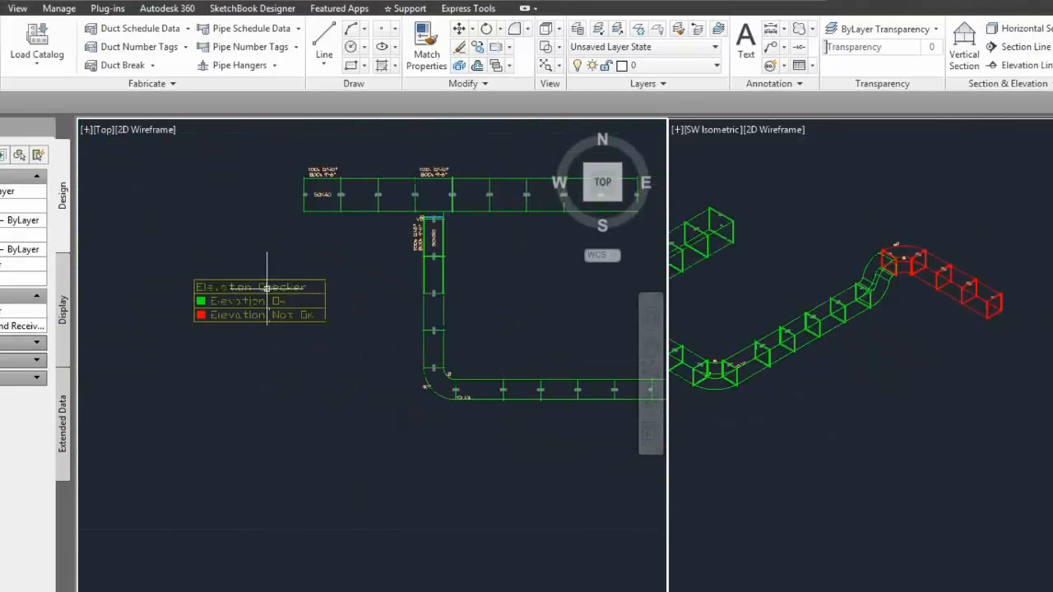
left_click(267, 289)
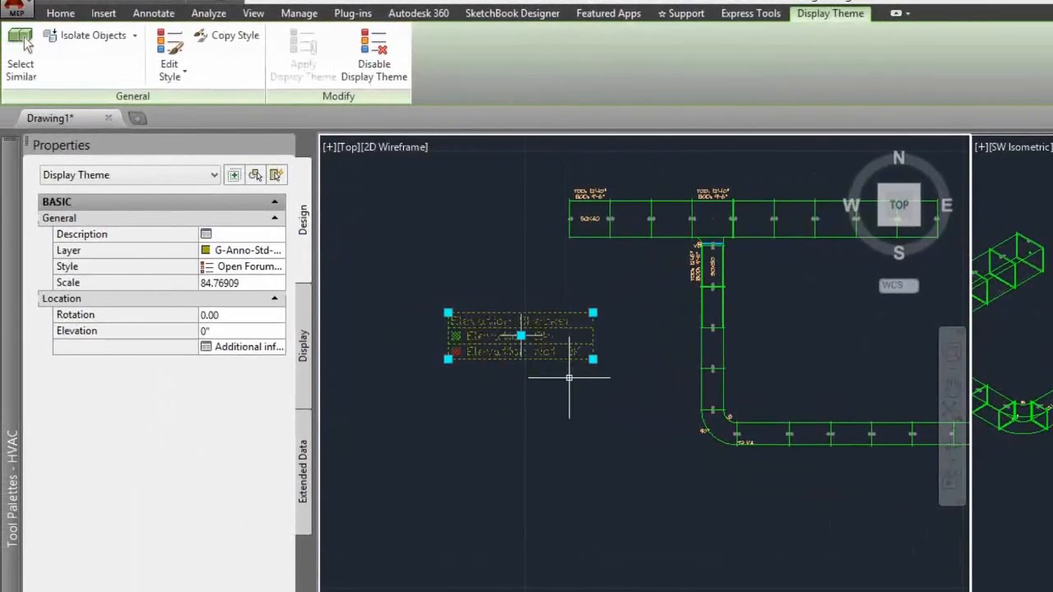
left_click(374, 53)
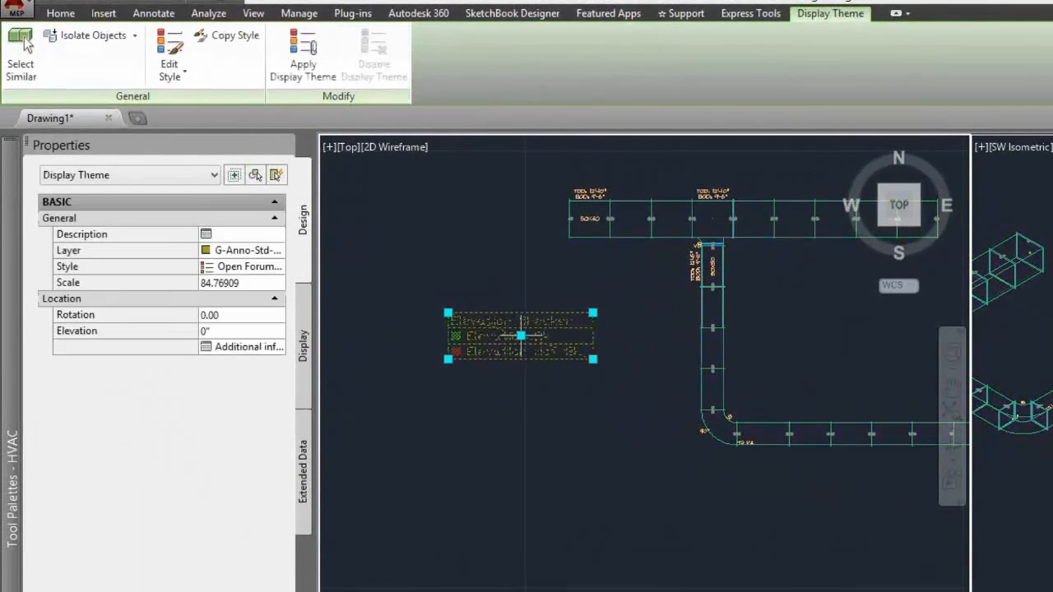
Step: Move the Elevation Checker legend horizontally to the west, farther away from the duct run
scroll(649, 588, "down", 2)
middle_click_drag(708, 565, 668, 517)
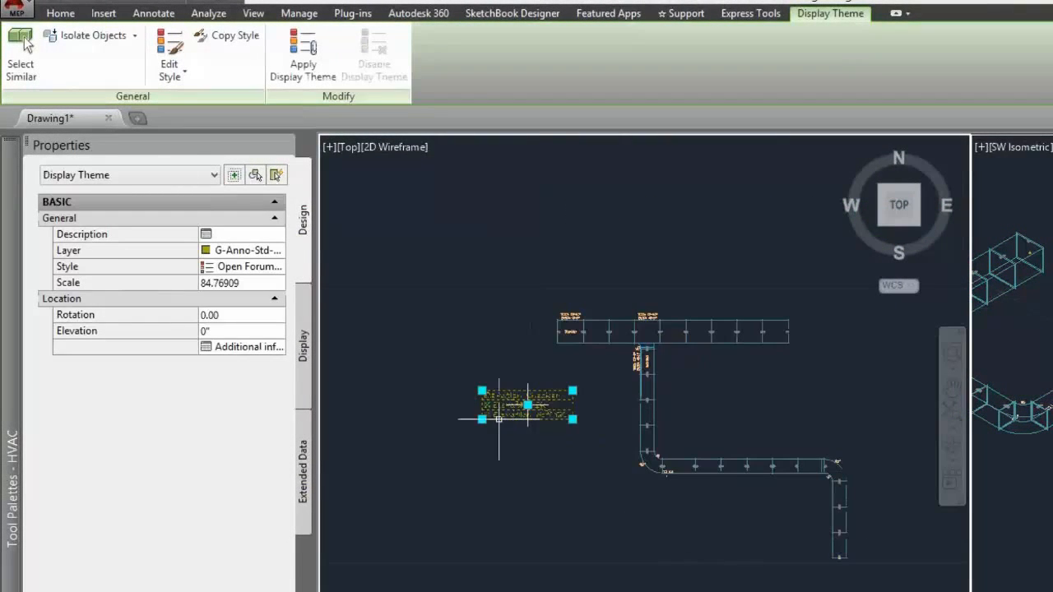
key("Escape")
left_click(505, 393)
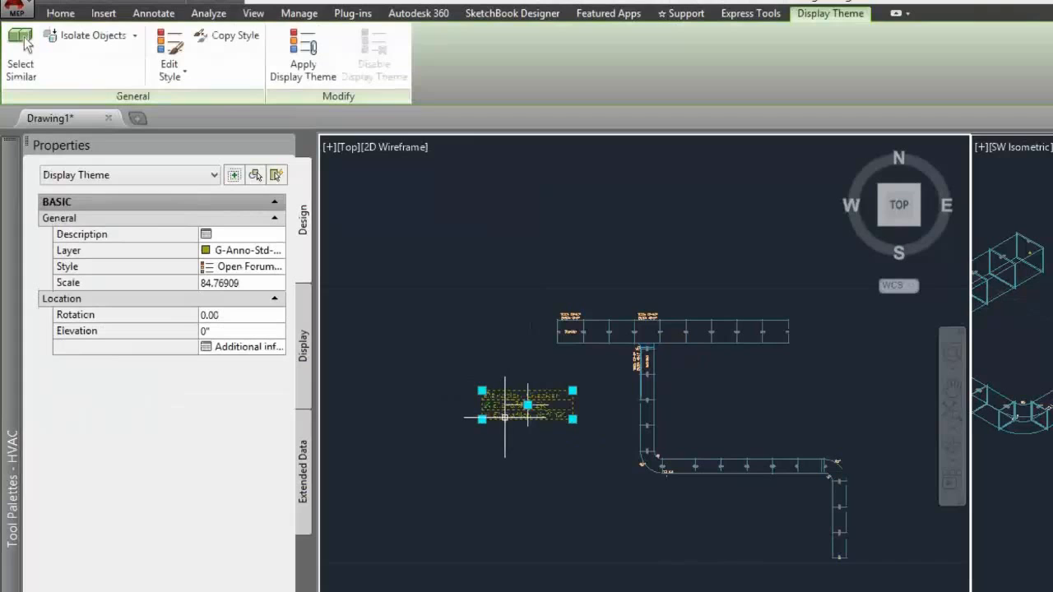
key("Escape")
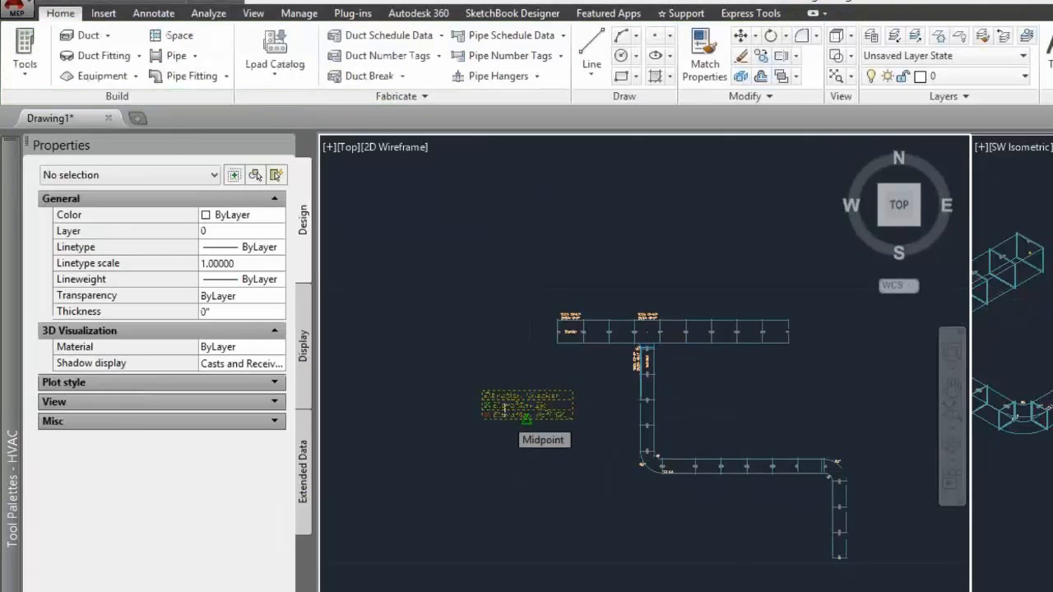
left_click(540, 470)
left_click(377, 470)
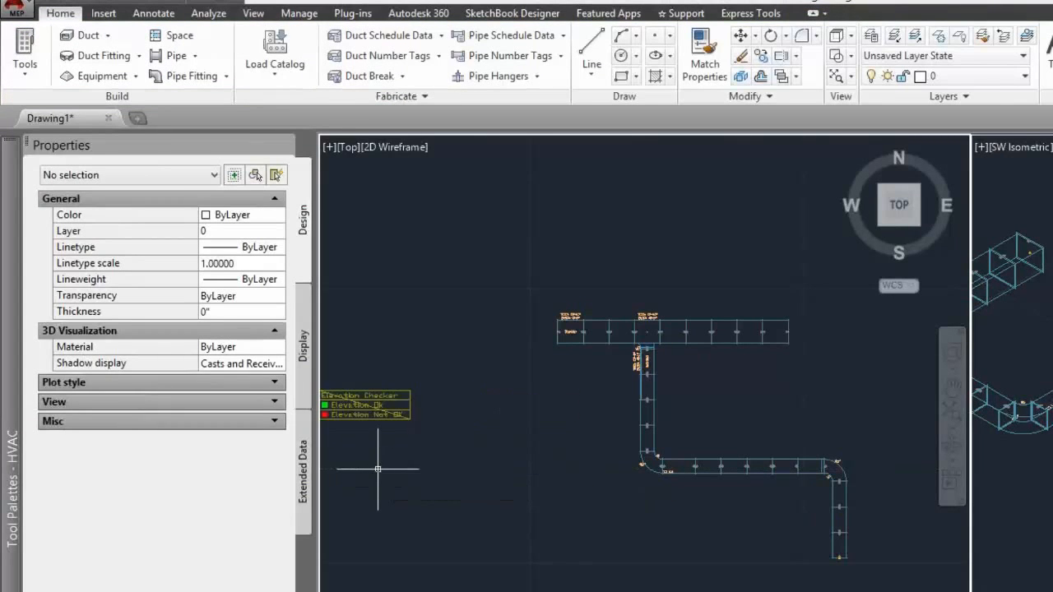
Step: Reapply the display theme of the Elevation Checker legend to the ducts
mouse_move(571, 365)
middle_mouse_down()
mouse_move(634, 301)
mouse_move(642, 326)
mouse_move(614, 349)
middle_mouse_up()
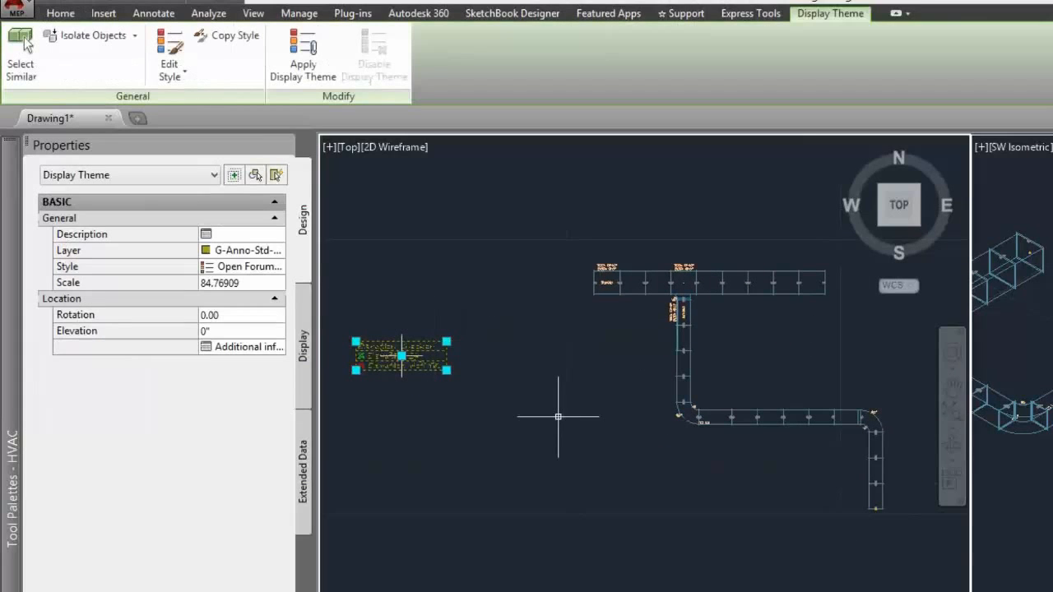
left_click(303, 56)
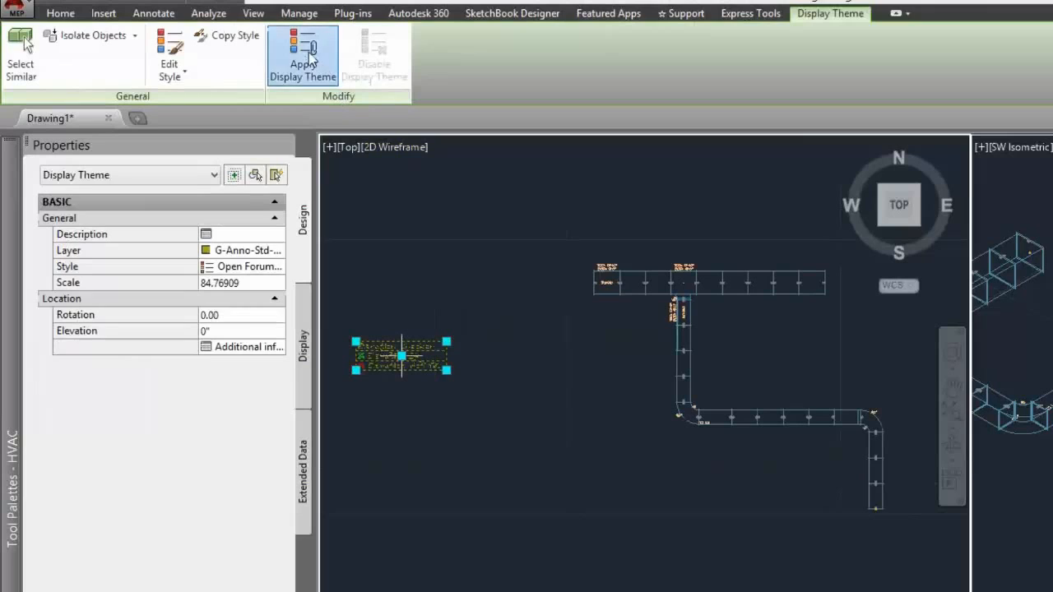
middle_click_drag(836, 375, 757, 361)
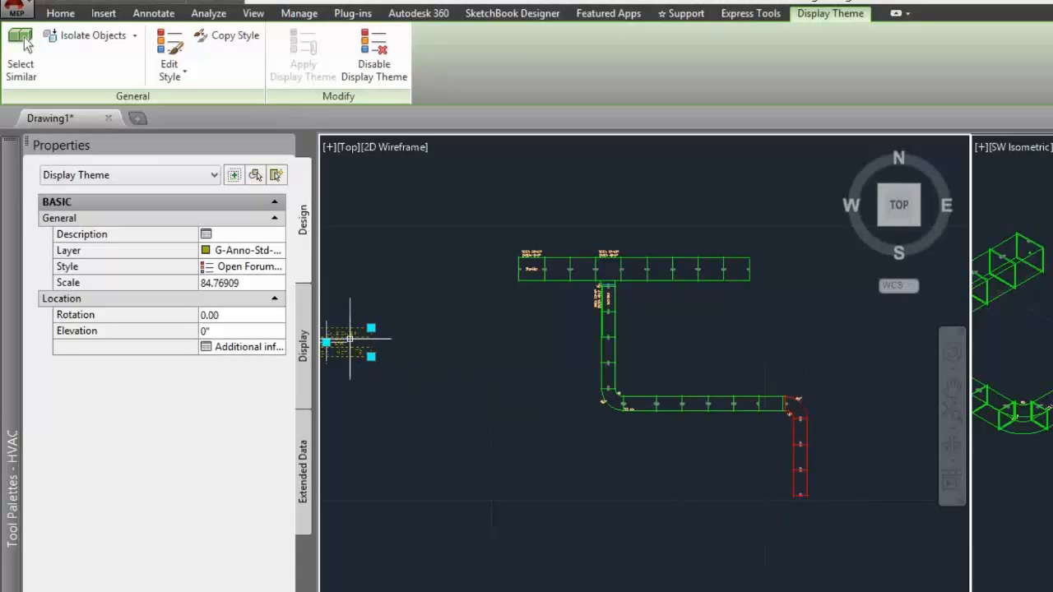
Step: In the legend's theme style, set the Elevation Ok rule for BOD Offset Calculation to Greater Than 108
right_click(352, 347)
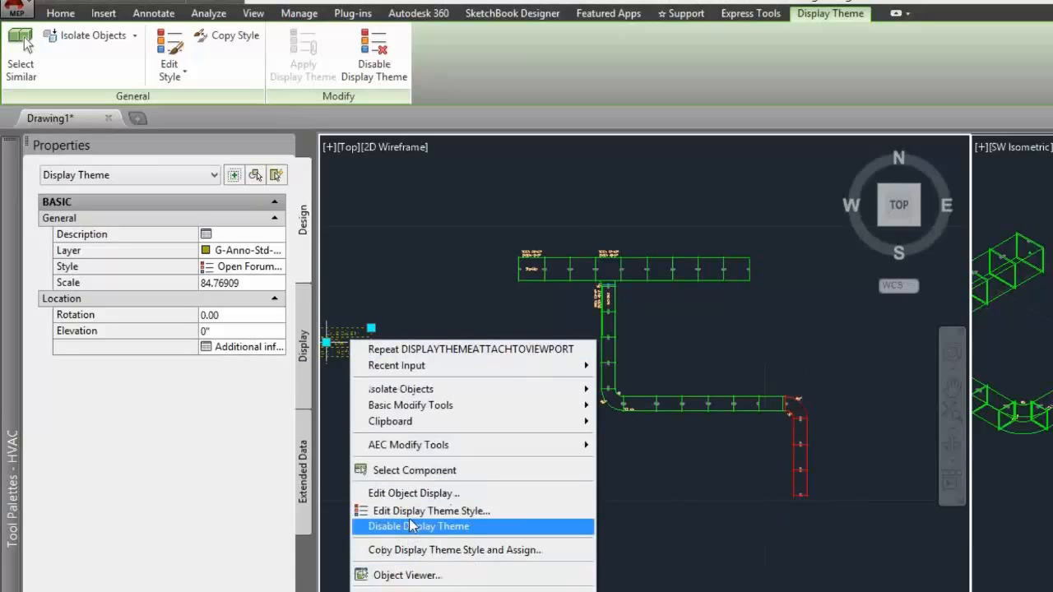
left_click(412, 511)
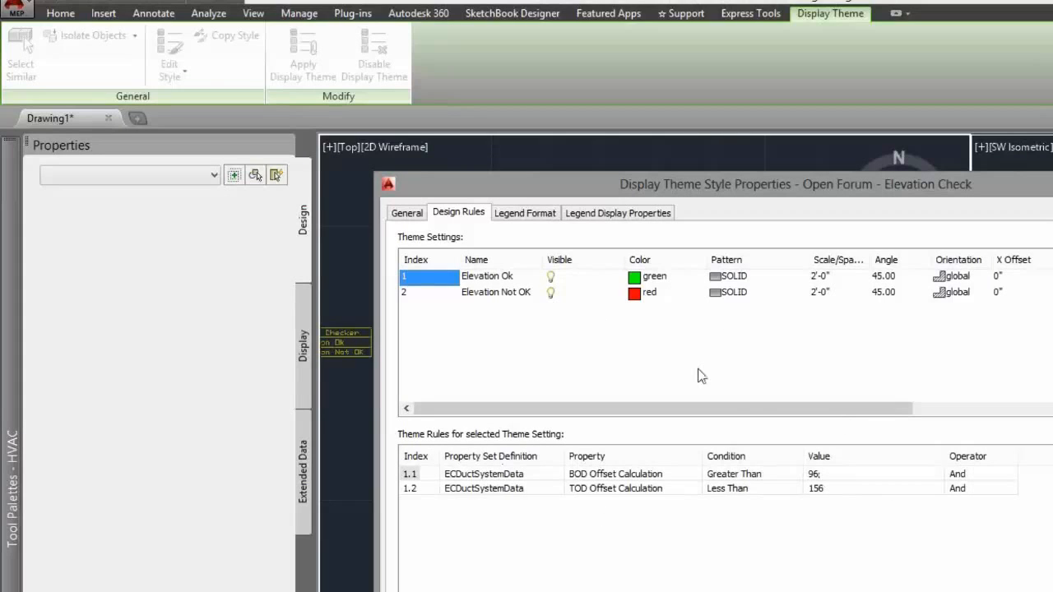
left_click(837, 475)
left_click(834, 487)
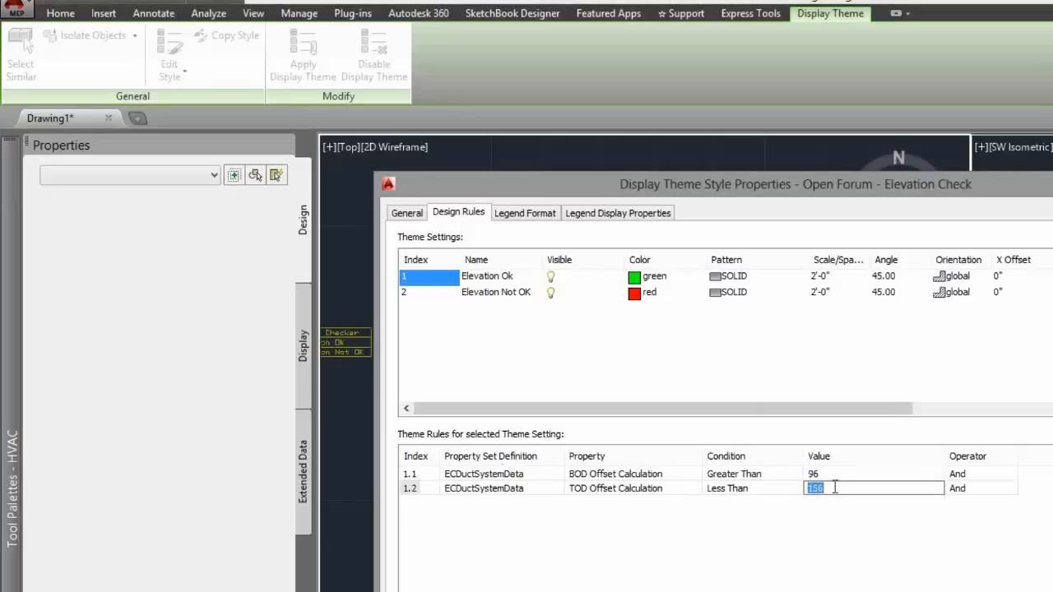
left_click(834, 474)
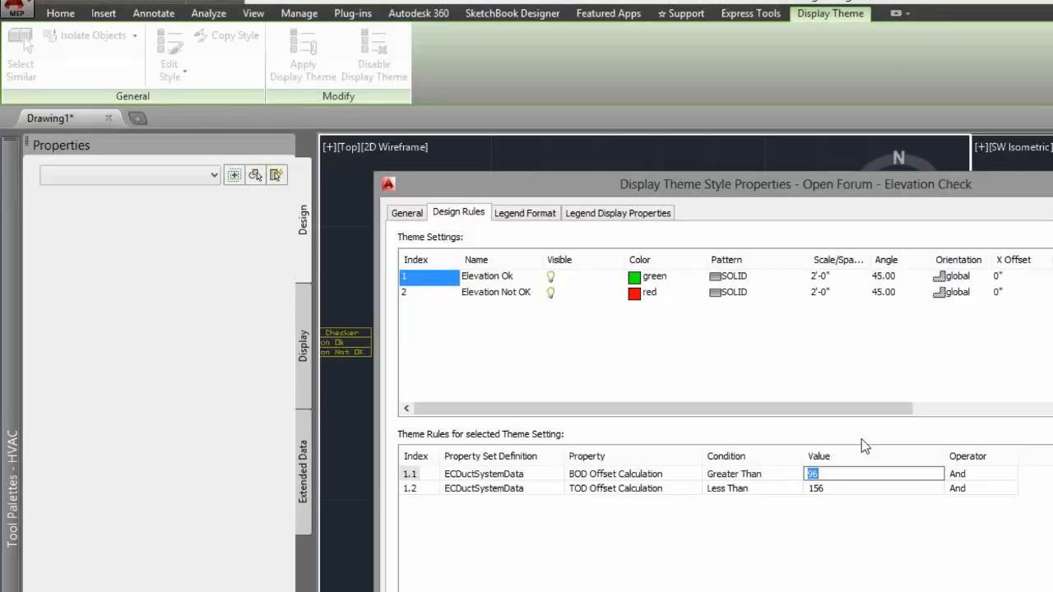
type("108")
key("Return")
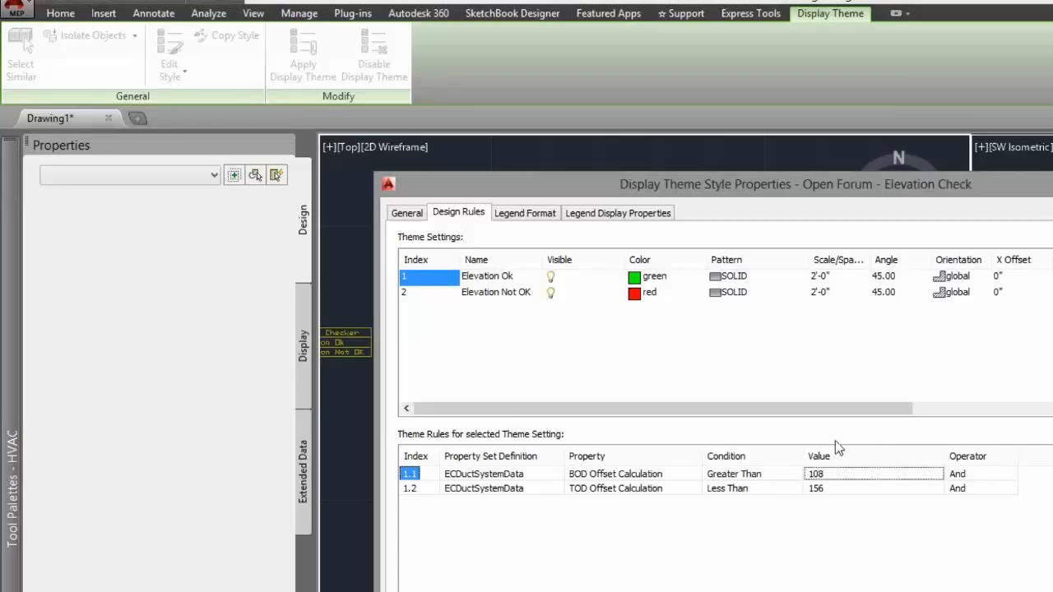
key("Return")
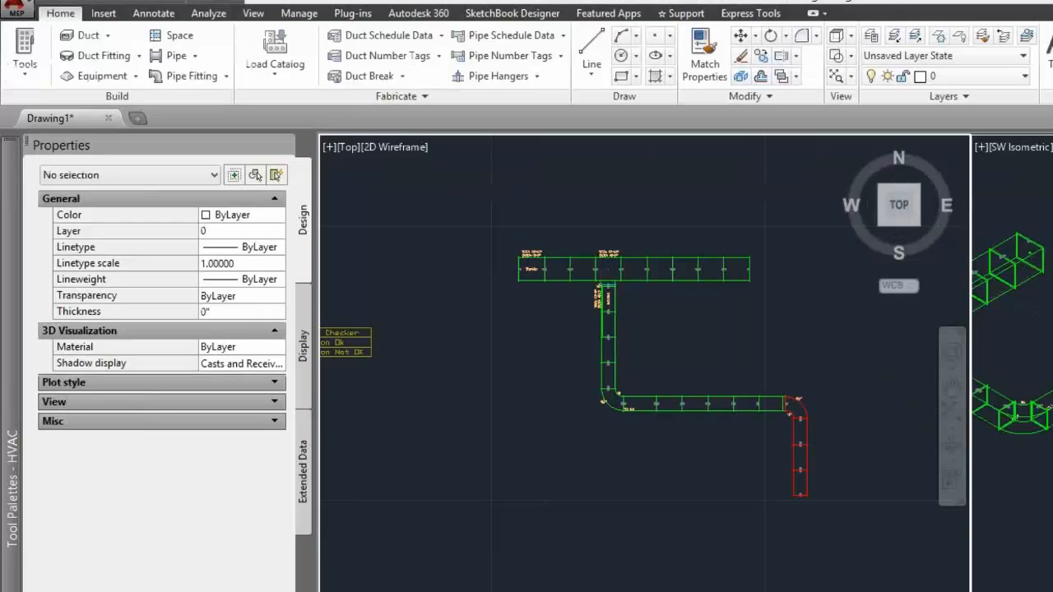
Step: Examine the duct colours and the TOD and BOD labels in the isometric and top views against the edited rule
left_click(1020, 329)
scroll(1020, 329, "up", 5)
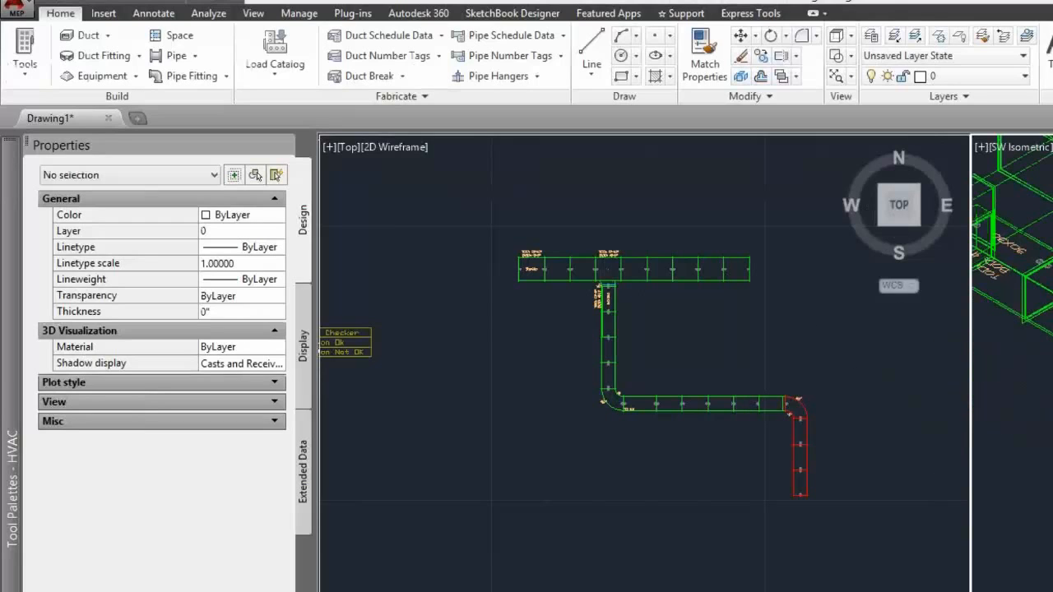
left_click(568, 306)
scroll(597, 294, "up", 6)
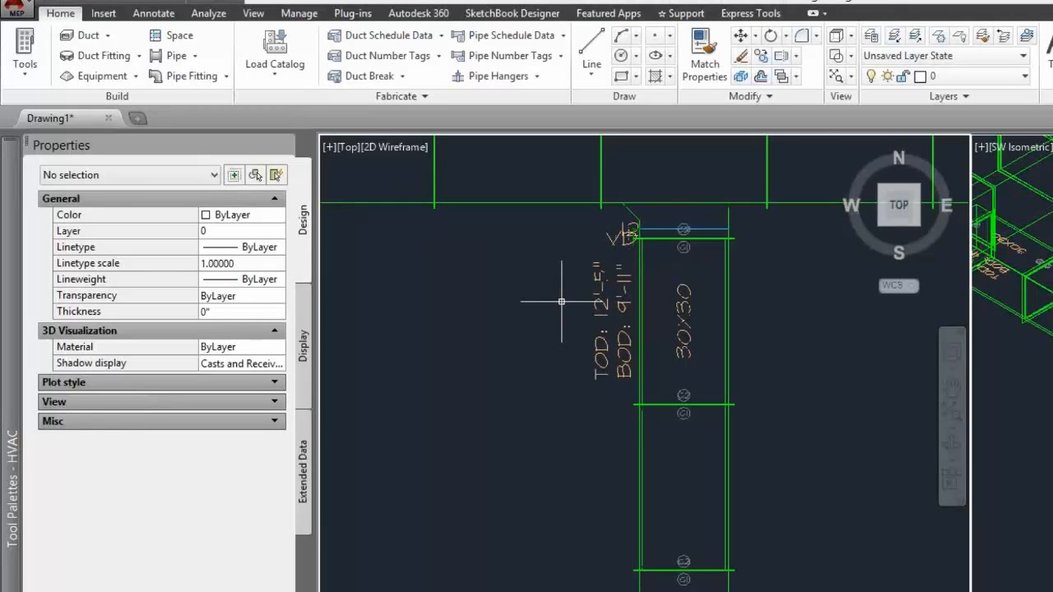
scroll(546, 315, "down", 4)
scroll(546, 316, "down", 2)
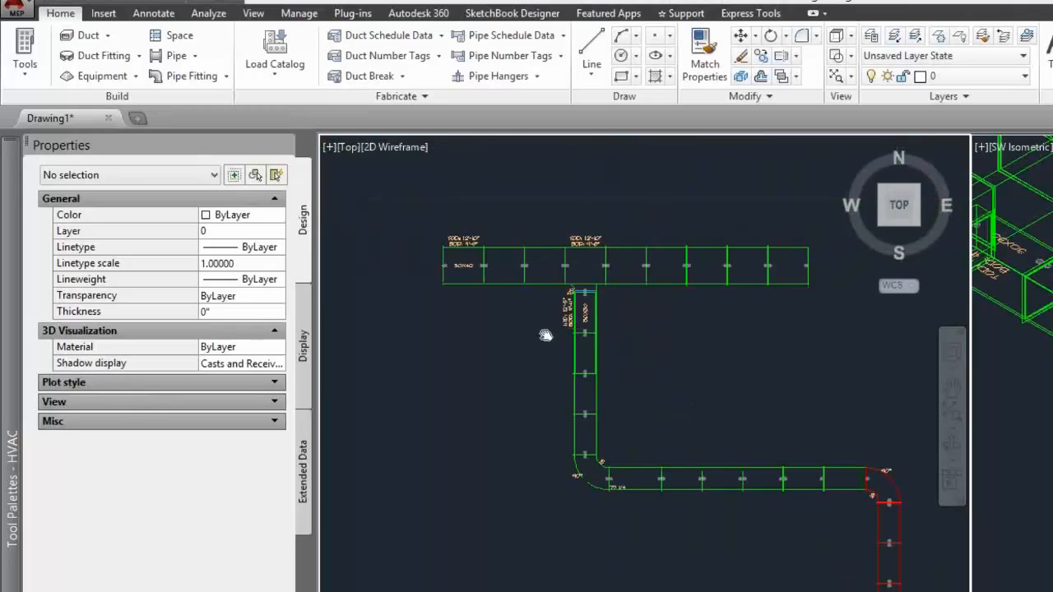
scroll(474, 310, "down", 2)
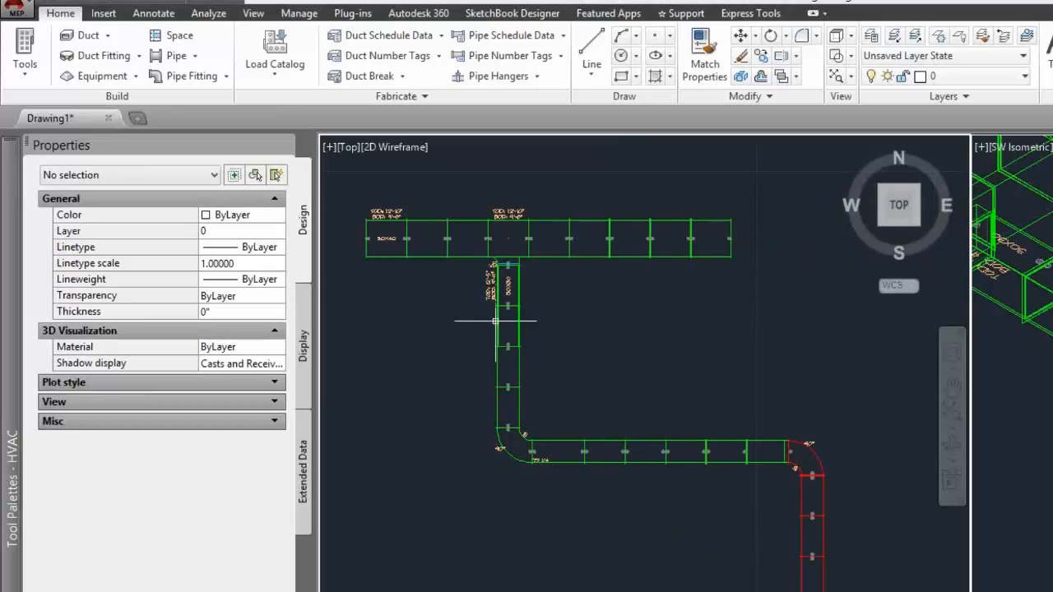
middle_click_drag(411, 330, 473, 338)
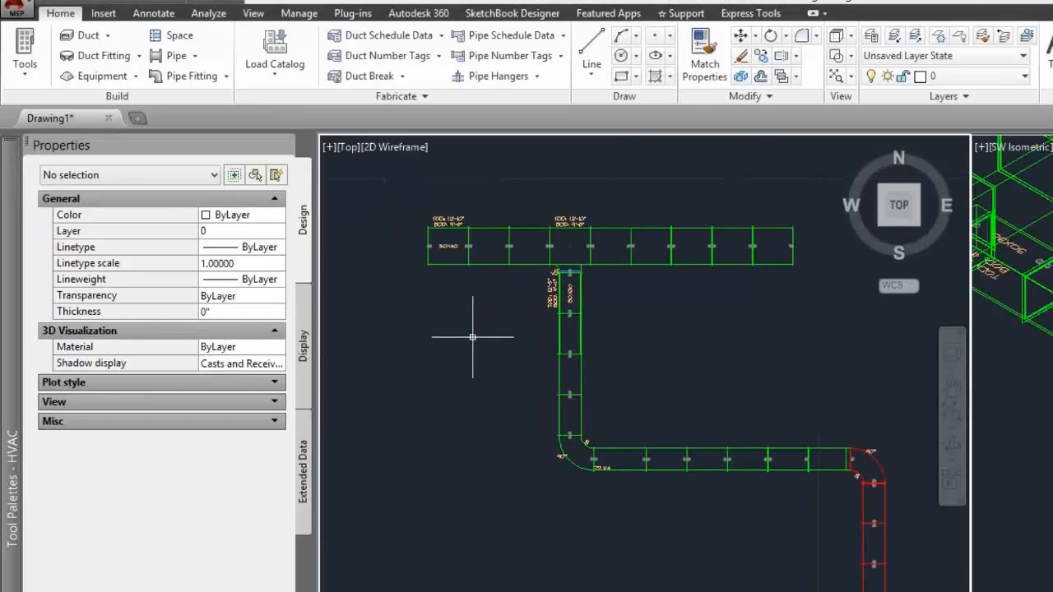
scroll(475, 348, "down", 2)
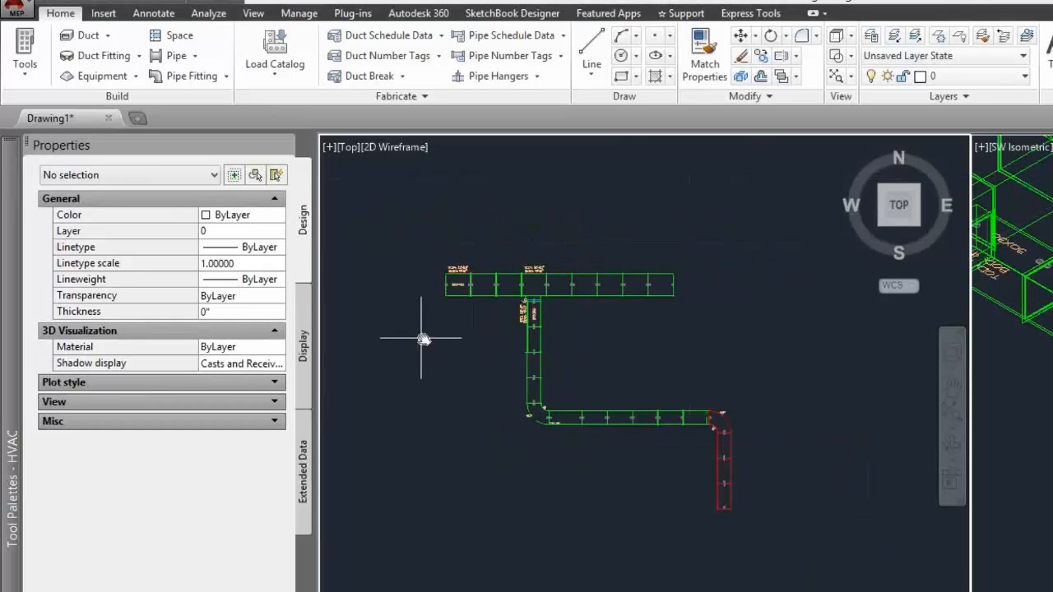
Step: Copy the Elevation Checker legend straight down to a spot just below the original
middle_click_drag(422, 338, 673, 302)
scroll(517, 305, "up", 3)
left_click(567, 330)
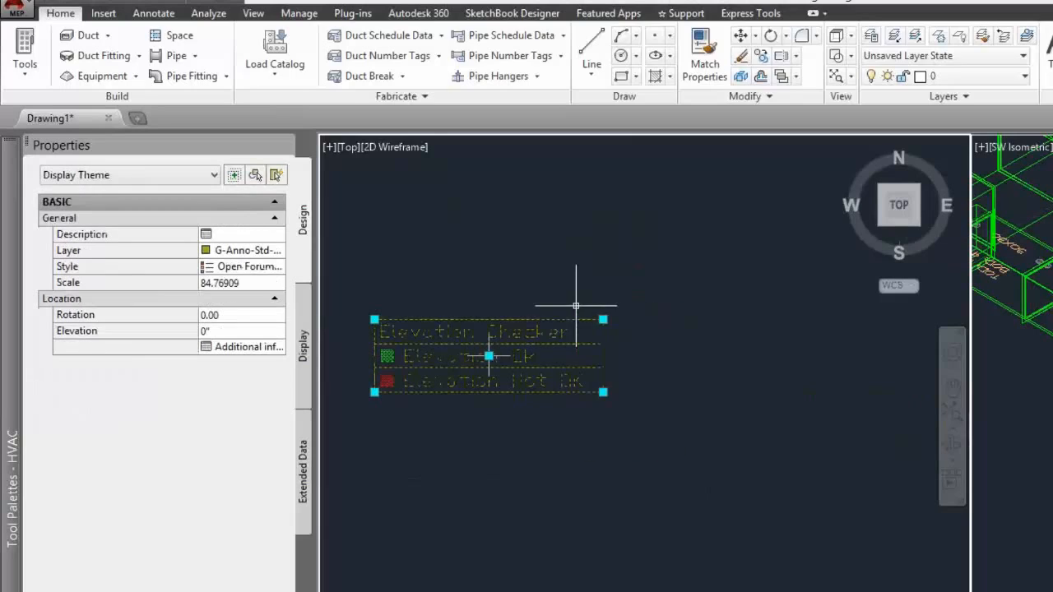
key("Escape")
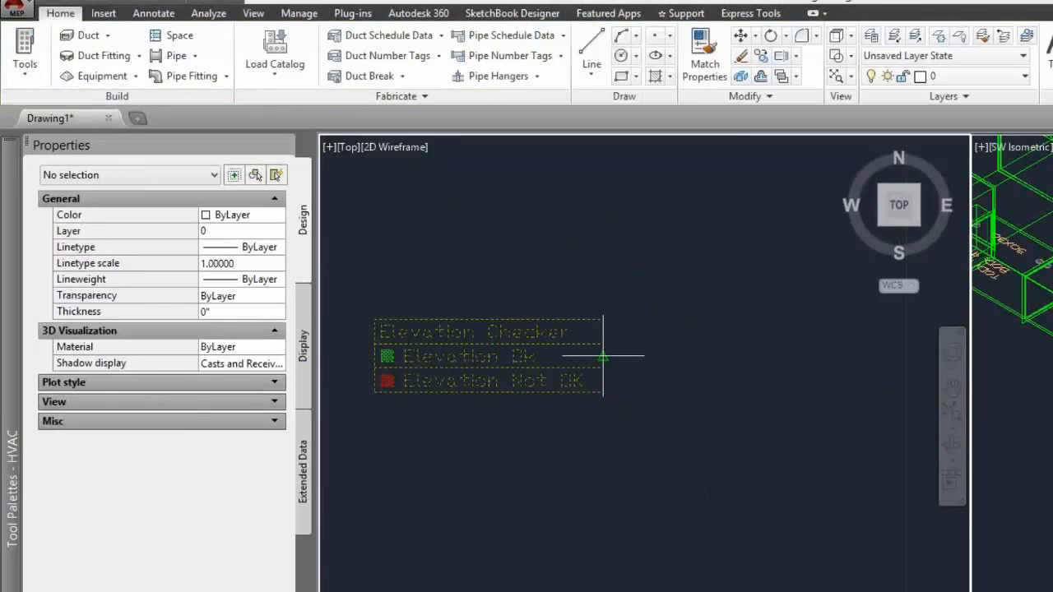
left_click(603, 356)
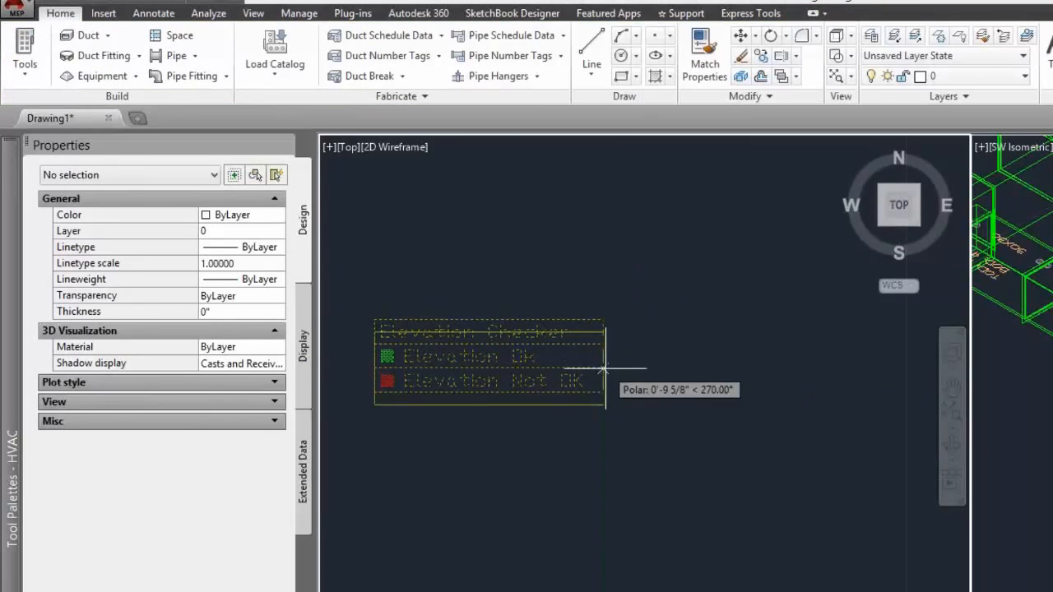
left_click(603, 478)
key("Escape")
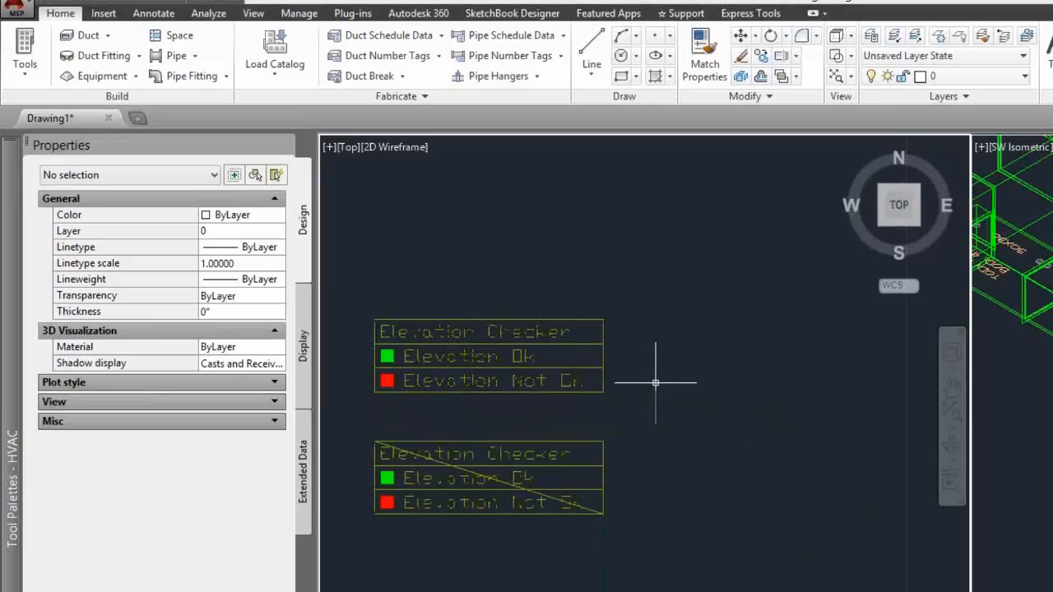
Step: Change the copied legend's style to Open Forum - Lining Check
left_click(534, 441)
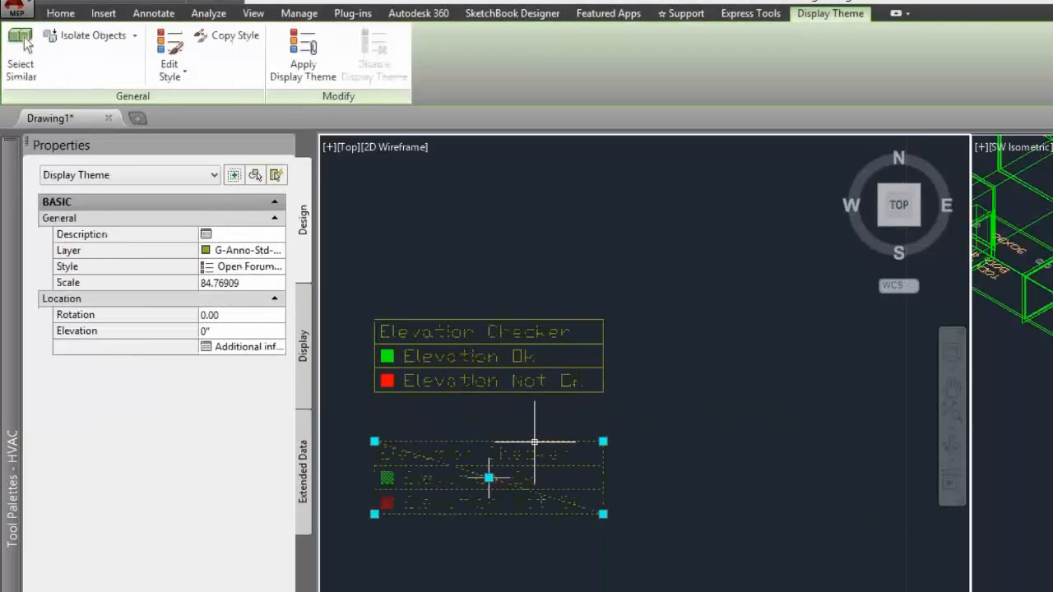
left_click(278, 273)
left_click(279, 274)
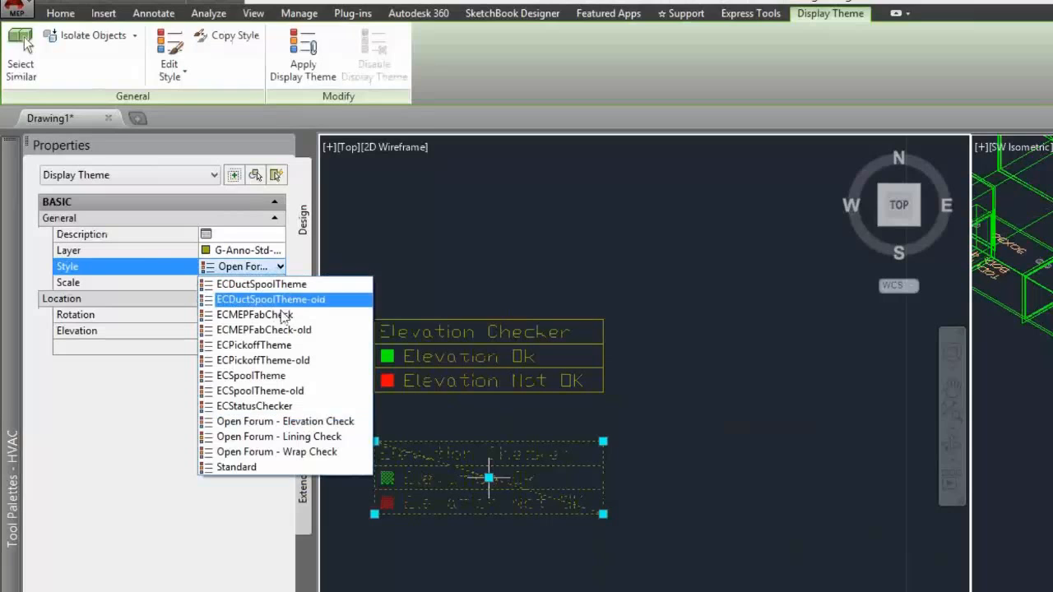
left_click(280, 437)
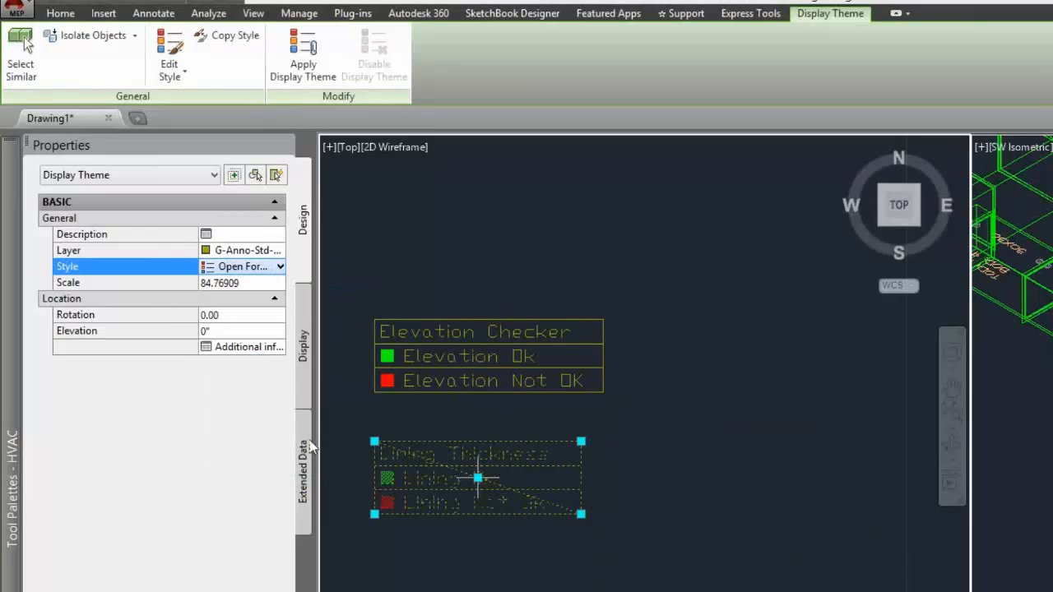
scroll(555, 219, "down", 2)
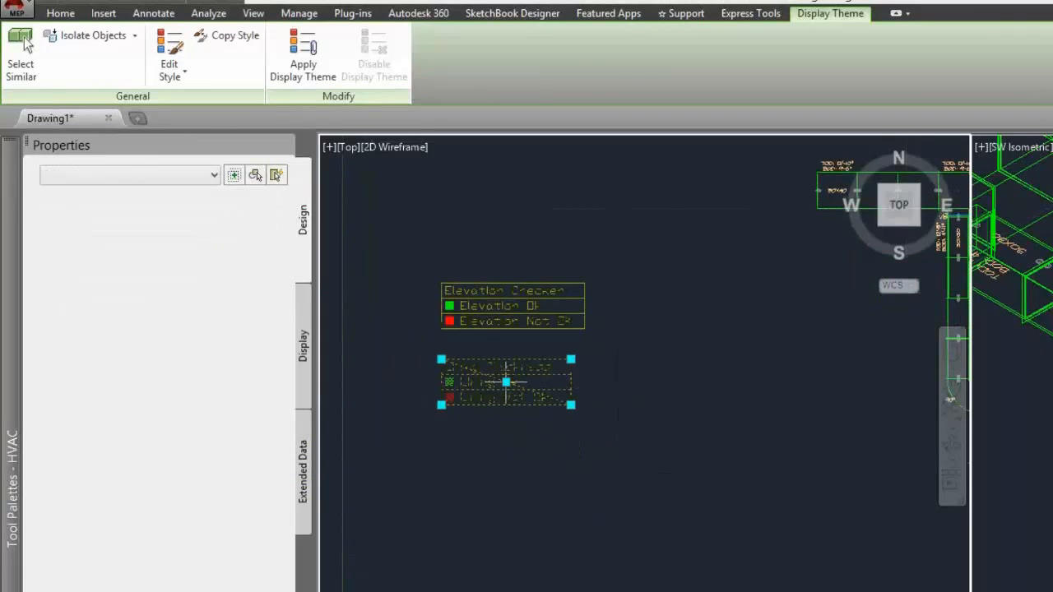
key("Escape")
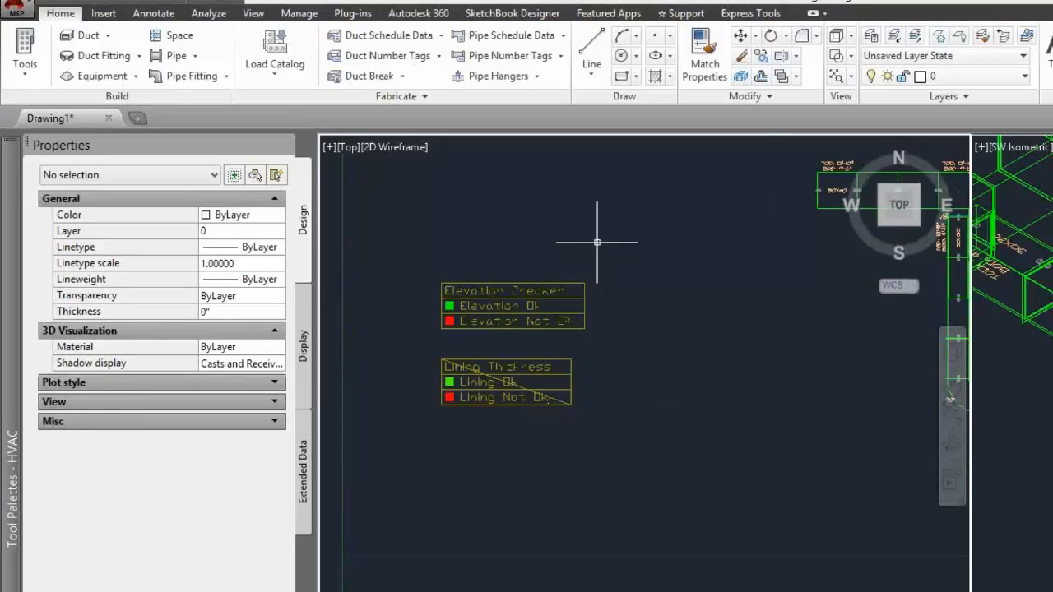
Step: Disable the display theme of the original Elevation Checker legend
left_click(500, 288)
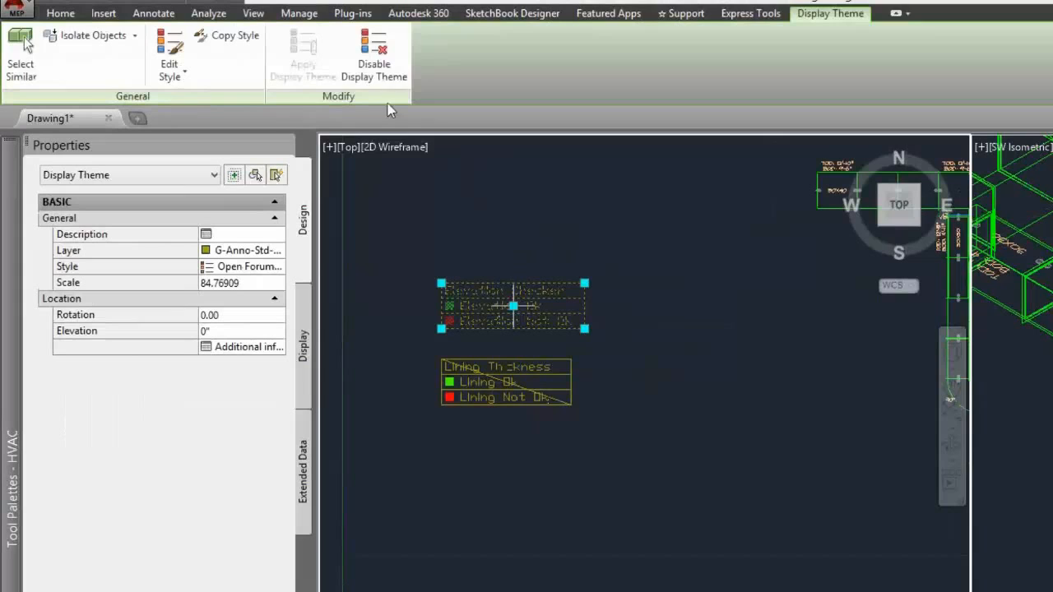
left_click(374, 59)
scroll(567, 269, "up", 2)
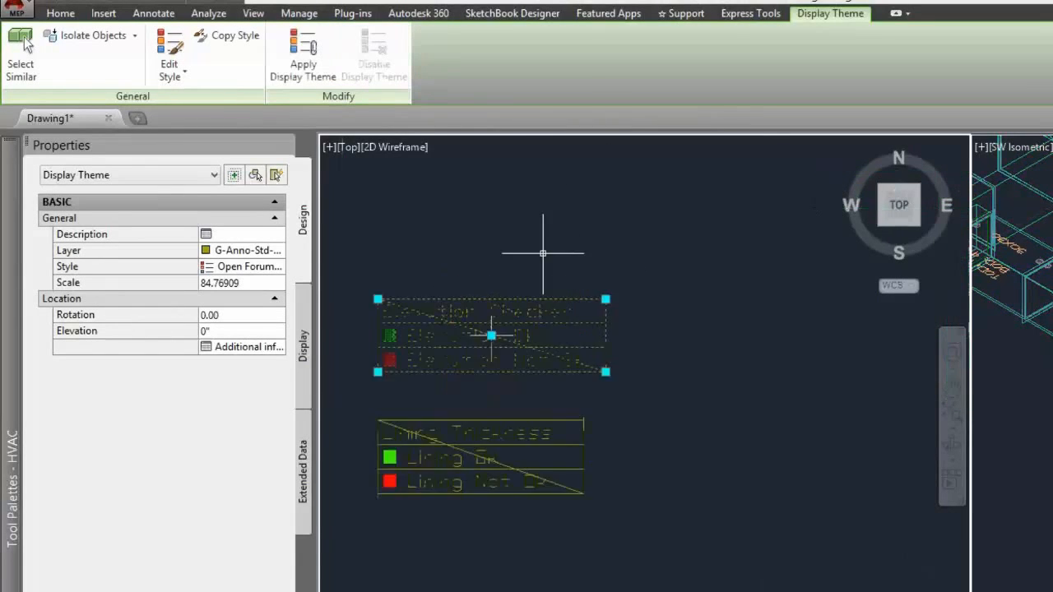
key("Escape")
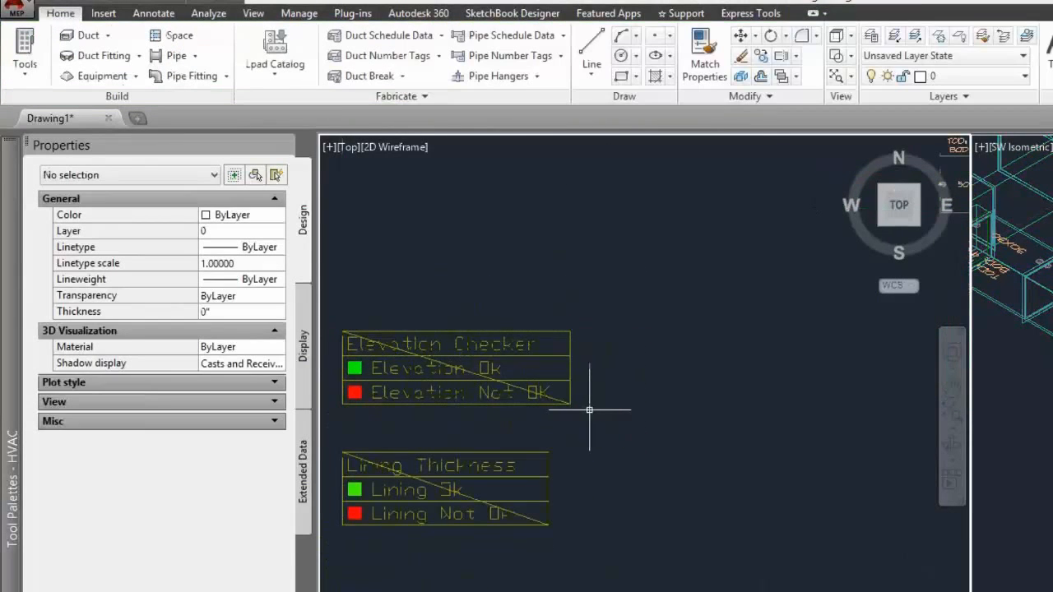
Step: Open the Lining Thickness legend's display theme style and view its design rules
scroll(589, 407, "down", 4)
middle_click_drag(742, 408, 593, 375)
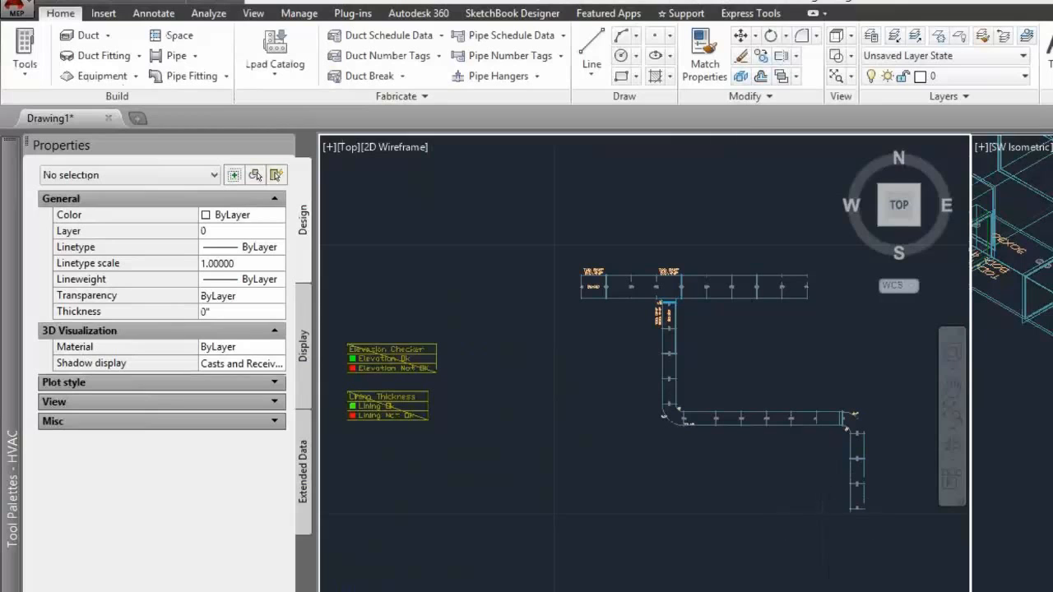
middle_click_drag(481, 379, 647, 345)
scroll(547, 346, "up", 4)
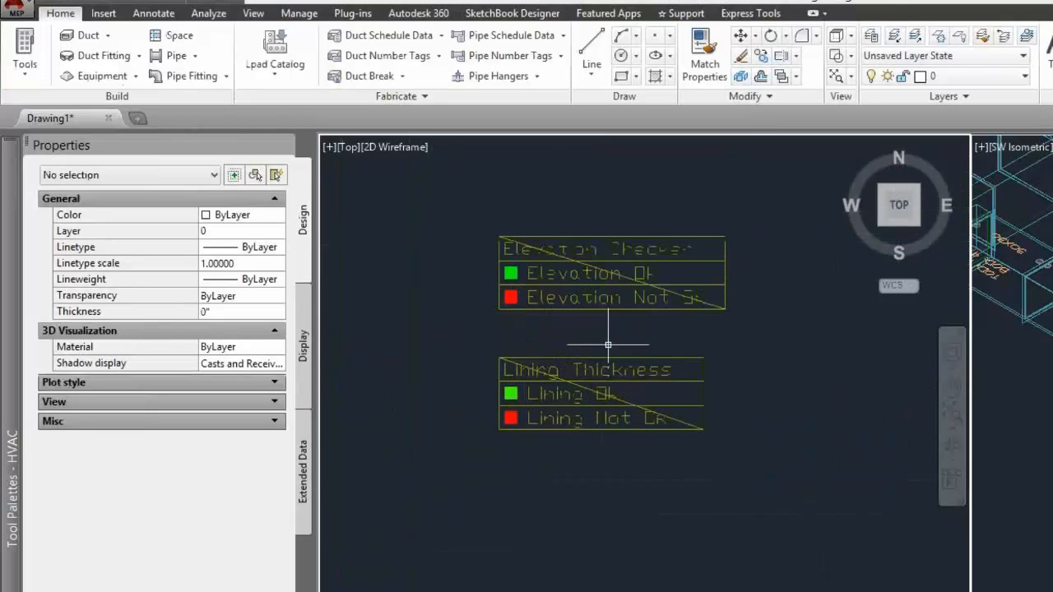
left_click(591, 356)
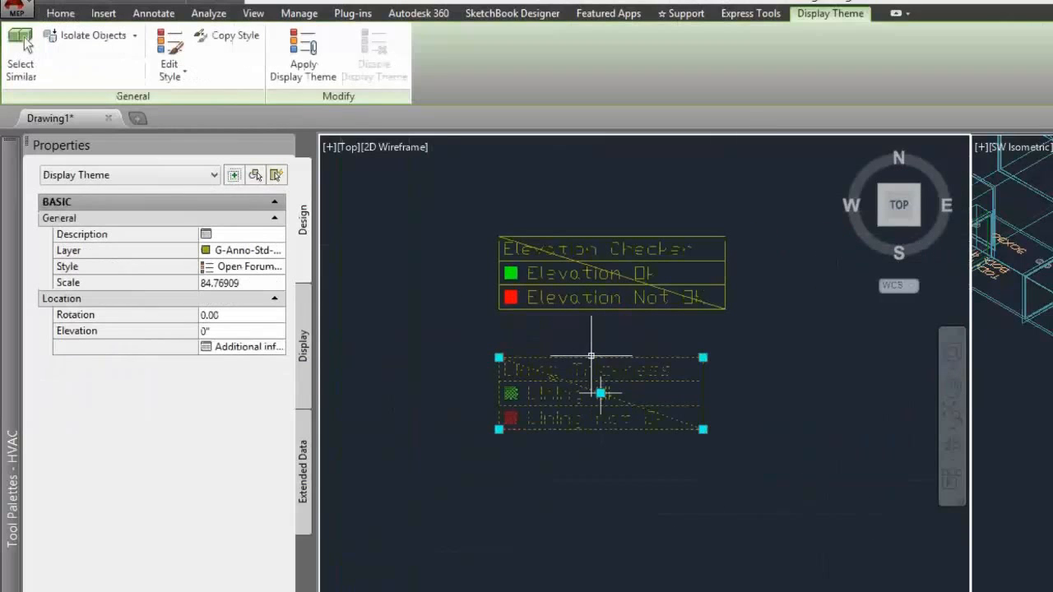
right_click(594, 354)
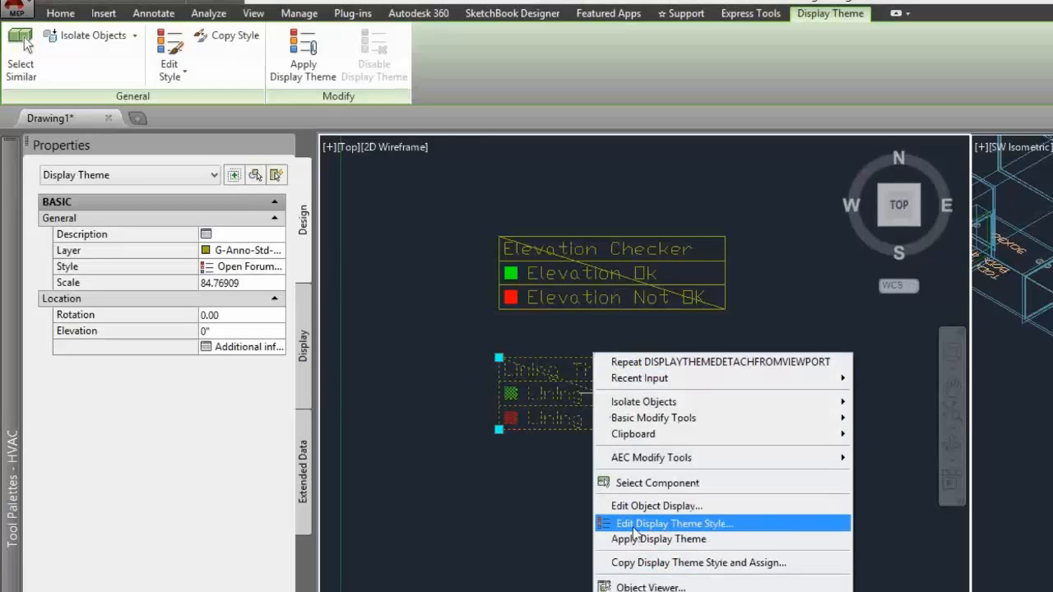
left_click(703, 524)
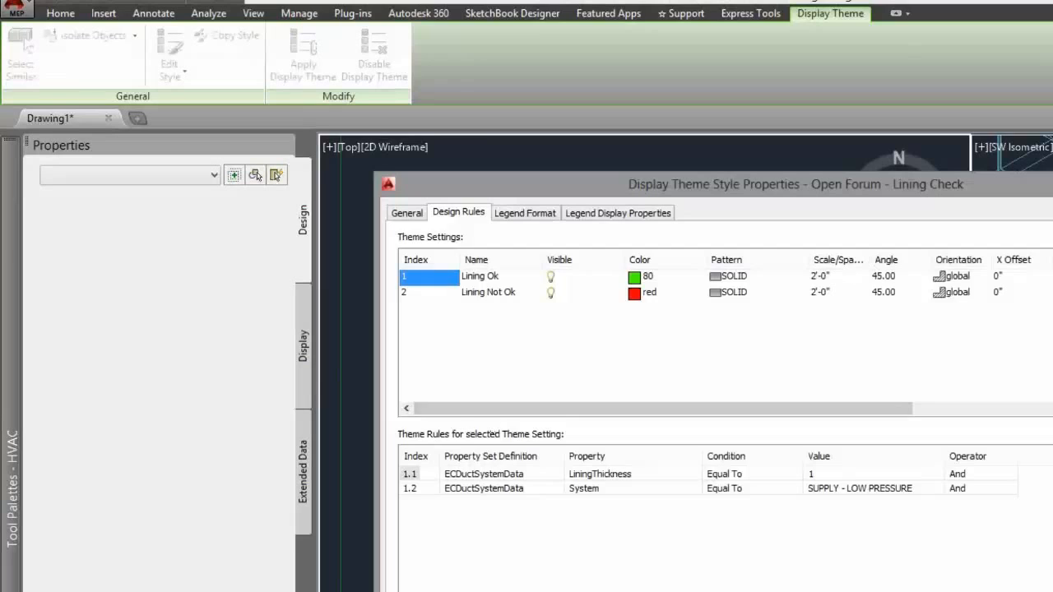
key("Return")
left_click(551, 386)
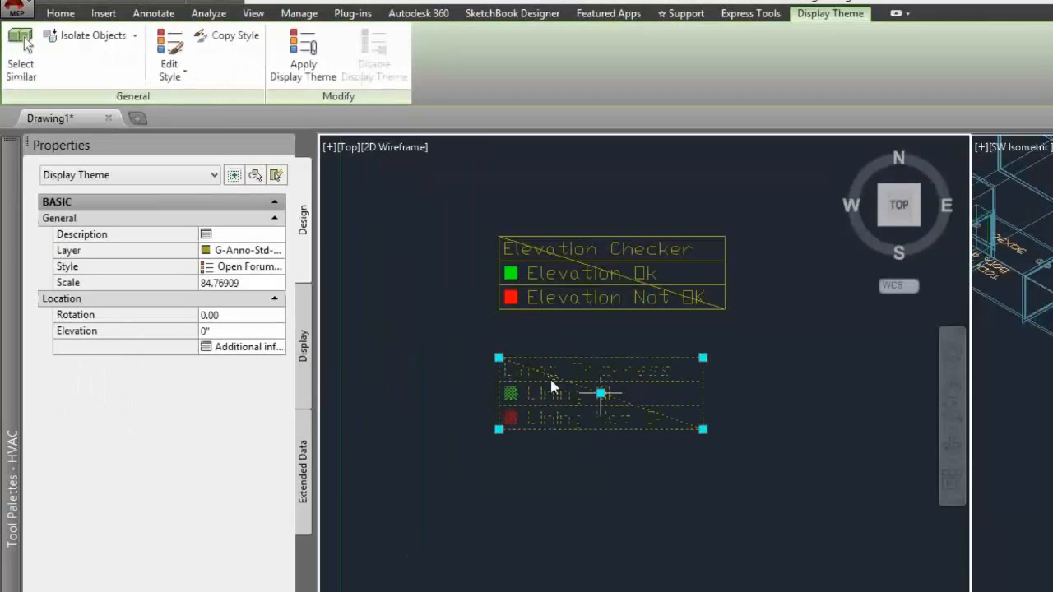
right_click(551, 387)
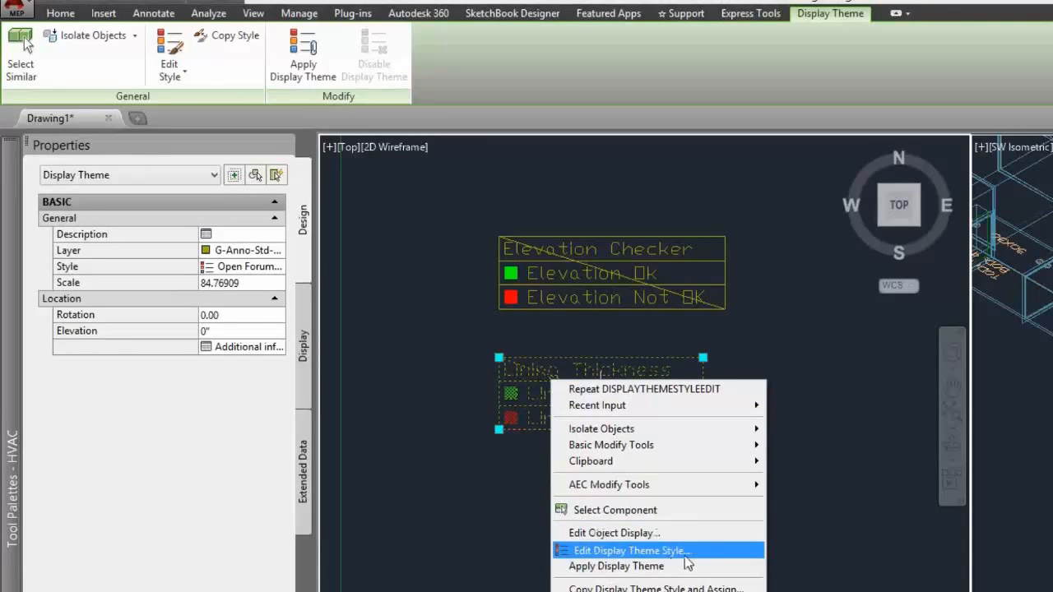
key("Escape")
key("Escape")
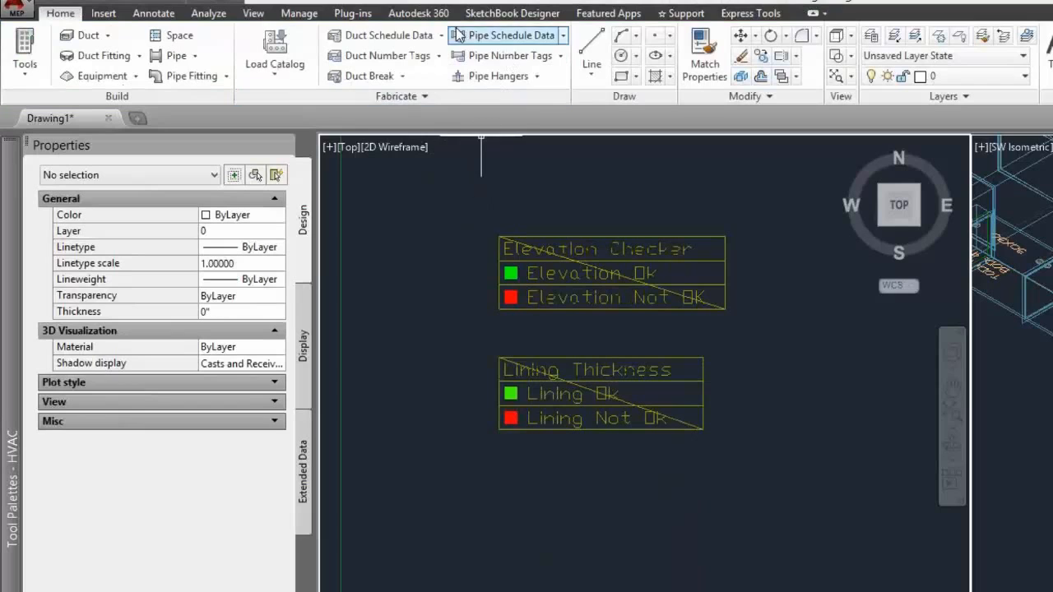
Step: View the design rules of the Open Forum - Lining Check display theme style in the Style Manager
left_click(296, 14)
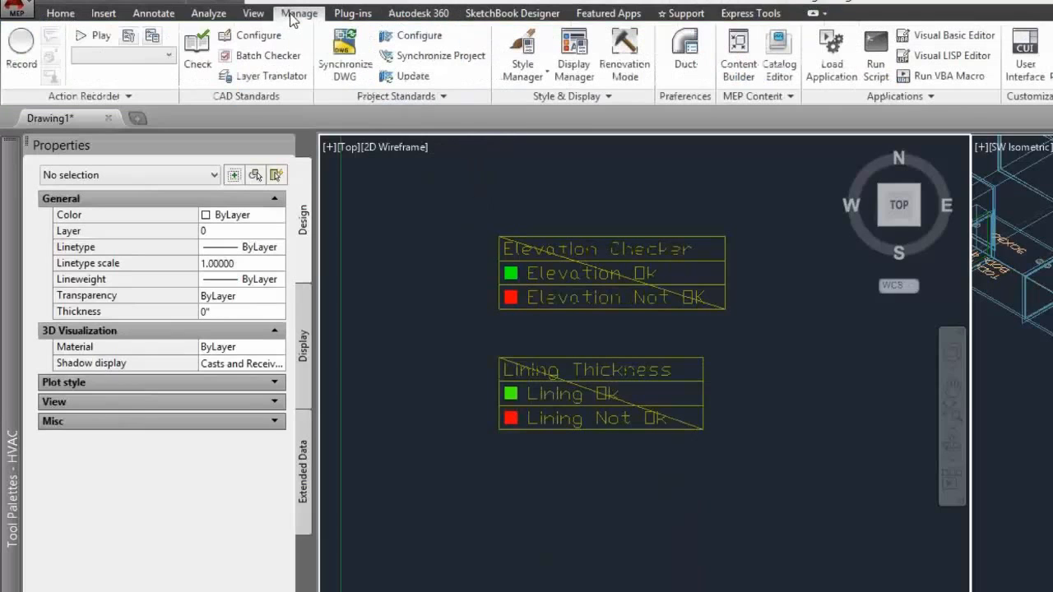
left_click(523, 45)
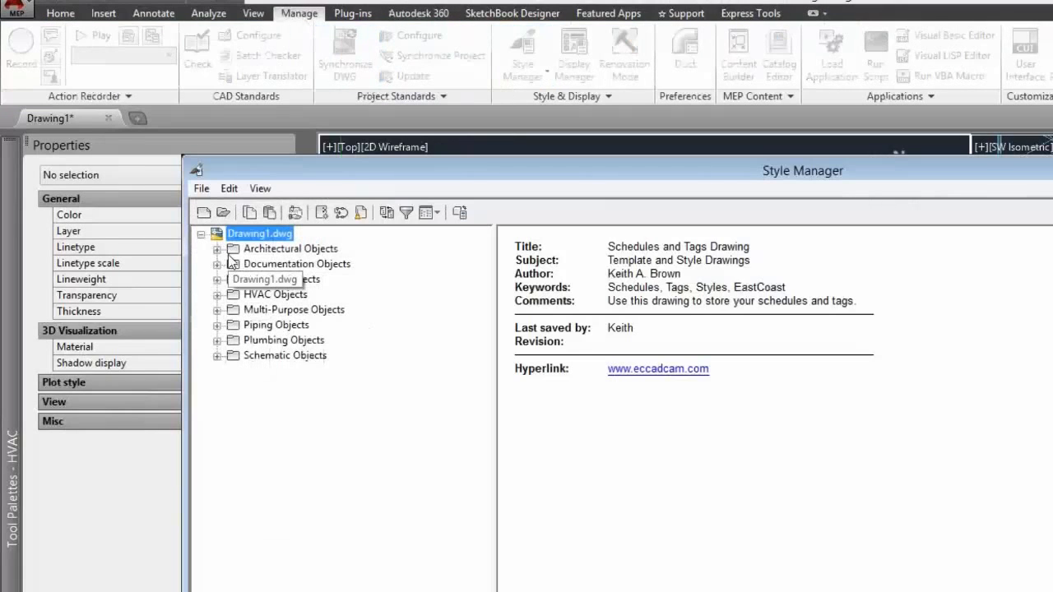
left_click(215, 265)
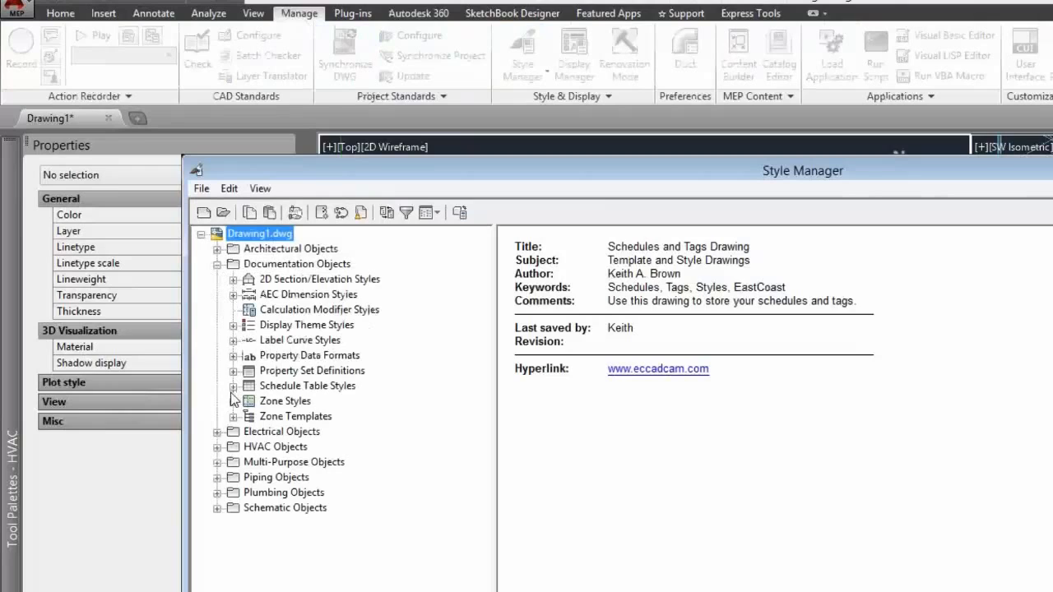
left_click(233, 325)
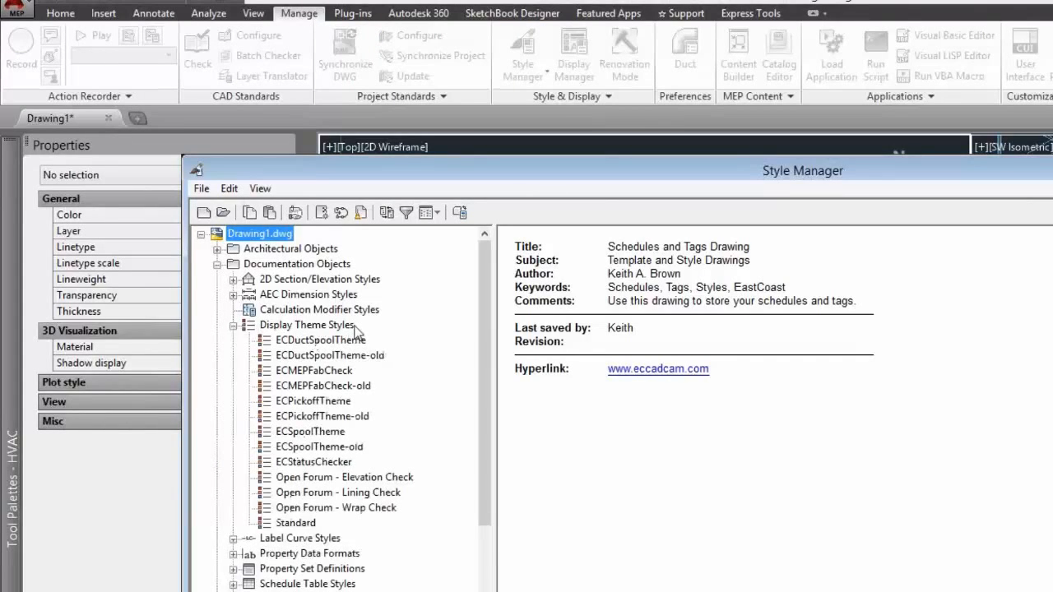
left_click(349, 493)
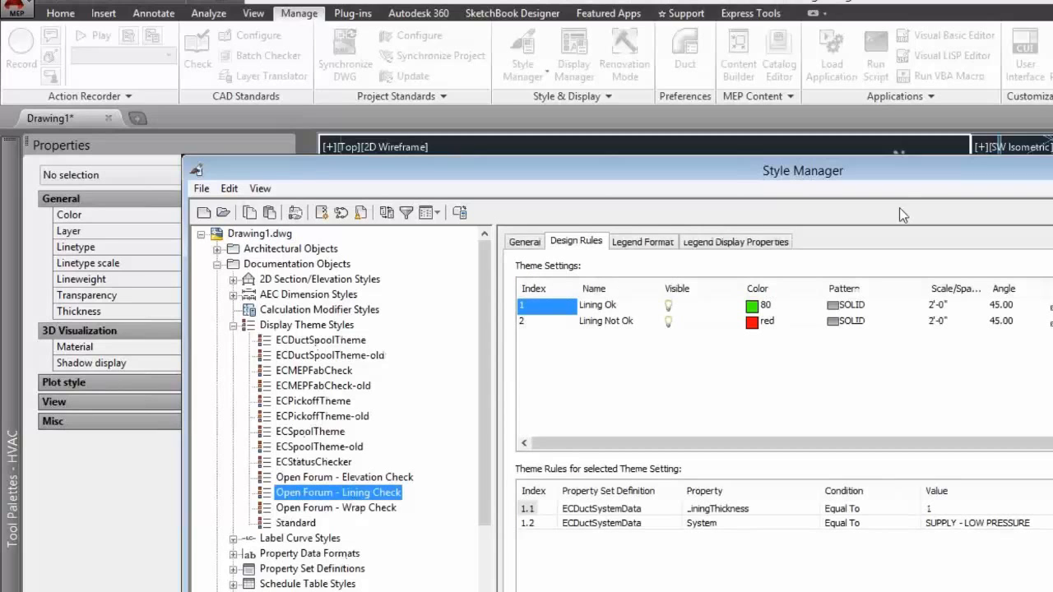
left_click_drag(909, 169, 812, 133)
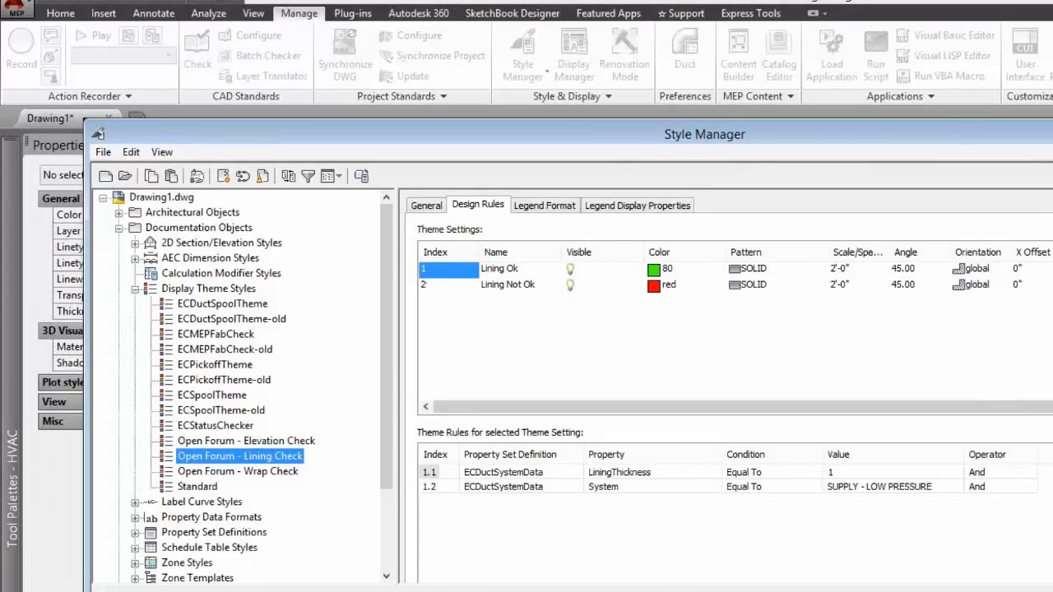
Step: Open the Lining Thickness legend's theme style and compare the rules of its Lining Ok and Lining Not Ok settings
left_click(608, 357)
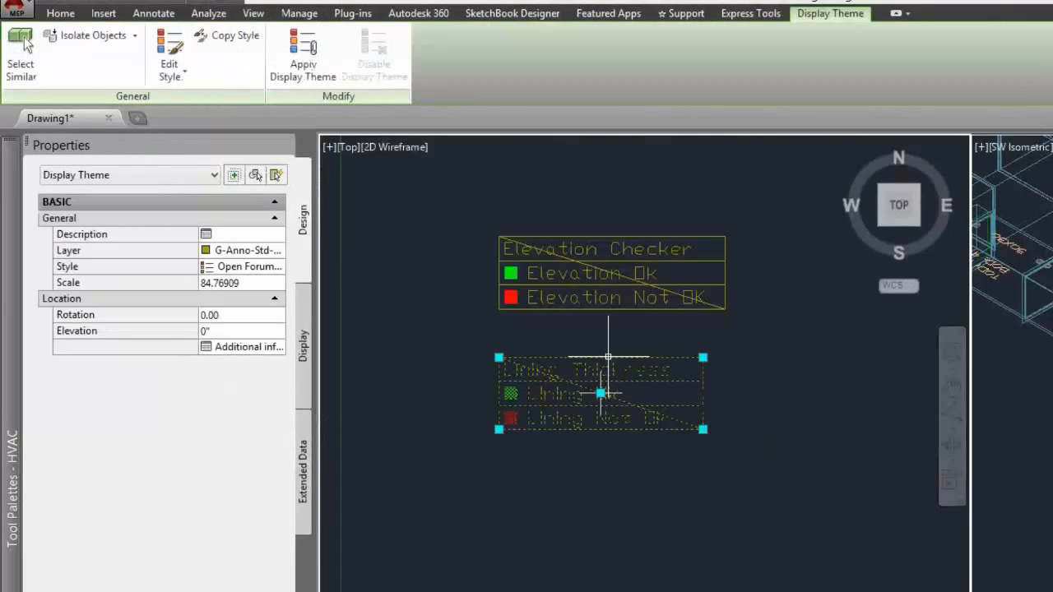
right_click(607, 357)
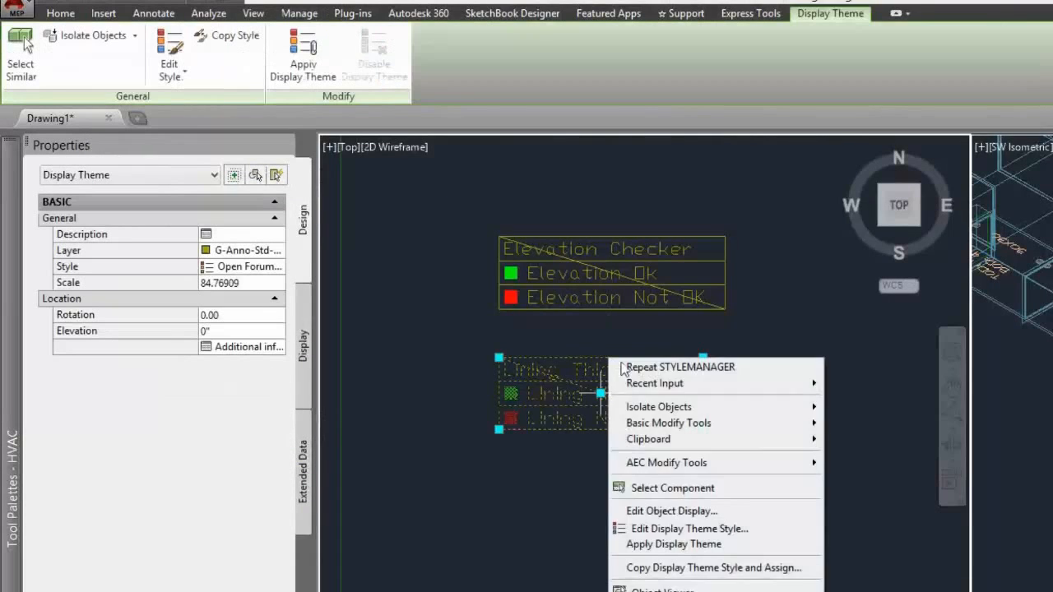
left_click(681, 531)
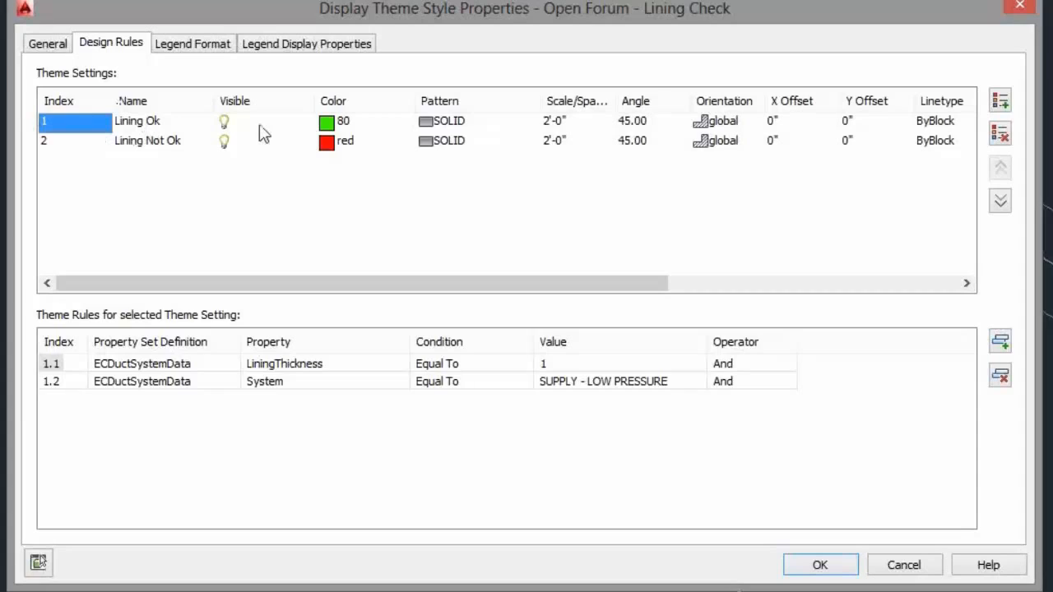
left_click(351, 364)
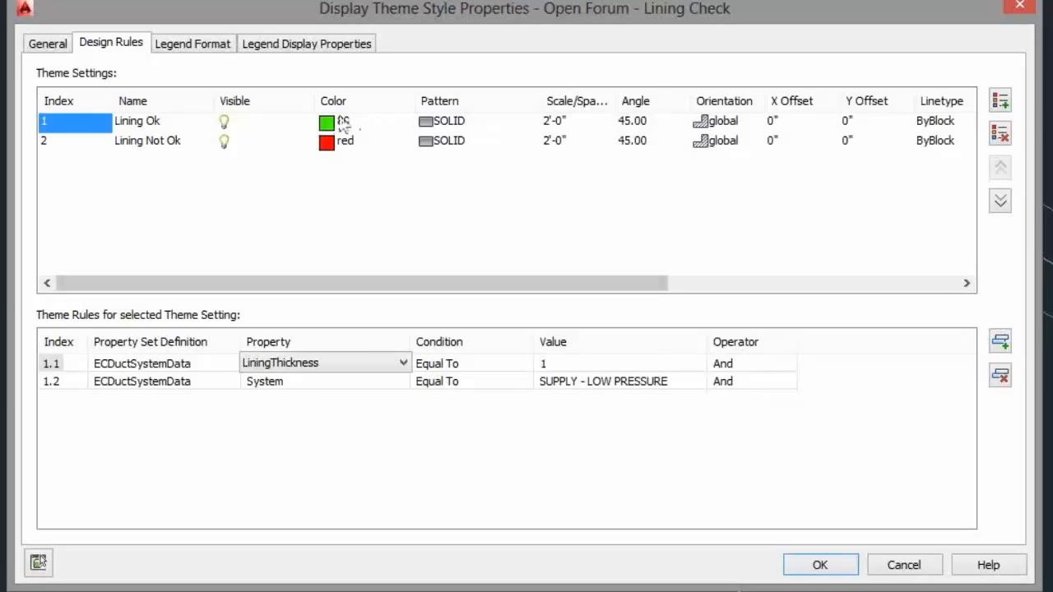
left_click(147, 141)
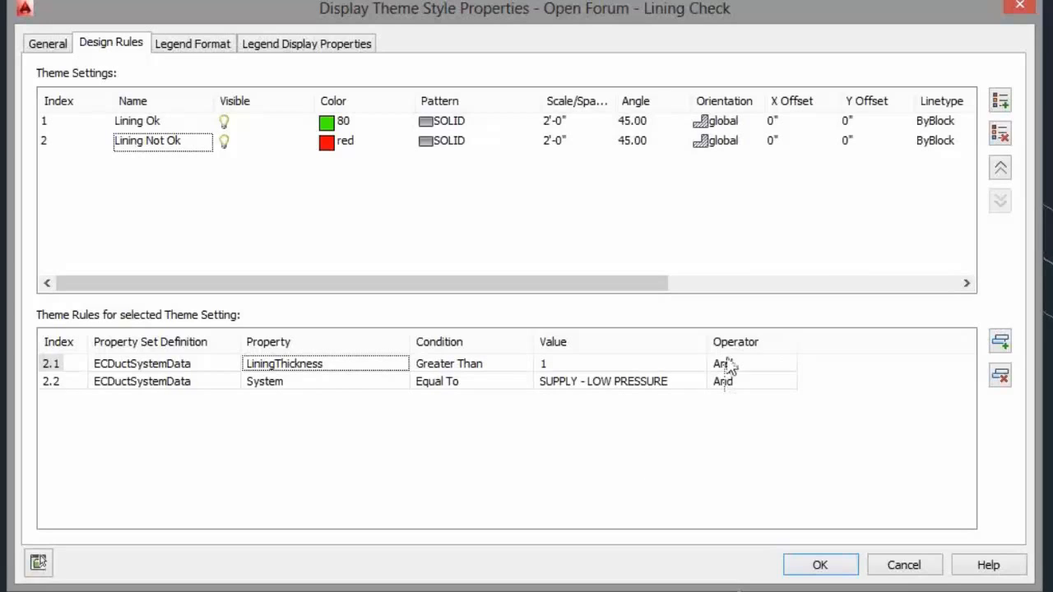
double_click(141, 124)
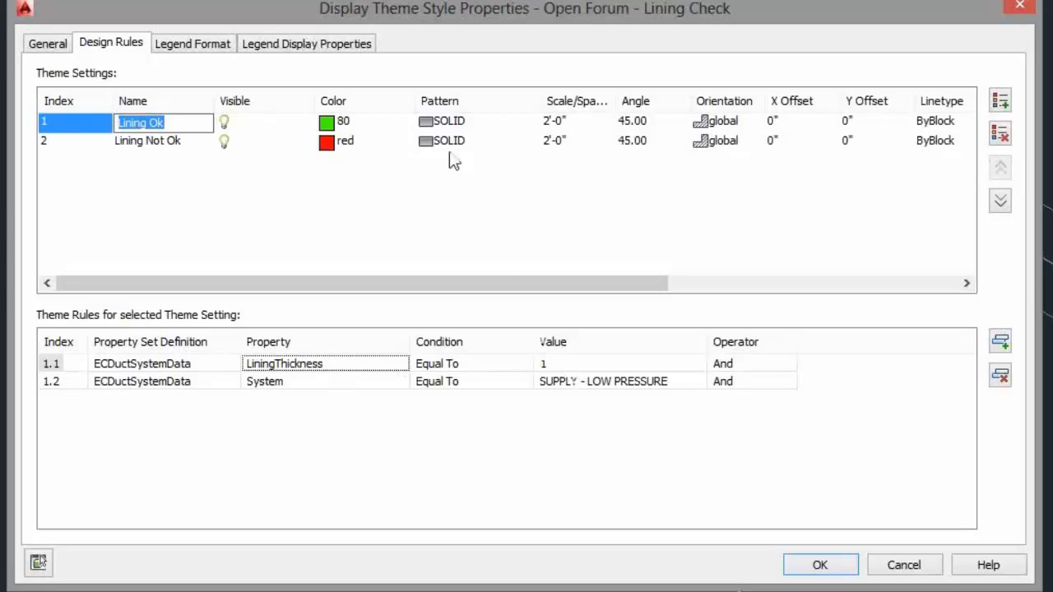
Step: Set the LiningThickness condition of the Lining Not Ok setting to Not Equal To and accept the style changes
double_click(162, 143)
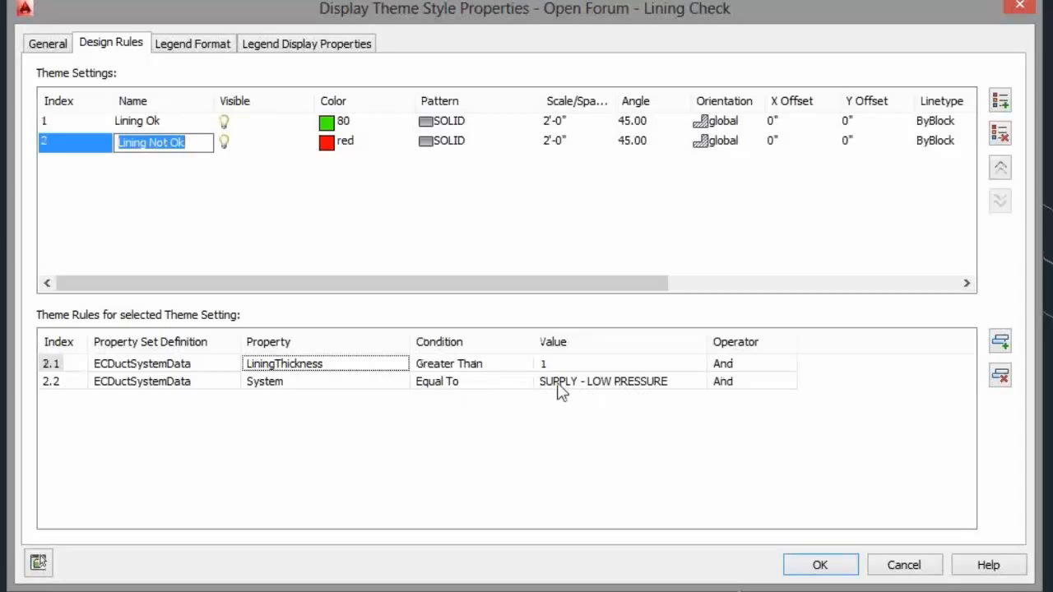
left_click(501, 364)
left_click(511, 366)
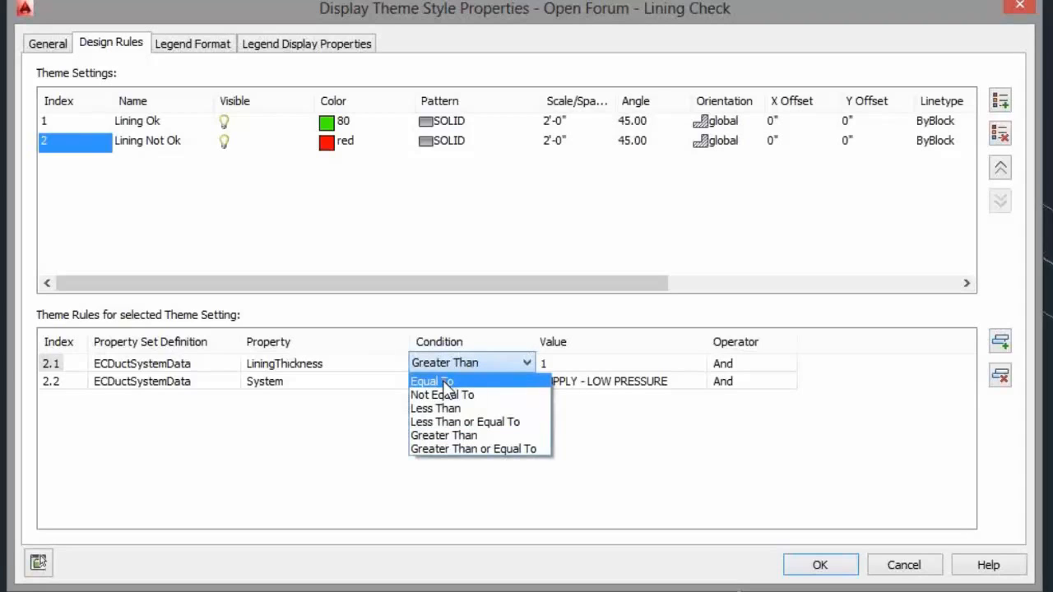
left_click(444, 381)
left_click(432, 365)
left_click(484, 364)
left_click(452, 396)
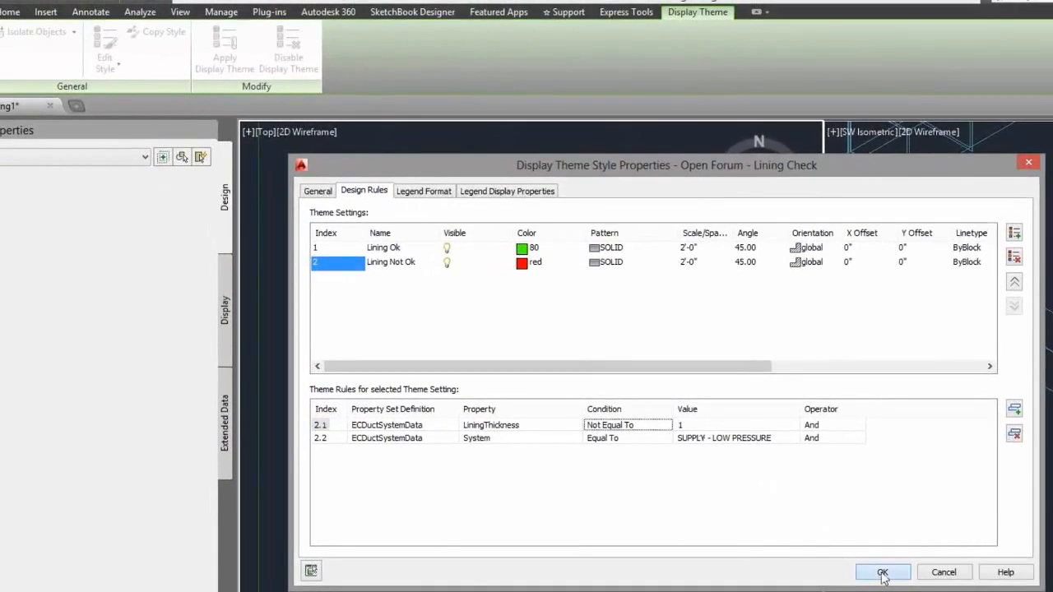
left_click(882, 573)
Step: Apply the Lining Thickness legend's display theme to the ducts
scroll(606, 353, "down", 3)
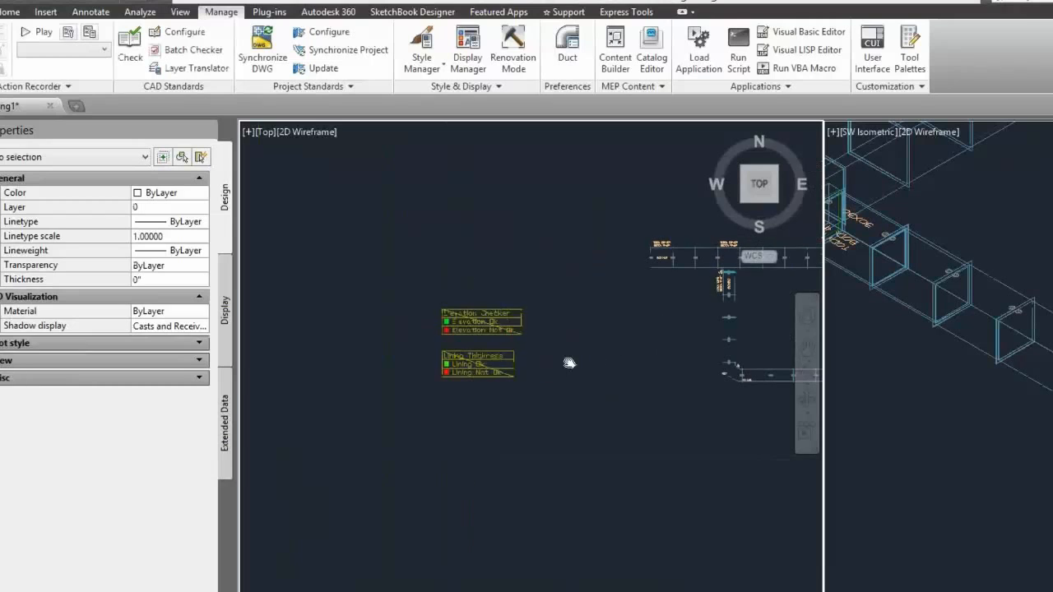
left_click(486, 363)
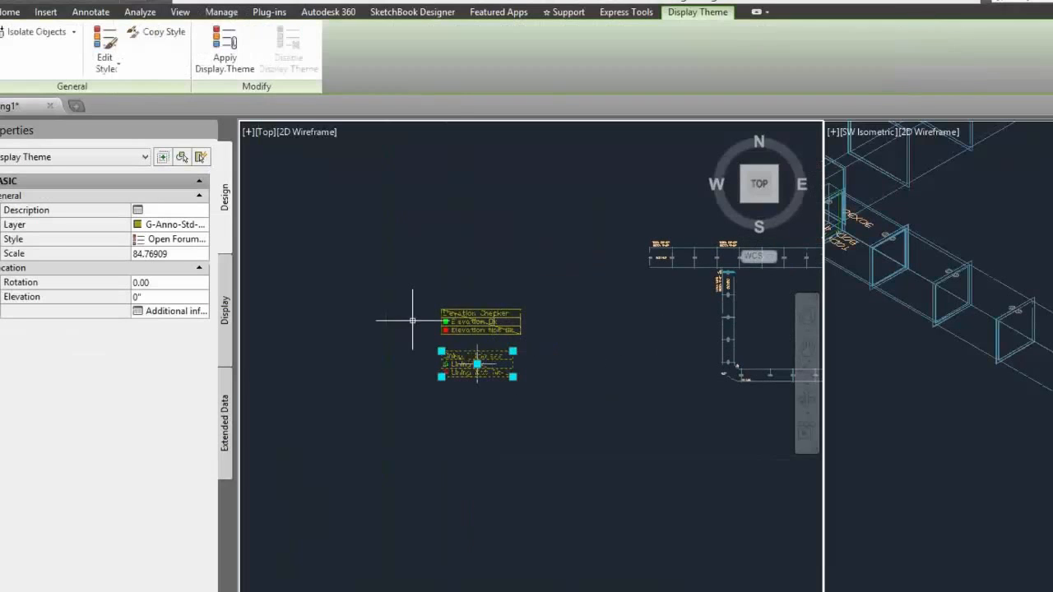
left_click(221, 62)
middle_click_drag(663, 404, 484, 408)
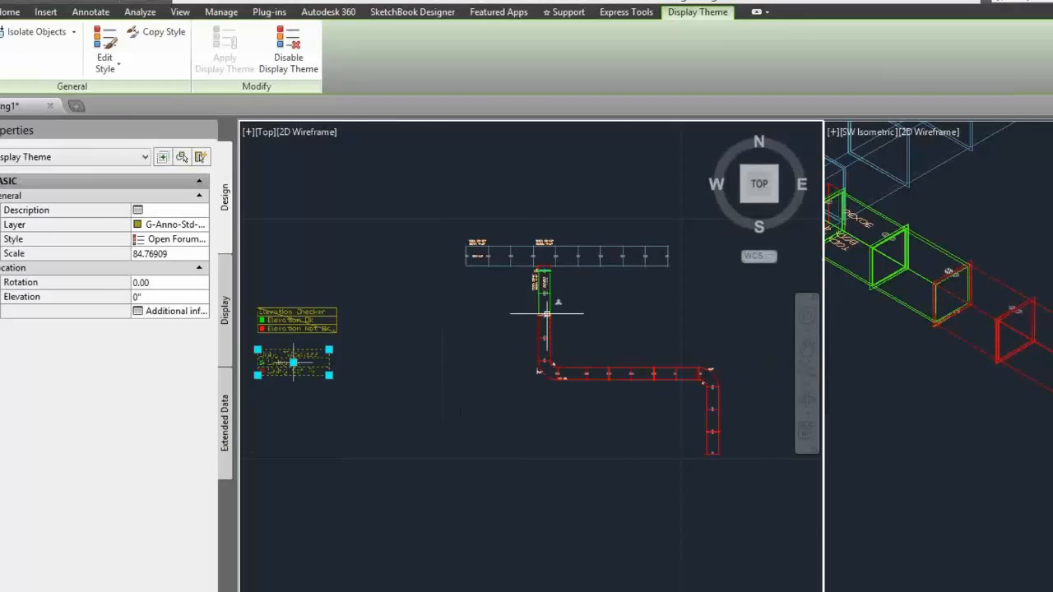
Step: Check the system and lining thickness of the labelled 30x30 branch duct against the lining theme
scroll(546, 314, "up", 6)
scroll(577, 206, "up", 5)
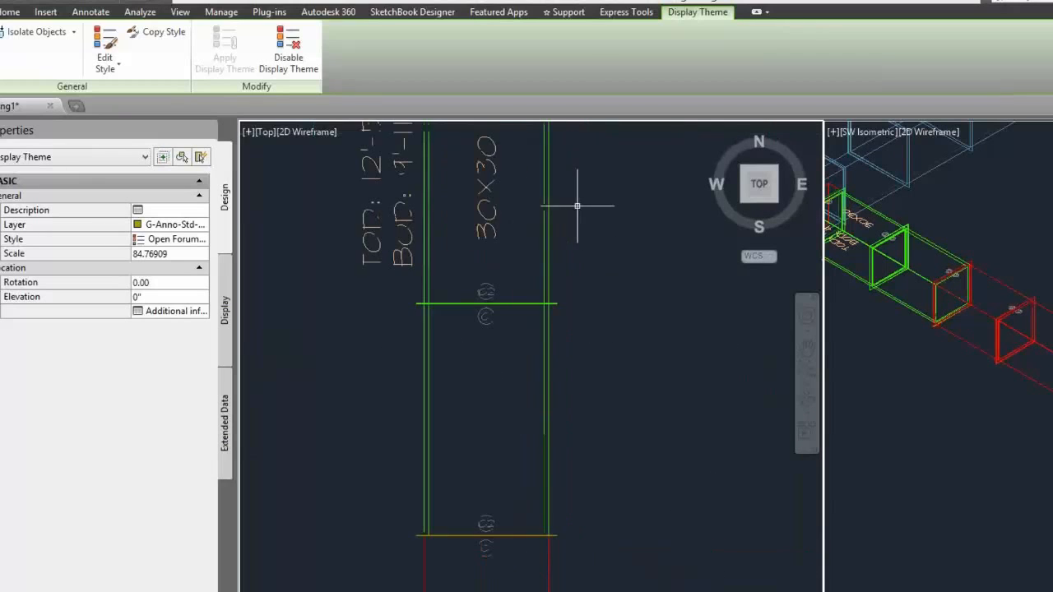
middle_click_drag(578, 205, 636, 295)
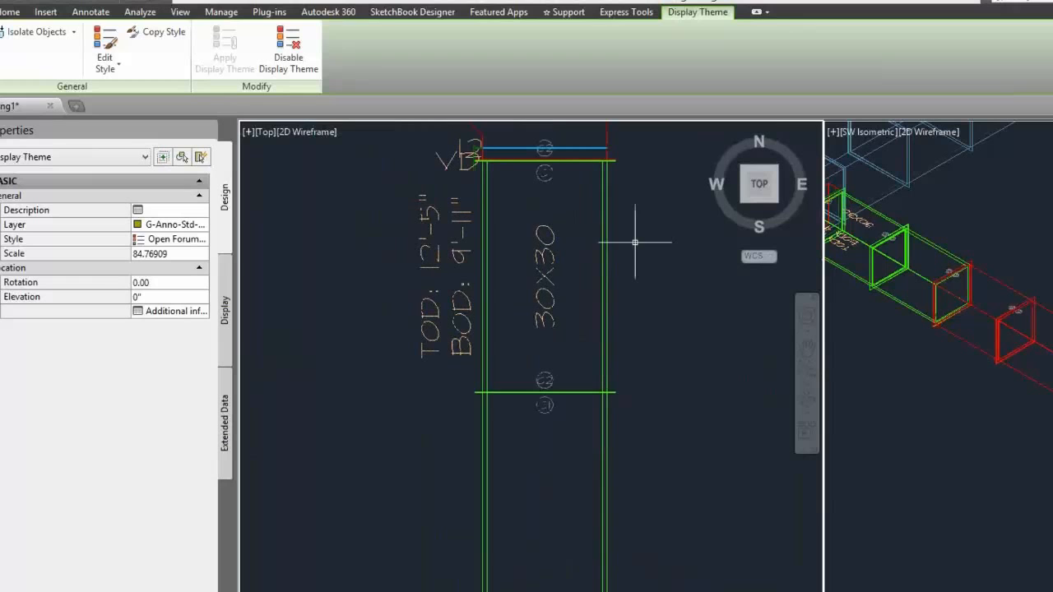
left_click(607, 225)
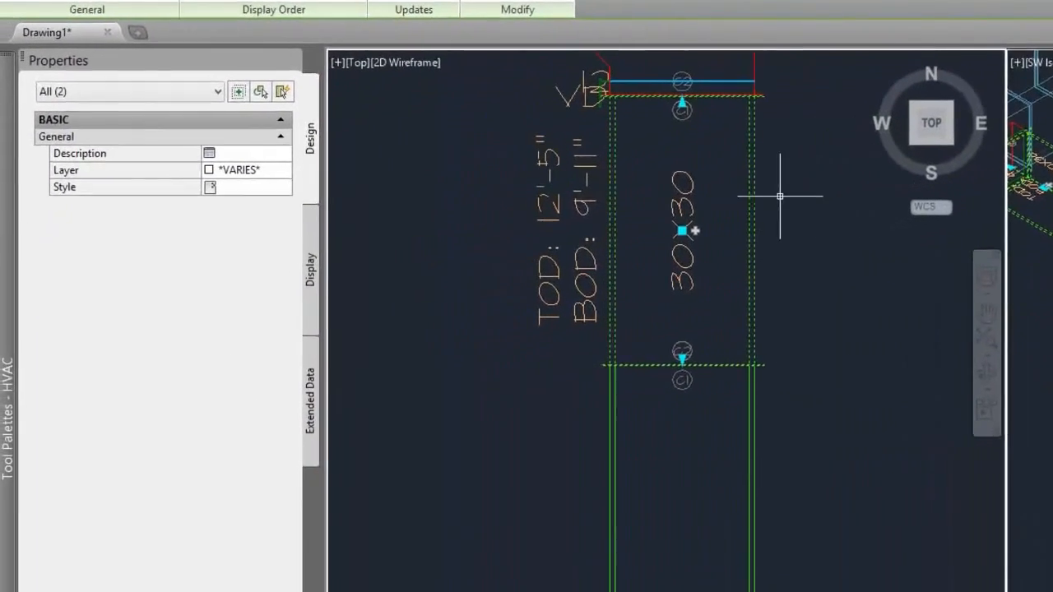
key("Escape")
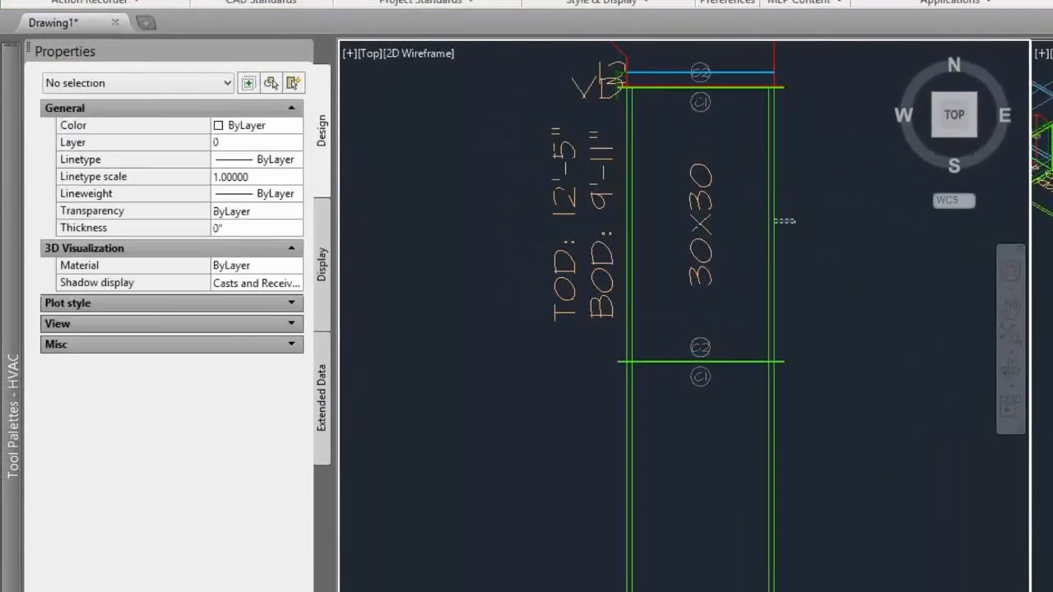
left_click(700, 224)
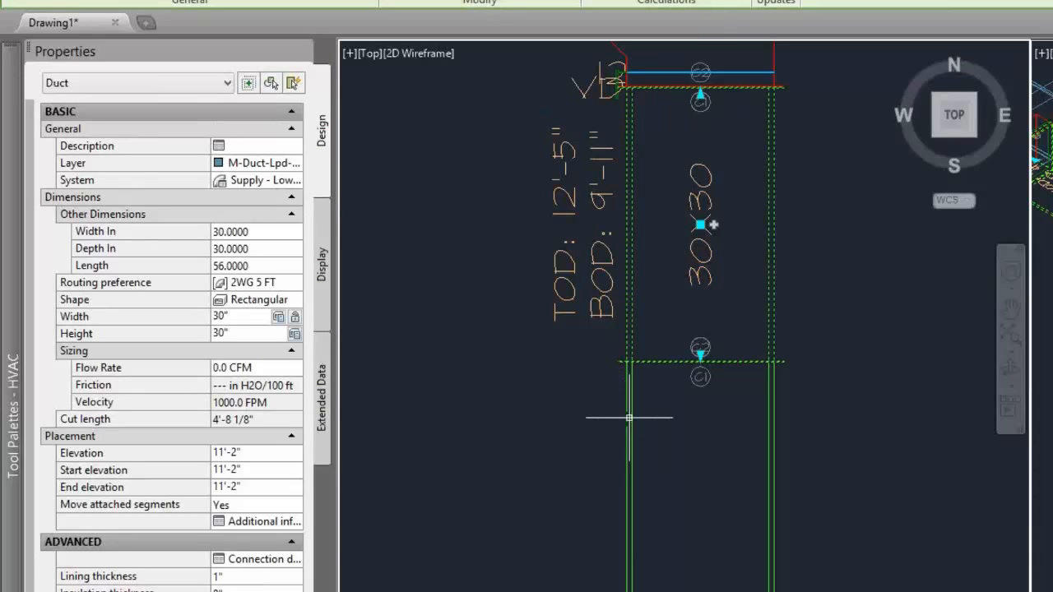
scroll(481, 396, "down", 4)
key("Escape")
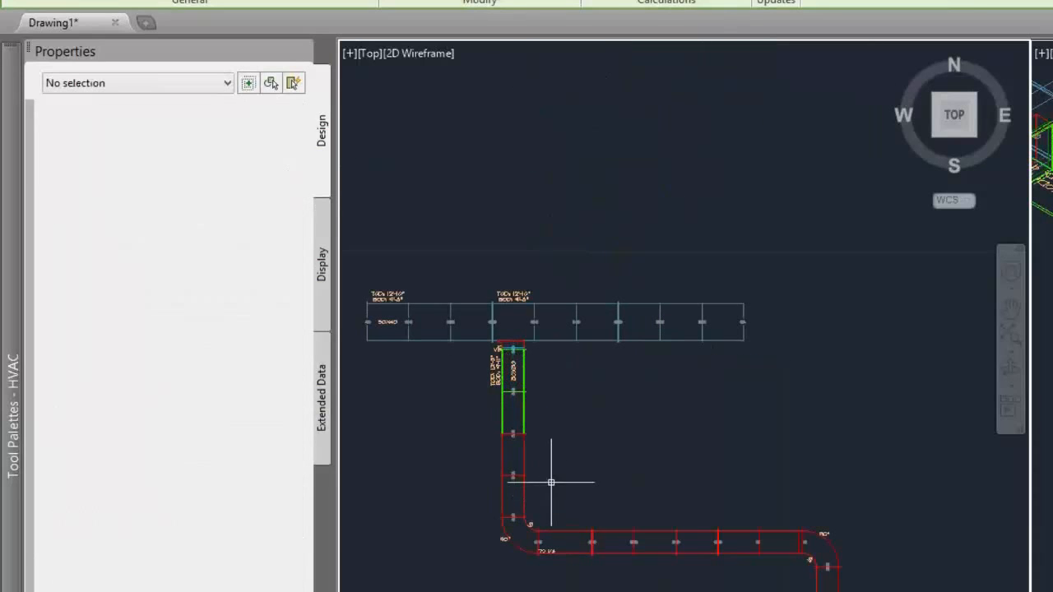
Step: Check the system and lining thickness of a segment of the 50x40 main duct against the lining theme
scroll(411, 312, "up", 6)
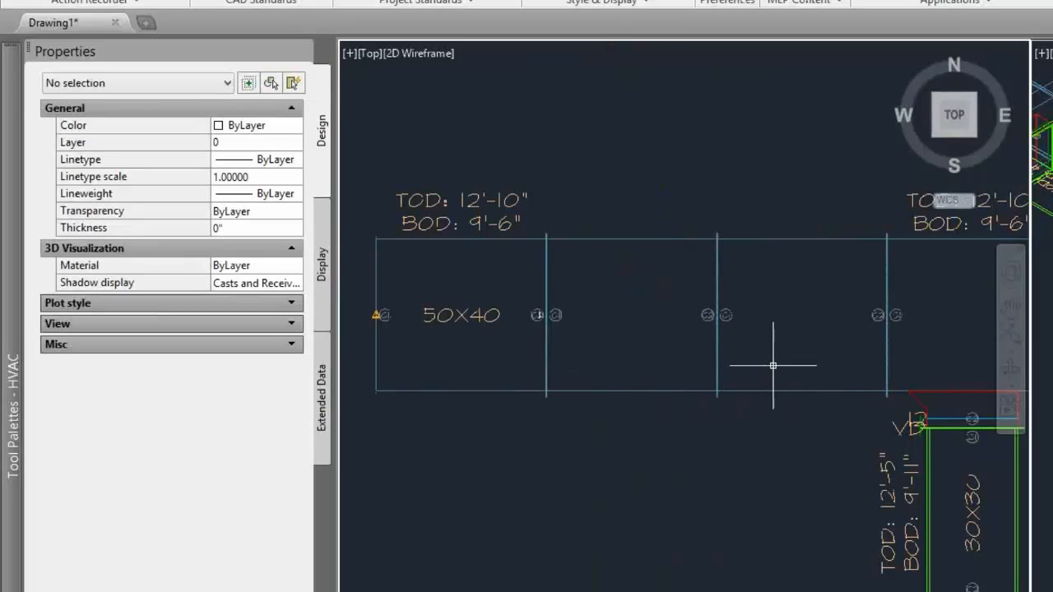
left_click(707, 390)
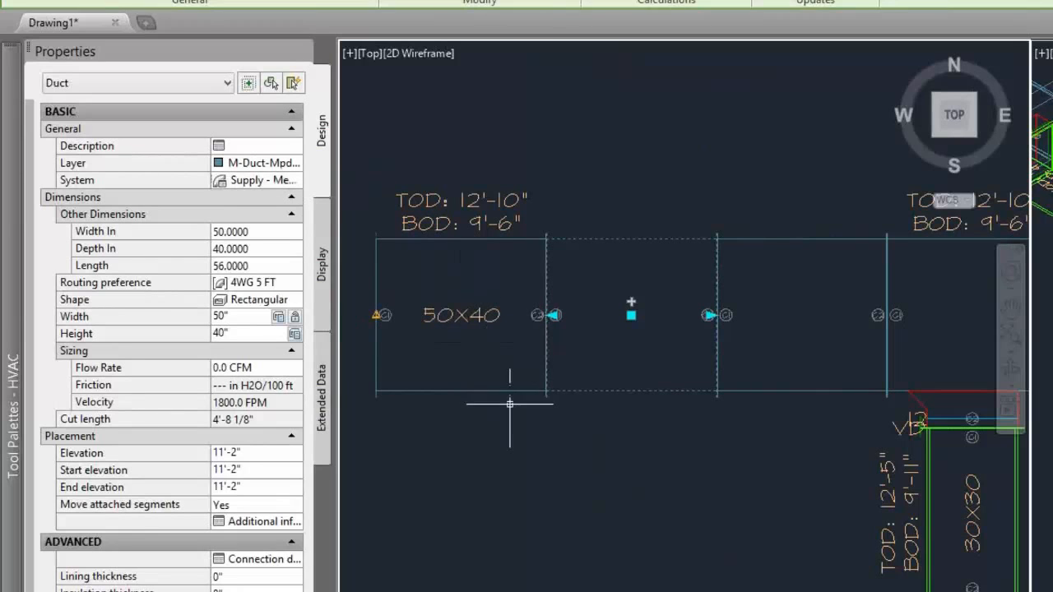
scroll(510, 436, "down", 5)
mouse_move(510, 446)
middle_mouse_down()
mouse_move(545, 431)
mouse_move(599, 376)
middle_mouse_up()
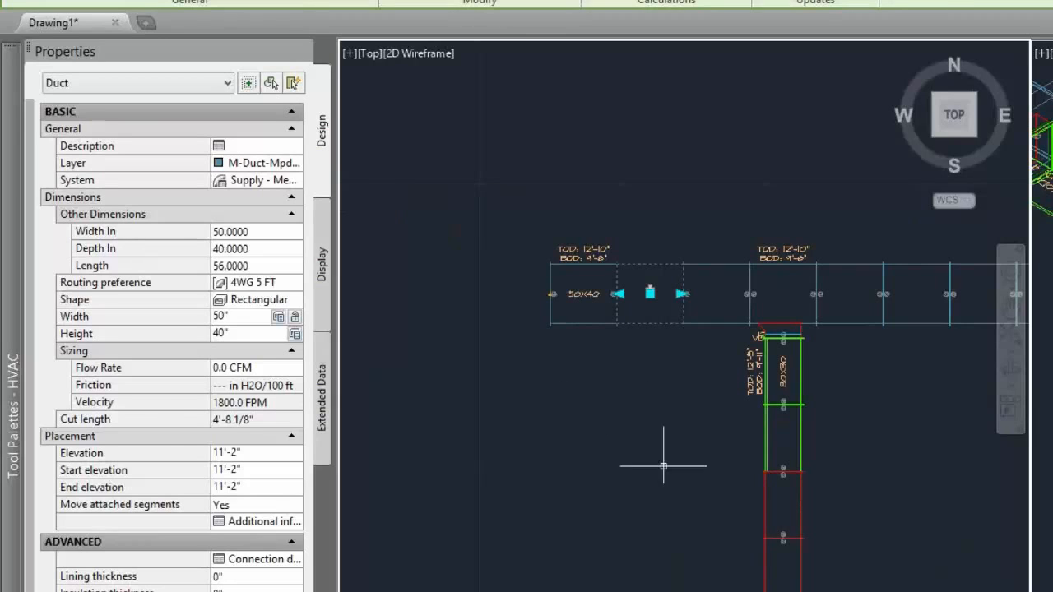
Step: Add the red branch segment directly after the green ones to the selected main duct segment and set their lining thickness to 2"
middle_click_drag(907, 519, 755, 392)
scroll(754, 392, "down", 2)
middle_click_drag(838, 416, 765, 362)
scroll(765, 362, "up", 2)
scroll(626, 277, "down", 2)
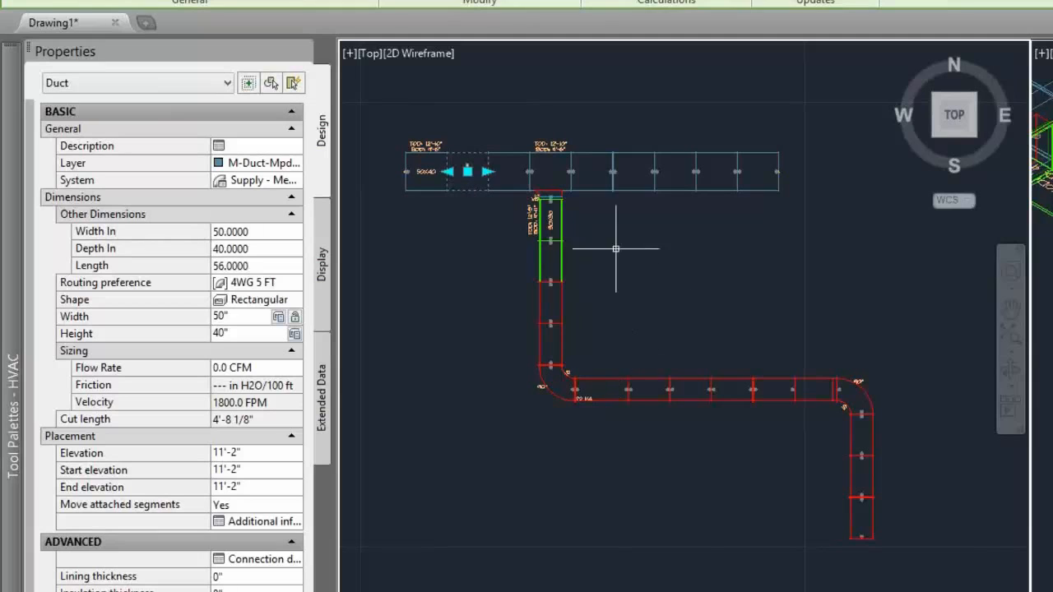
scroll(565, 301, "up", 4)
left_click(600, 303)
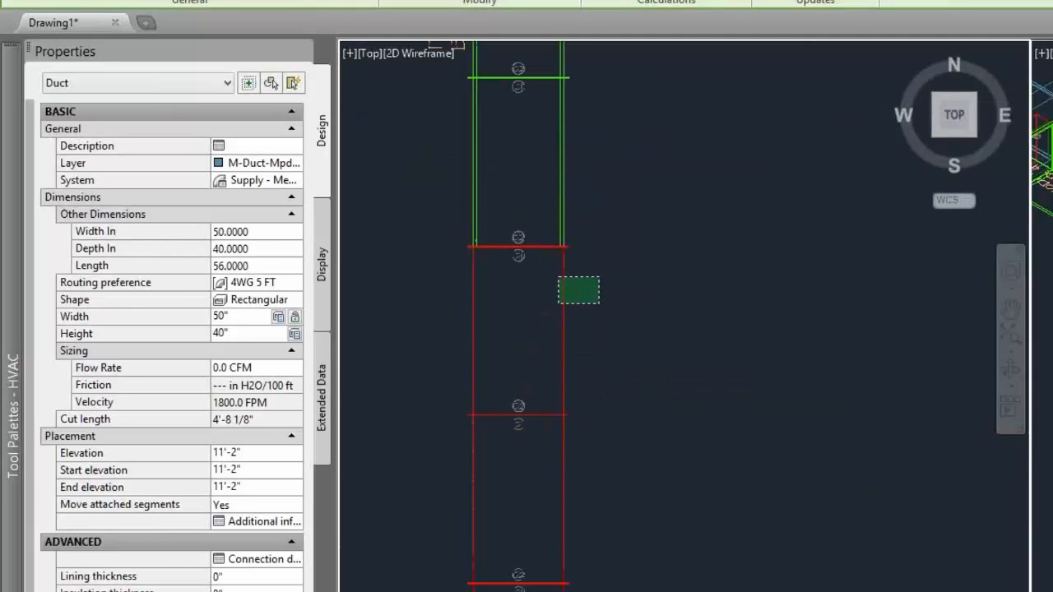
left_click(558, 277)
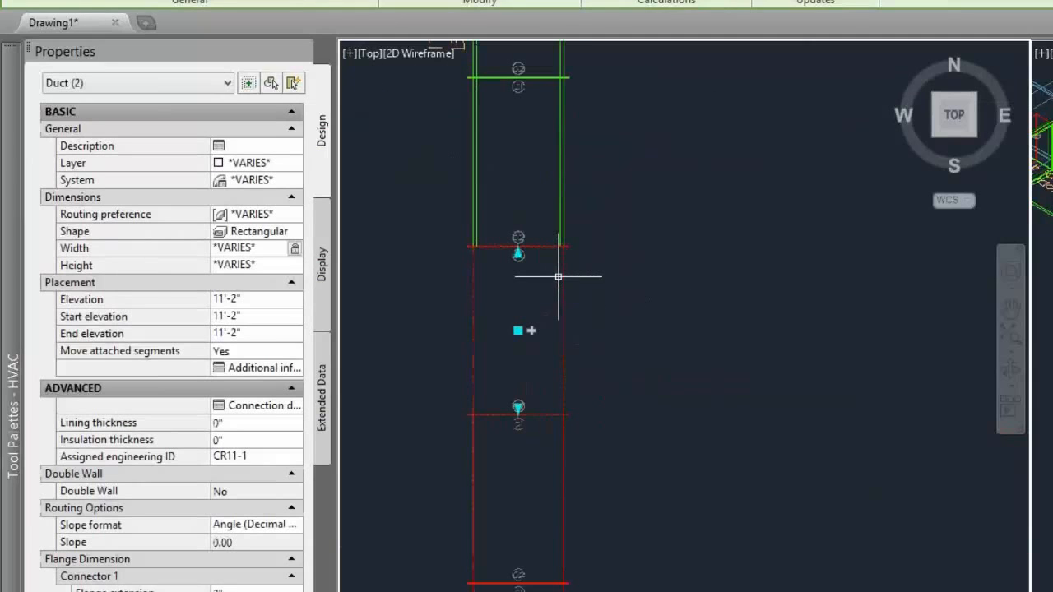
left_click(243, 423)
type("2")
key("Tab")
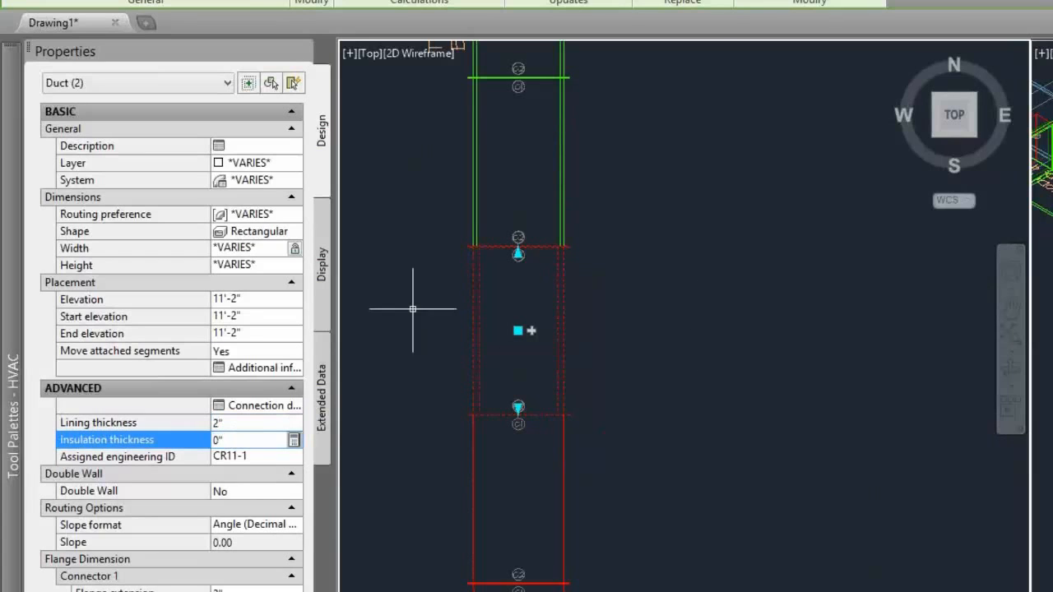
Step: Set the lining thickness of the two selected duct segments to 1" and clear the selection
left_click(241, 422)
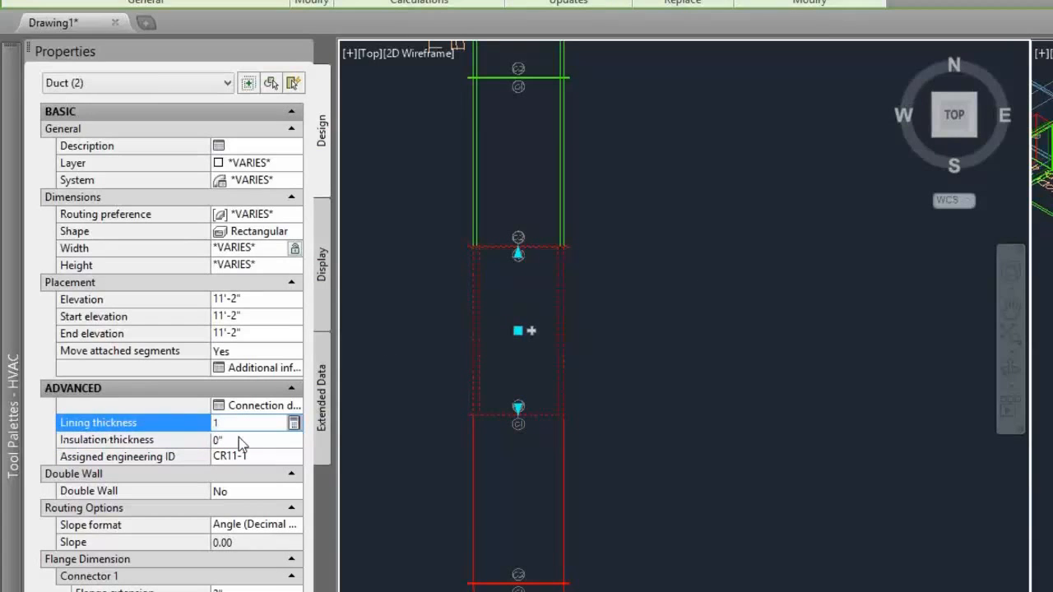
key("Tab")
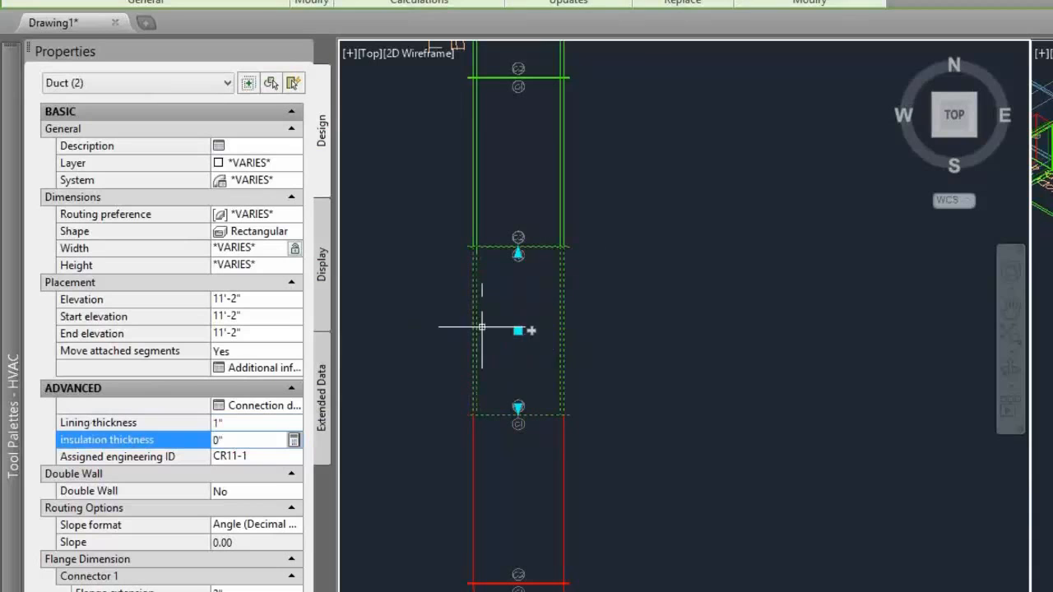
scroll(595, 277, "down", 5)
middle_click_drag(616, 318, 774, 281)
key("Escape")
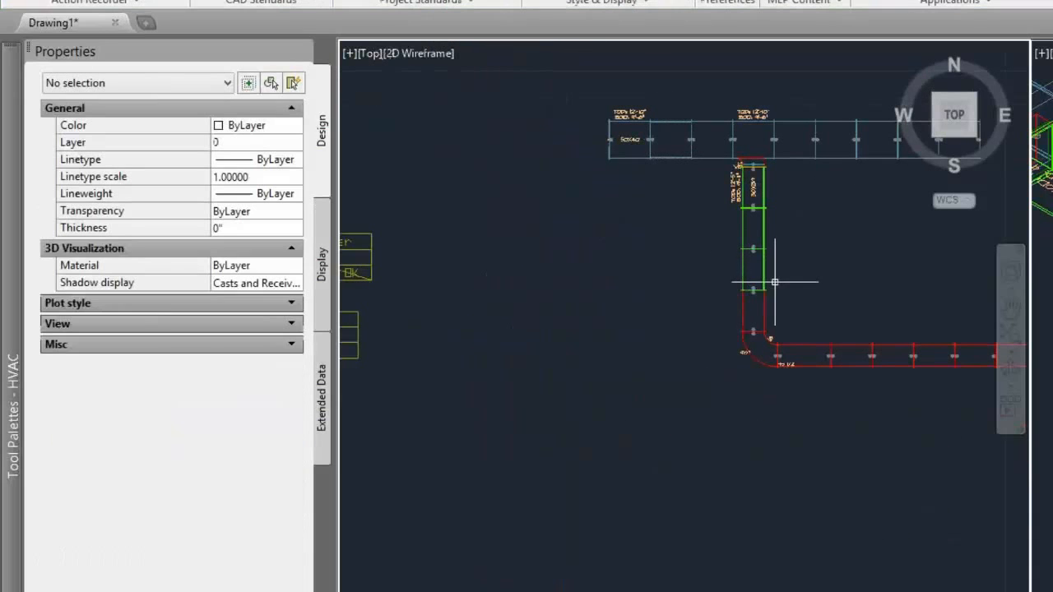
Step: In the Lining Thickness legend's theme style, set the LiningThickness condition of the Lining Ok setting to Greater Than and accept the style changes
middle_click_drag(564, 301, 840, 263)
left_click(591, 276)
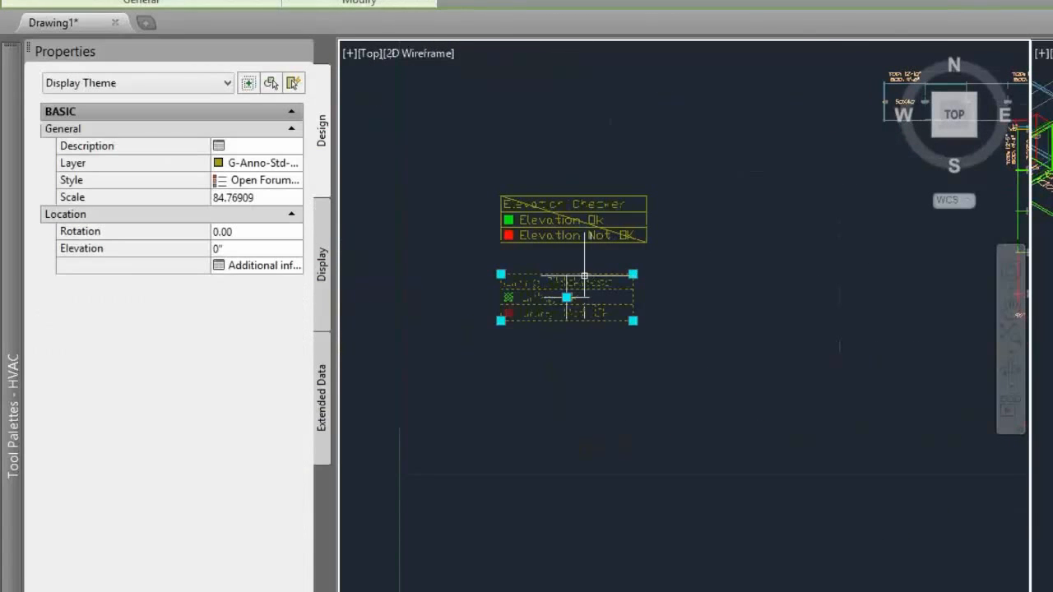
right_click(591, 275)
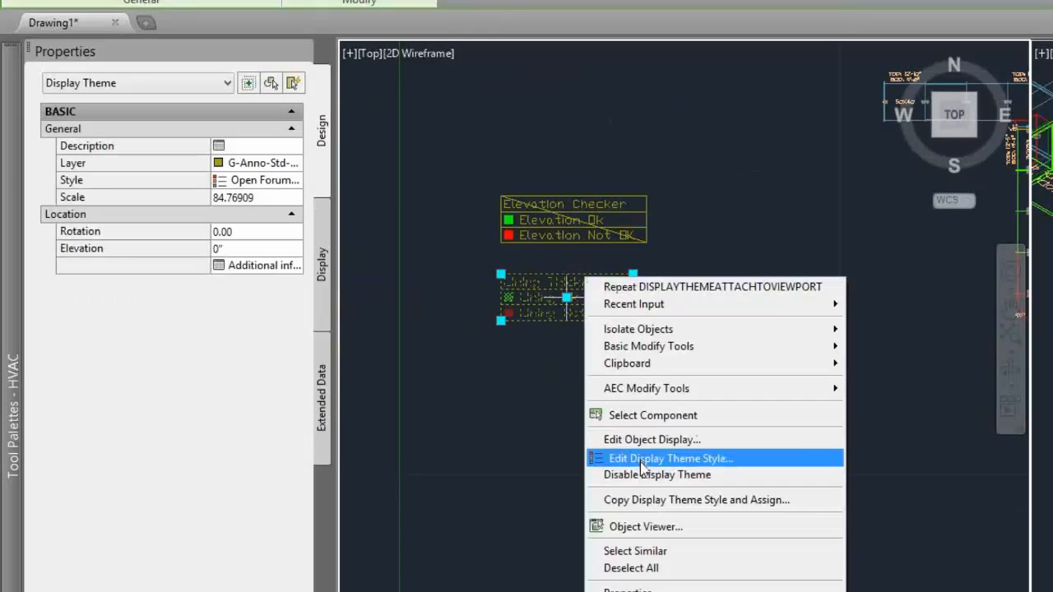
left_click(640, 461)
left_click(821, 400)
left_click(823, 399)
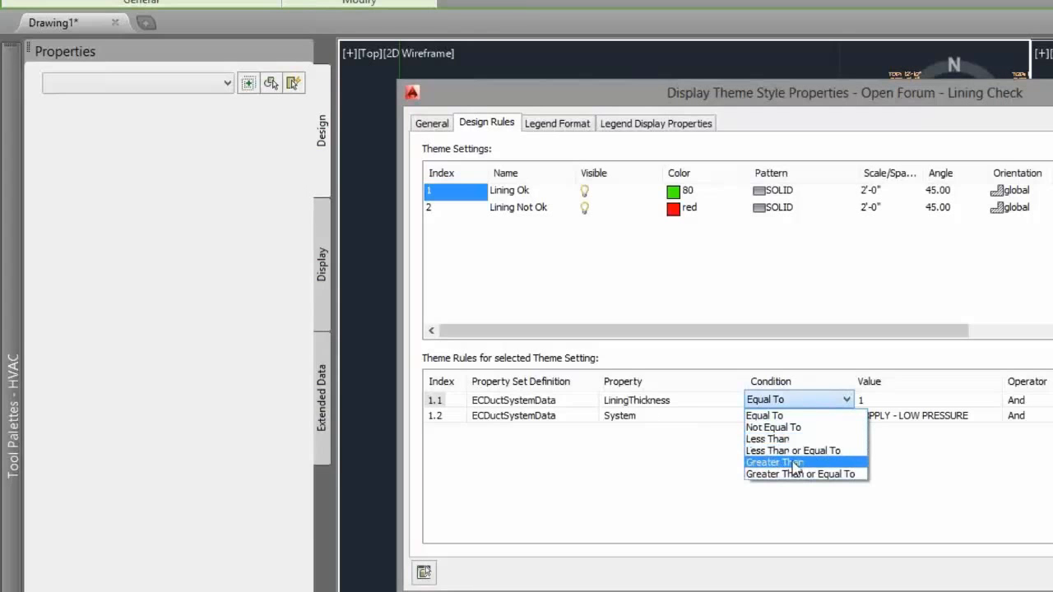
left_click(794, 463)
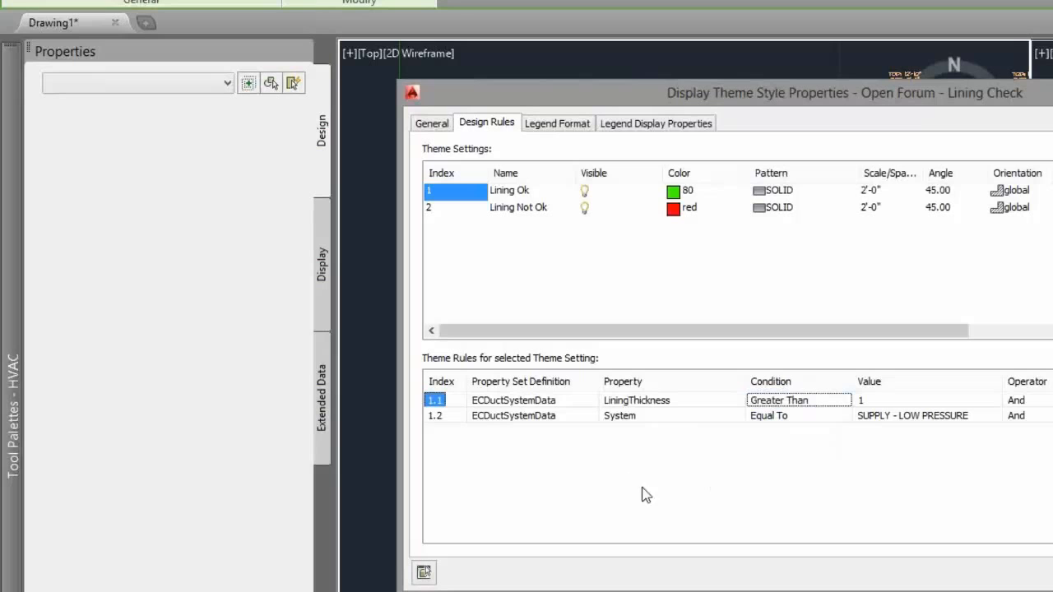
left_click(1052, 573)
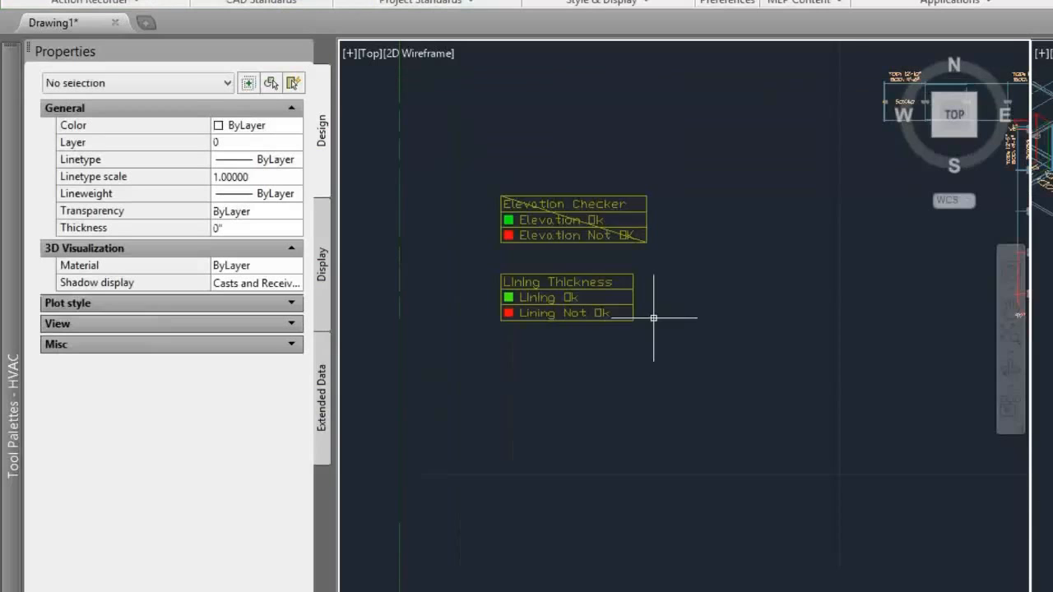
Step: Check the duct colours, then reopen the Lining Thickness theme style and set the Lining Ok setting's LiningThickness condition to Equal To
scroll(658, 316, "down", 2)
scroll(658, 317, "down", 2)
middle_click_drag(774, 336, 679, 318)
scroll(691, 277, "up", 4)
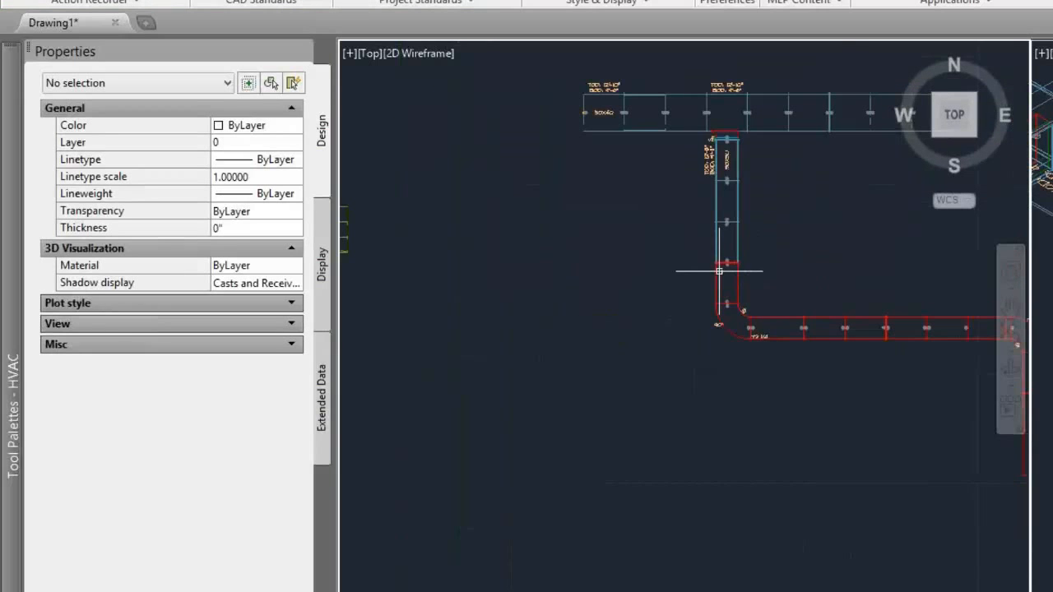
middle_click_drag(532, 273, 622, 278)
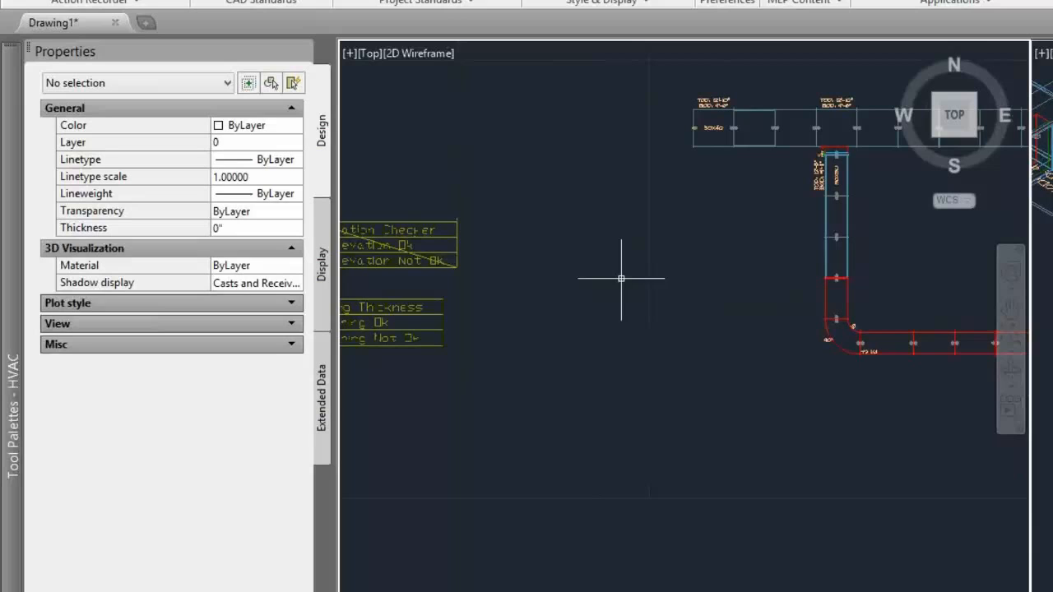
left_click(413, 302)
right_click(410, 298)
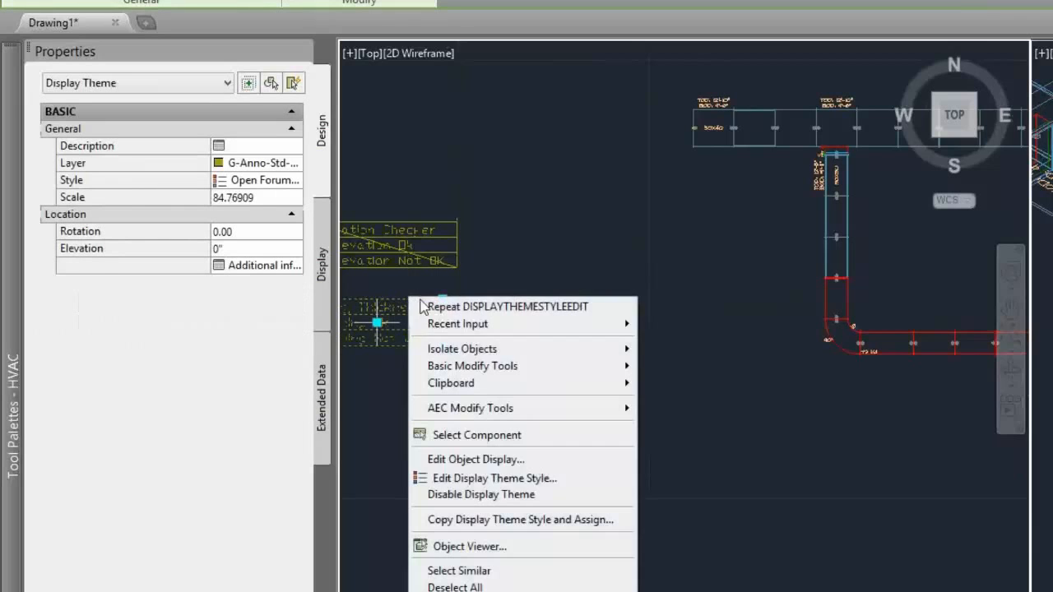
left_click(511, 482)
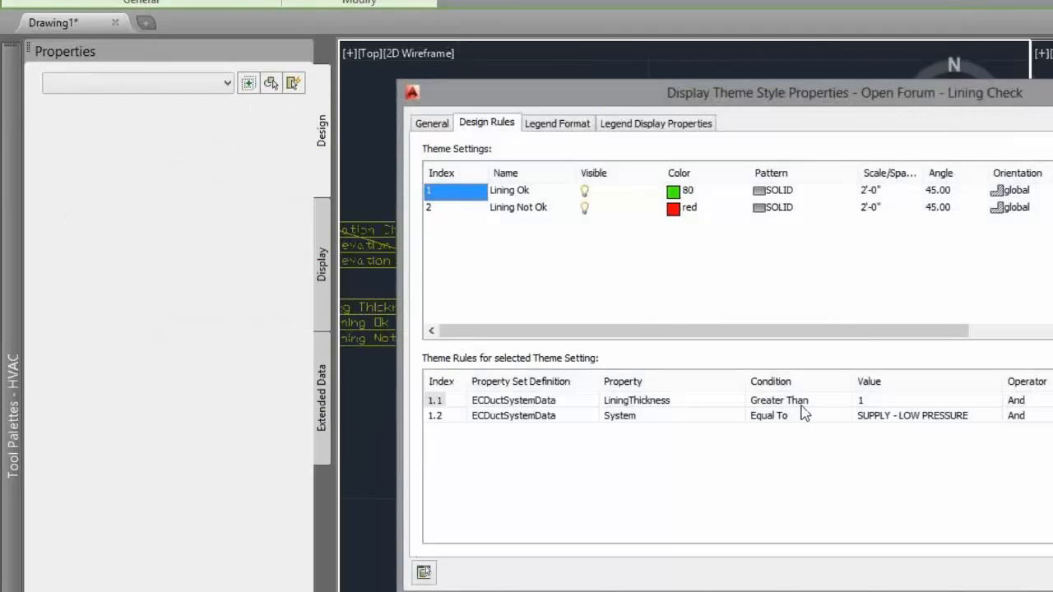
left_click(831, 400)
left_click(841, 399)
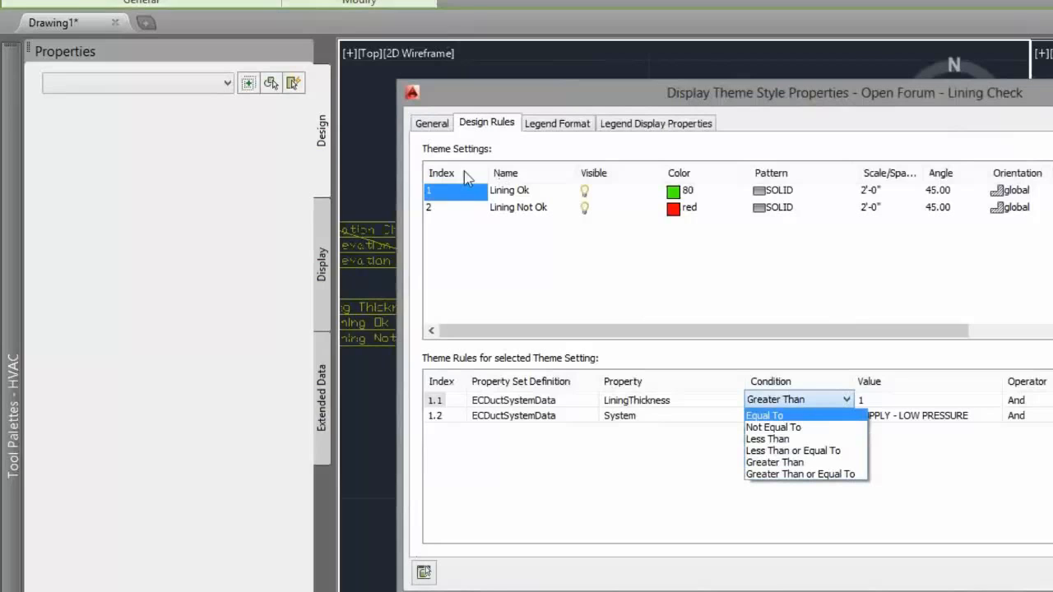
left_click(786, 415)
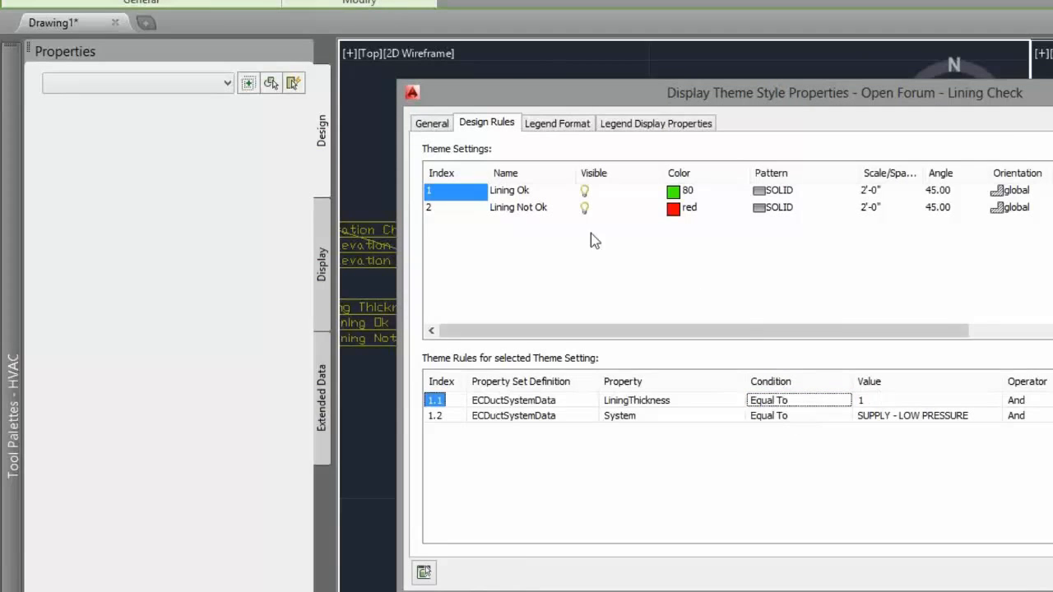
Step: Set the LiningThickness condition of the Lining Not Ok setting to Greater Than, review both settings' rules and accept the style changes
double_click(509, 209)
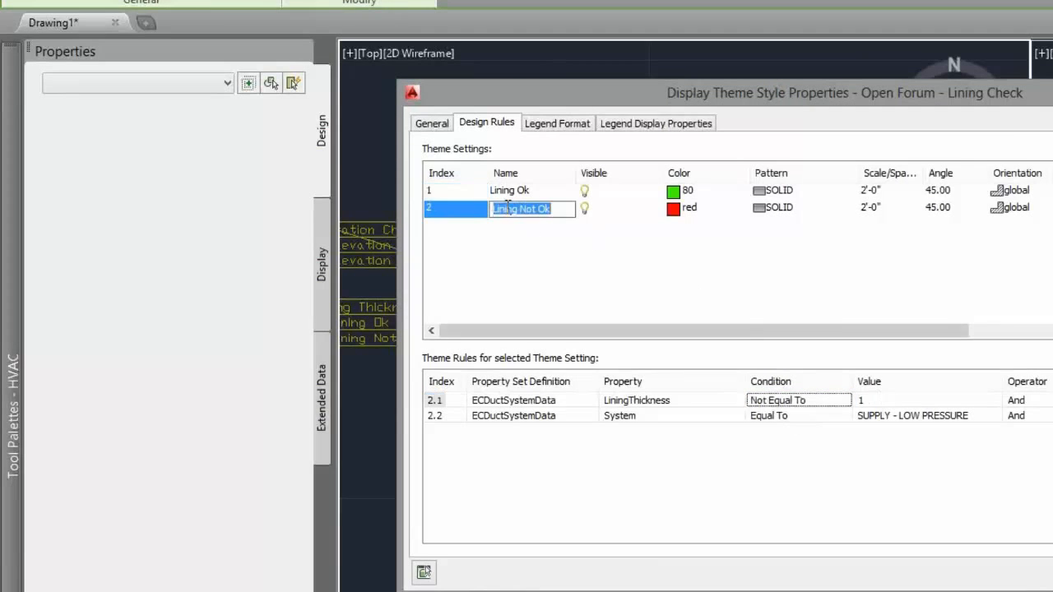
left_click(834, 402)
left_click(833, 401)
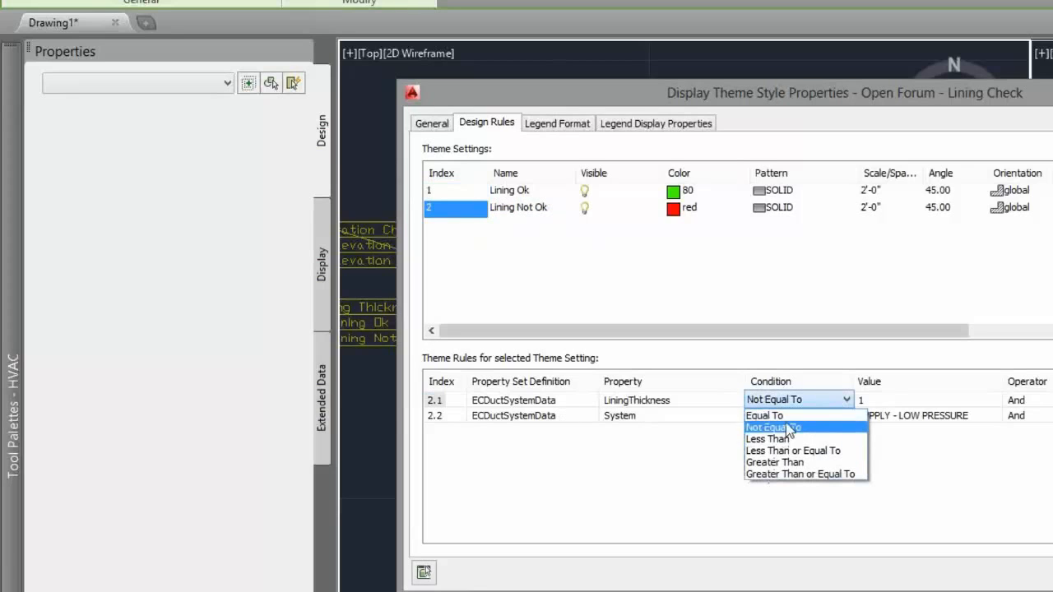
left_click(786, 463)
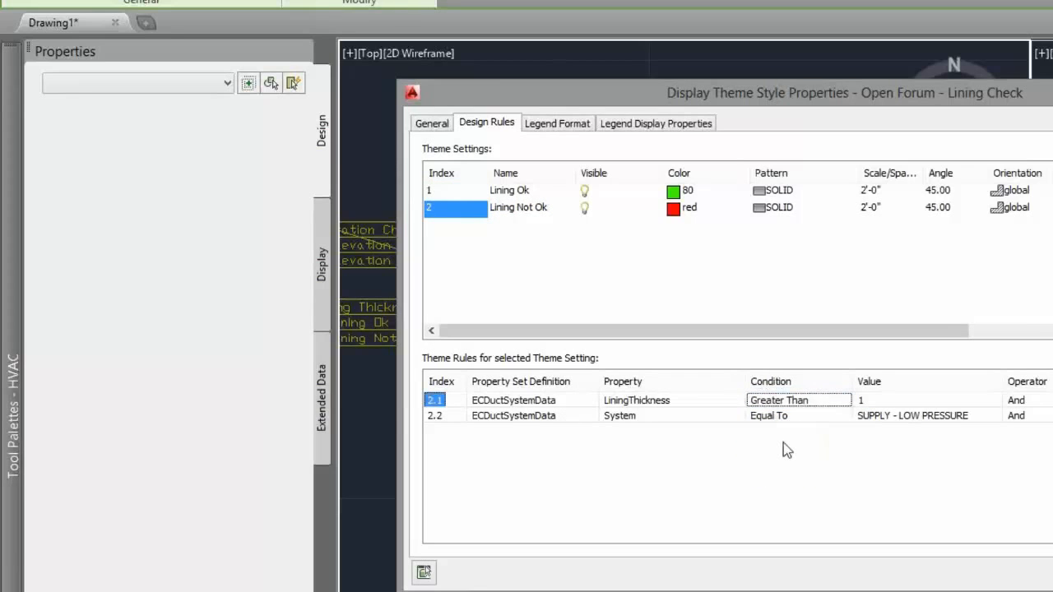
double_click(519, 192)
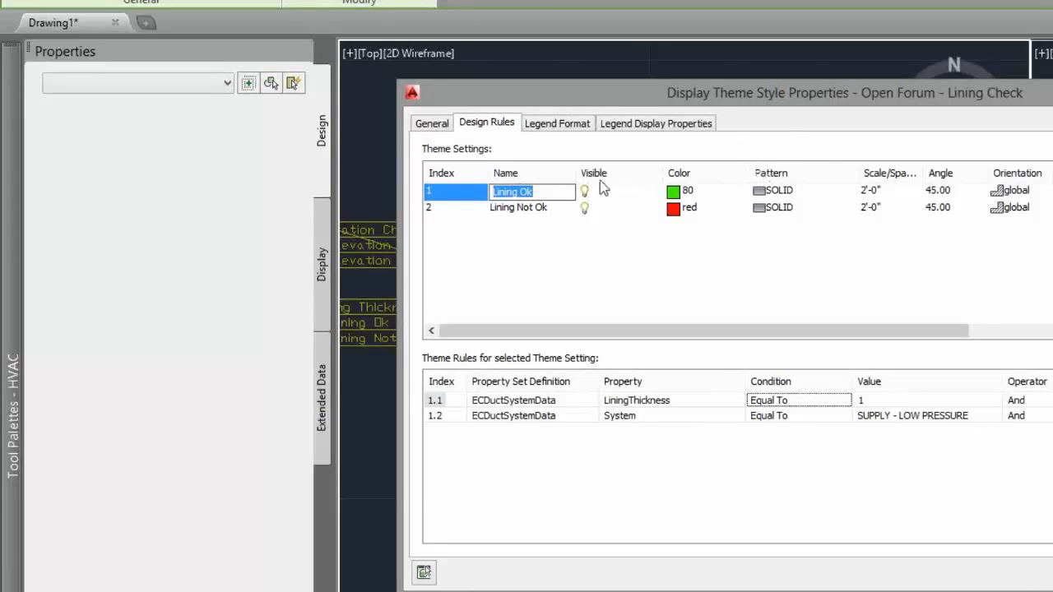
left_click(512, 209)
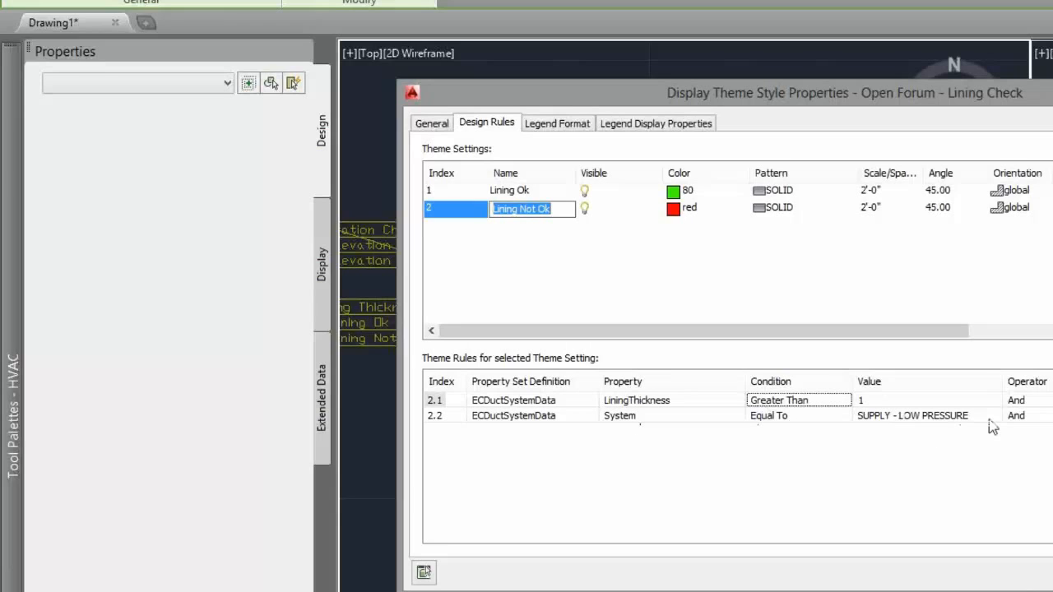
key("Escape")
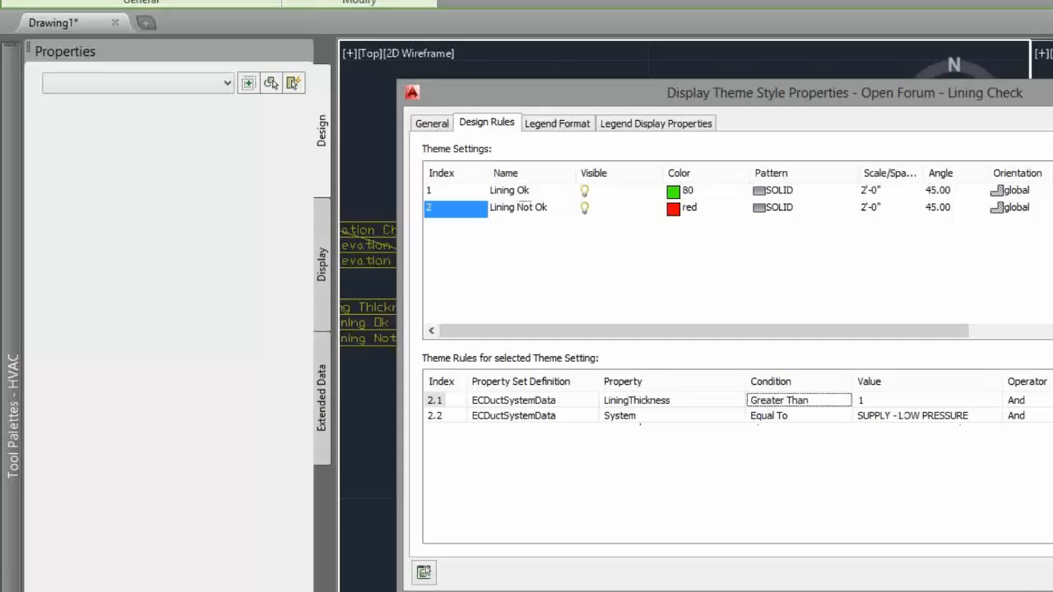
key("Escape")
Step: Set the lining thickness of the branch duct segment just before the first elbow to 2" and clear the selection
scroll(759, 372, "down", 2)
middle_click_drag(857, 406, 722, 336)
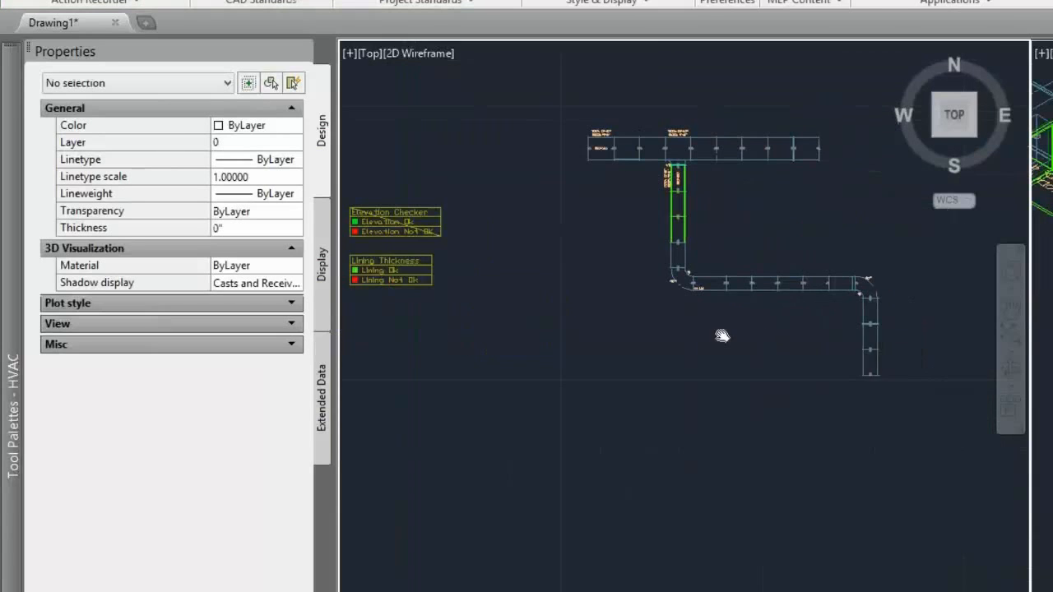
scroll(698, 253, "up", 2)
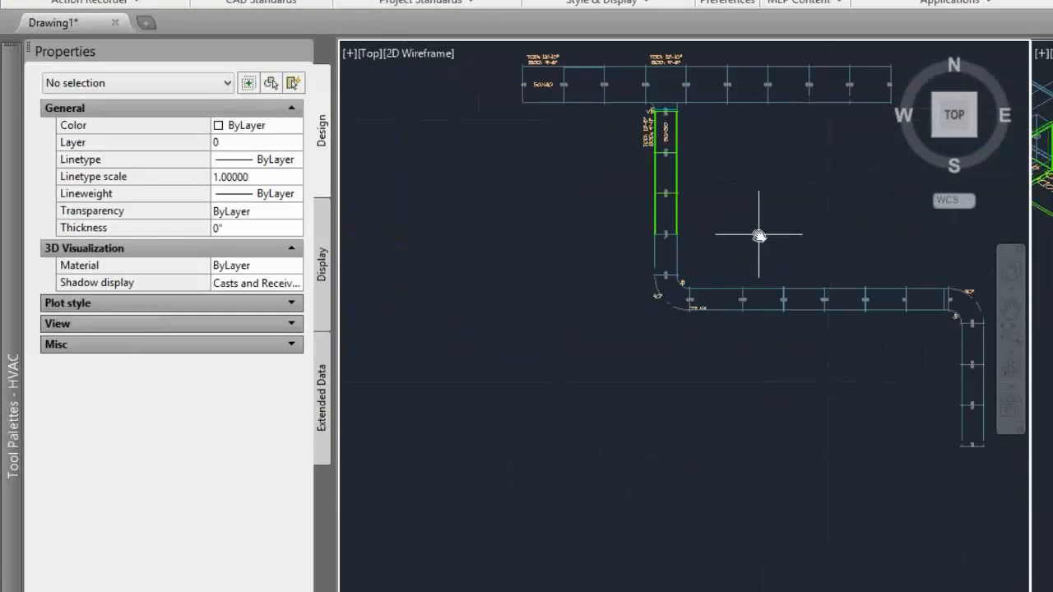
middle_click_drag(758, 235, 676, 236)
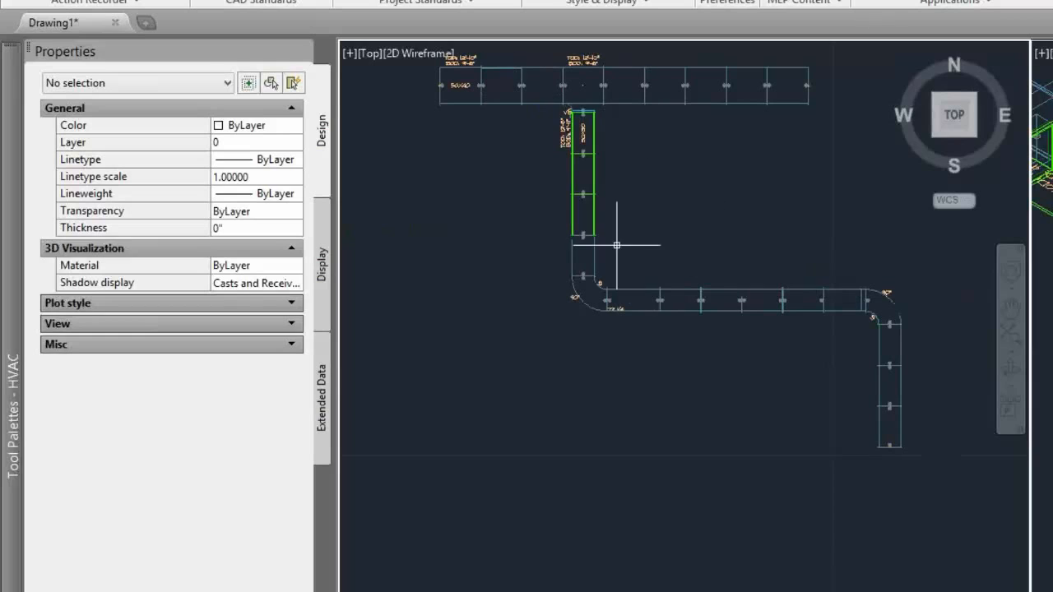
left_click(588, 253)
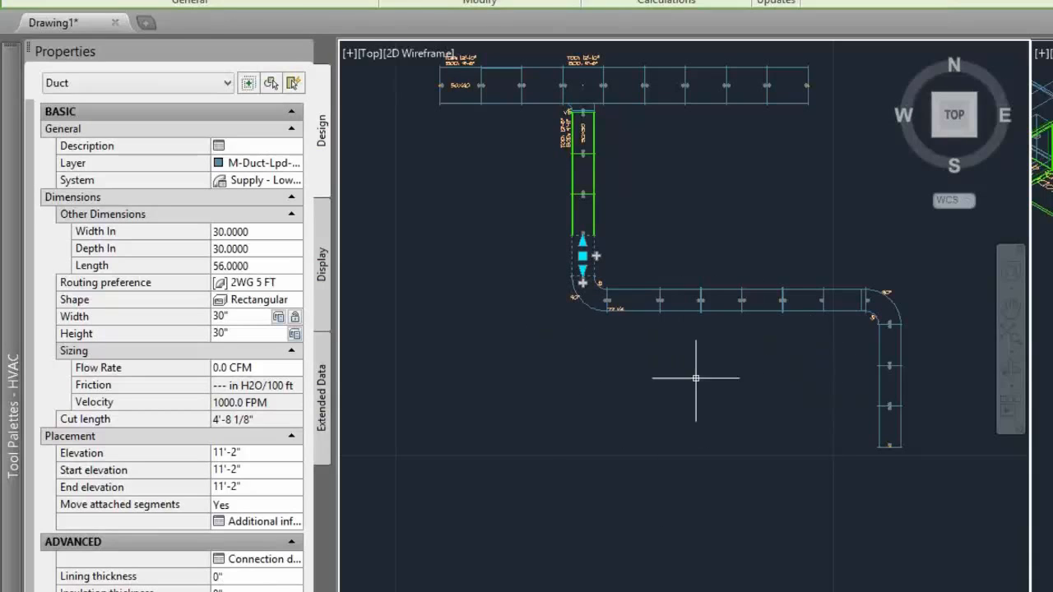
left_click(247, 576)
type("2")
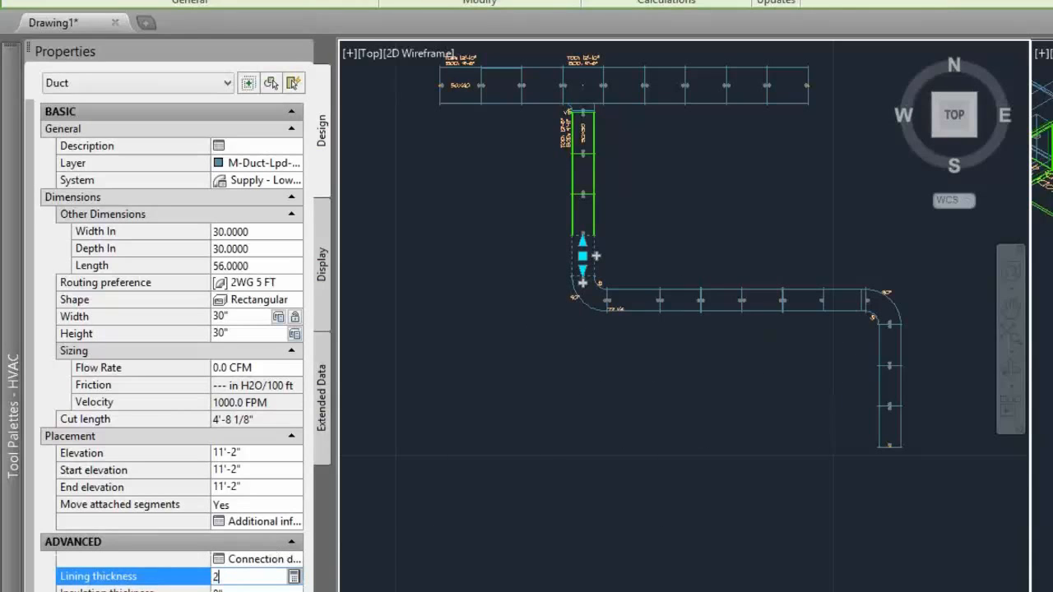
key("Tab")
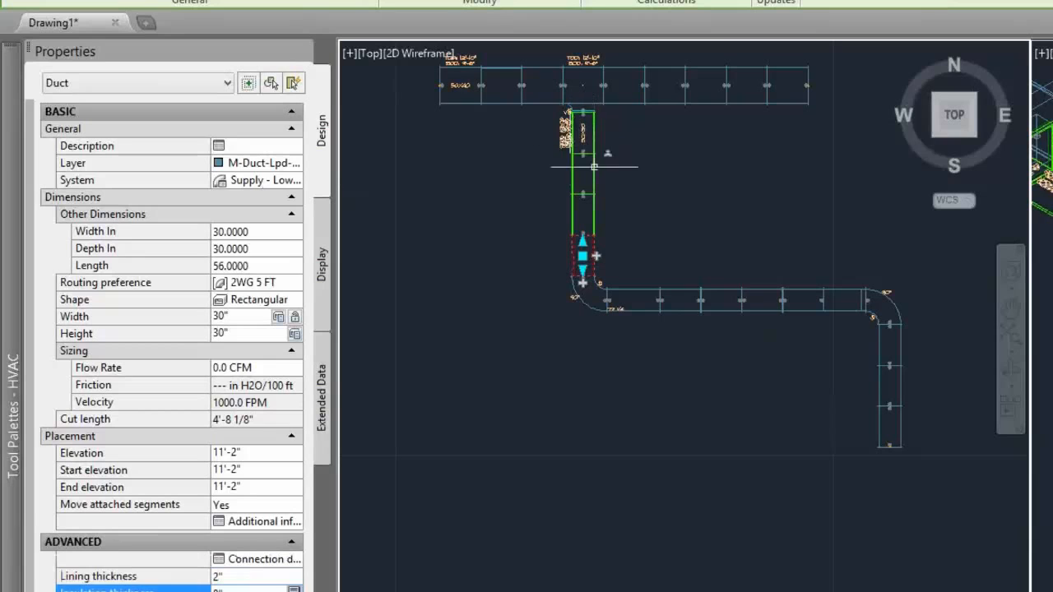
scroll(582, 256, "up", 1)
key("Escape")
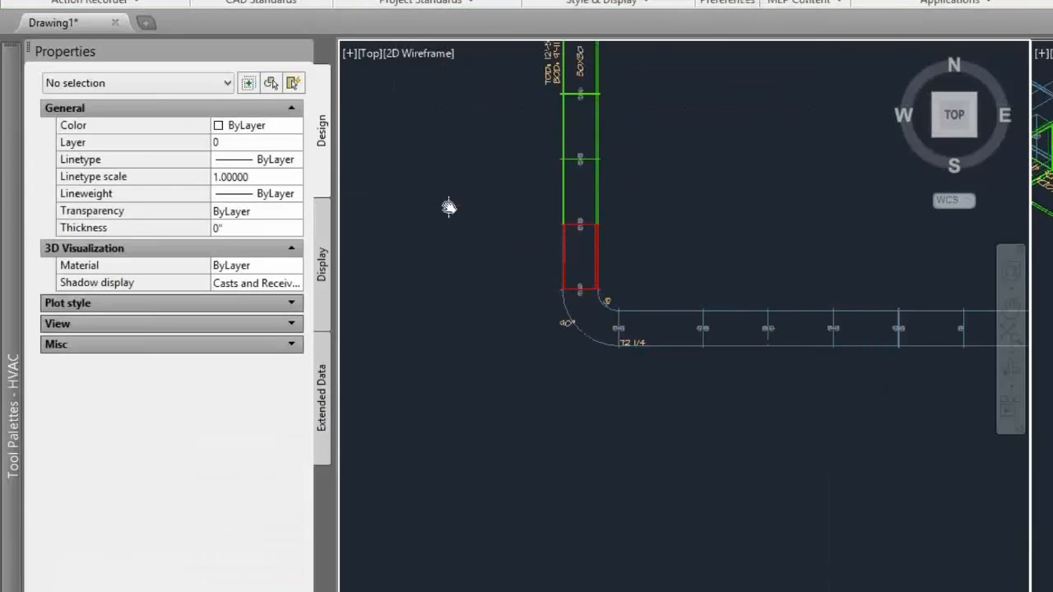
Step: Examine the colours of the branch and main ducts against the Lining Thickness and Elevation Checker legends
scroll(547, 271, "up", 1)
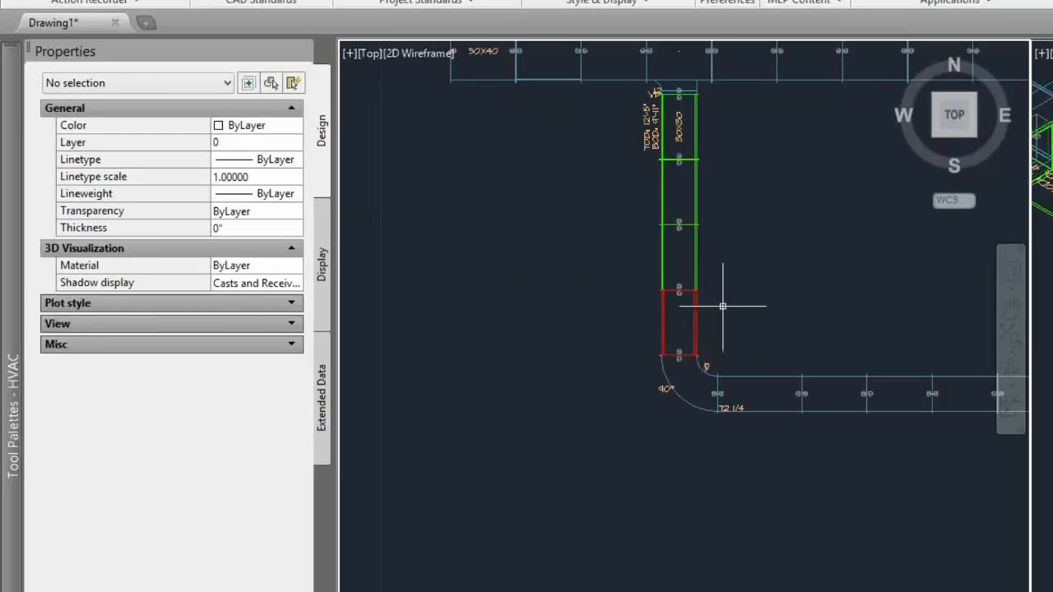
scroll(731, 301, "down", 3)
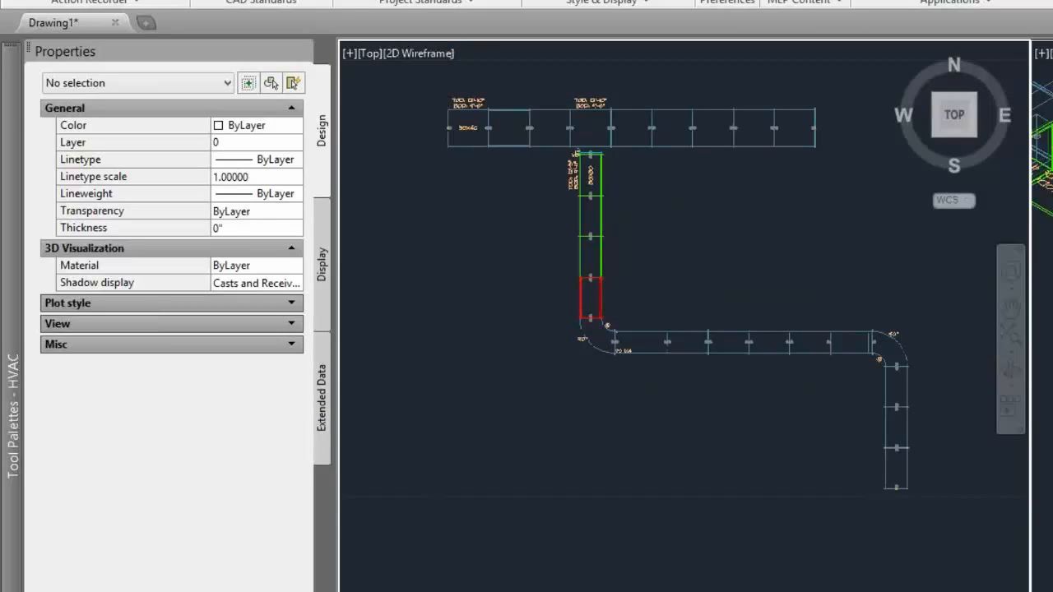
mouse_move(572, 233)
middle_mouse_down()
mouse_move(612, 237)
mouse_move(757, 206)
middle_mouse_up()
scroll(501, 250, "down", 2)
middle_click_drag(489, 256, 600, 256)
scroll(471, 269, "up", 2)
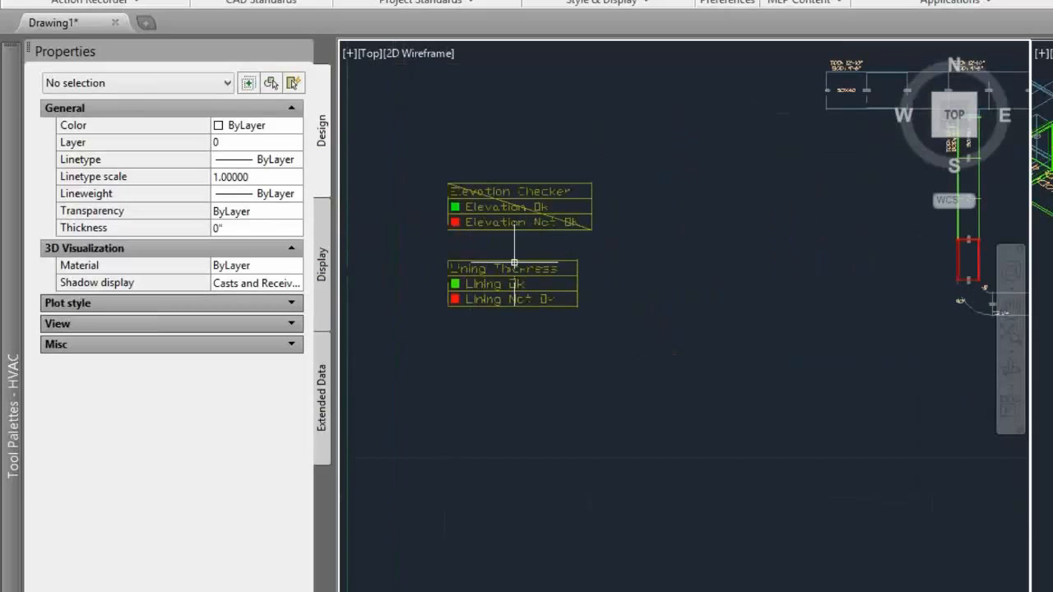
scroll(613, 307, "down", 2)
middle_click_drag(727, 296, 661, 283)
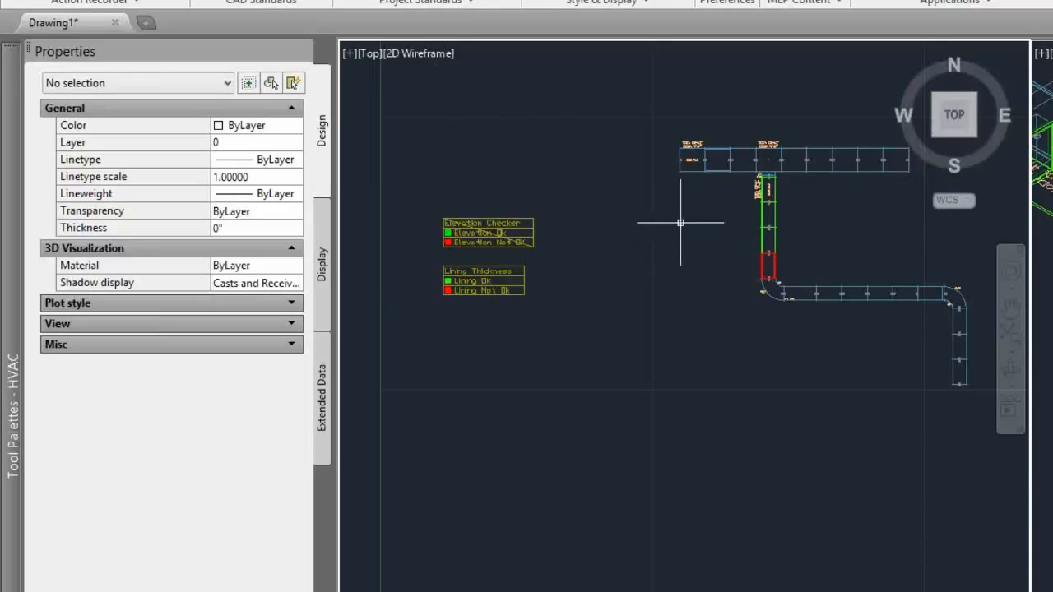
Step: Inspect the theme colours on the branch duct in the plan and 3D views
middle_click_drag(713, 265, 567, 229)
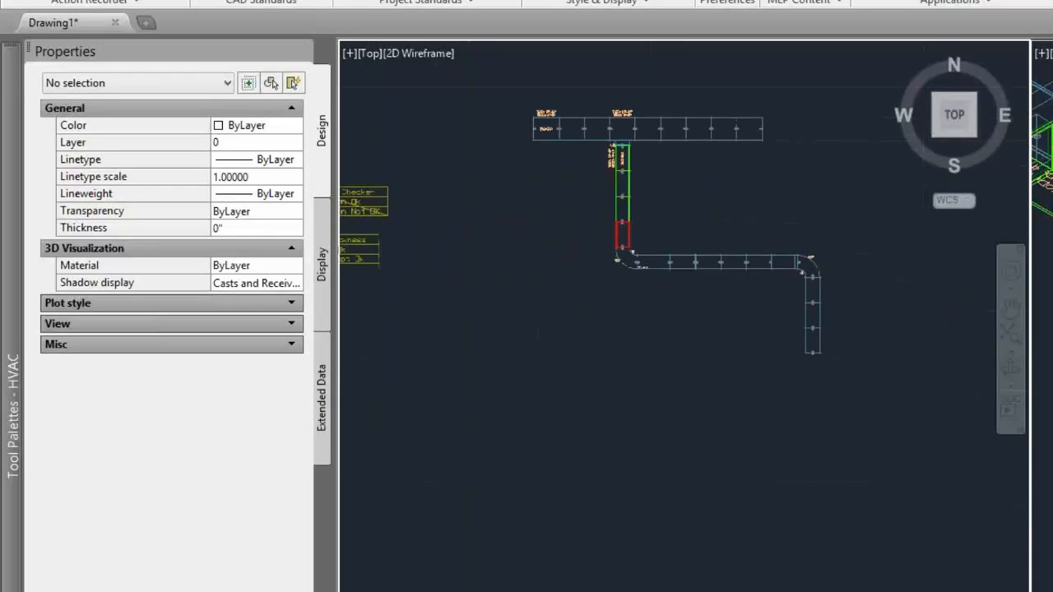
scroll(589, 198, "up", 1)
scroll(519, 228, "up", 1)
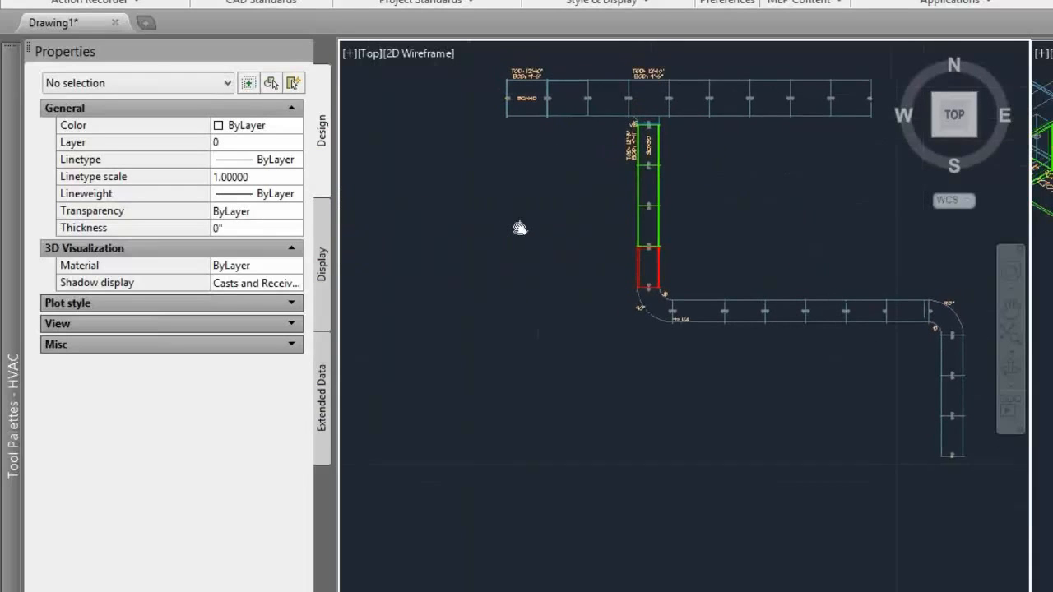
left_click(1044, 247)
scroll(1044, 247, "up", 3)
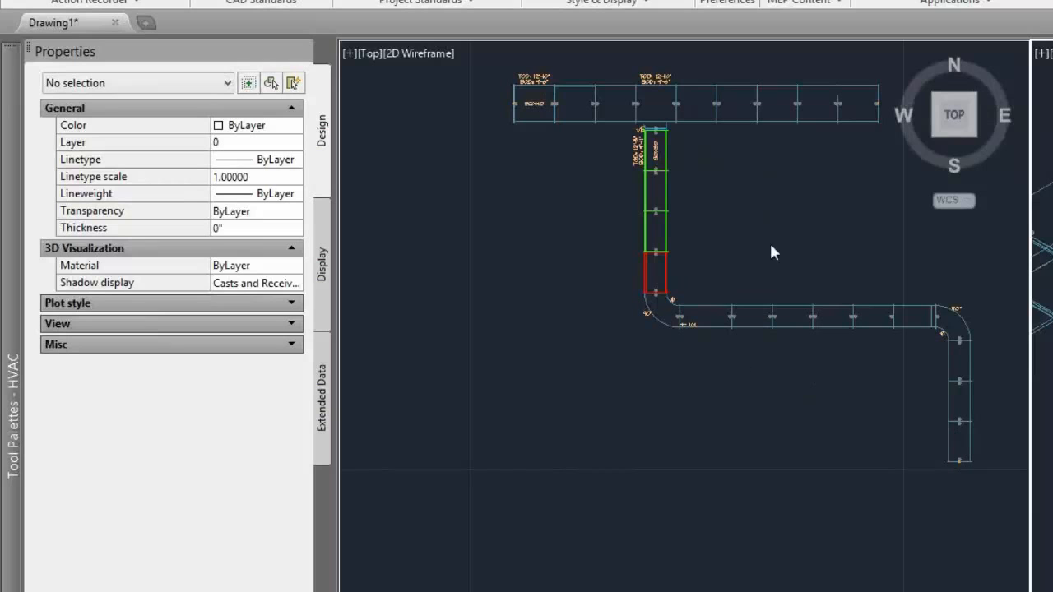
Step: Copy the Lining Thickness legend straight down by about 10'-3"
scroll(688, 194, "down", 2)
middle_click_drag(428, 280, 673, 266)
left_click(631, 235)
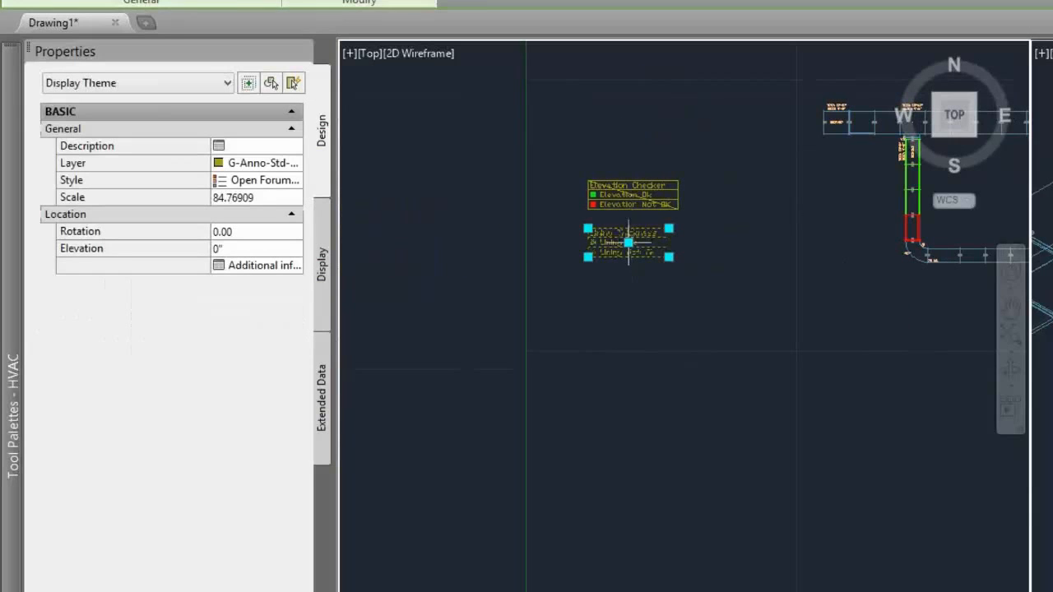
key("Escape")
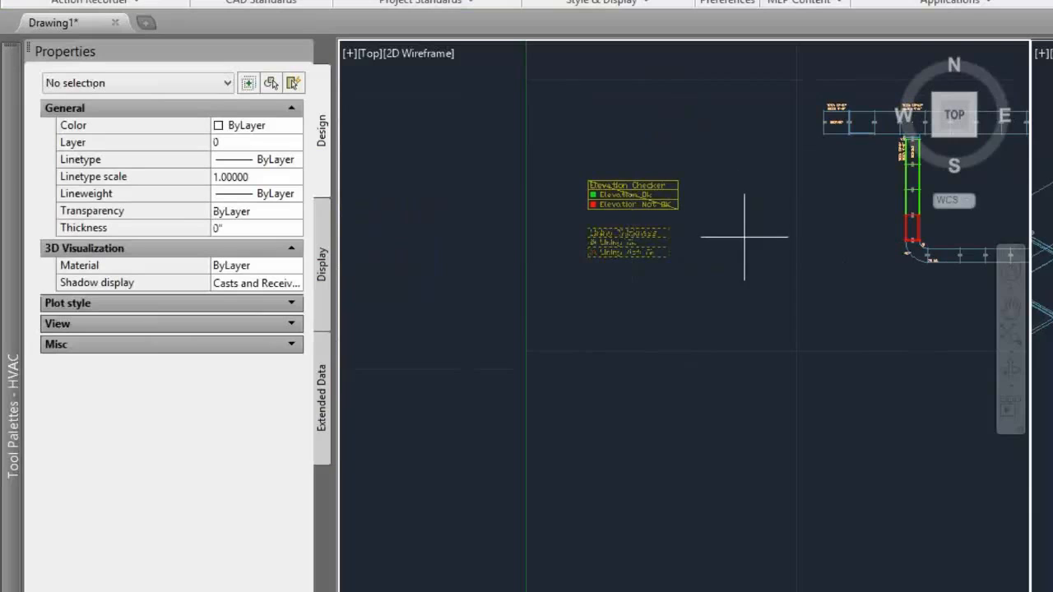
scroll(741, 214, "up", 2)
left_click(687, 212)
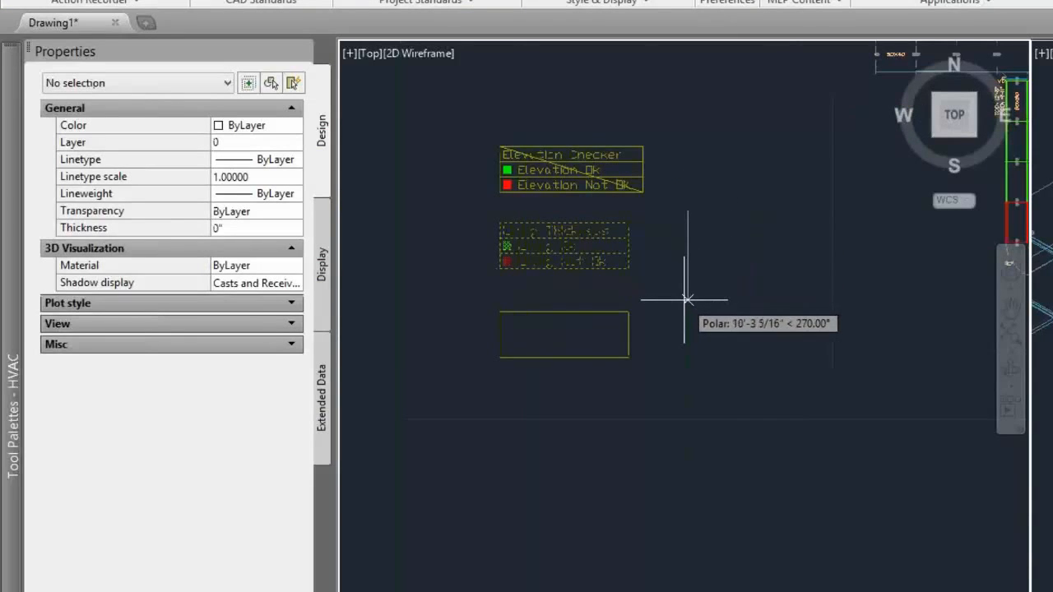
left_click(756, 277)
key("Return")
Step: Assign the Open Forum - Wrap Check display theme style to the copied legend and clear the selection
left_click(564, 333)
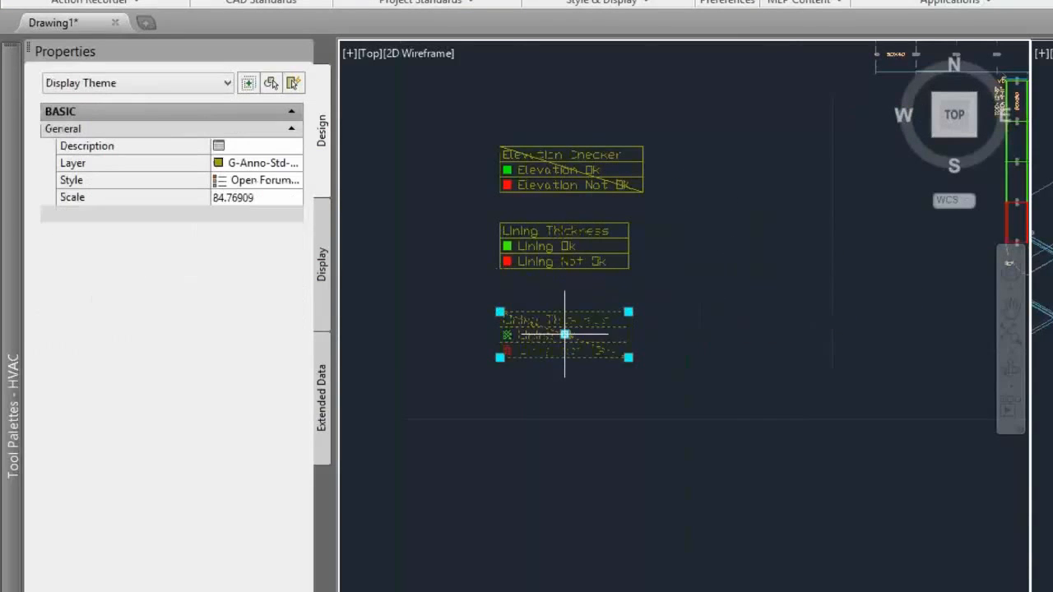
left_click(292, 182)
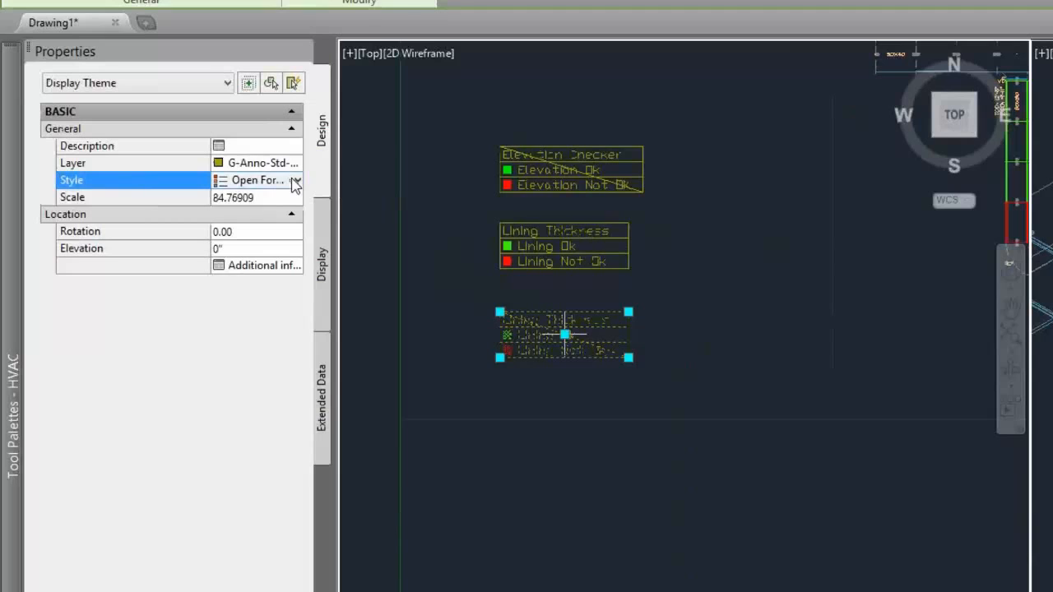
left_click(297, 181)
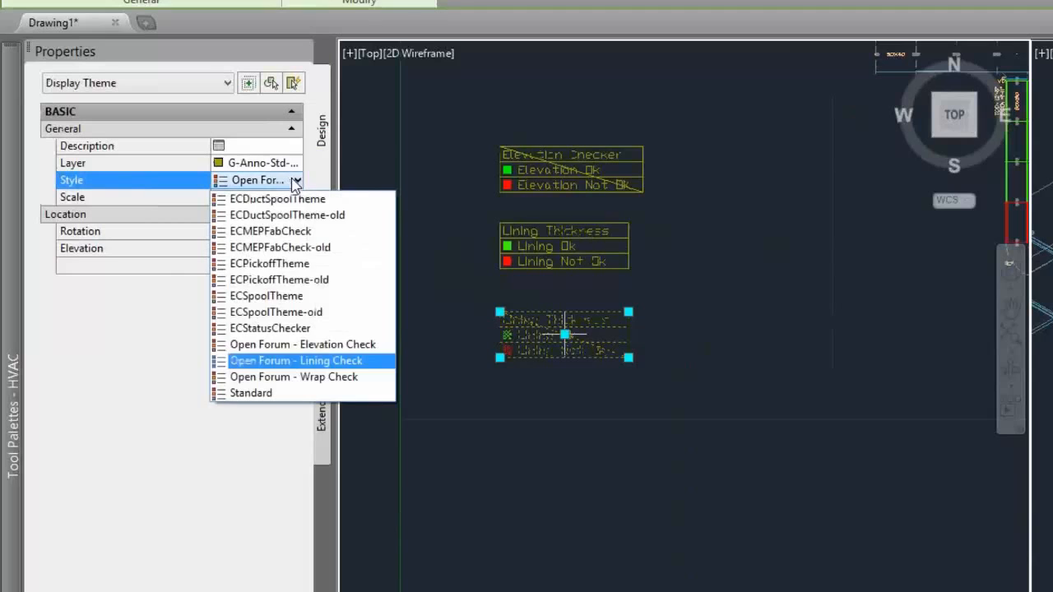
left_click(290, 378)
key("Escape")
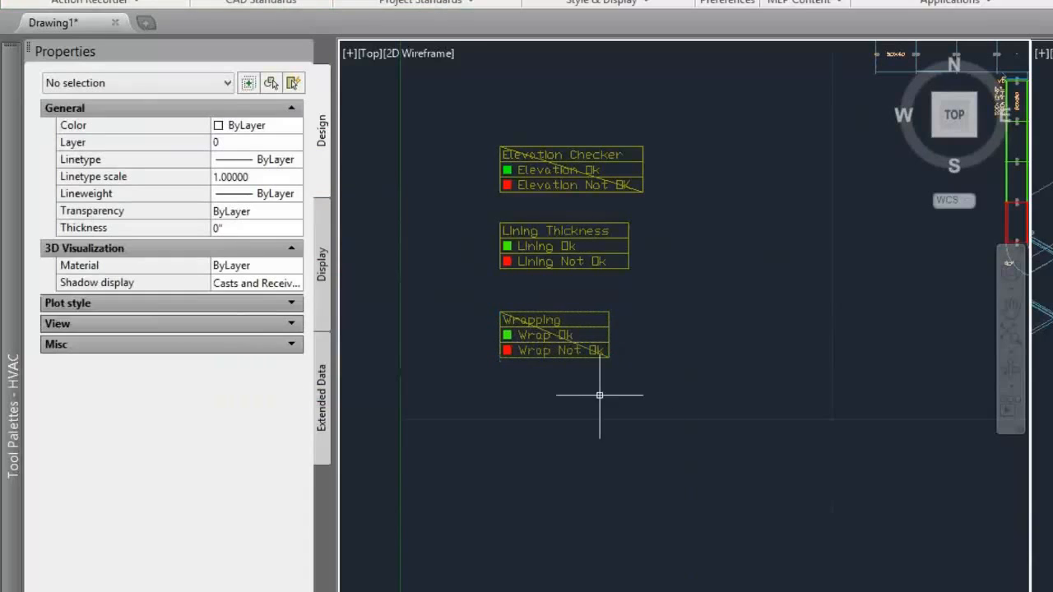
Step: Open the Wrapping legend's display theme style and review the Wrap Ok setting's insulation thickness rule, system rule and colour
scroll(556, 376, "up", 2)
left_click(527, 306)
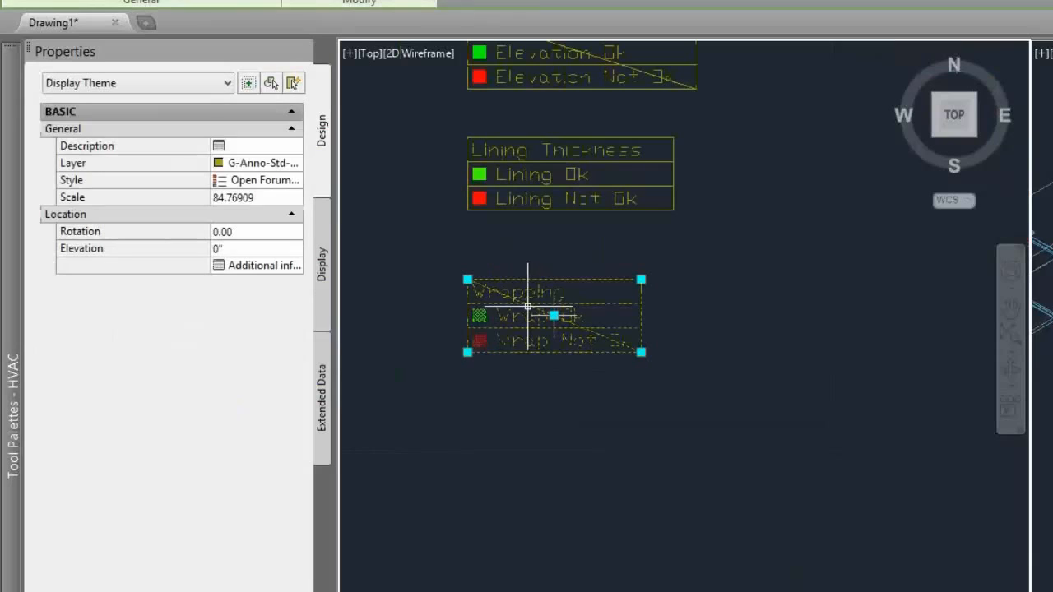
right_click(527, 306)
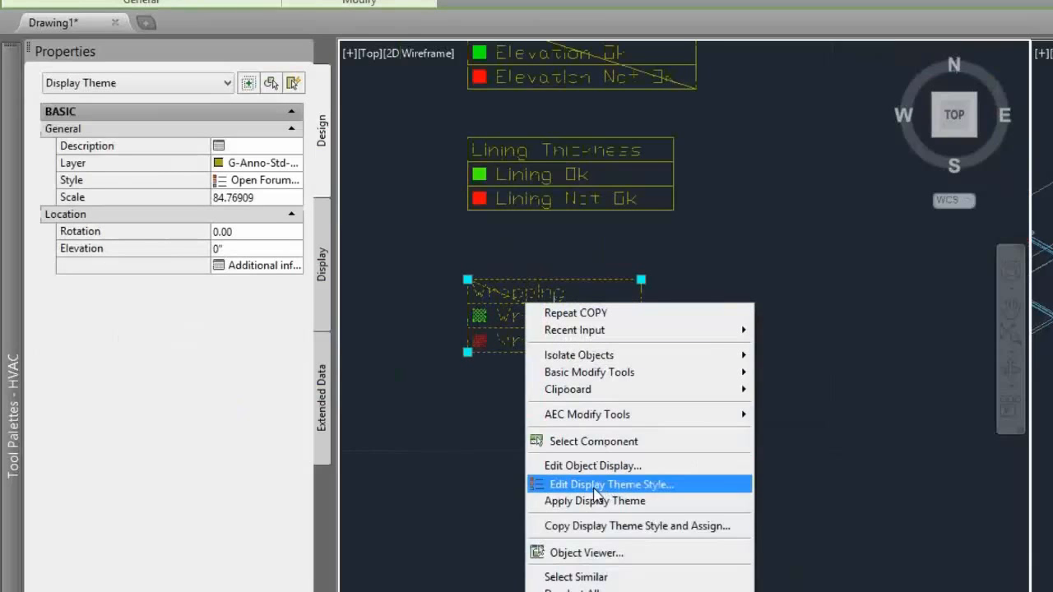
left_click(595, 486)
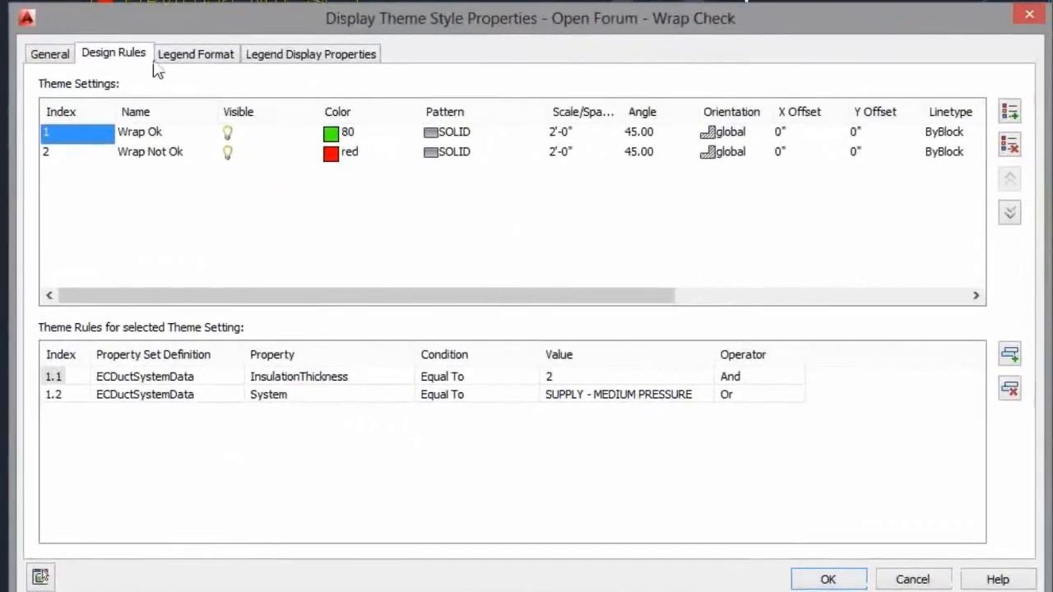
double_click(150, 136)
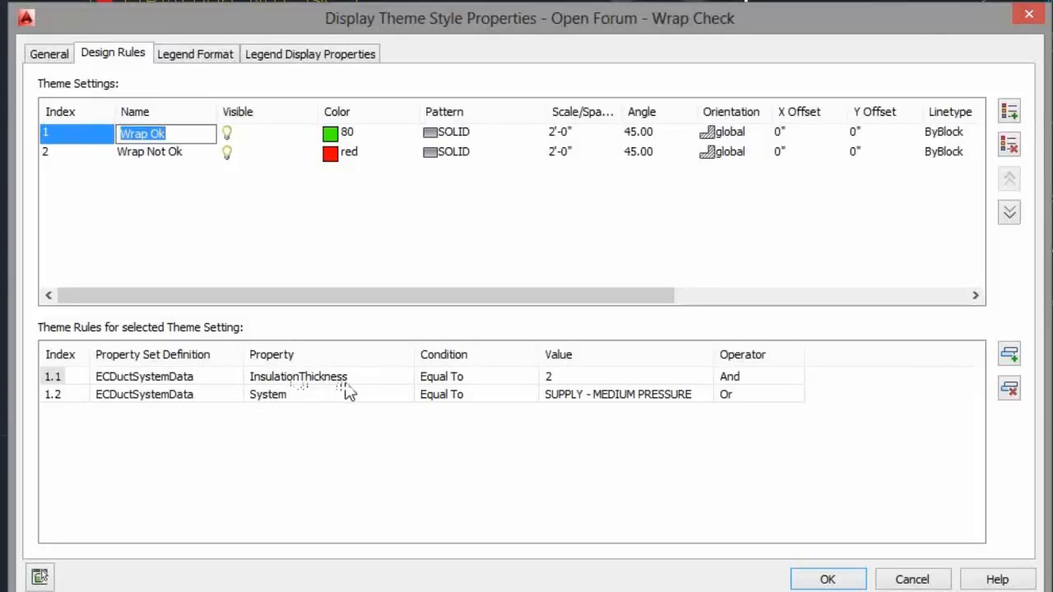
left_click(568, 376)
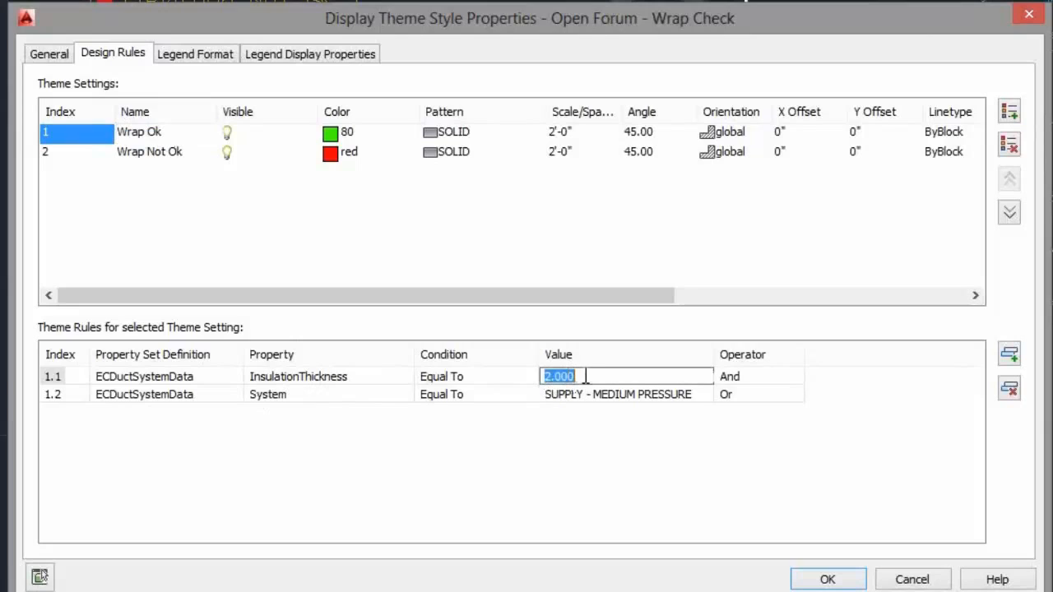
left_click(179, 396)
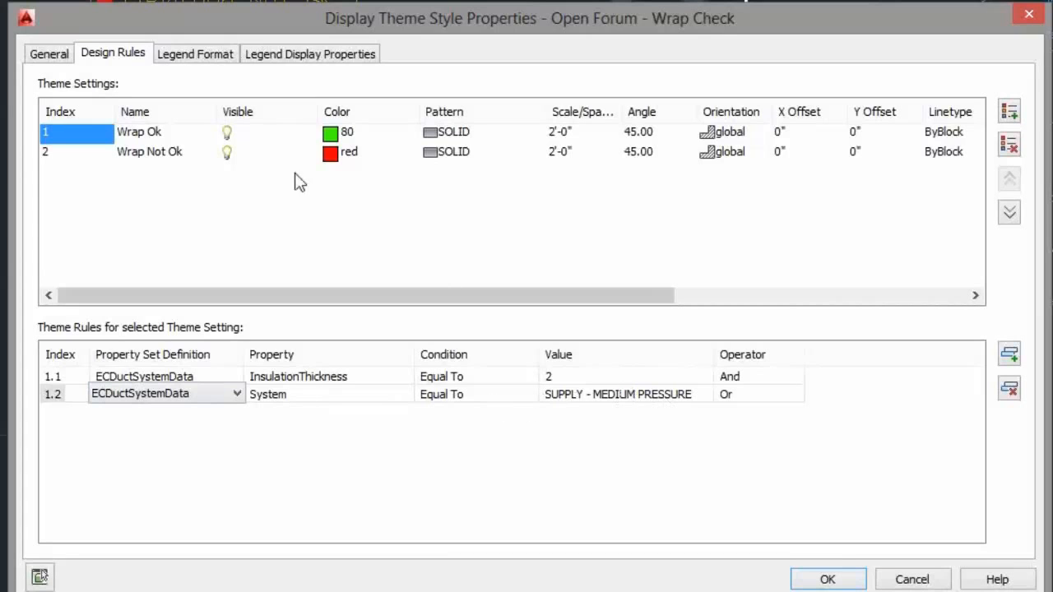
left_click(331, 133)
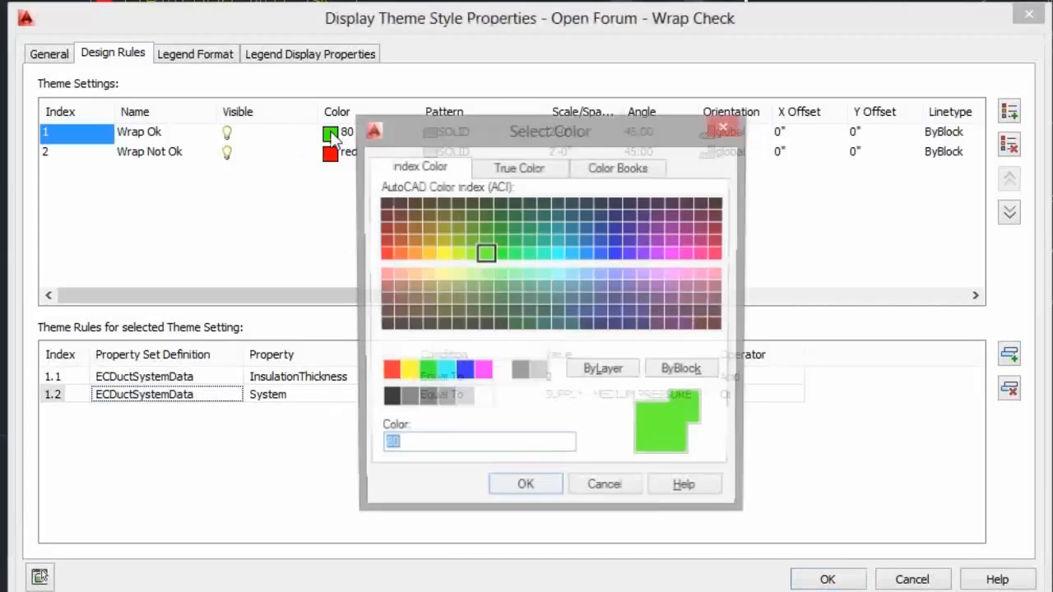
key("Escape")
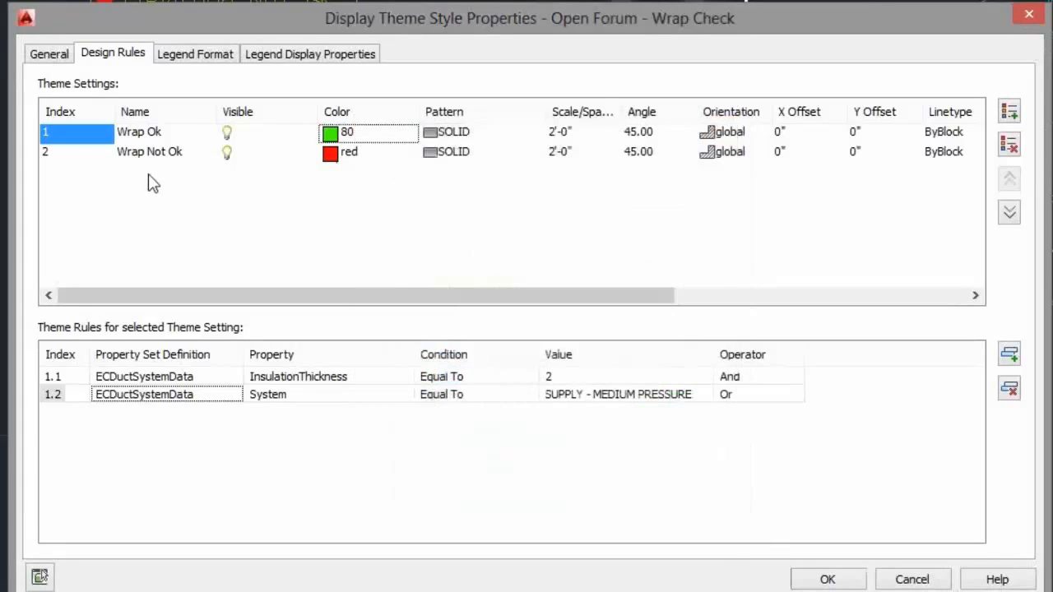
Step: Review the rules of the Wrap Not Ok setting and close the theme style properties with acceptance
double_click(143, 157)
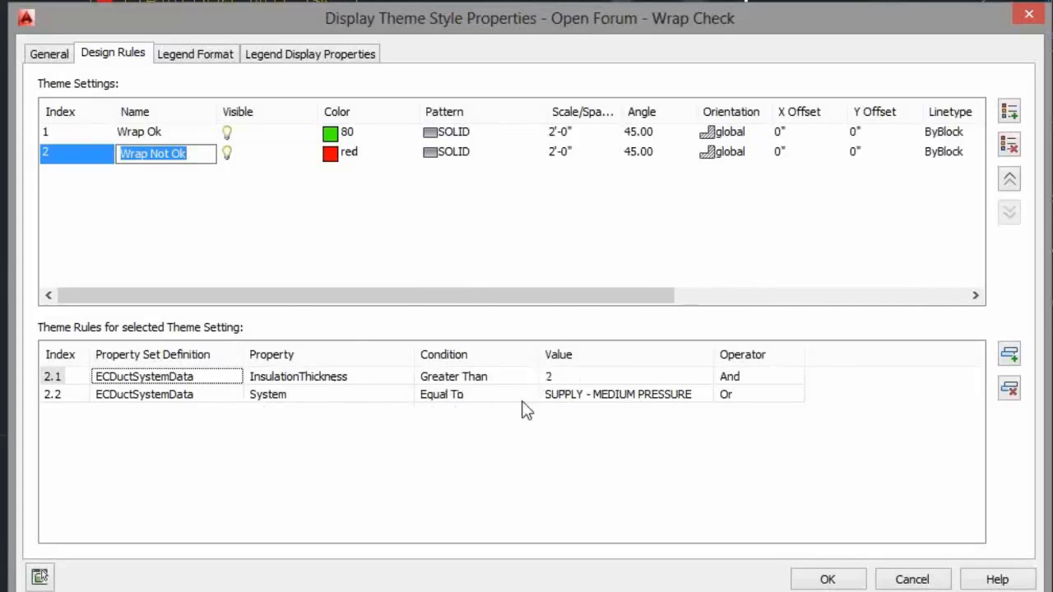
left_click(546, 460)
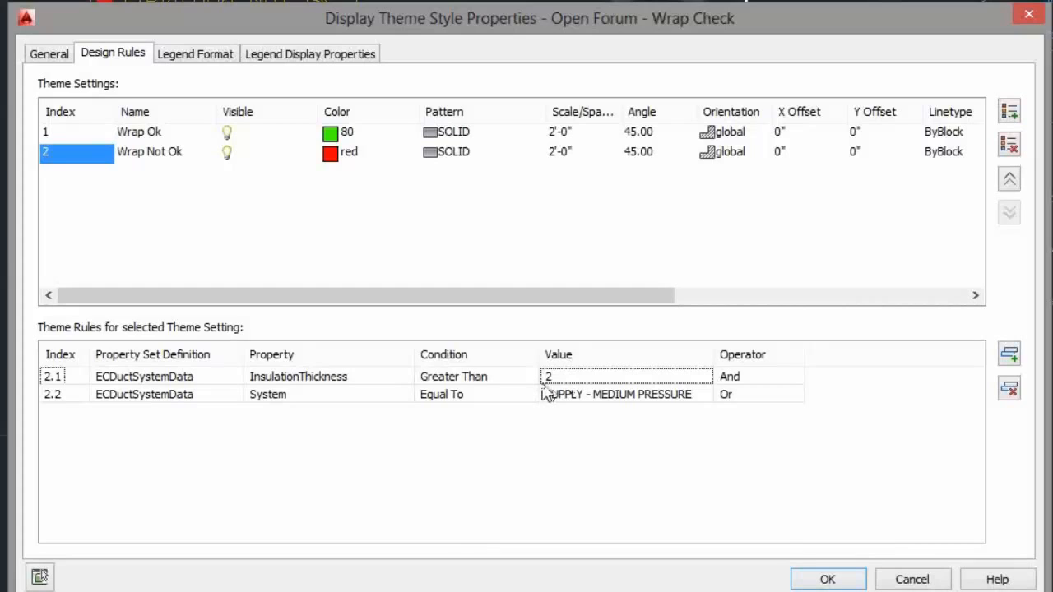
left_click(827, 581)
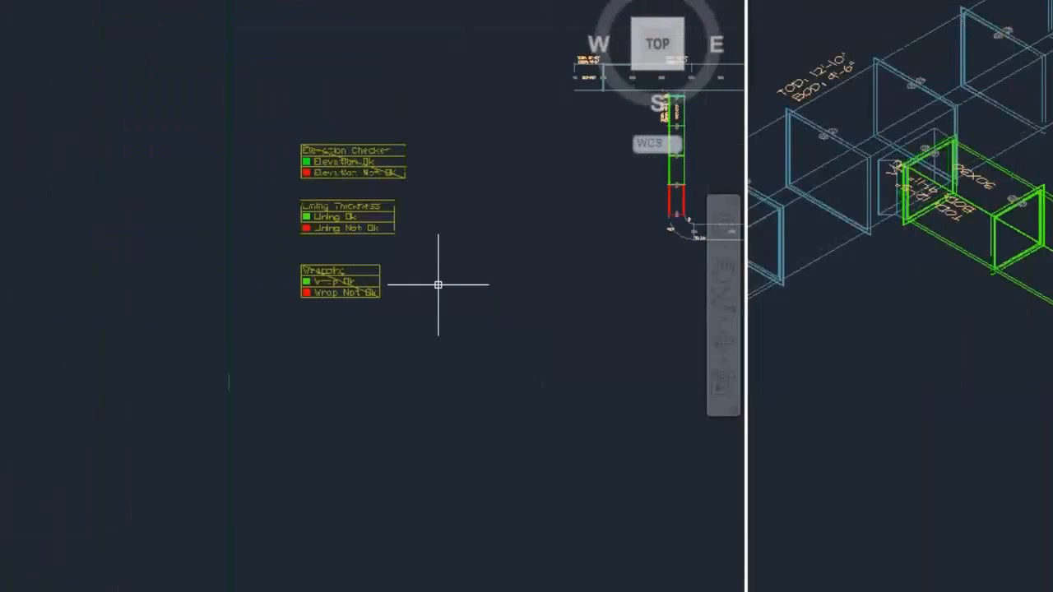
Step: Disable the Lining Thickness display theme, apply the Wrapping display theme and clear the selection
middle_click_drag(394, 287, 201, 309)
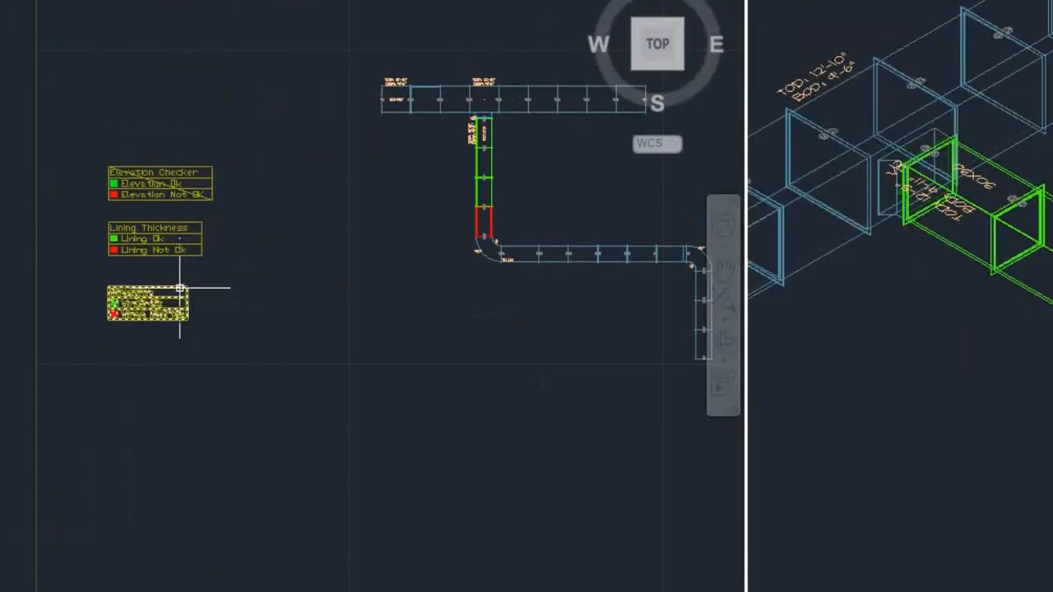
left_click(162, 251)
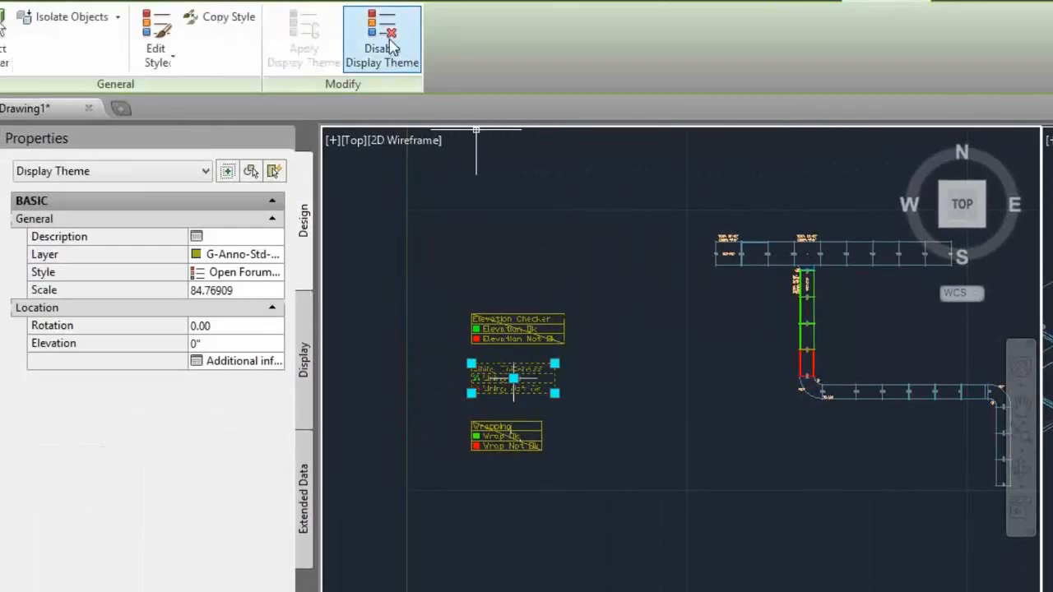
left_click(387, 42)
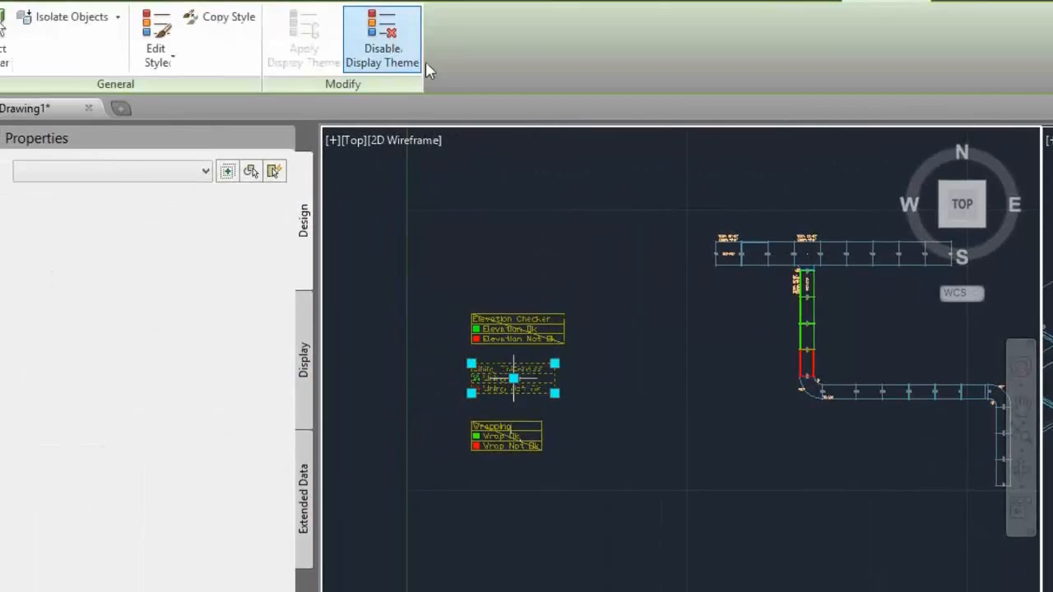
left_click(508, 434)
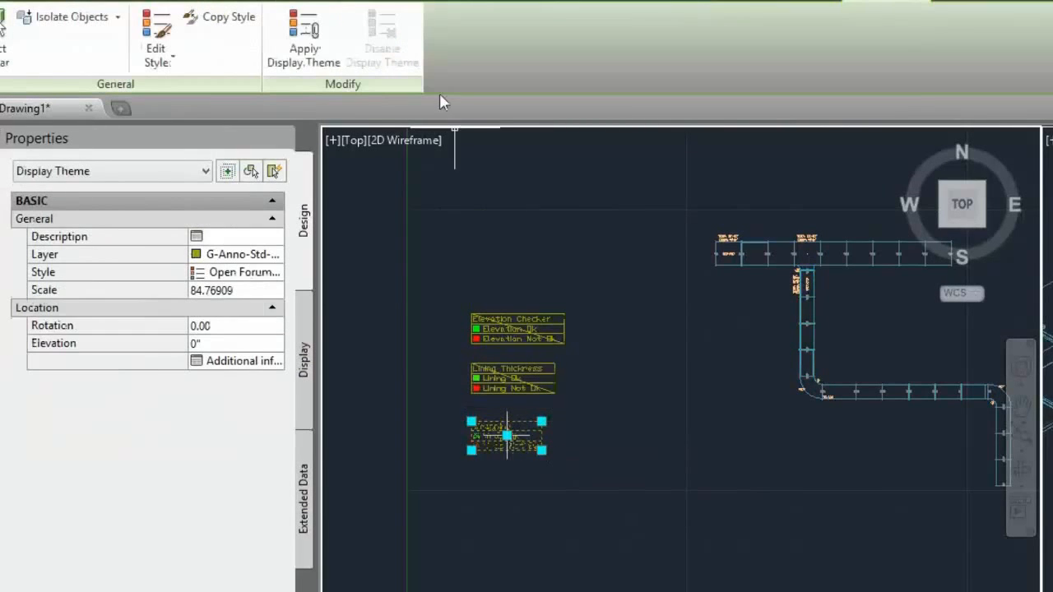
left_click(303, 58)
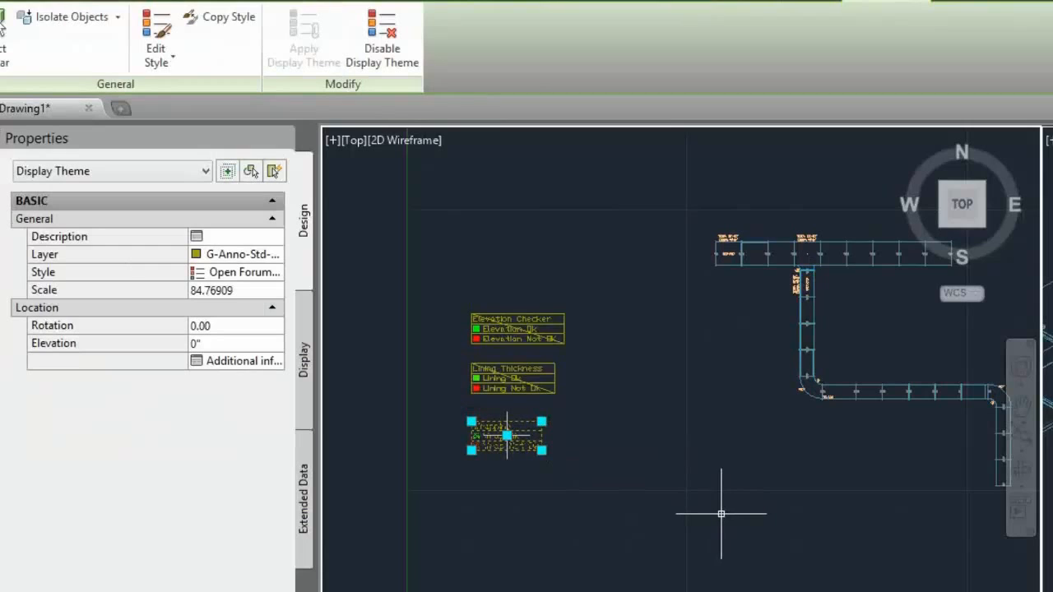
scroll(798, 251, "up", 5)
middle_click_drag(801, 257, 756, 233)
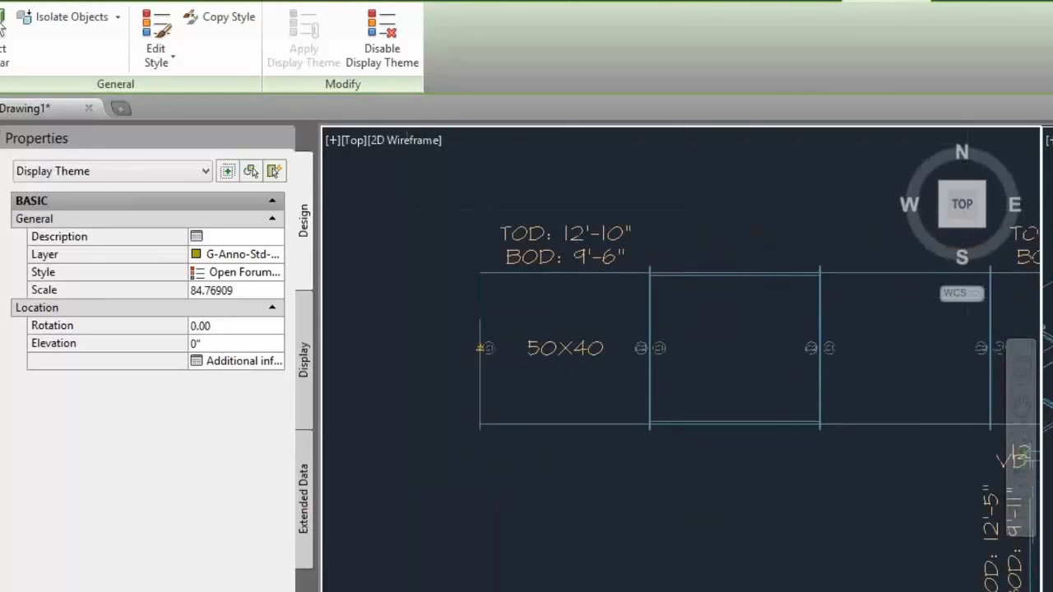
key("Escape")
Step: Select all nine segments of the horizontal 50x40 main duct and set their lining thickness to 0"
scroll(744, 238, "down", 4)
scroll(738, 247, "down", 3)
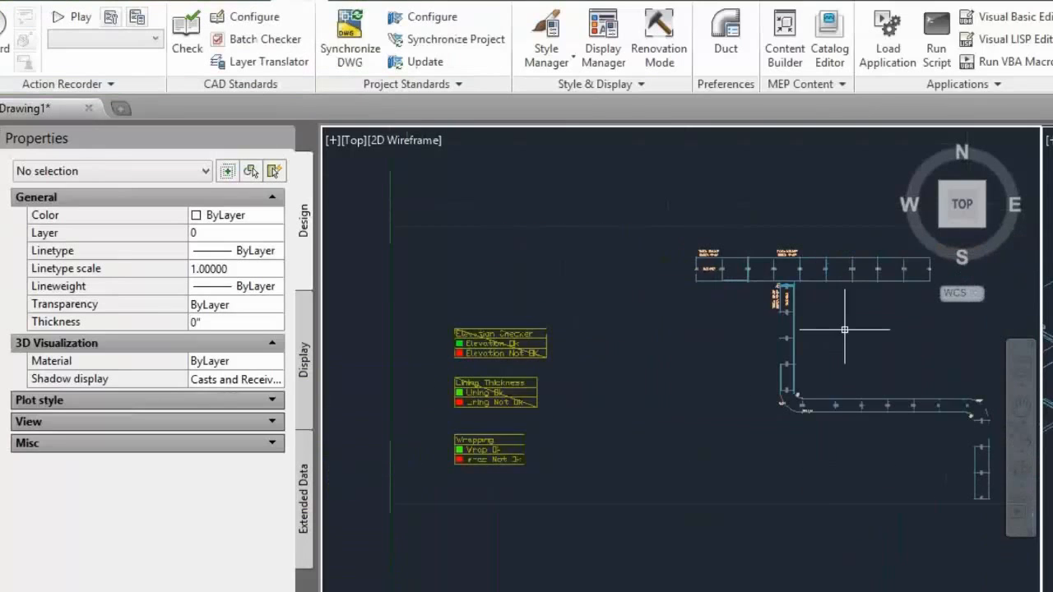
mouse_move(845, 327)
middle_mouse_down()
mouse_move(710, 301)
mouse_move(864, 277)
mouse_move(798, 295)
middle_mouse_up()
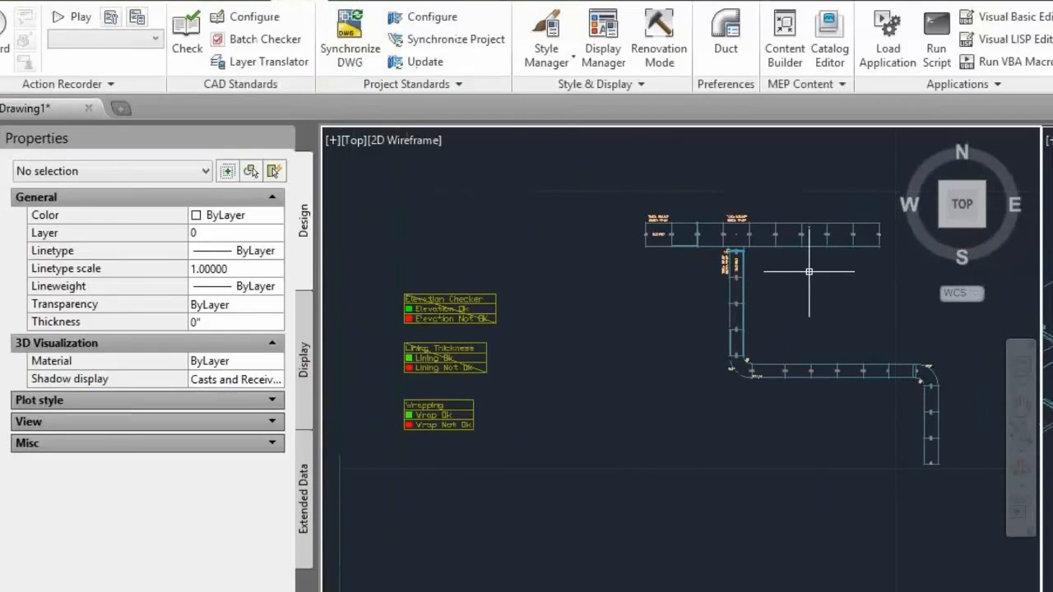
scroll(806, 288, "up", 4)
left_click(881, 257)
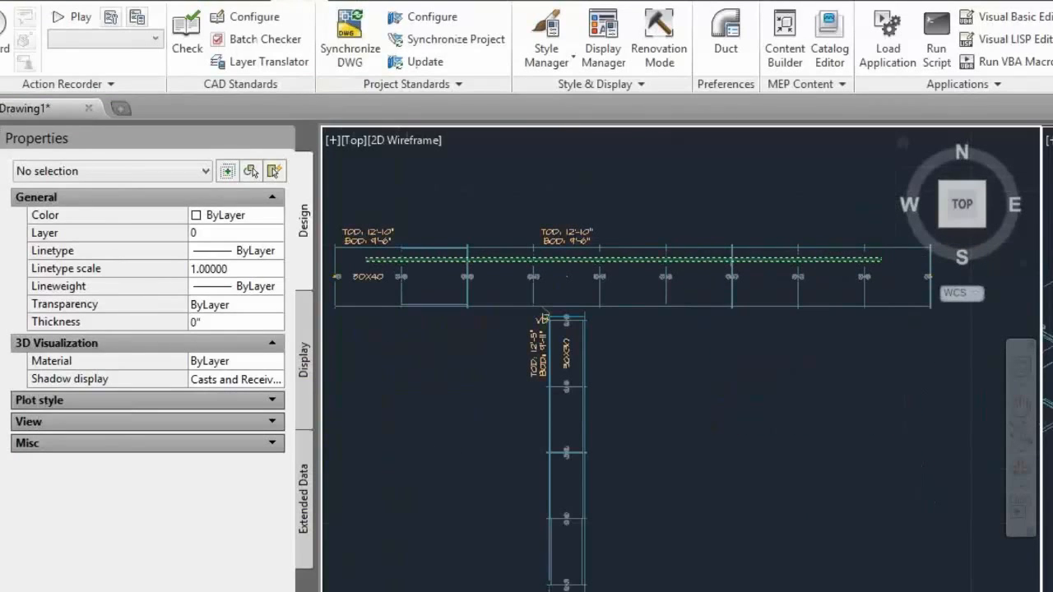
left_click(380, 263)
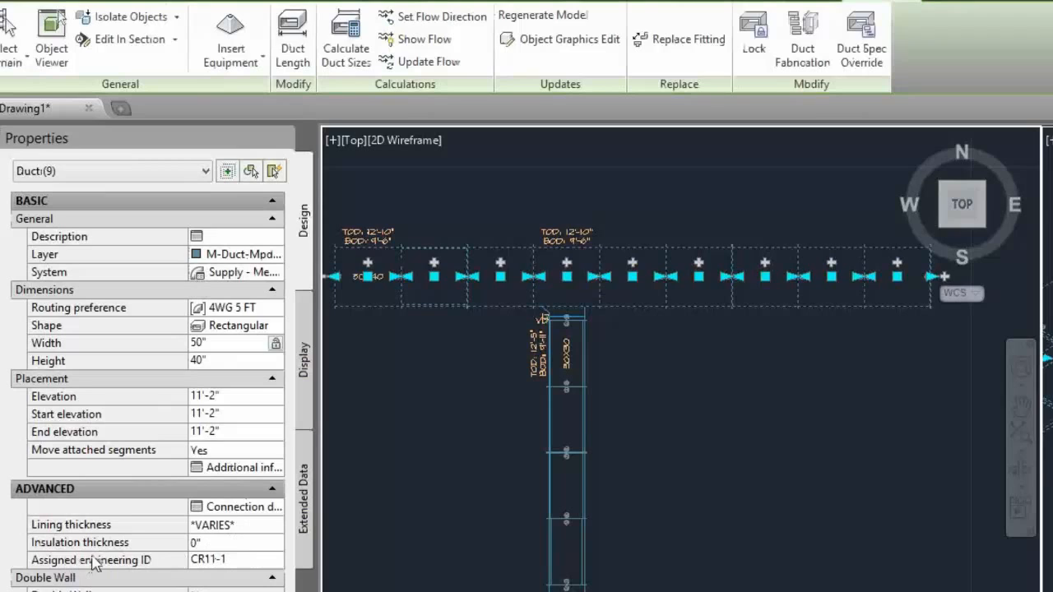
left_click(251, 521)
type("0")
Step: Set the insulation thickness of the selected main duct segments to 2" and clear the selection
left_click(238, 535)
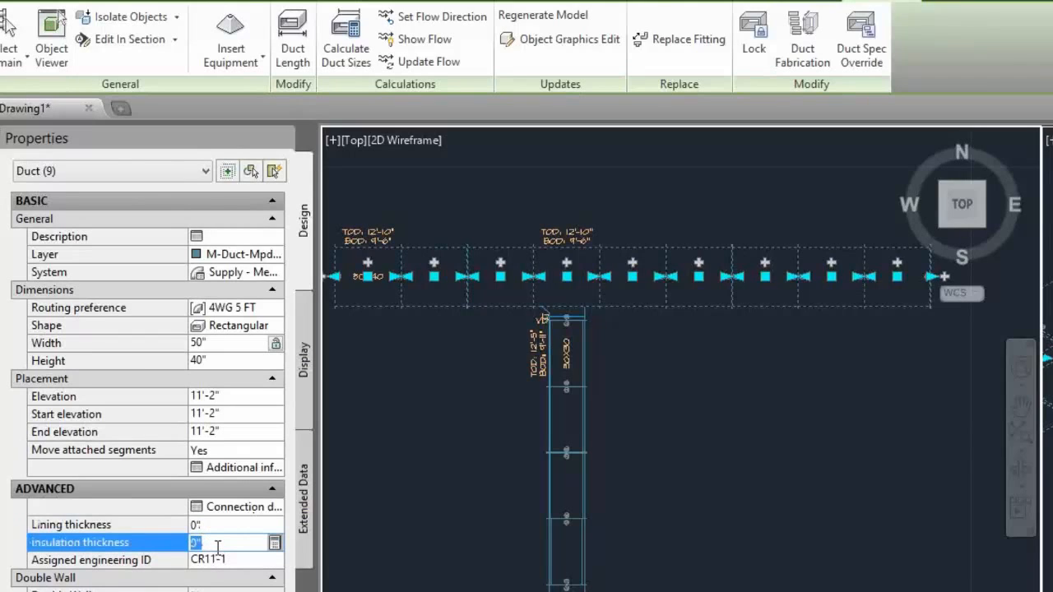
type("2")
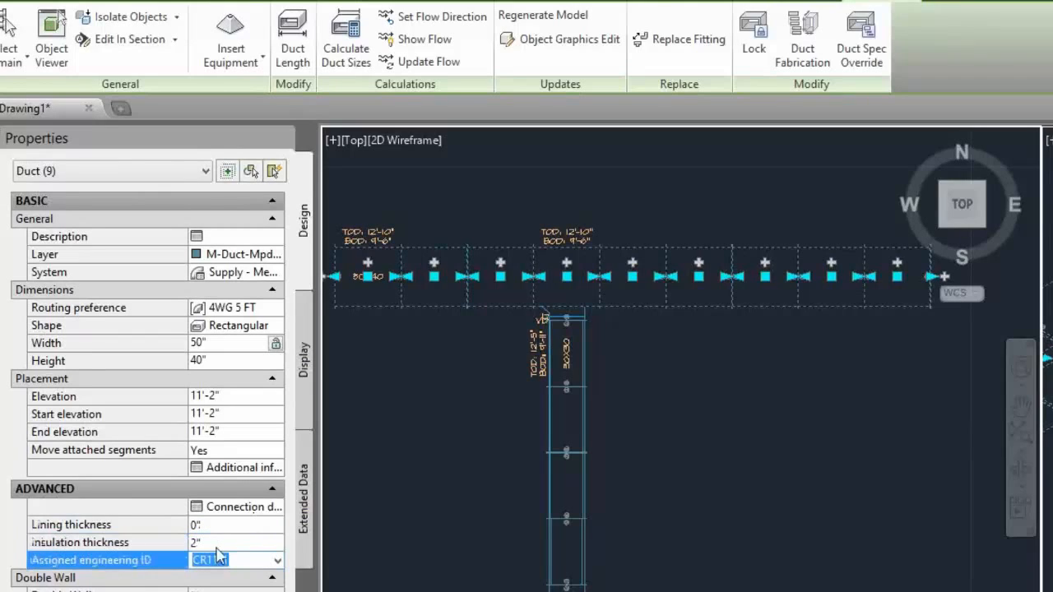
key("Return")
key("Escape")
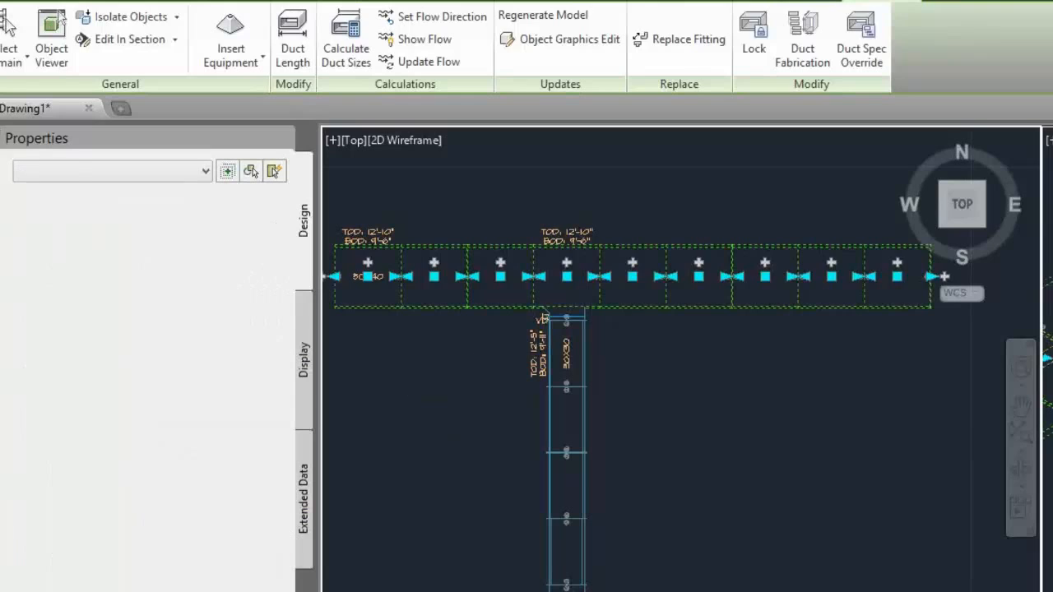
scroll(567, 333, "down", 2)
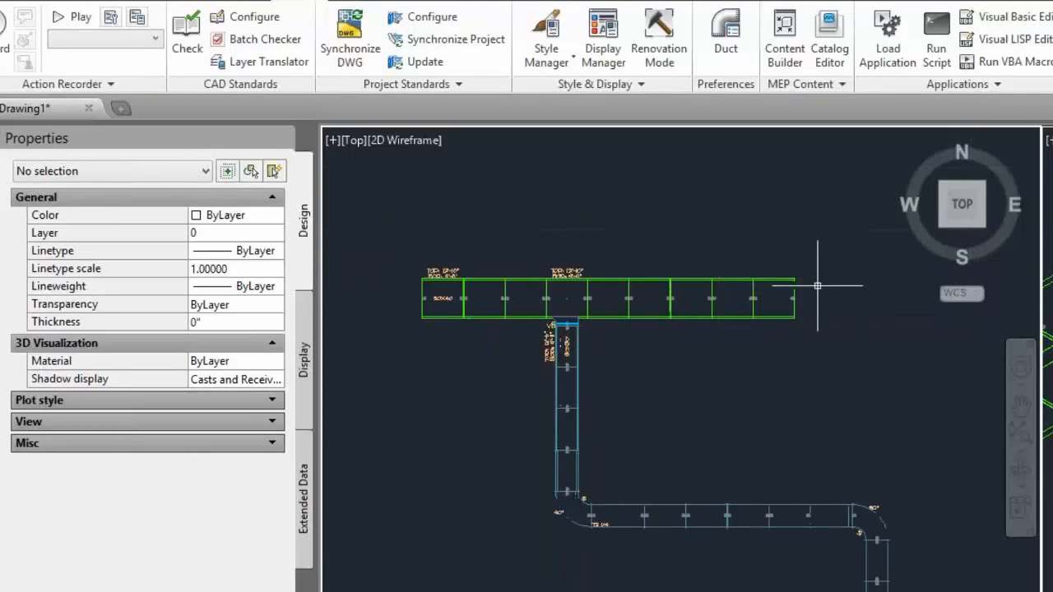
Step: Set the insulation thickness of the main duct segment just east of the branch tee to 0" and clear the selection
scroll(564, 308, "up", 3)
left_click(675, 271)
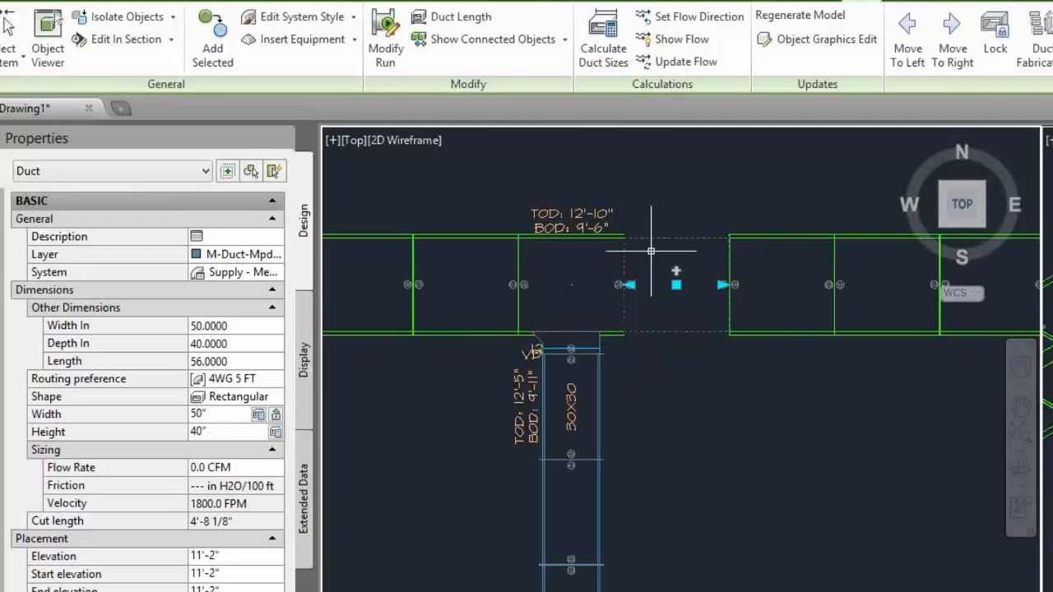
key("Escape")
scroll(638, 246, "up", 2)
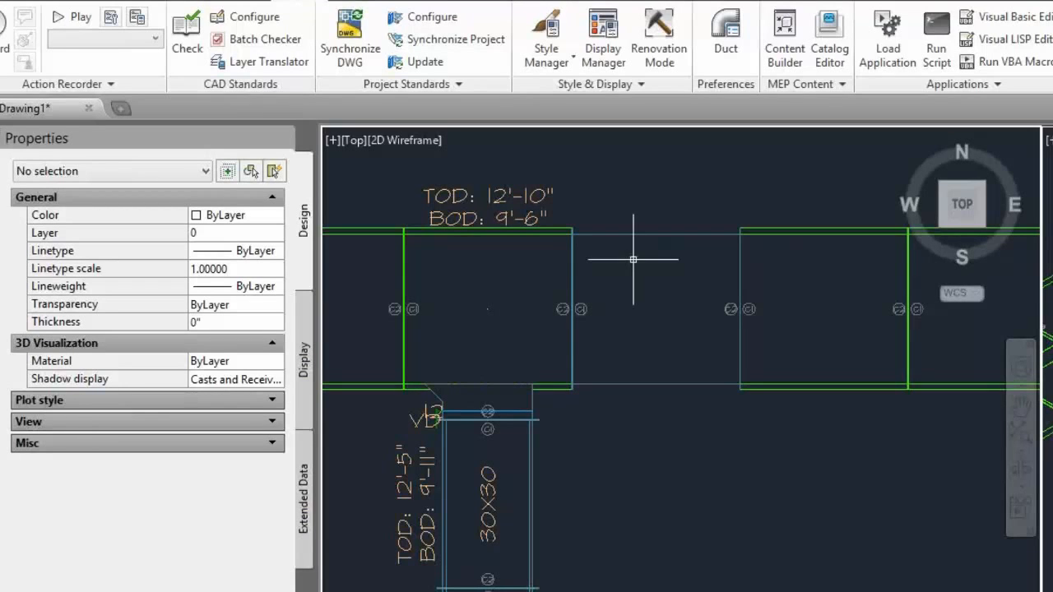
scroll(639, 271, "down", 2)
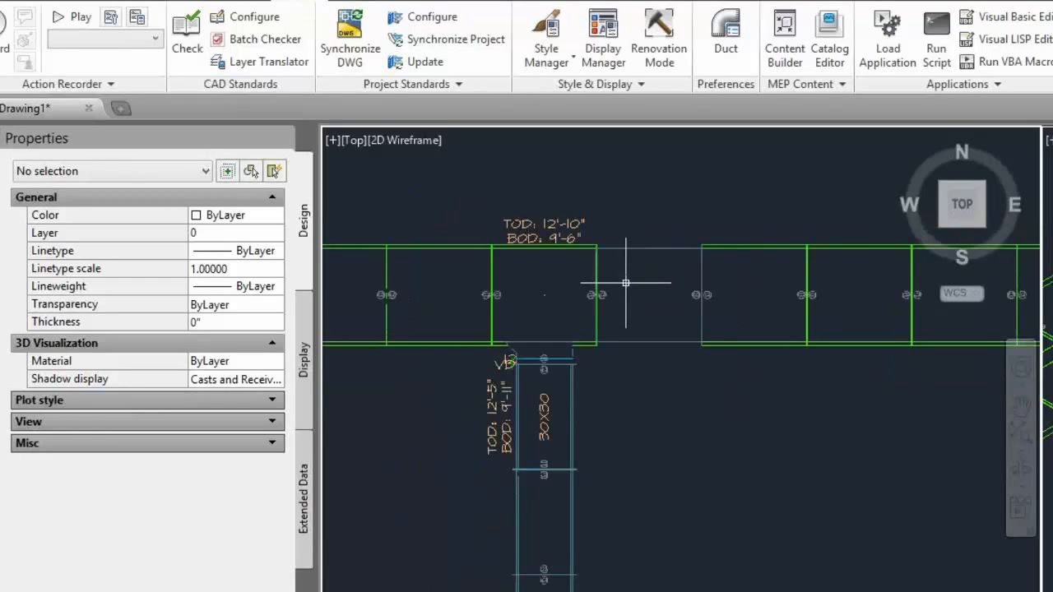
Step: Select the Wrapping theme legend and open its display theme style for editing
scroll(625, 284, "down", 4)
middle_click_drag(503, 331, 764, 272)
middle_click_drag(477, 367, 609, 316)
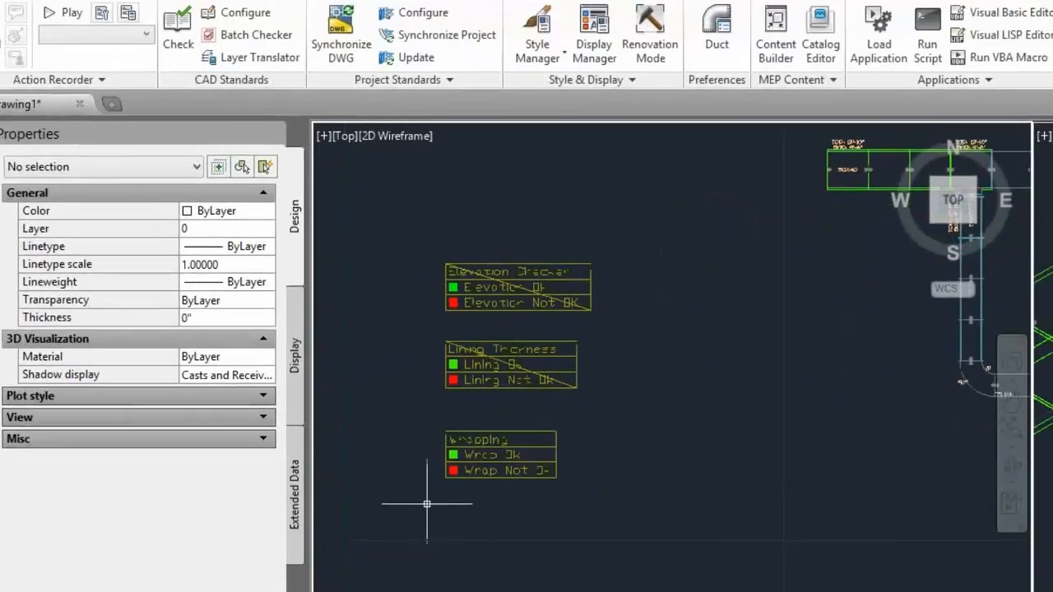
left_click(510, 480)
right_click(478, 450)
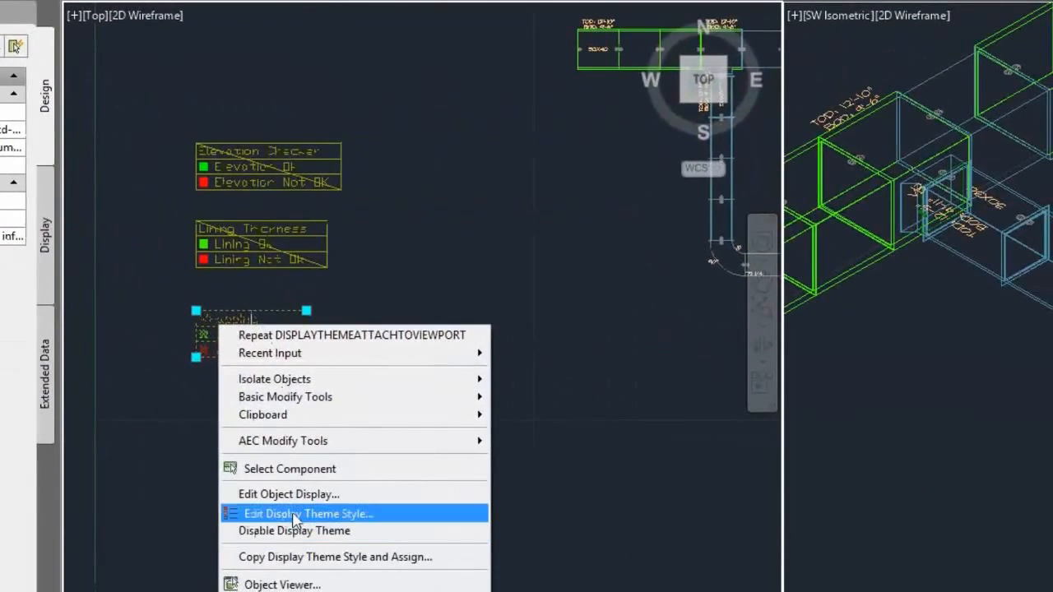
left_click(294, 515)
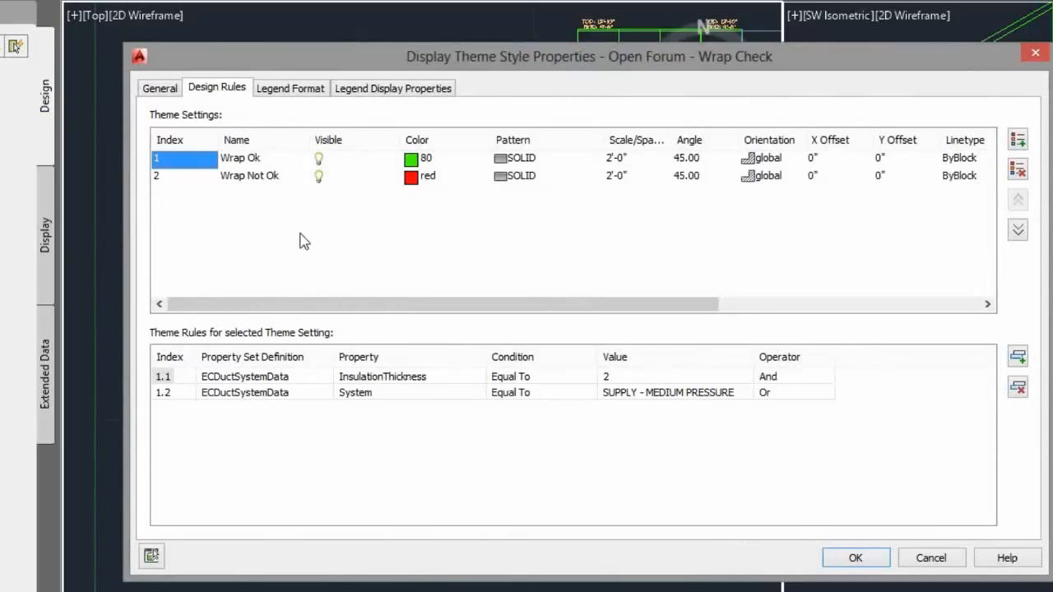
Step: Add a third theme setting based on Wrap Not Ok and name it Wrap Less Than 2
double_click(239, 179)
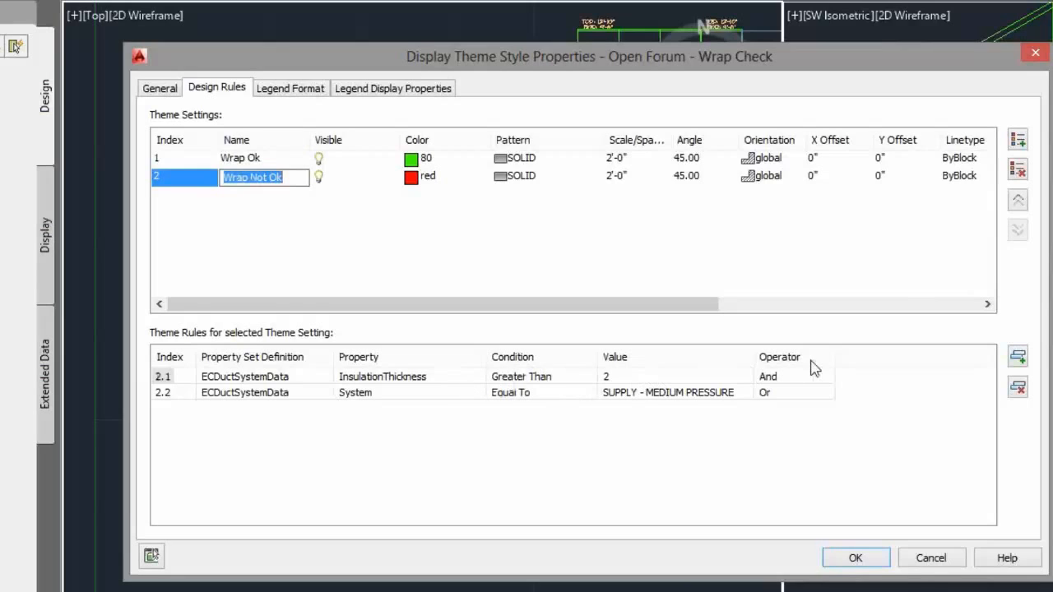
left_click(172, 178)
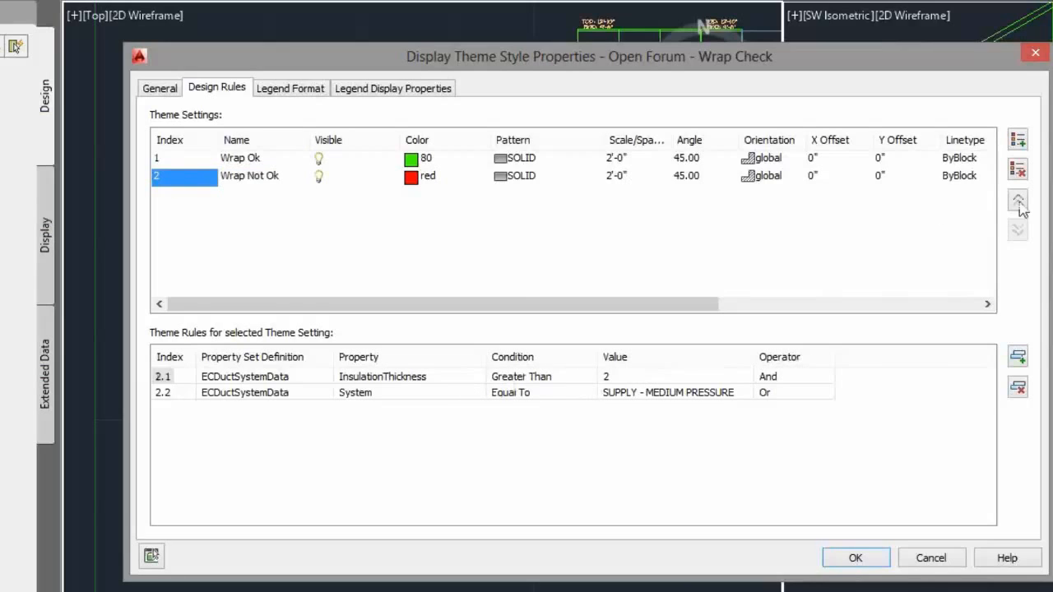
left_click(1020, 140)
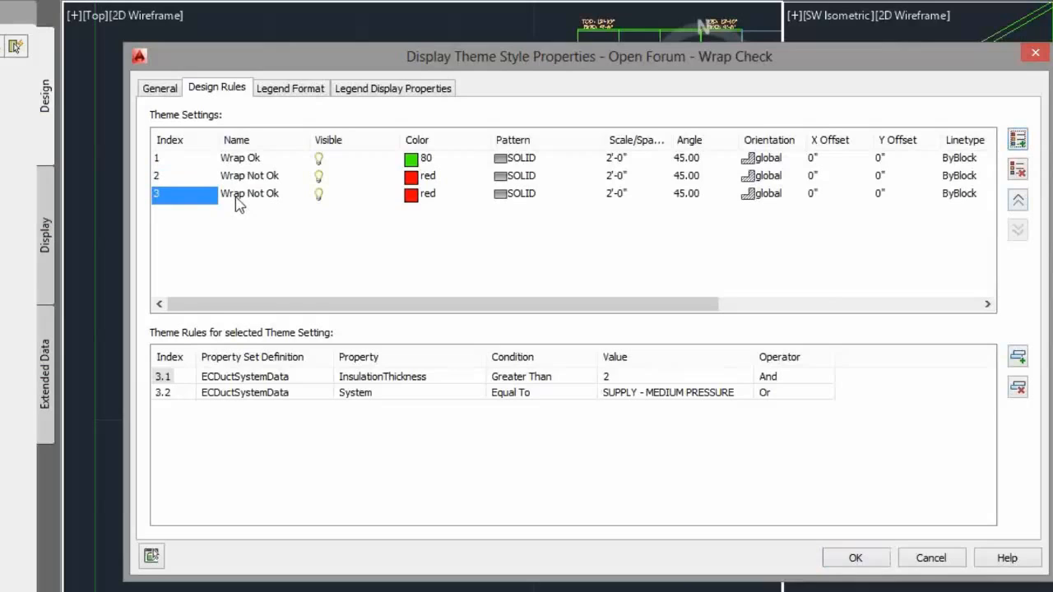
left_click(277, 195)
left_click_drag(281, 195, 251, 195)
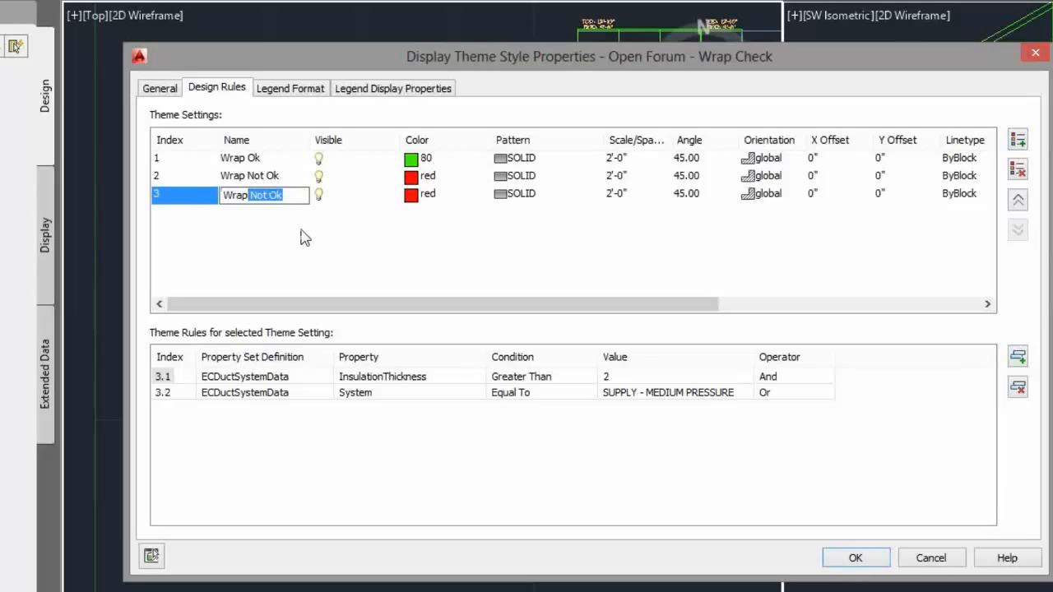
key("BackSpace")
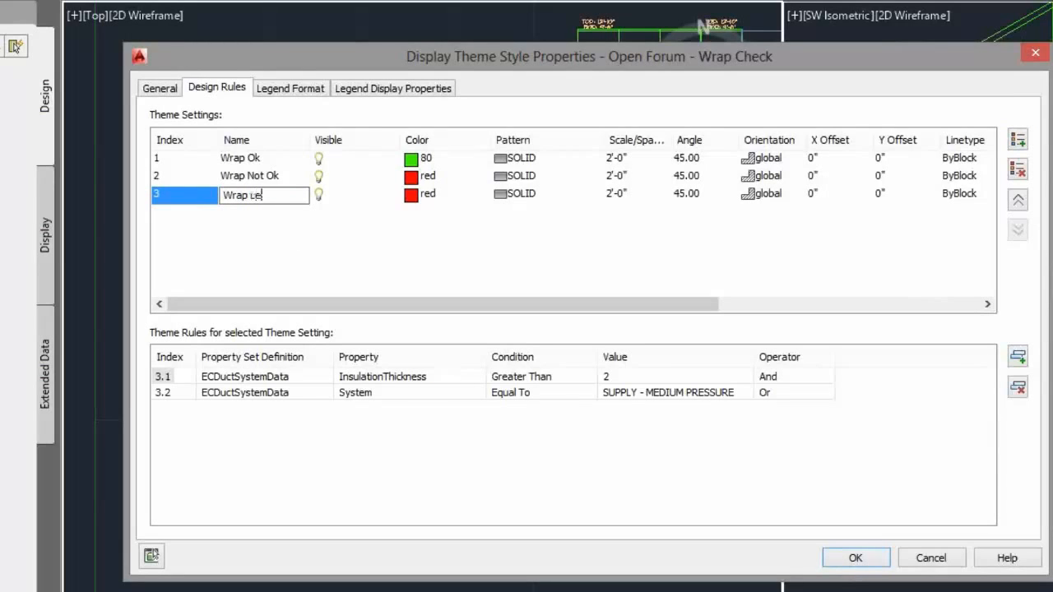
type("Less Than 2")
Step: Rename the second theme setting, Wrap Not Ok, as Wrap Greater Than 2
double_click(292, 174)
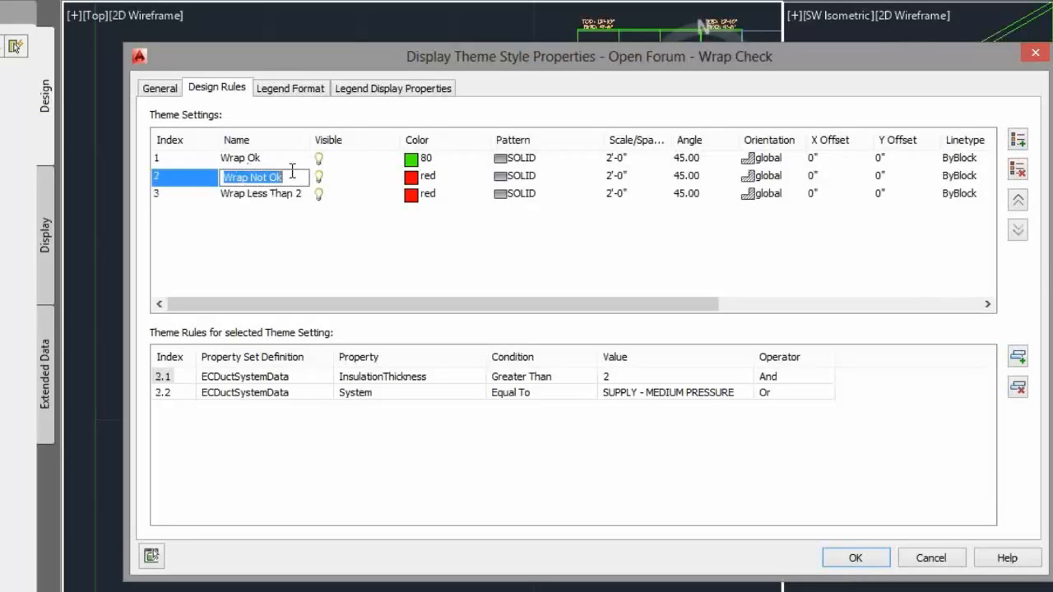
left_click_drag(285, 177, 249, 182)
type("Great")
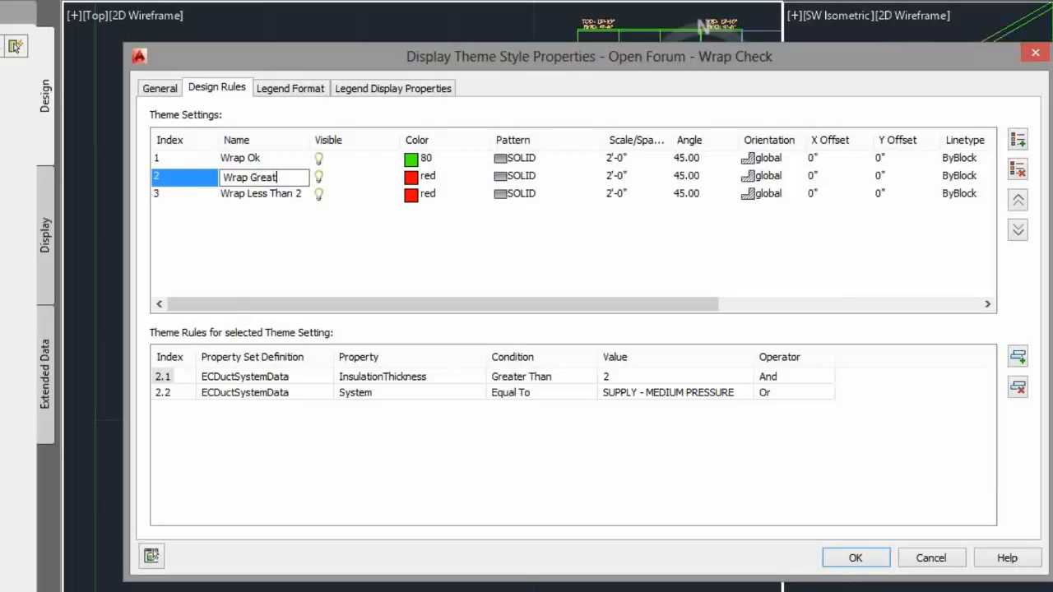
type("er Than 2")
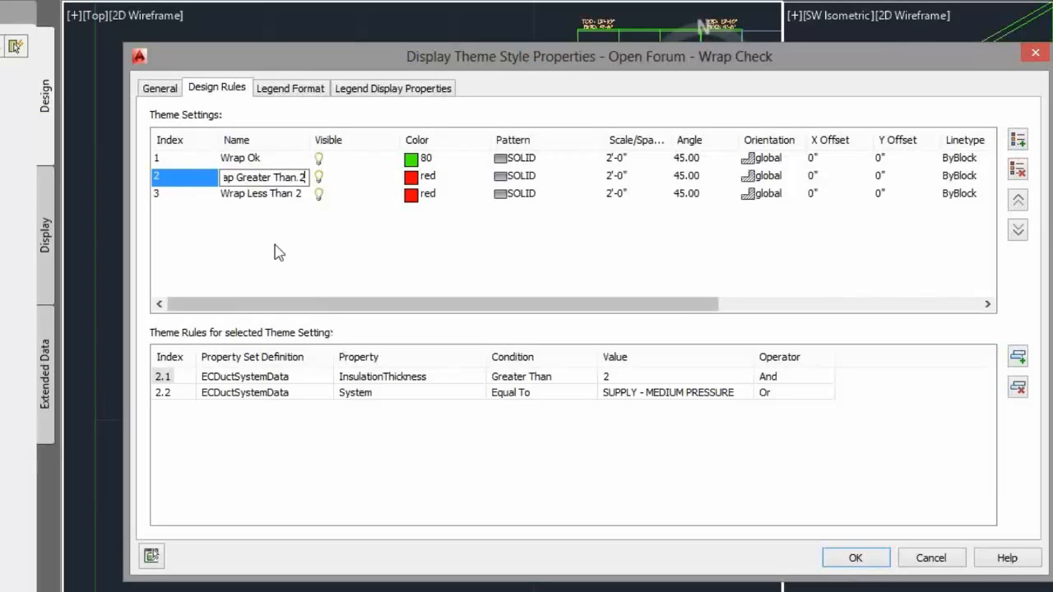
Step: Set the InsulationThickness rule condition of the Wrap Less Than 2 setting to Less Than
left_click(265, 198)
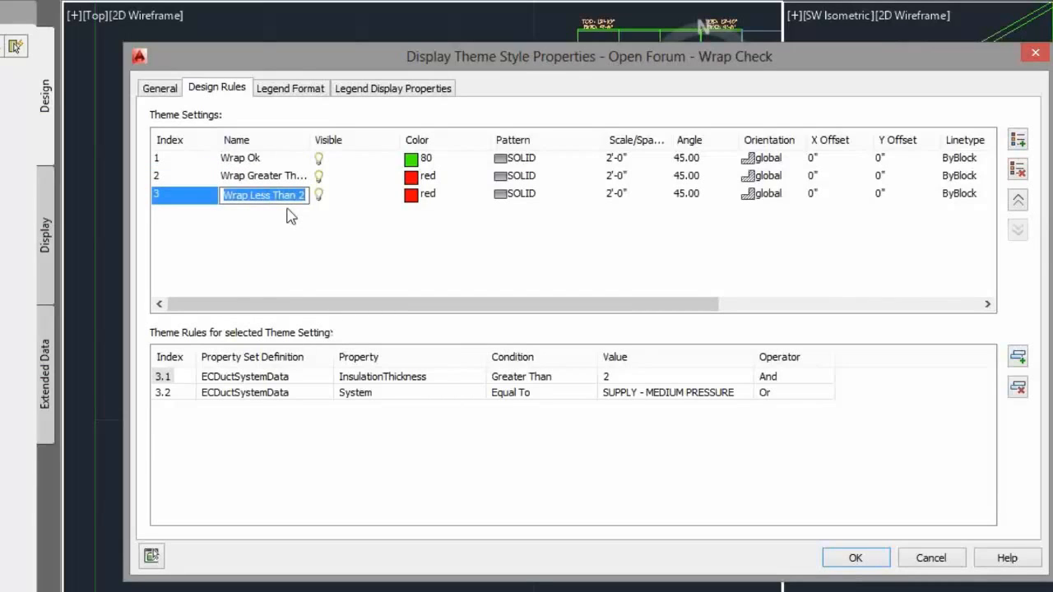
left_click(541, 378)
left_click(543, 378)
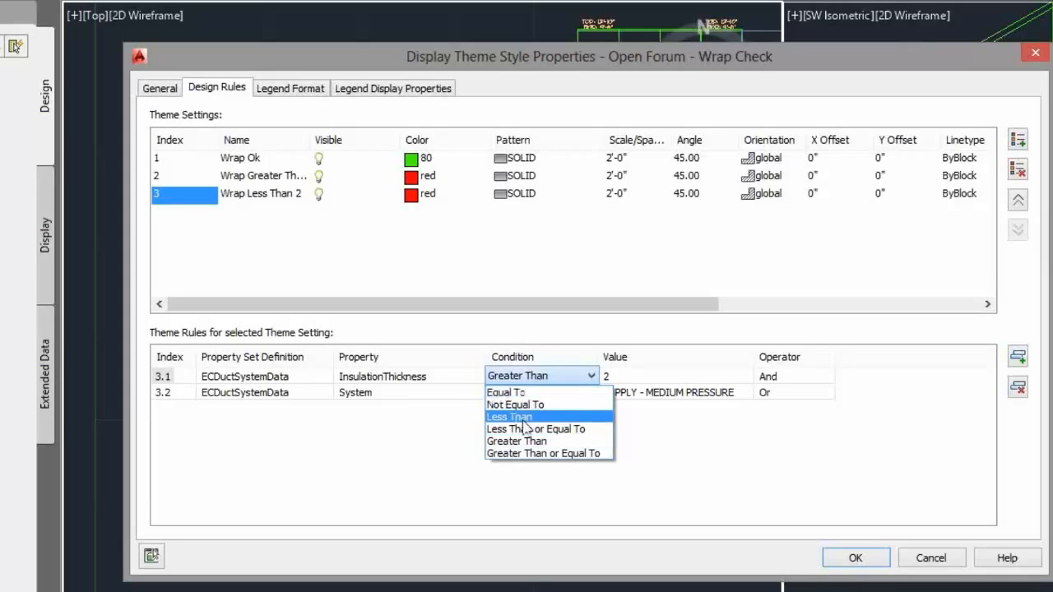
left_click(549, 417)
Step: Add a second InsulationThickness rule to Wrap Less Than 2 with condition Greater Than and value 0, and accept the style properties
left_click(233, 377)
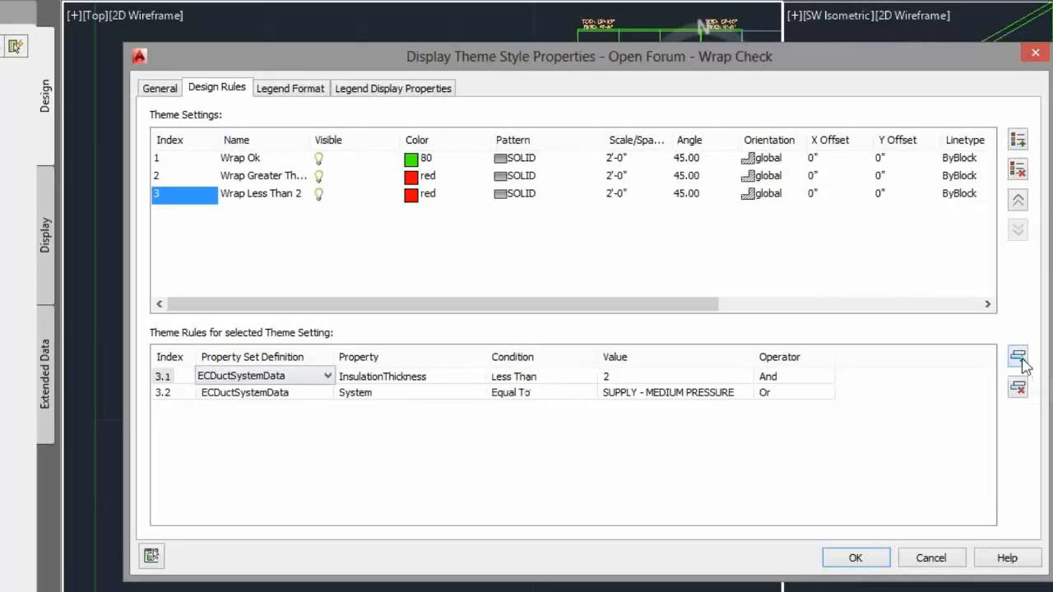
left_click(165, 379)
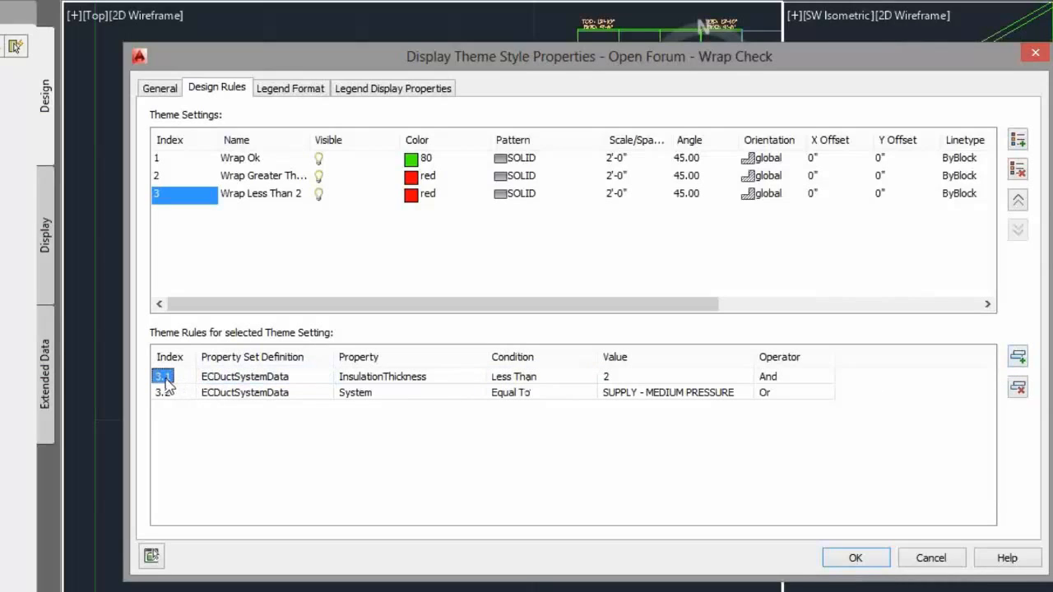
left_click(1018, 363)
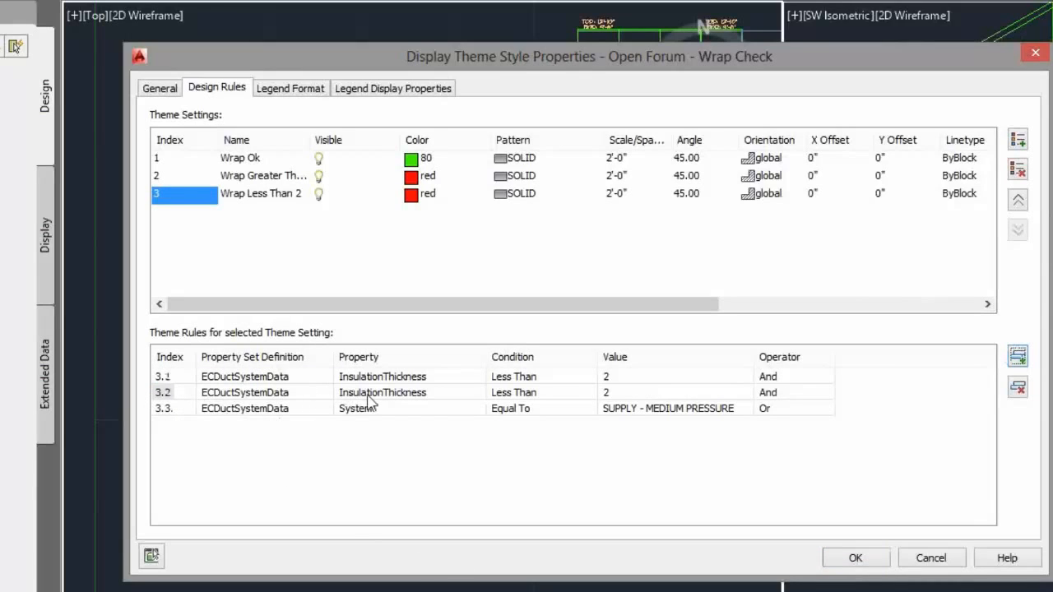
left_click(561, 394)
left_click(564, 395)
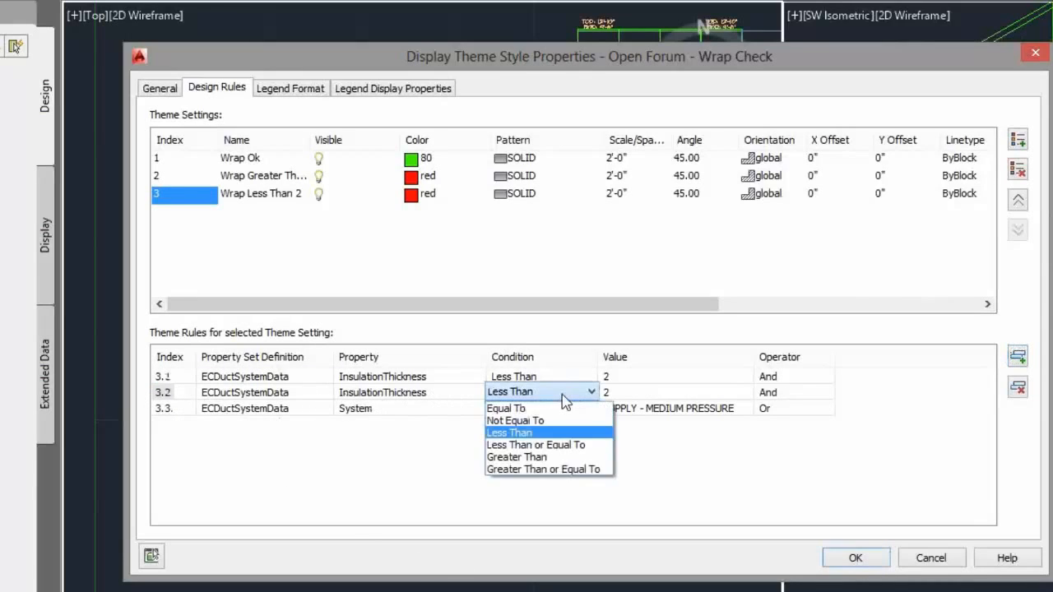
left_click(542, 457)
left_click(627, 392)
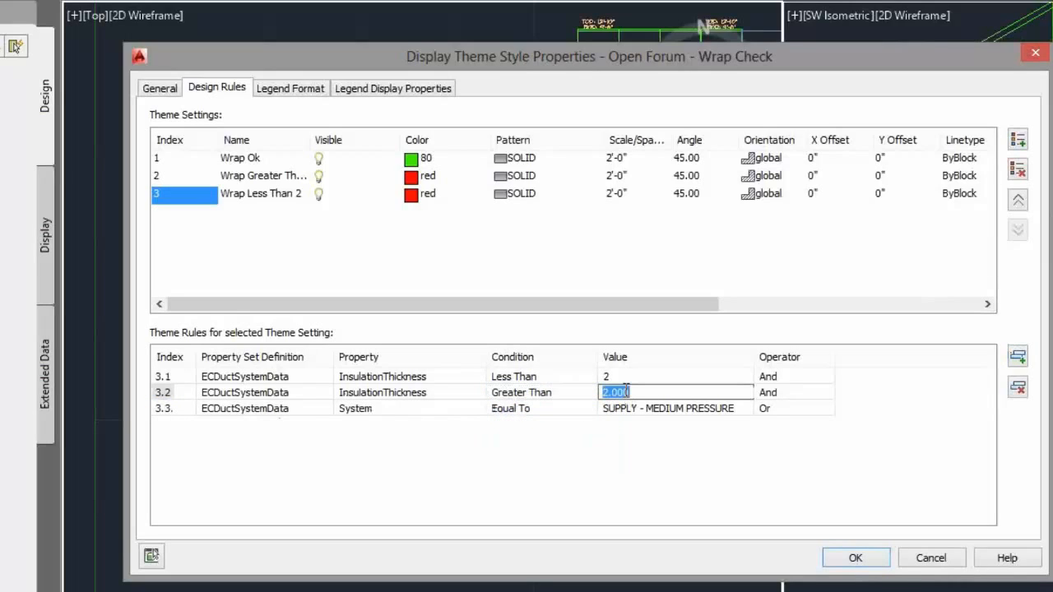
type("0")
key("Return")
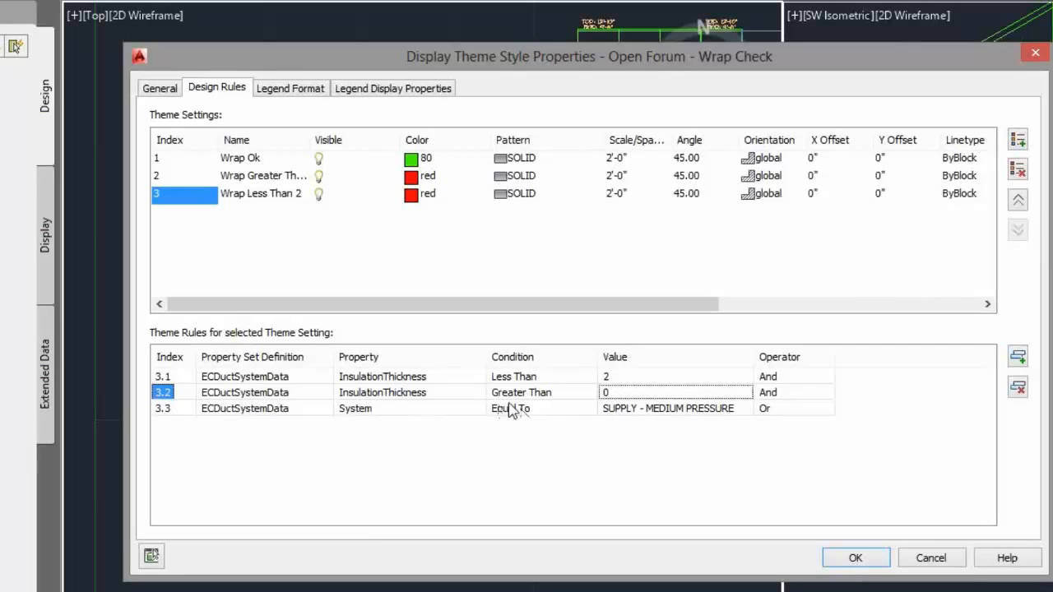
left_click(858, 560)
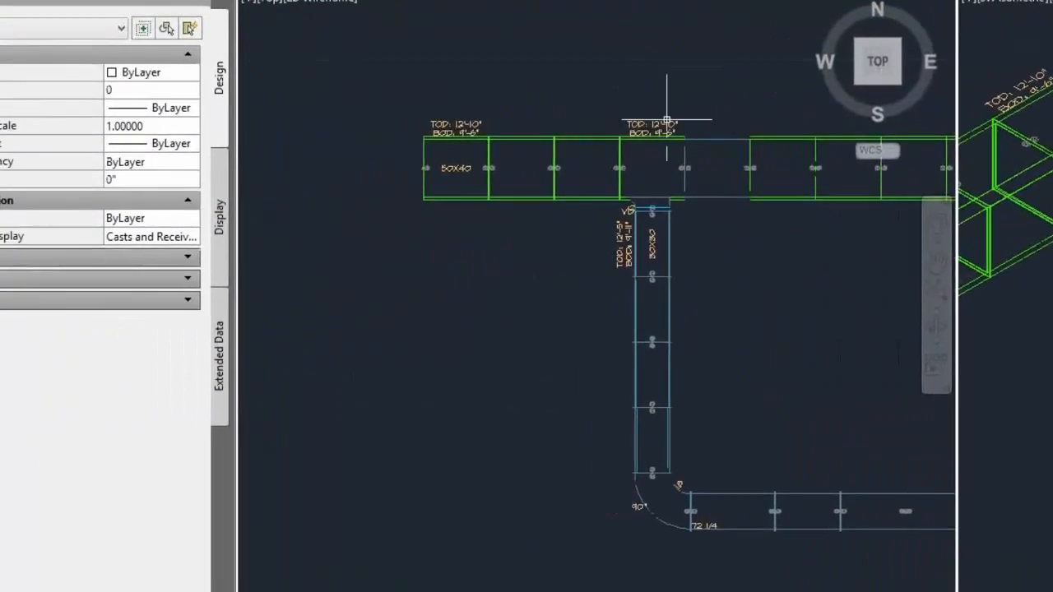
Step: Set the insulation thickness of the main duct segment just east of the branch tee to 1" and clear the selection
left_click(804, 128)
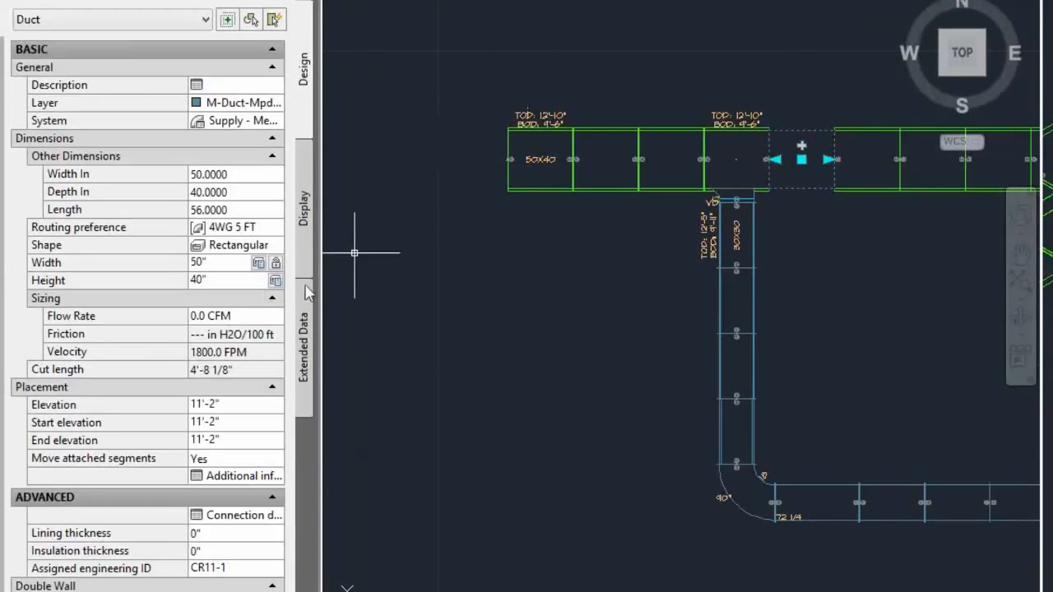
left_click(216, 551)
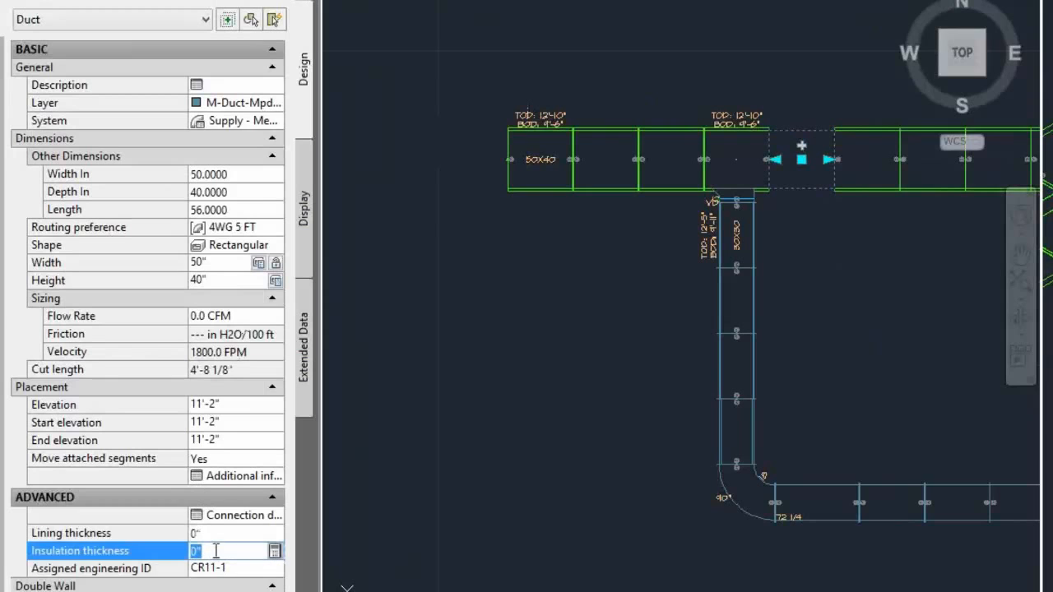
key("Tab")
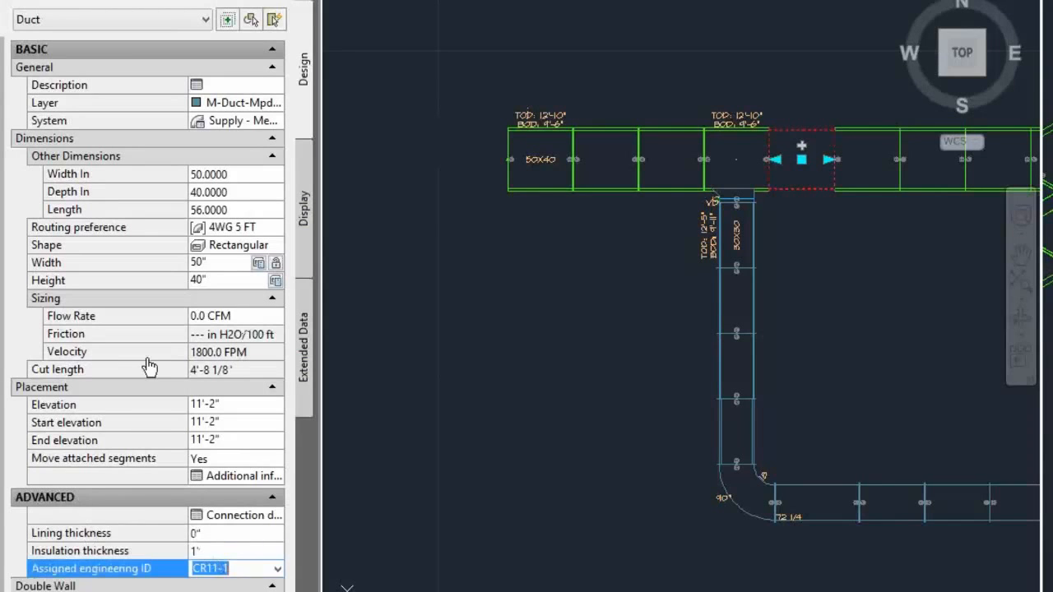
scroll(594, 290, "down", 1)
scroll(472, 365, "down", 1)
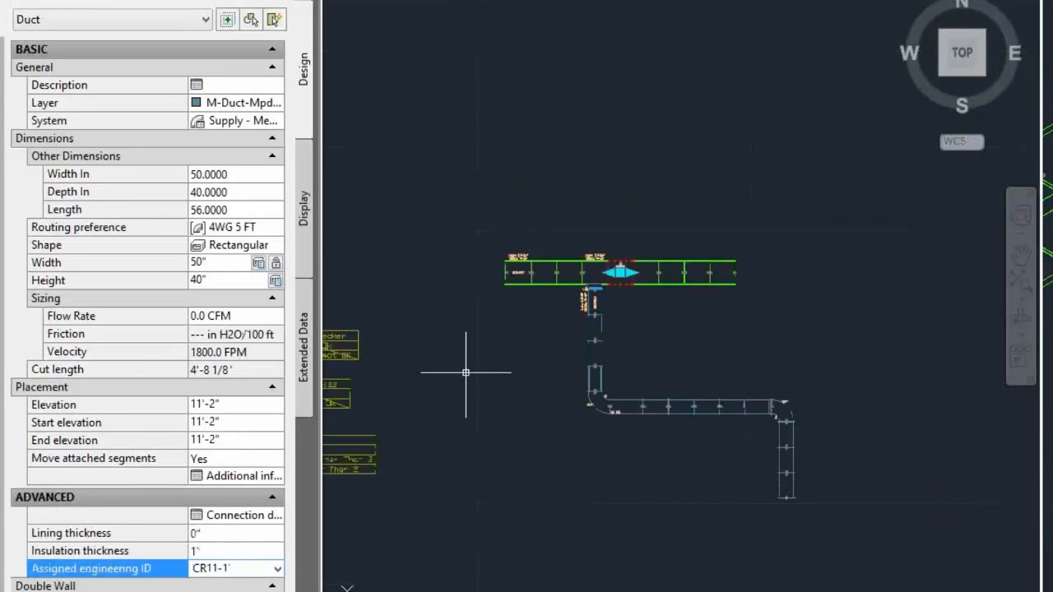
middle_click_drag(472, 364, 576, 296)
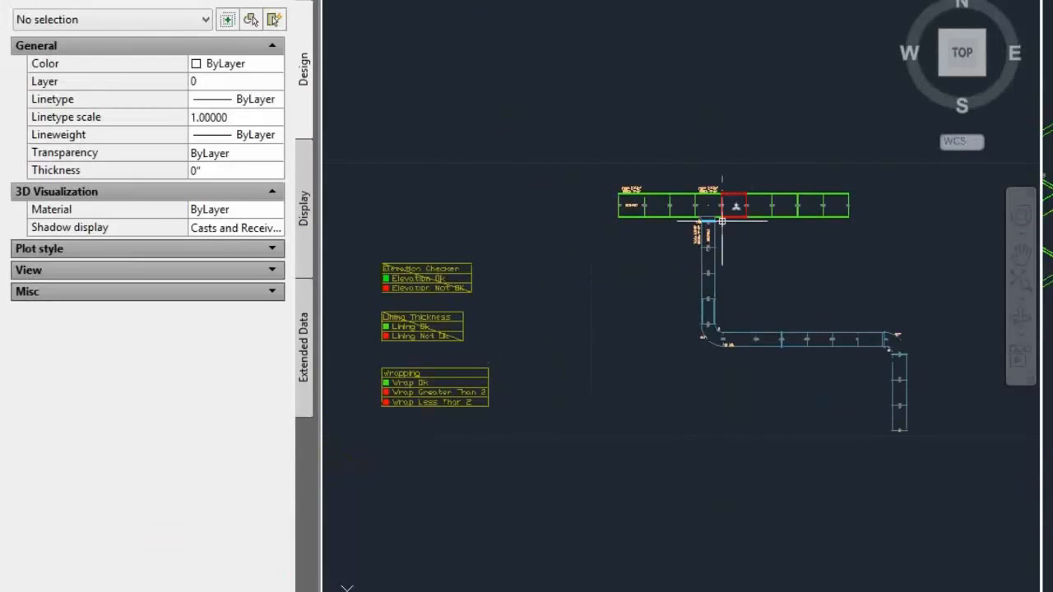
Step: Examine the main duct segments' theme colours and compare them with the Wrapping legend entries
scroll(730, 187, "up", 2)
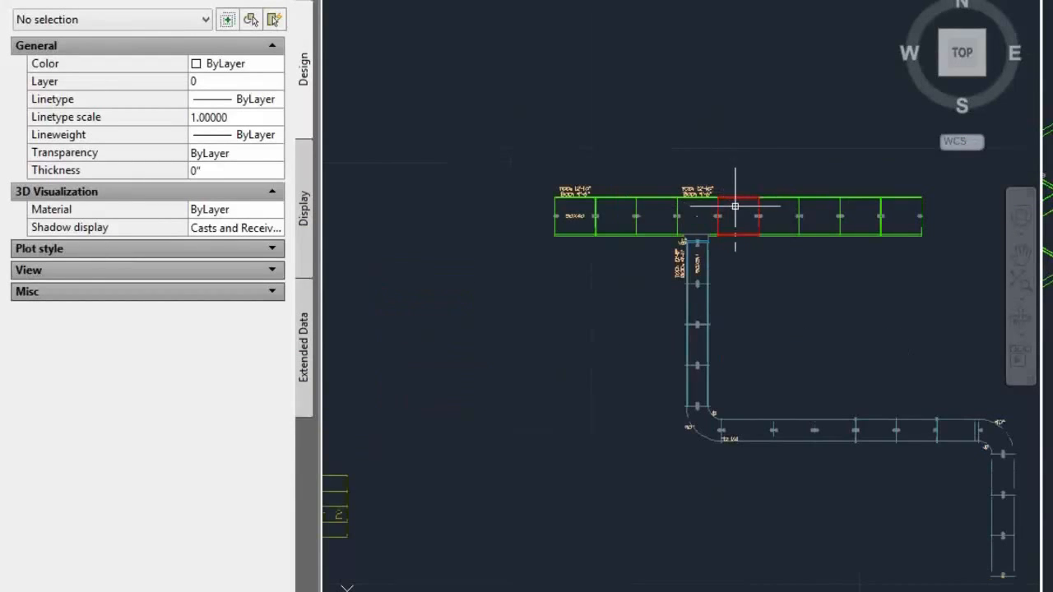
scroll(729, 192, "up", 2)
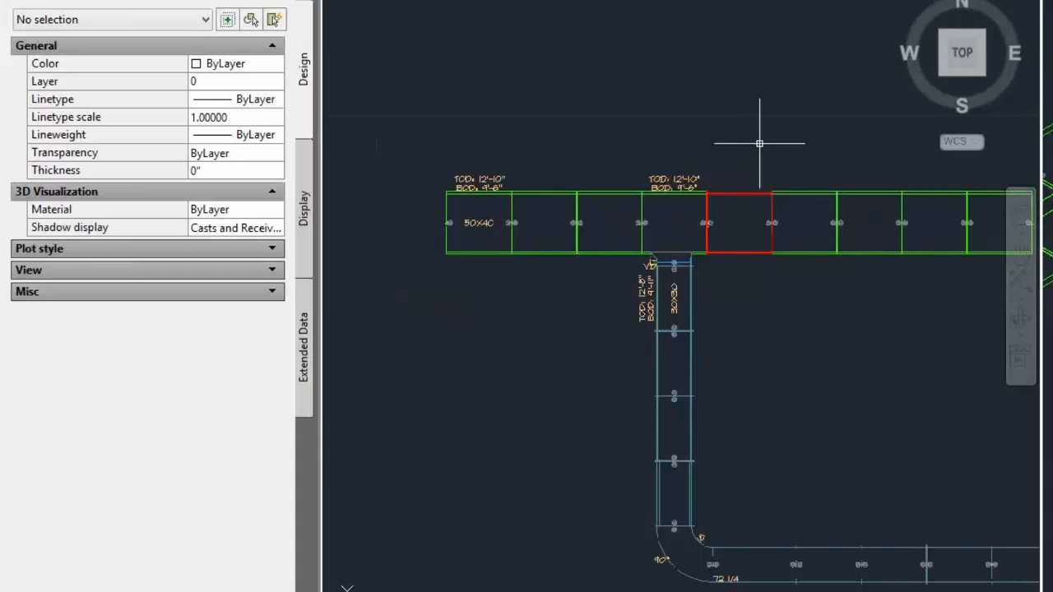
scroll(741, 136, "down", 4)
middle_click_drag(590, 293, 781, 214)
scroll(616, 292, "up", 3)
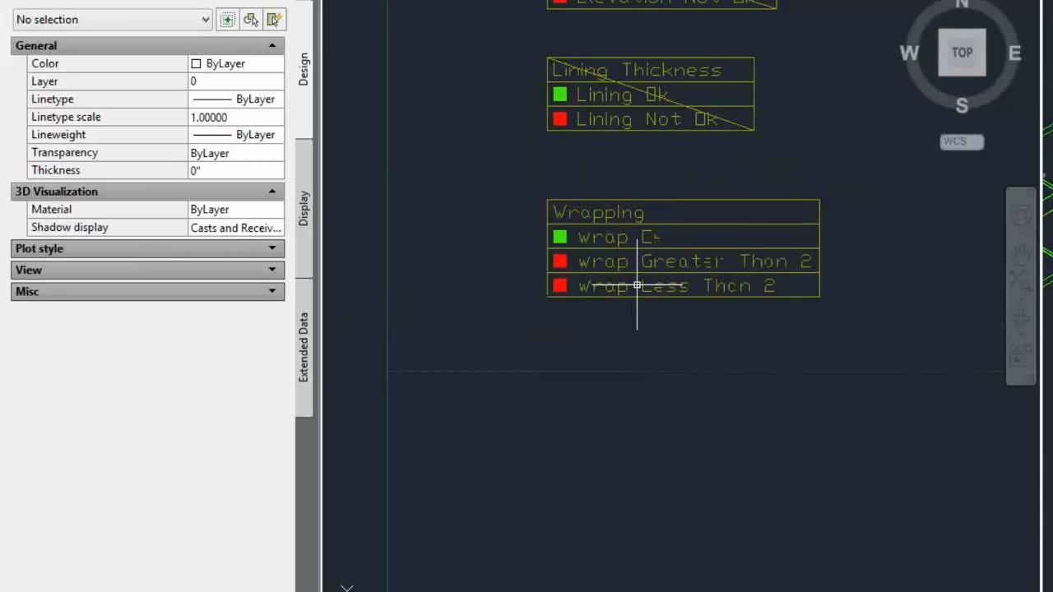
scroll(635, 287, "down", 2)
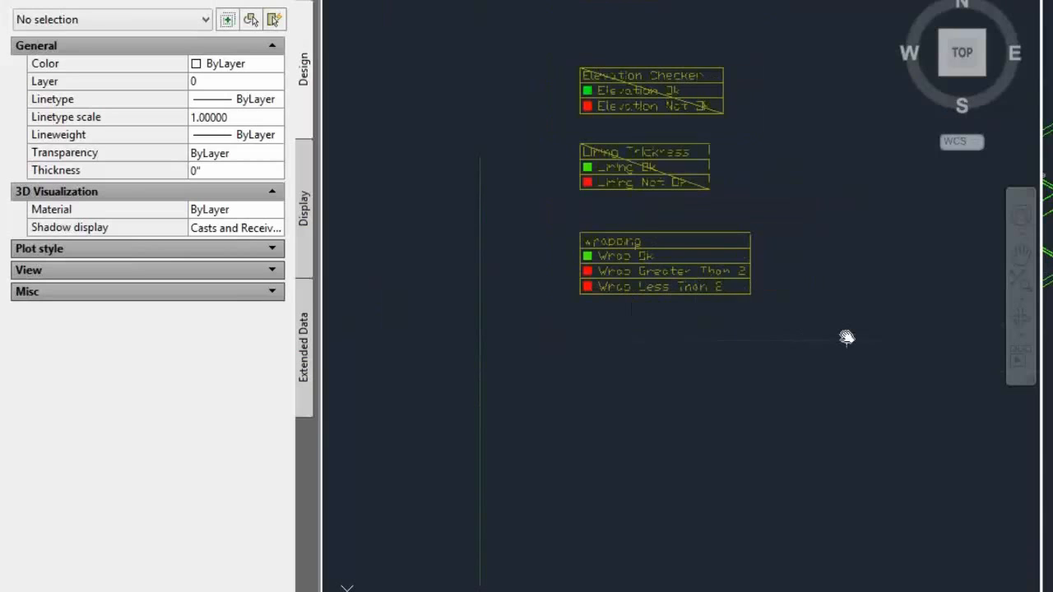
middle_click_drag(846, 336, 649, 351)
scroll(649, 351, "down", 2)
mouse_move(721, 289)
middle_mouse_down()
mouse_move(691, 252)
mouse_move(608, 225)
middle_mouse_up()
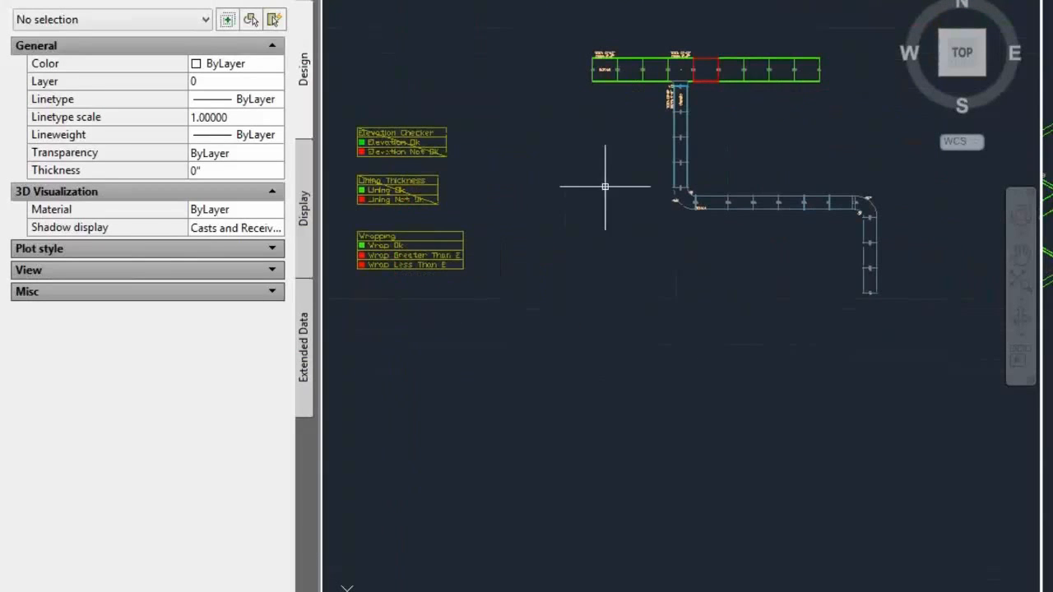
scroll(715, 45, "up", 4)
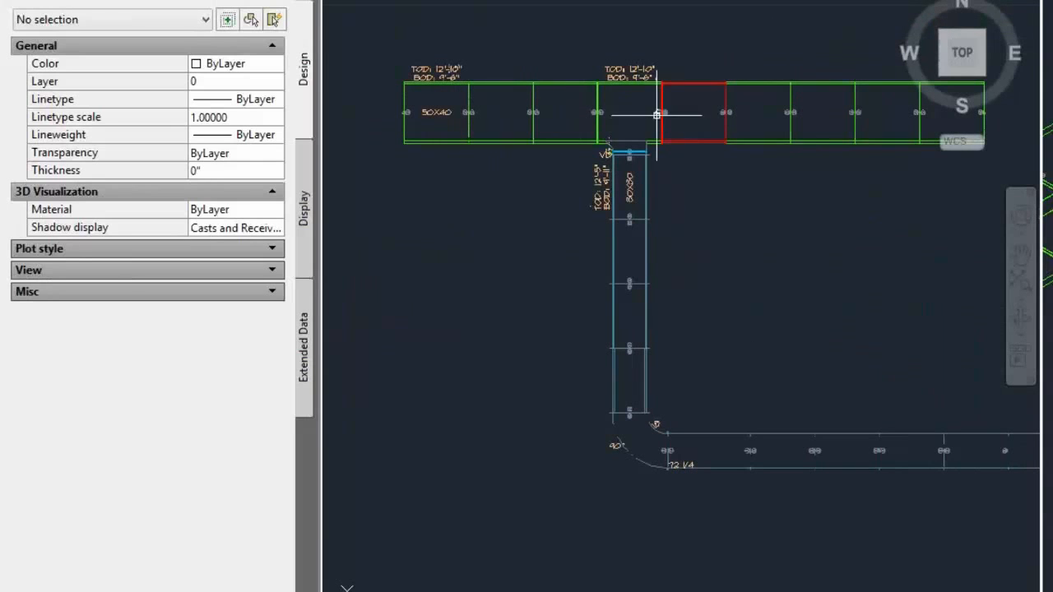
scroll(816, 253, "down", 2)
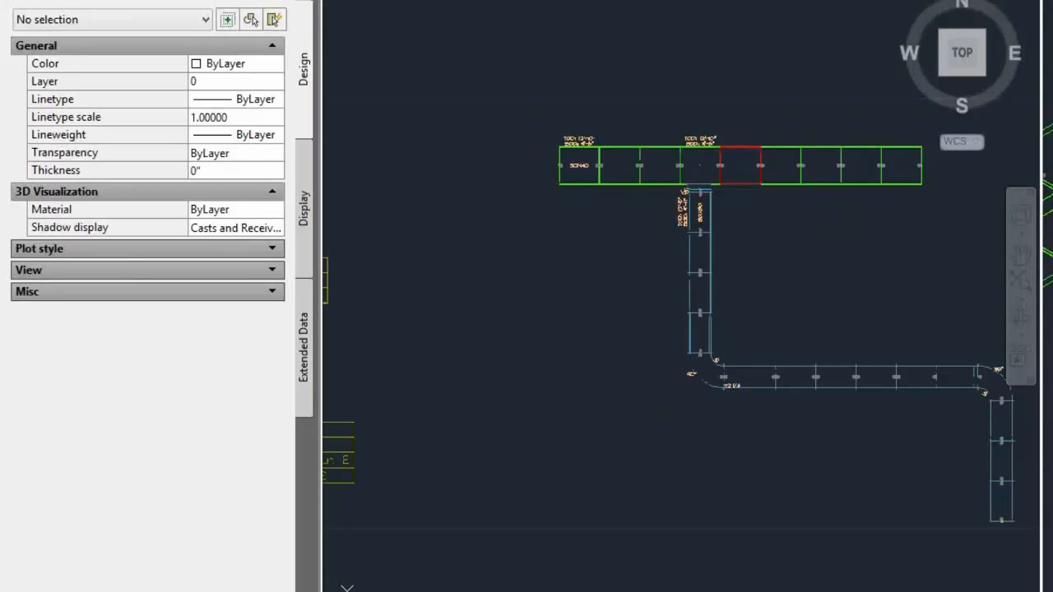
Step: Apply the Elevation Checker display theme to the ducts in place of the Wrapping theme and clear the selection
scroll(776, 237, "down", 2)
left_click(478, 386)
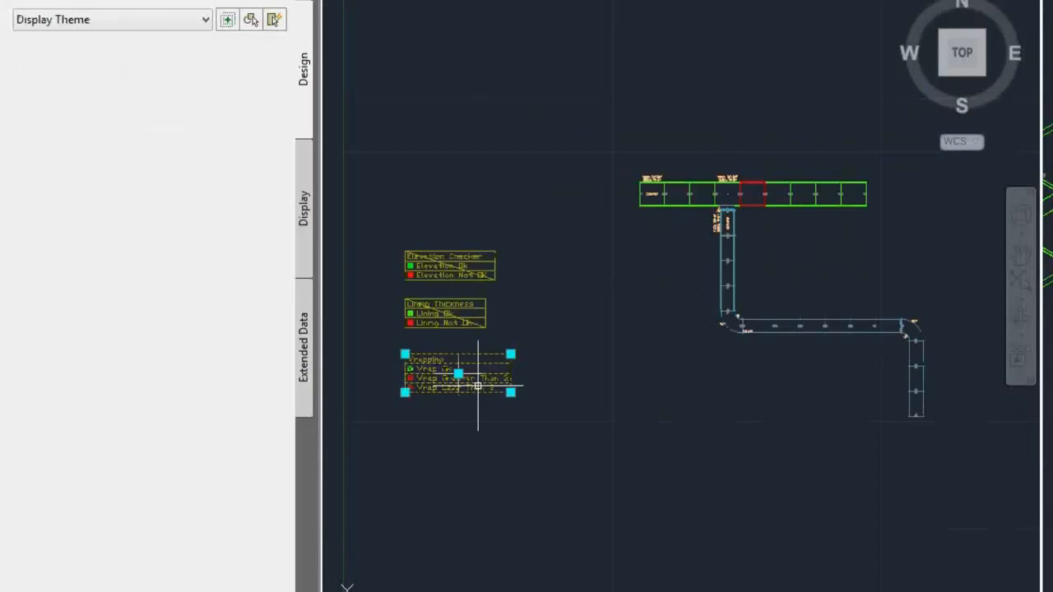
left_click(479, 255)
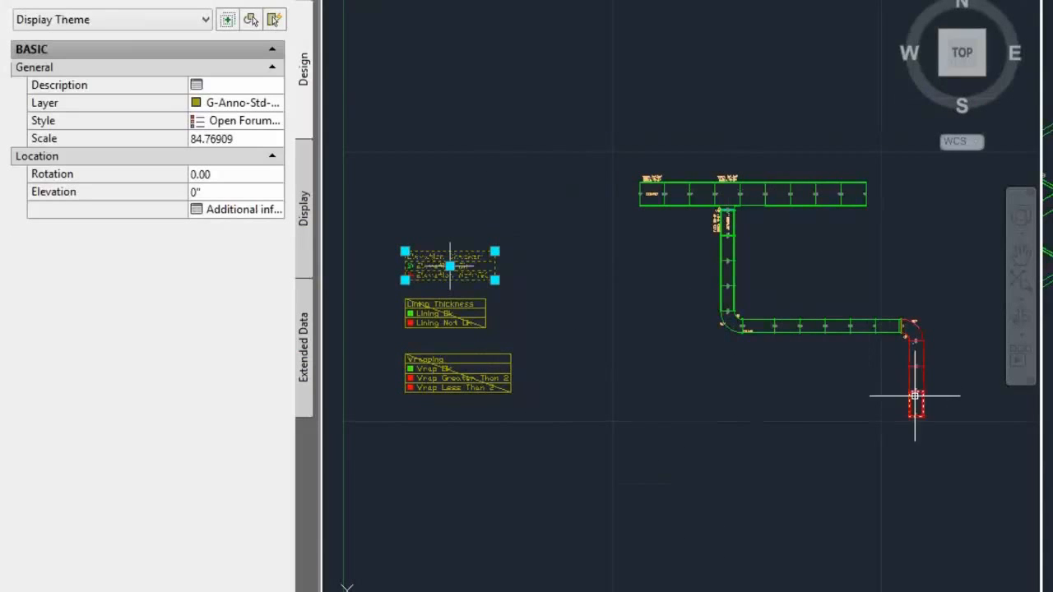
key("Escape")
left_click(442, 311)
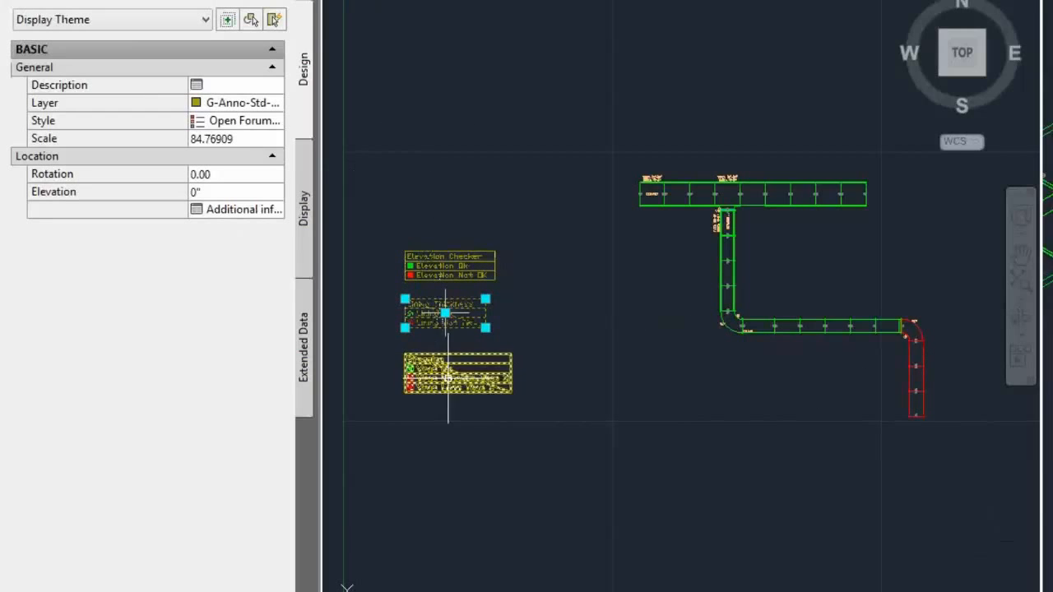
key("Escape")
left_click(545, 158)
left_click(607, 312)
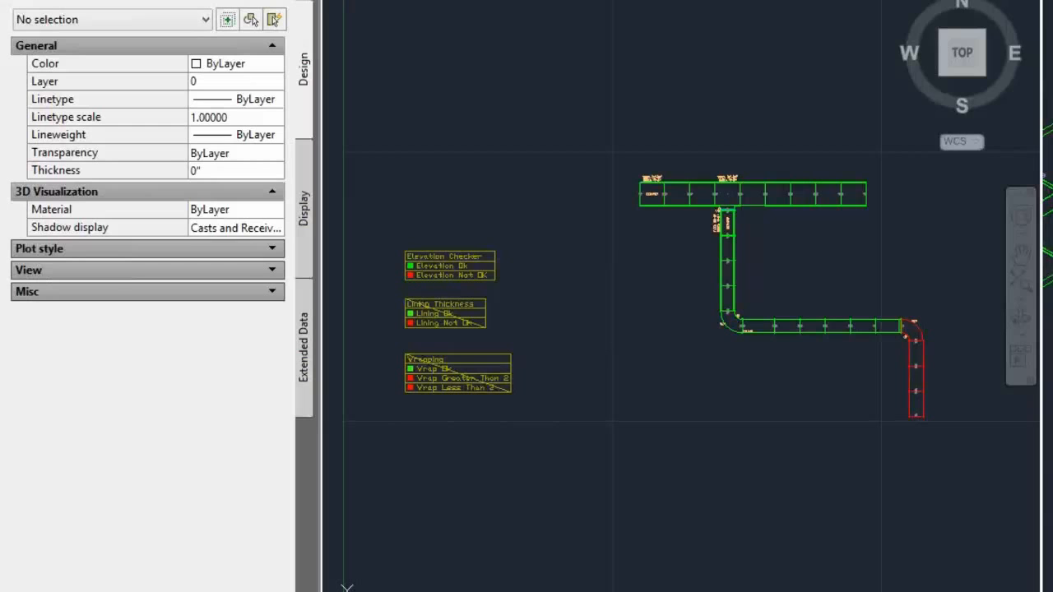
Step: Open the Wrapping legend's display theme style and review the rules and available conditions of the Wrap Less Than 2 setting
left_click(456, 378)
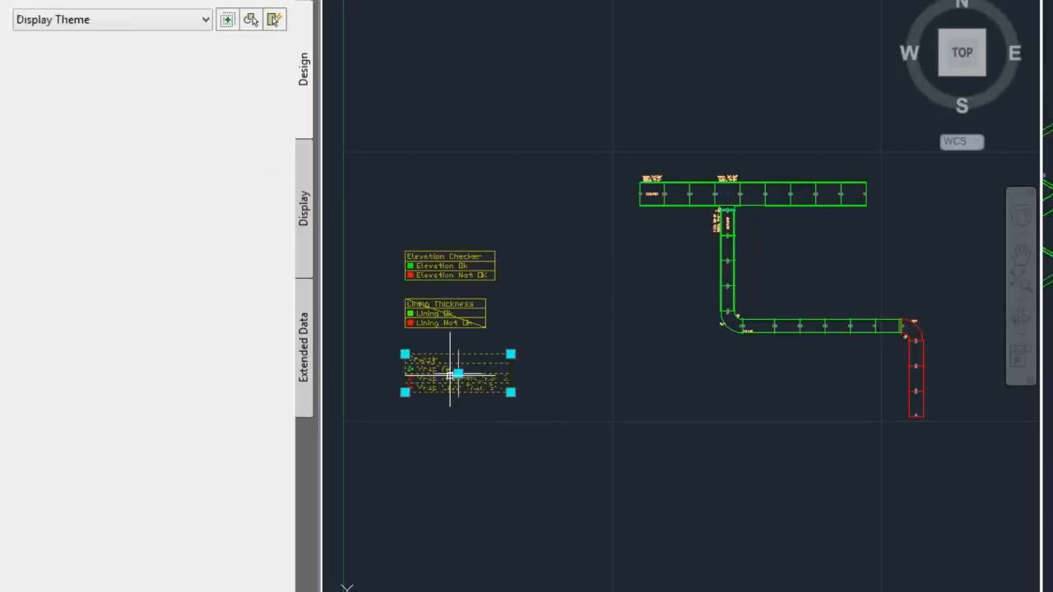
right_click(455, 375)
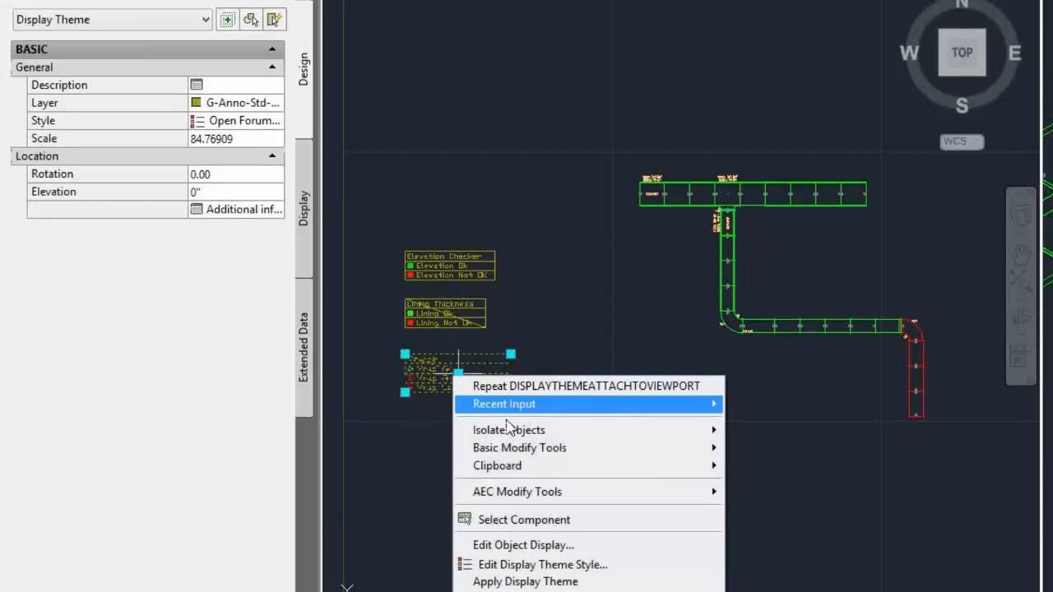
left_click(531, 571)
double_click(520, 169)
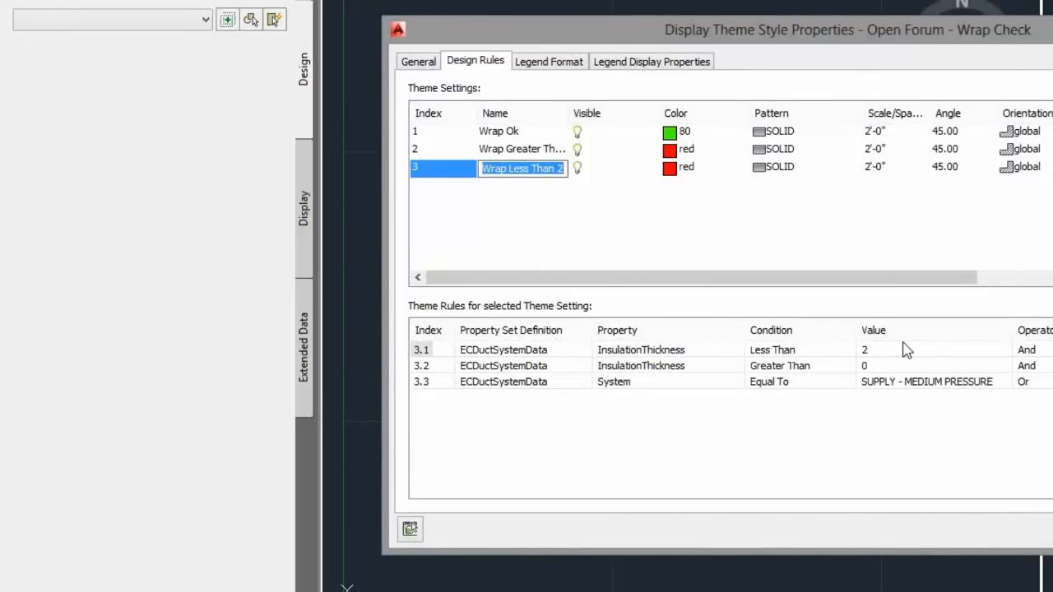
left_click(818, 352)
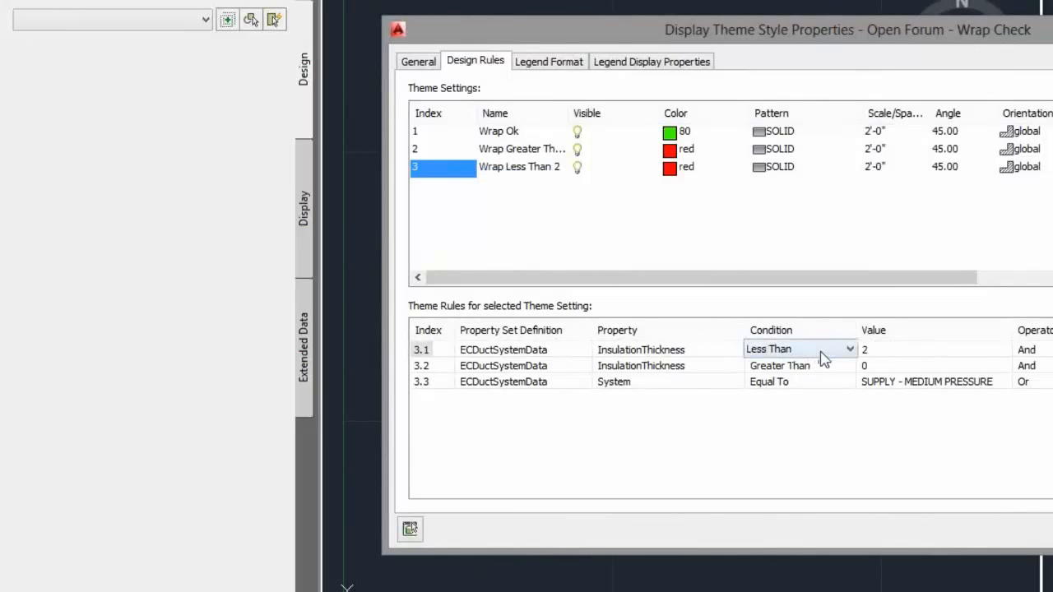
left_click(818, 352)
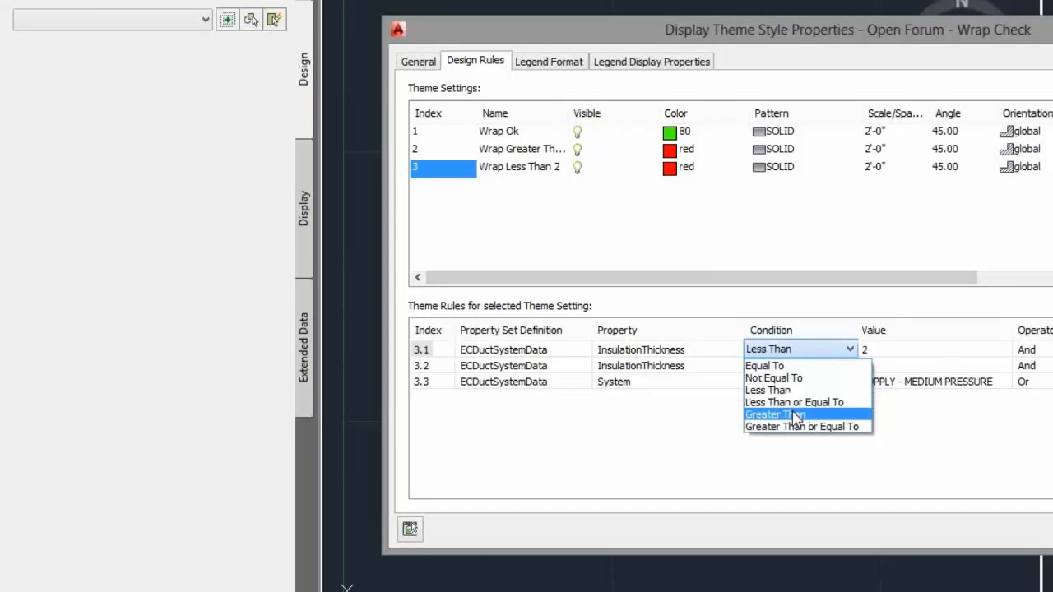
left_click(707, 488)
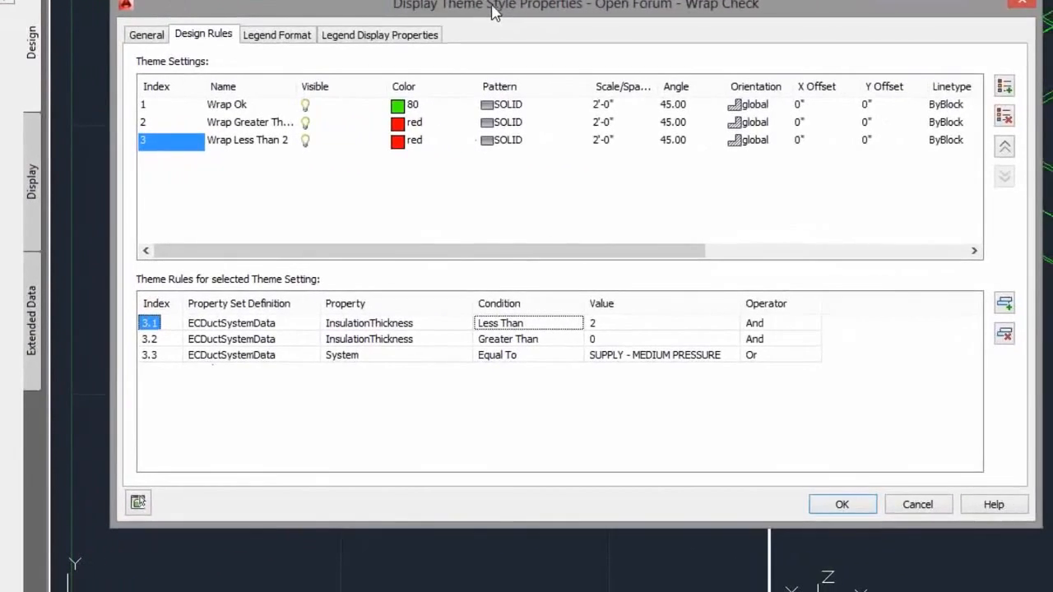
left_click_drag(493, 10, 502, 48)
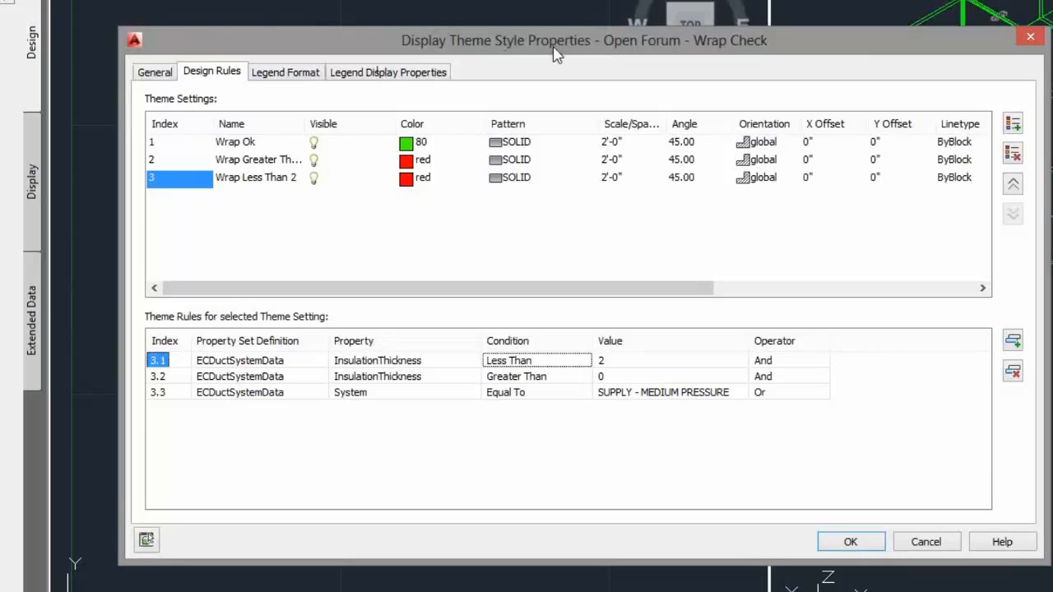
left_click_drag(553, 54, 541, 73)
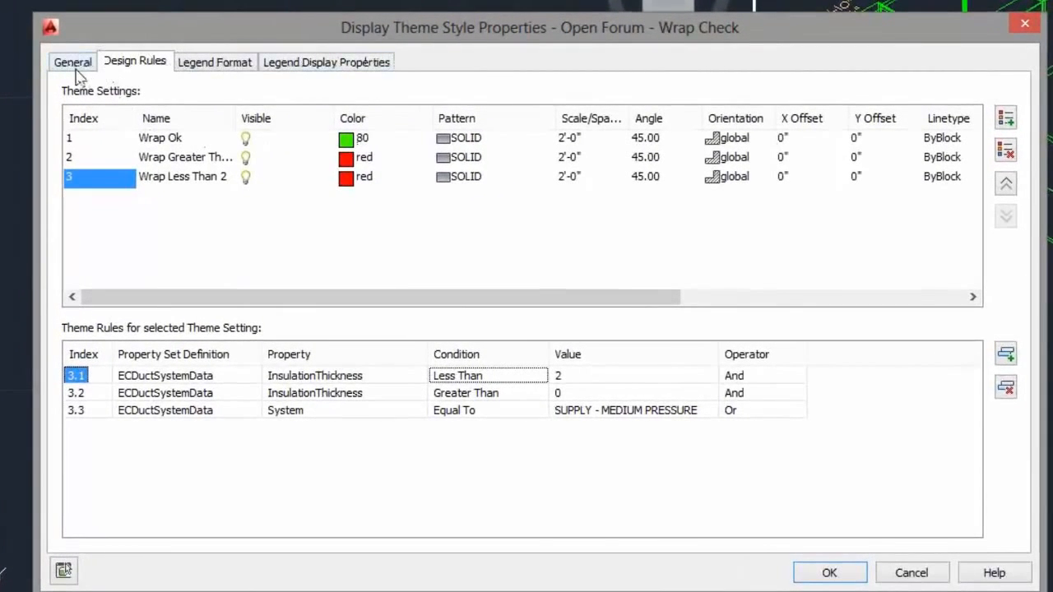
Step: Review the Wrap Check style's name and description, and return to its design rules
left_click(74, 65)
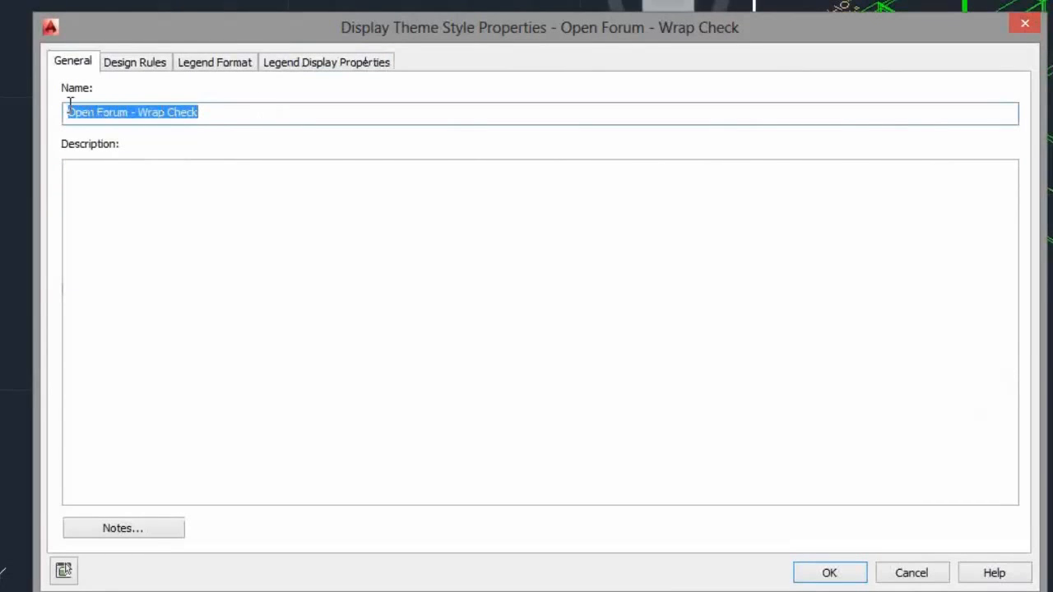
left_click(132, 191)
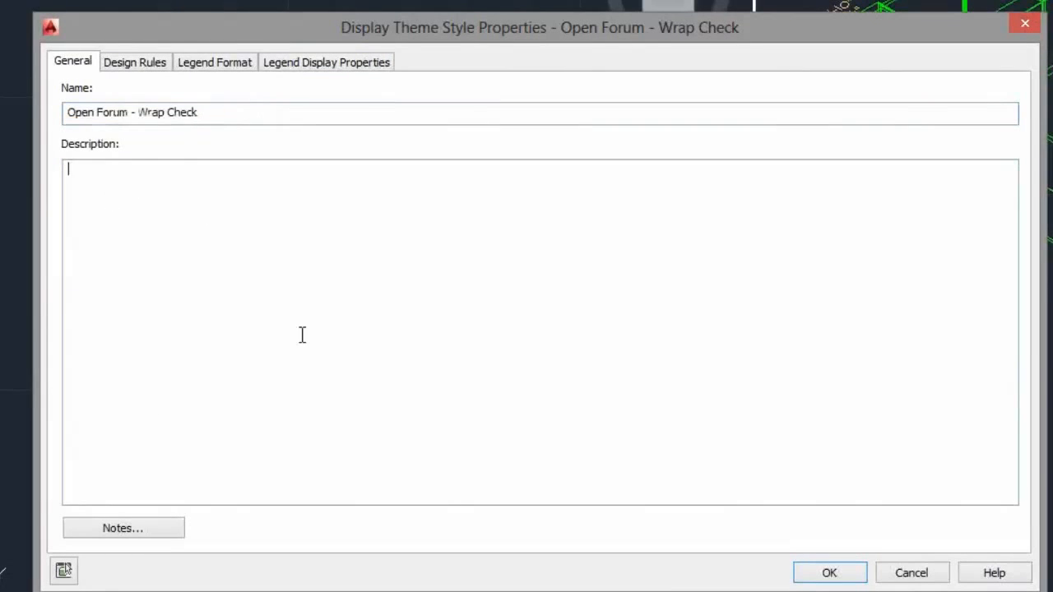
left_click(138, 65)
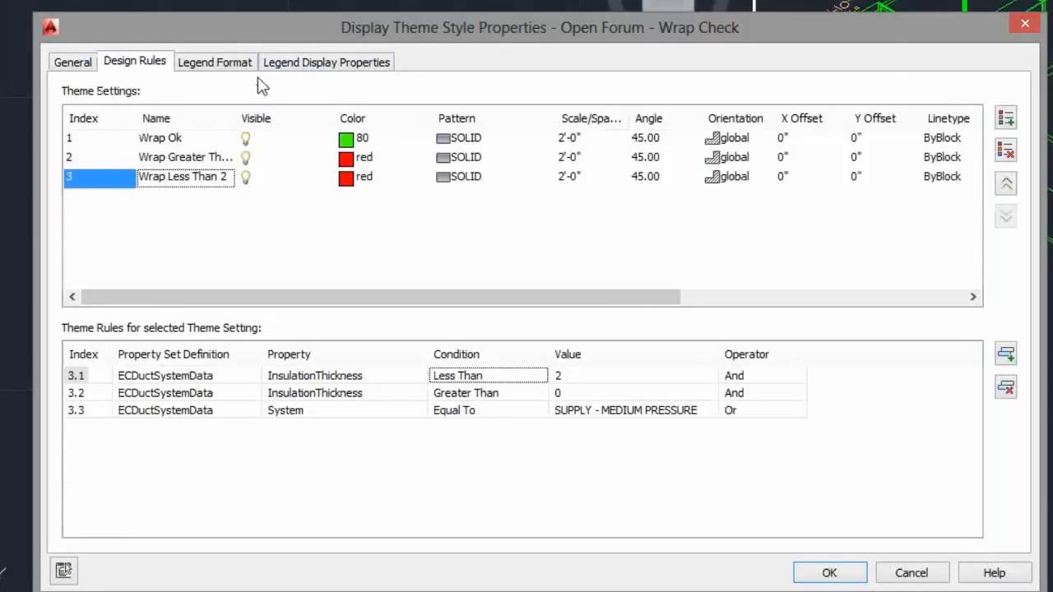
Step: Change the Wrap Check style's legend title to Insulation and accept the style properties
left_click(200, 65)
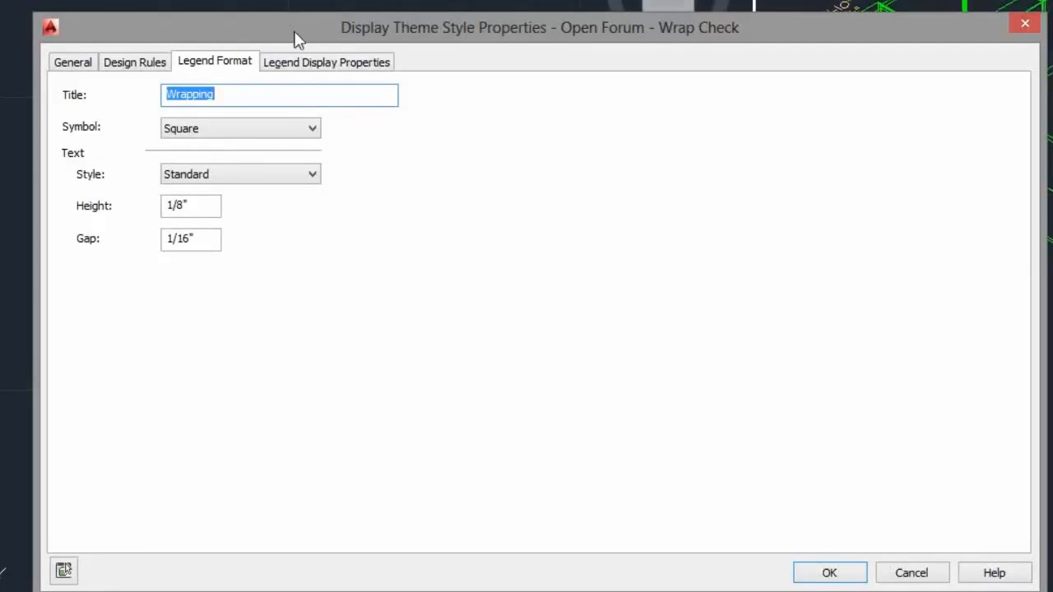
mouse_move(289, 22)
left_mouse_down()
mouse_move(909, 119)
mouse_move(621, 22)
mouse_move(510, 33)
left_mouse_up()
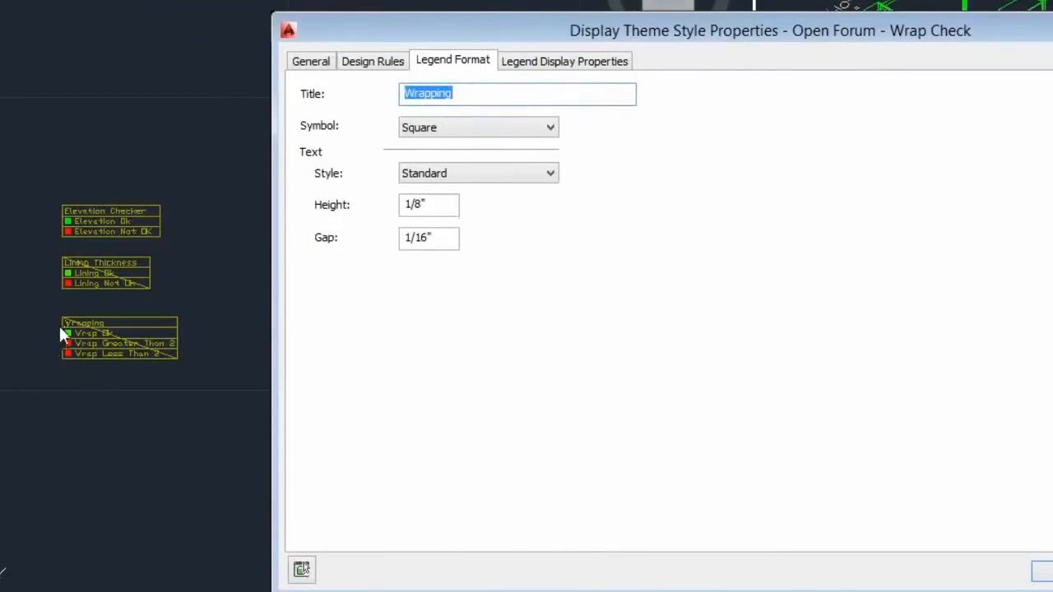
left_click(501, 95)
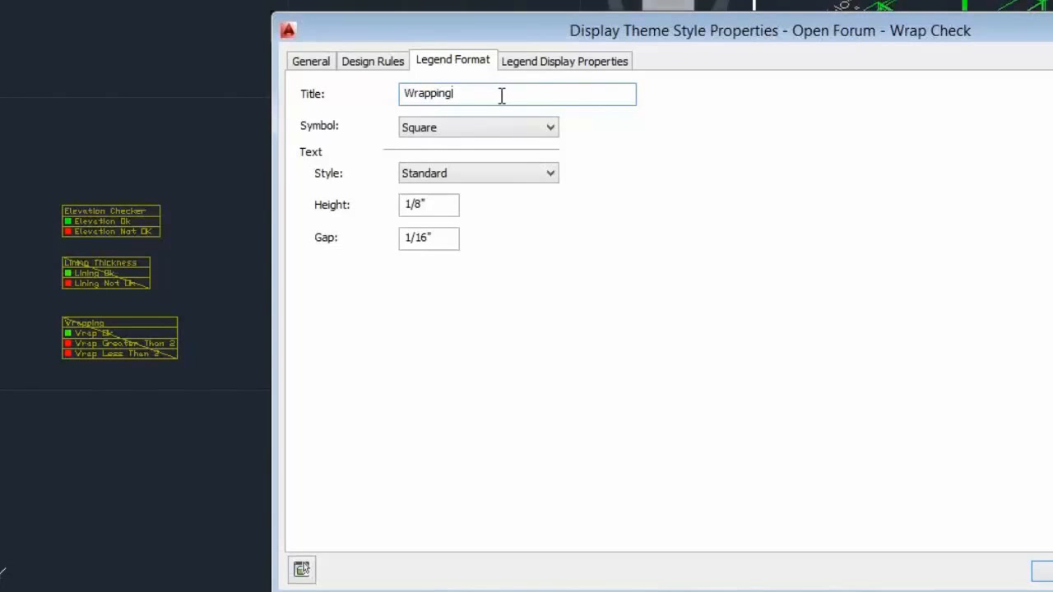
key("BackSpace")
key("BackSpace")
key("BackSpace")
key("BackSpace")
key("BackSpace")
key("Return")
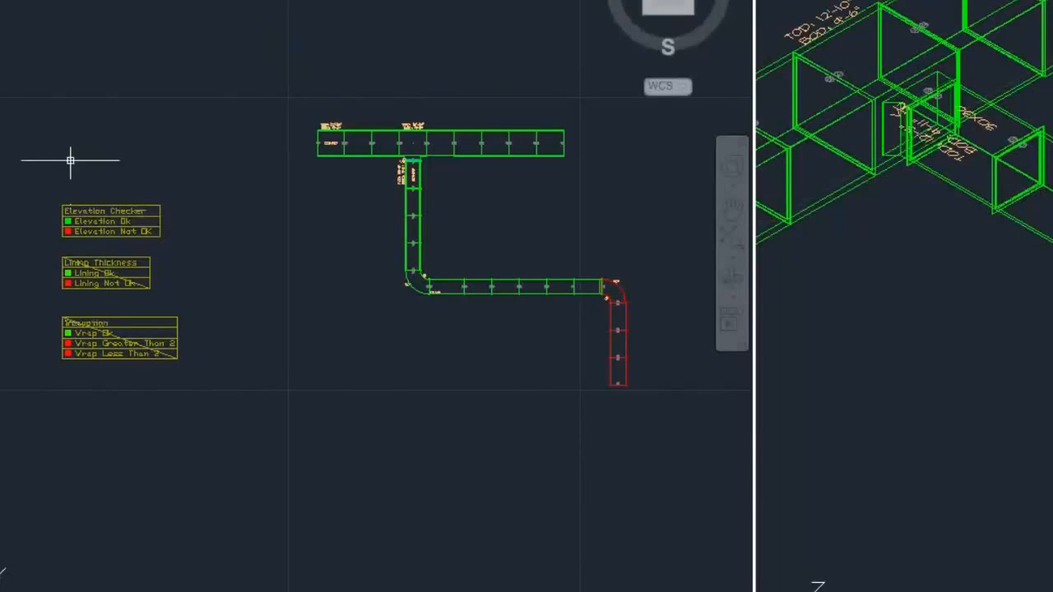
Step: Examine the retitled legend up close and compare it with the other legends beside the duct run
scroll(37, 424, "up", 5)
middle_click_drag(175, 99, 71, 395)
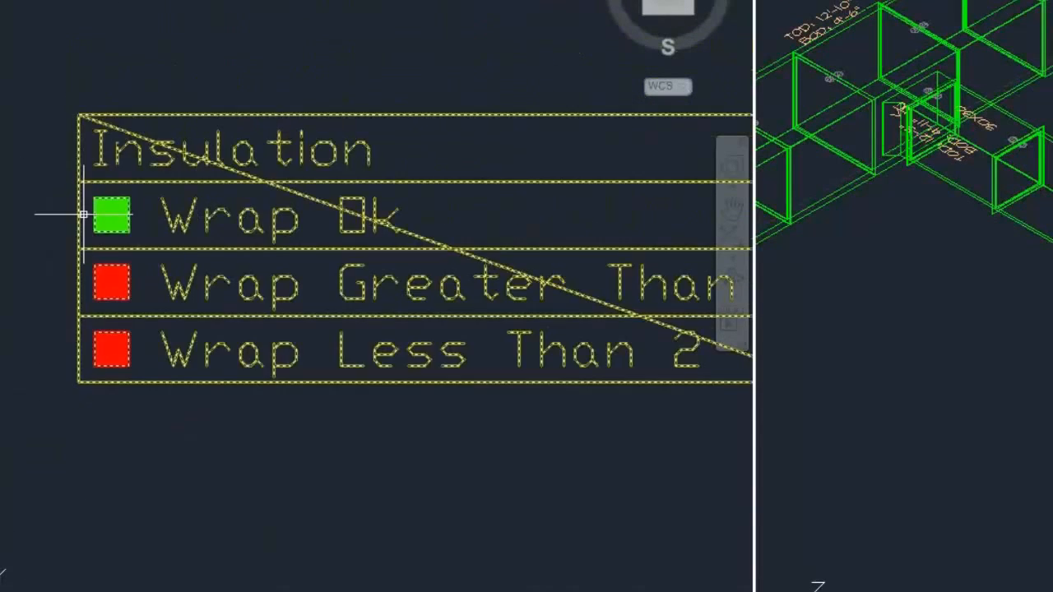
scroll(329, 144, "down", 3)
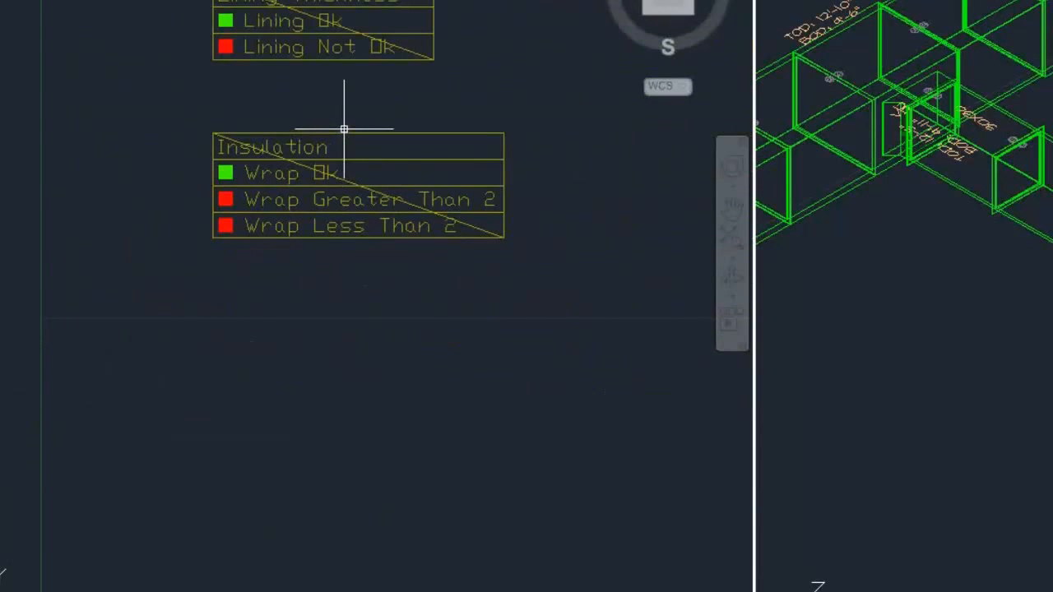
scroll(300, 125, "up", 2)
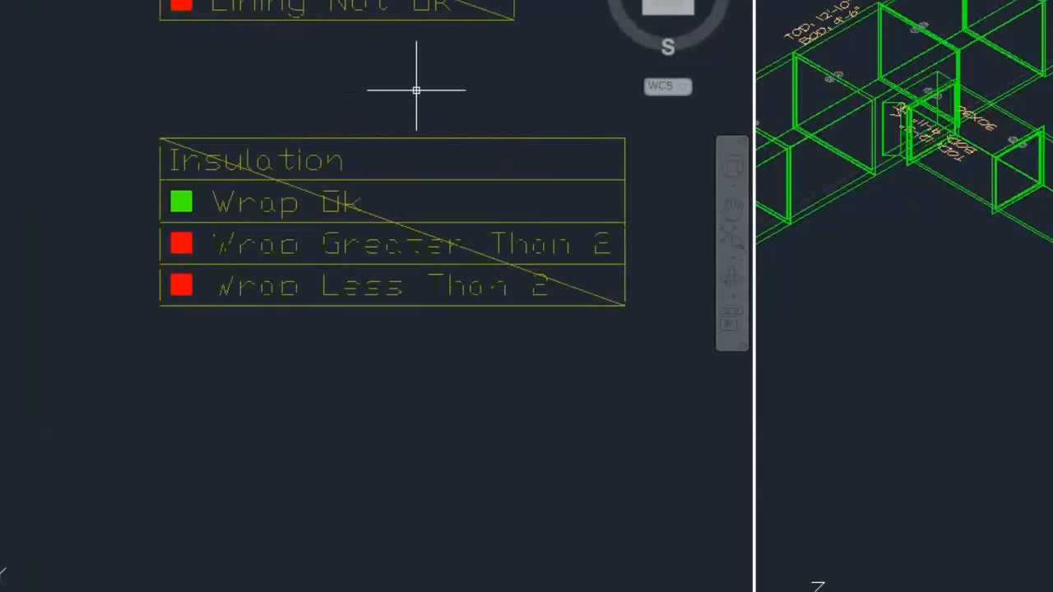
scroll(394, 95, "down", 2)
scroll(395, 96, "down", 2)
middle_click_drag(419, 93, 282, 148)
scroll(376, 155, "down", 4)
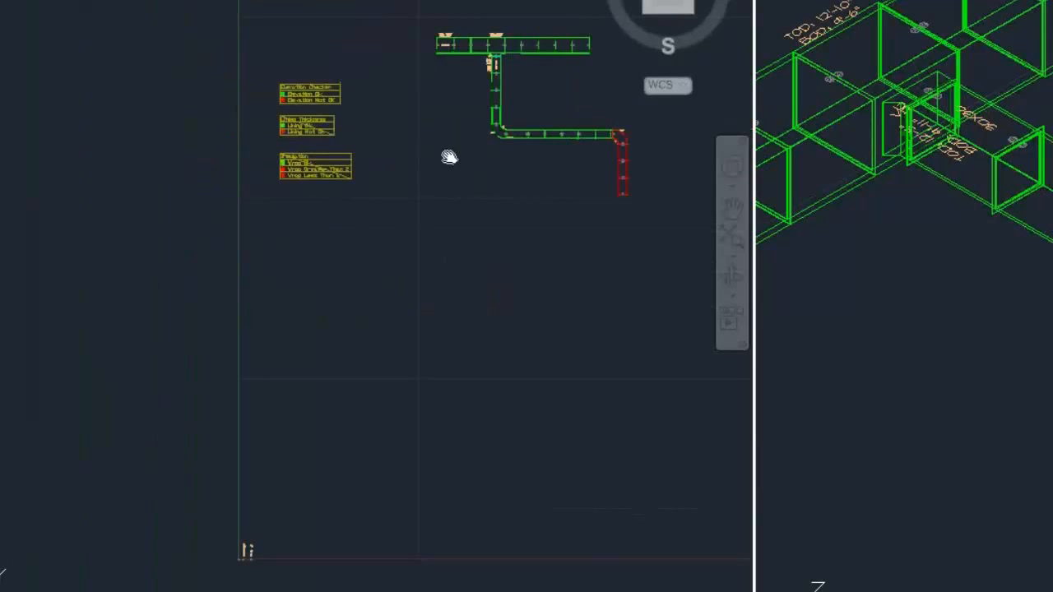
middle_click_drag(449, 157, 309, 208)
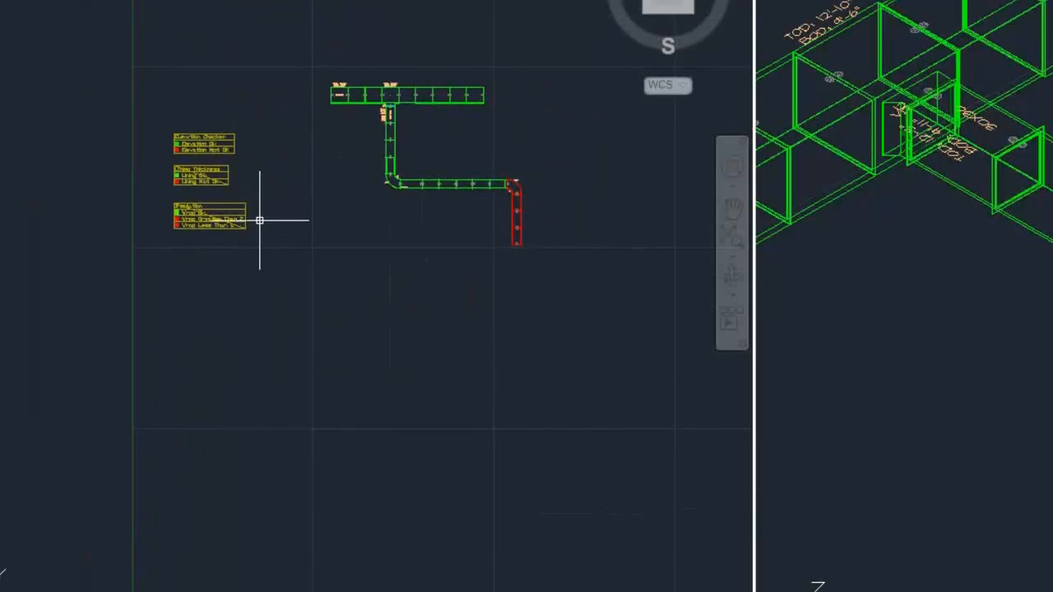
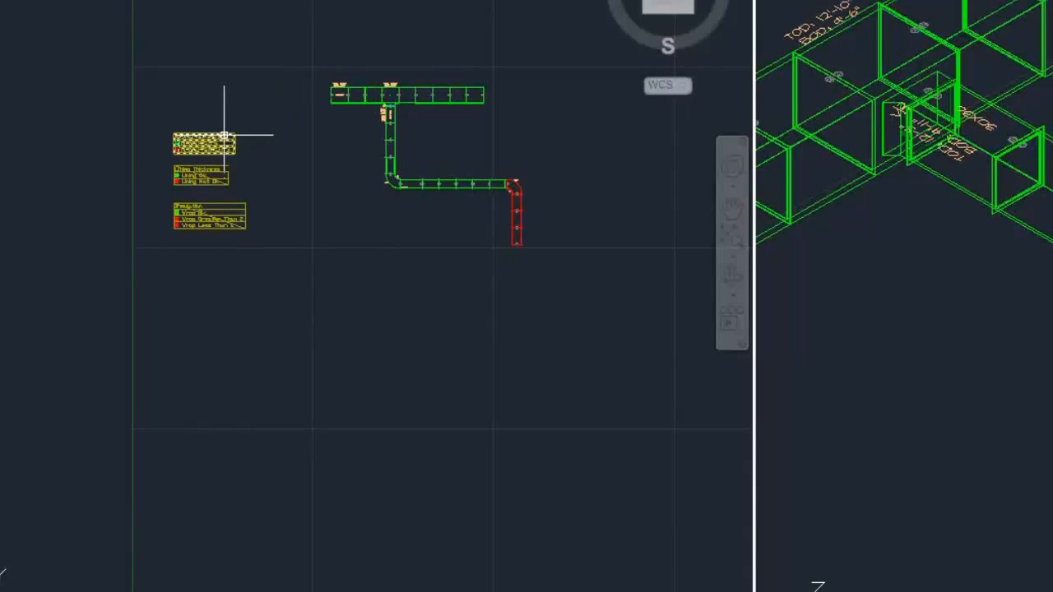
Step: Set the legend symbol of the Insulation legend's display theme style to Circle and accept the style properties
scroll(223, 129, "up", 4)
left_click(223, 346)
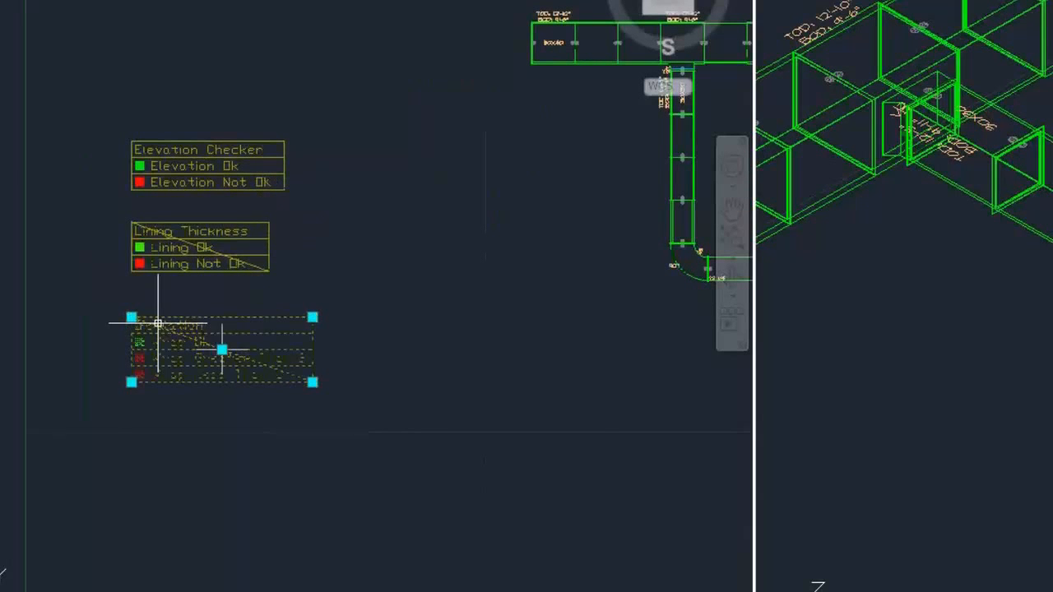
right_click(159, 327)
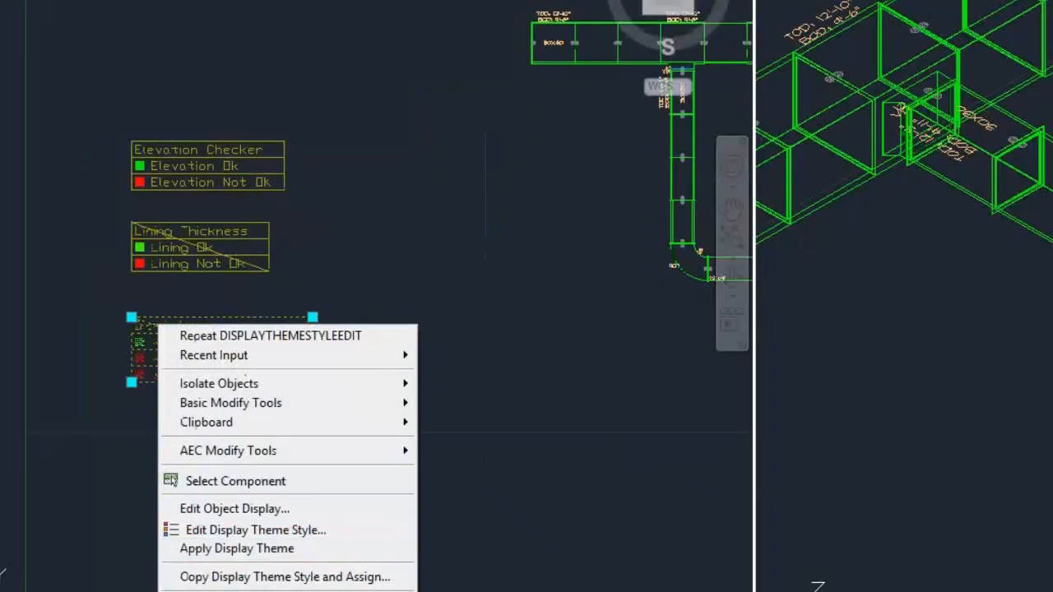
left_click(232, 530)
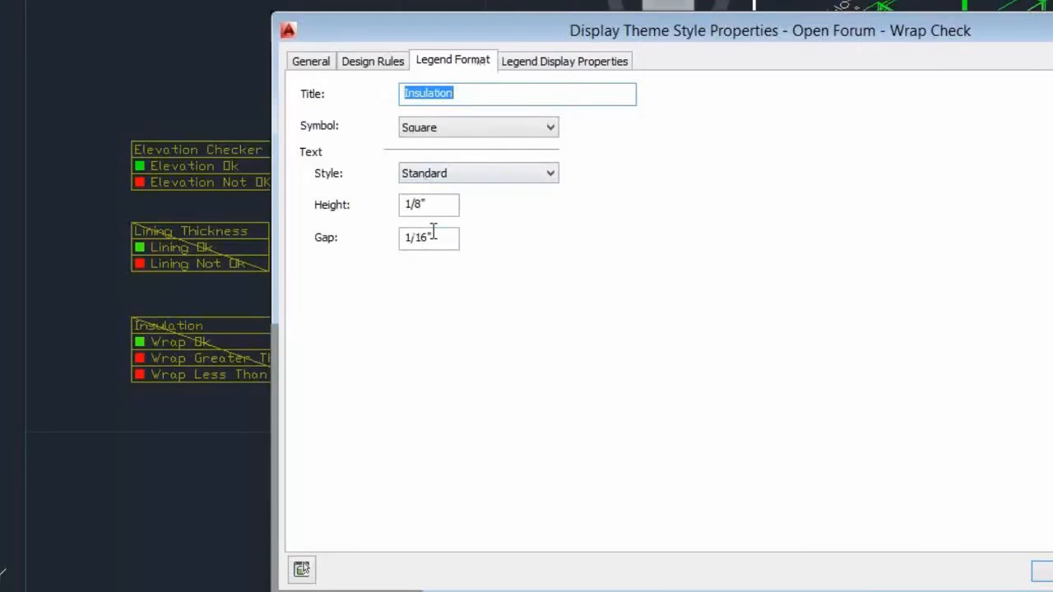
left_click(522, 130)
left_click(426, 160)
left_click(427, 163)
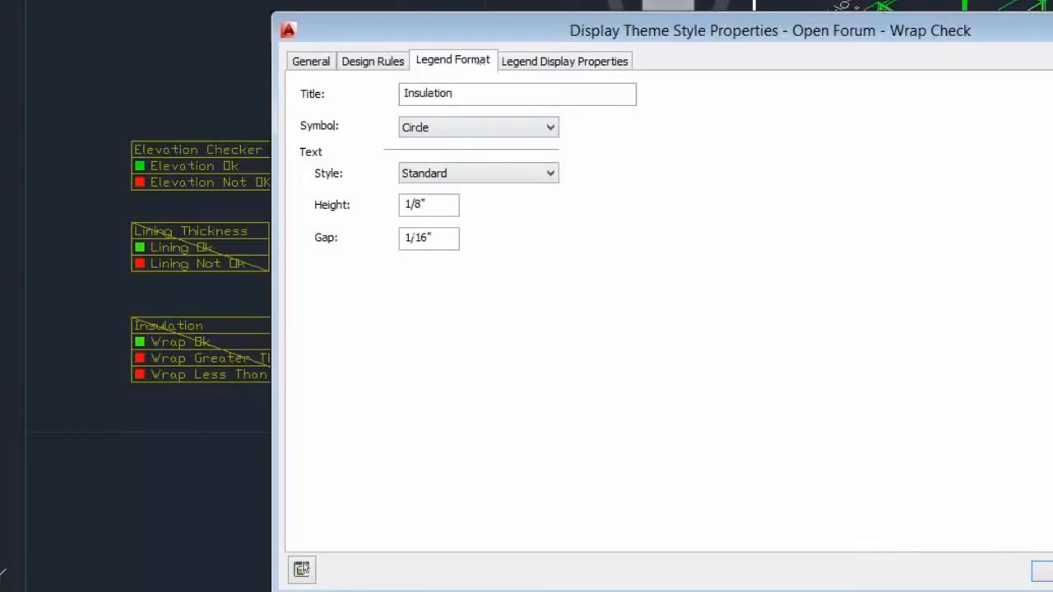
left_click(1044, 572)
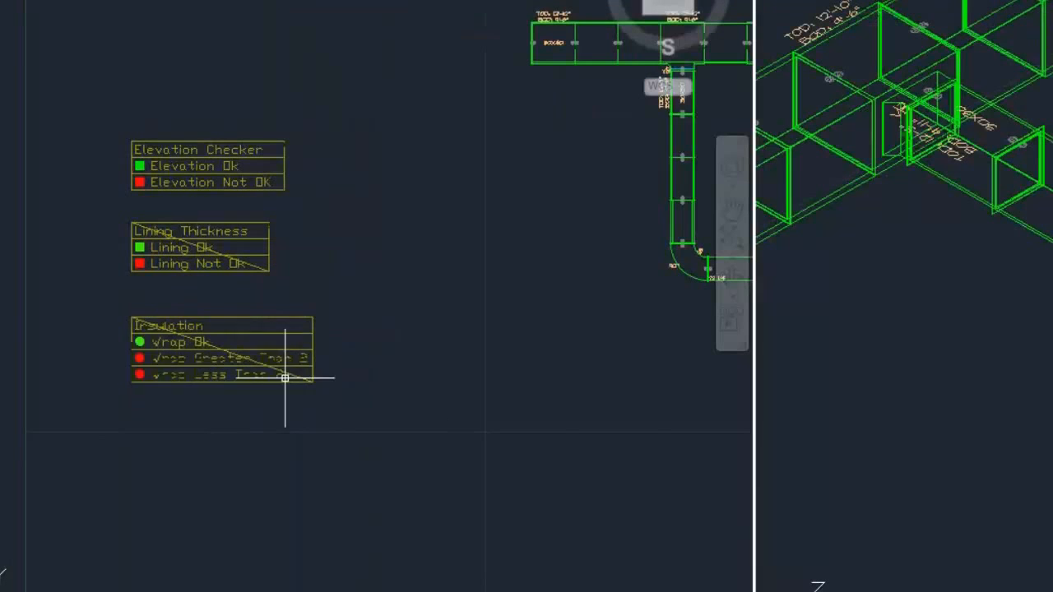
Step: Enable a style override for the General display representation in the Insulation legend's display properties
scroll(183, 377, "up", 4)
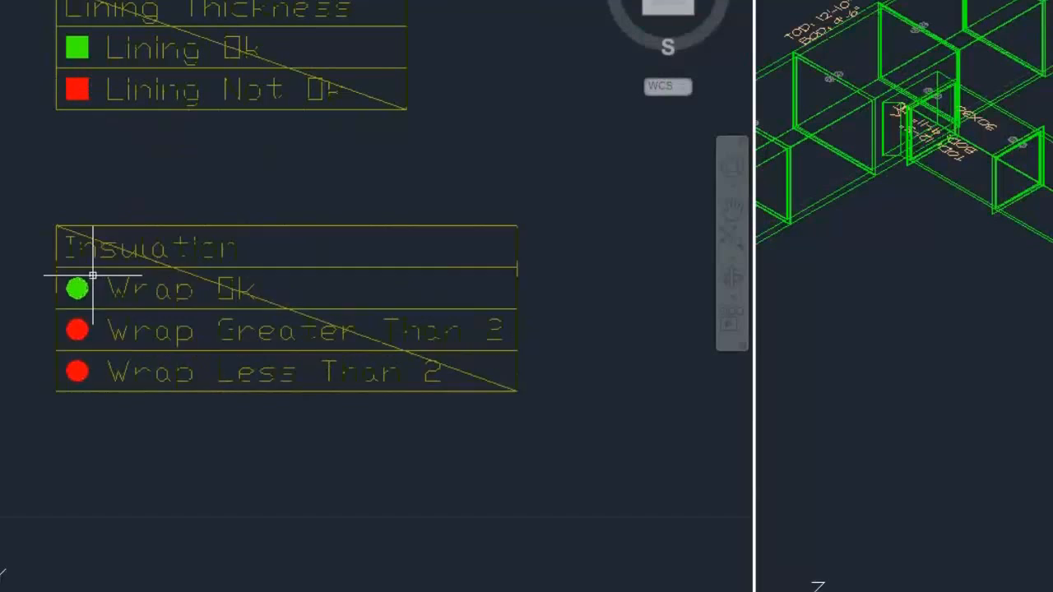
left_click(244, 303)
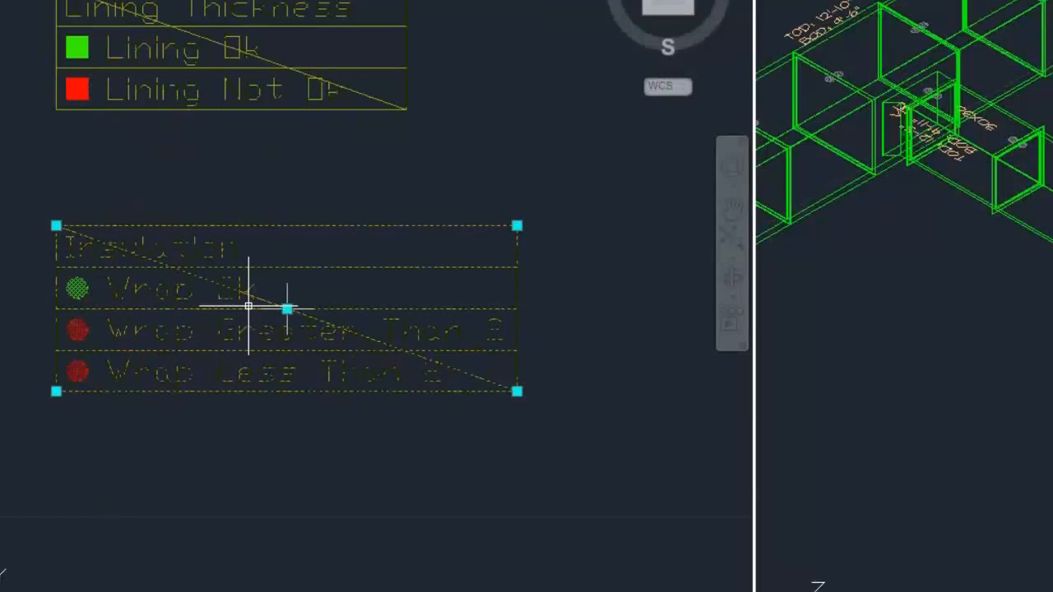
right_click(200, 236)
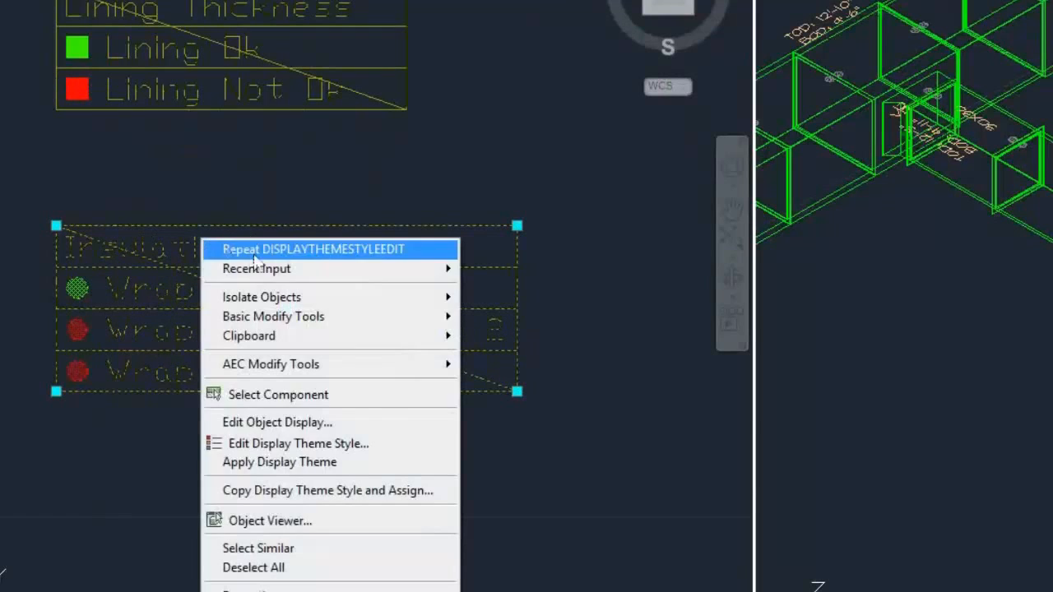
left_click(288, 447)
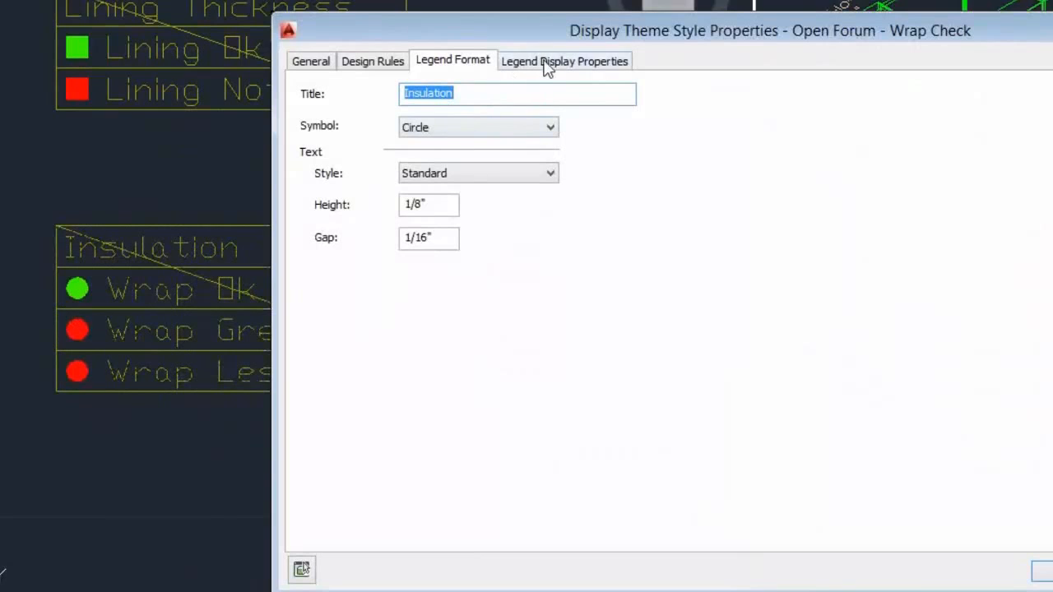
left_click(547, 67)
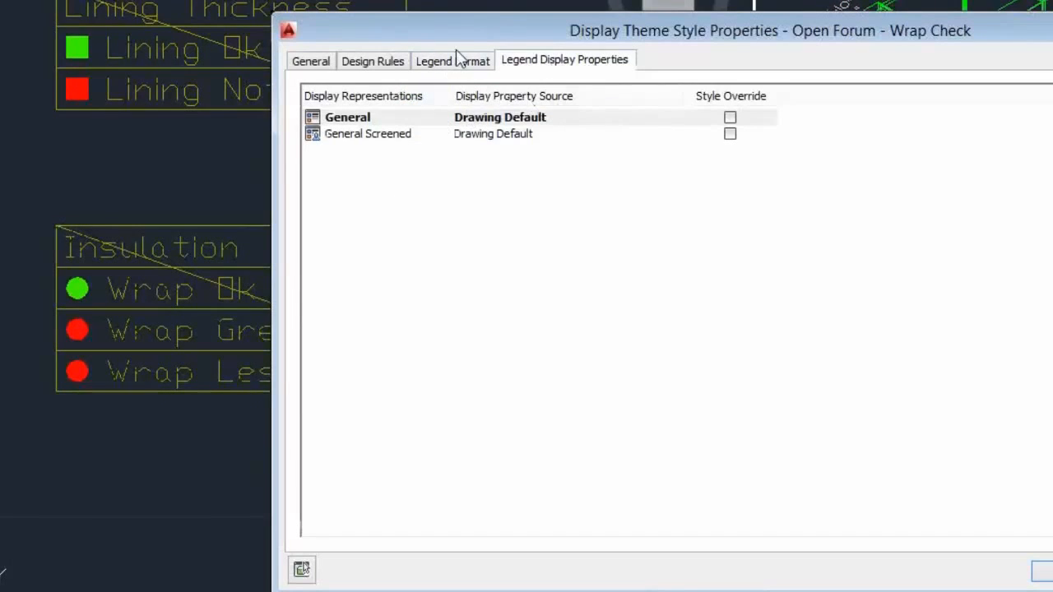
left_click_drag(459, 25, 339, 4)
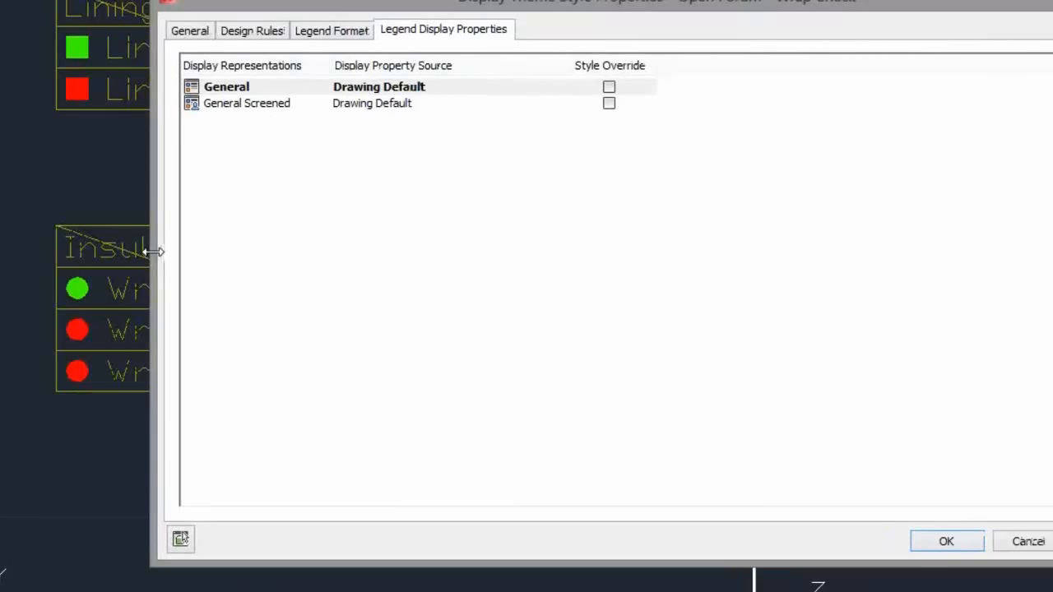
left_click_drag(152, 250, 359, 247)
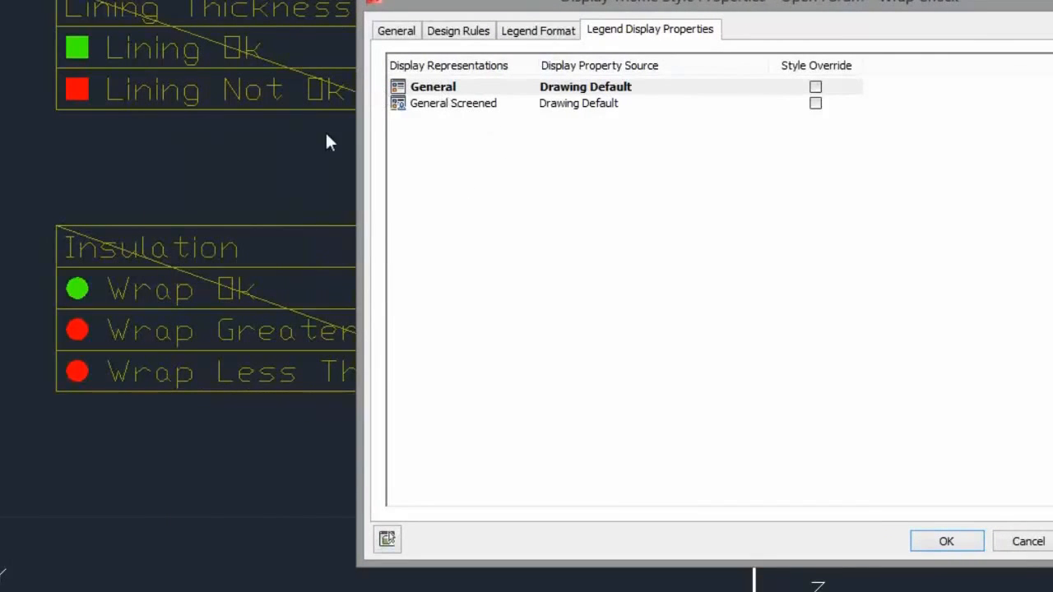
left_click(423, 89)
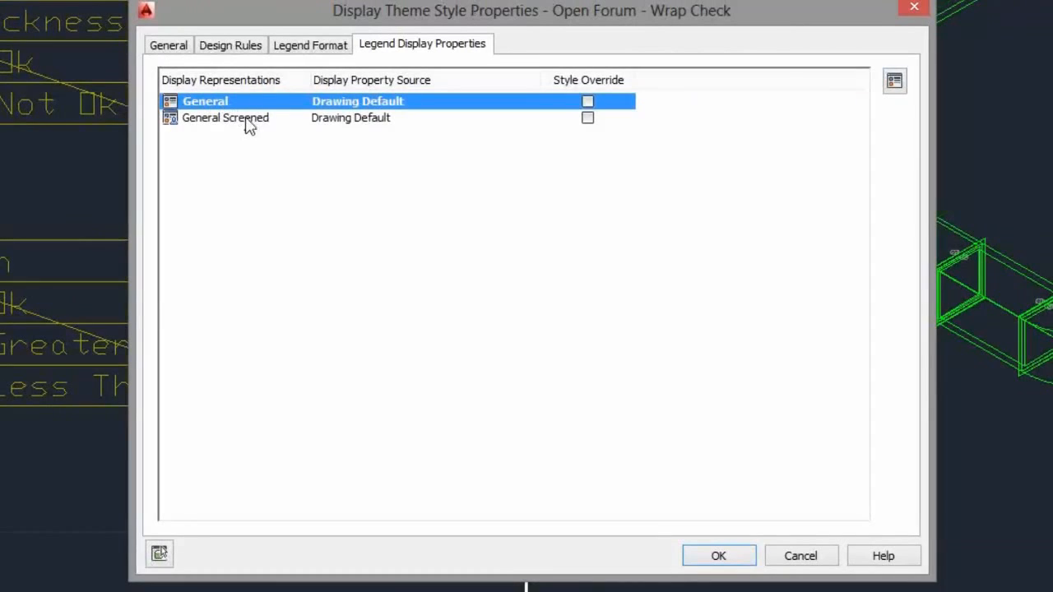
left_click(587, 101)
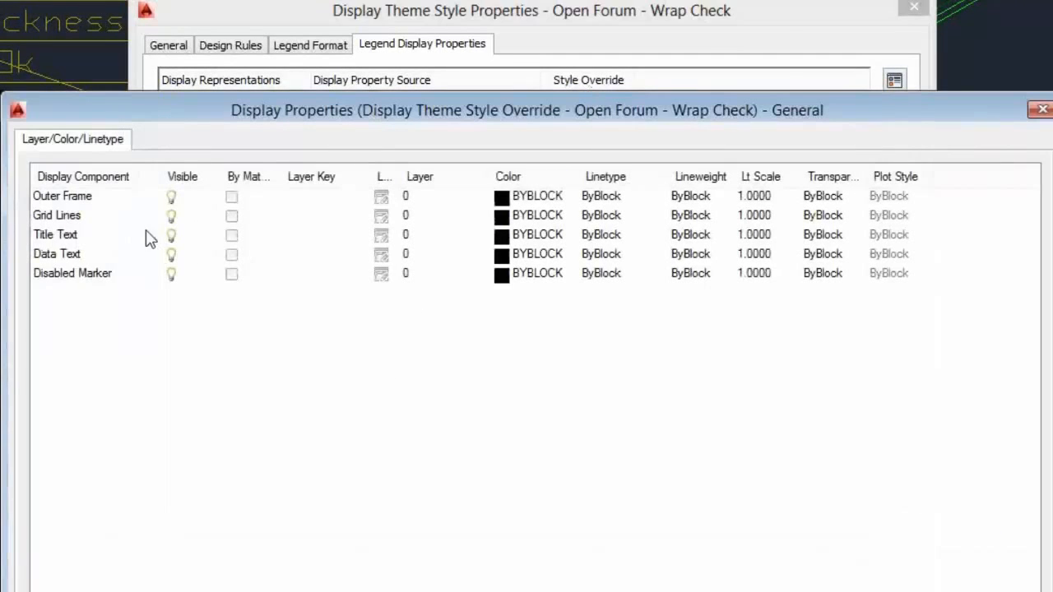
Step: Hide the Outer Frame, Grid Lines and Disabled Marker in the General style override of the Wrap Check theme and apply it
left_click(172, 197)
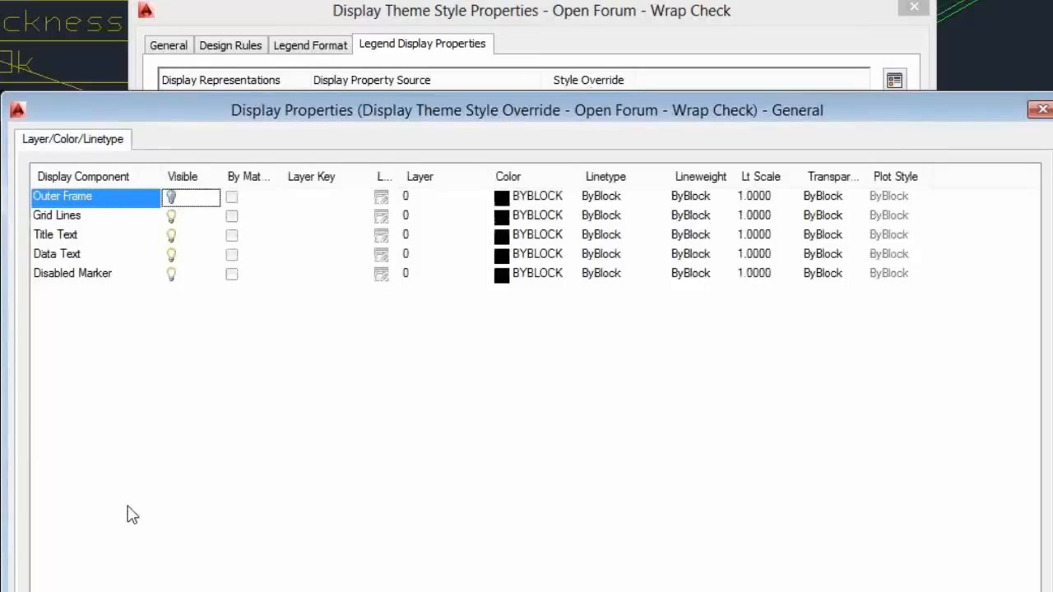
left_click(172, 217)
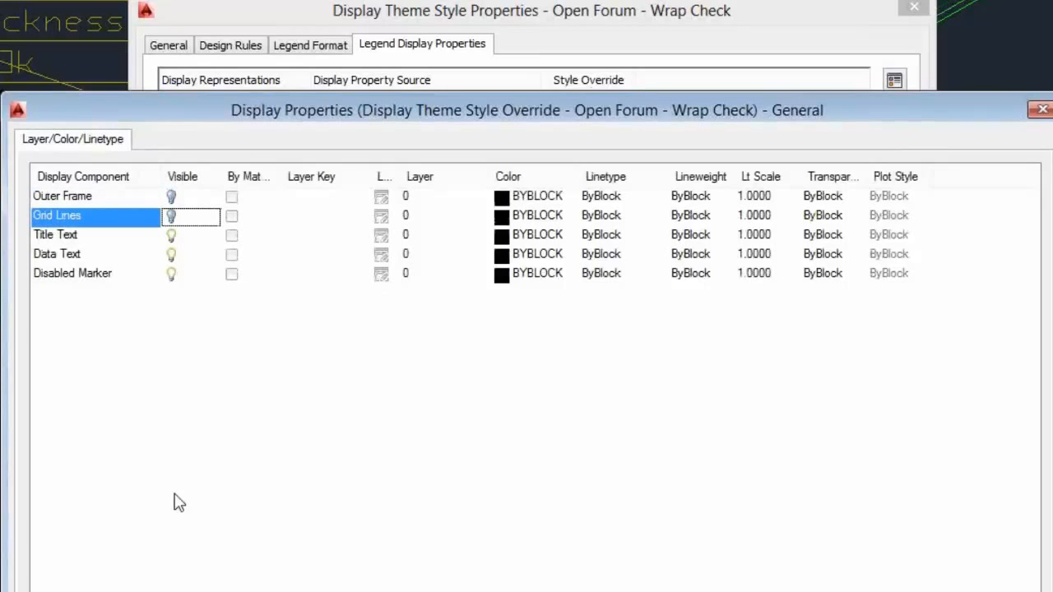
left_click(171, 275)
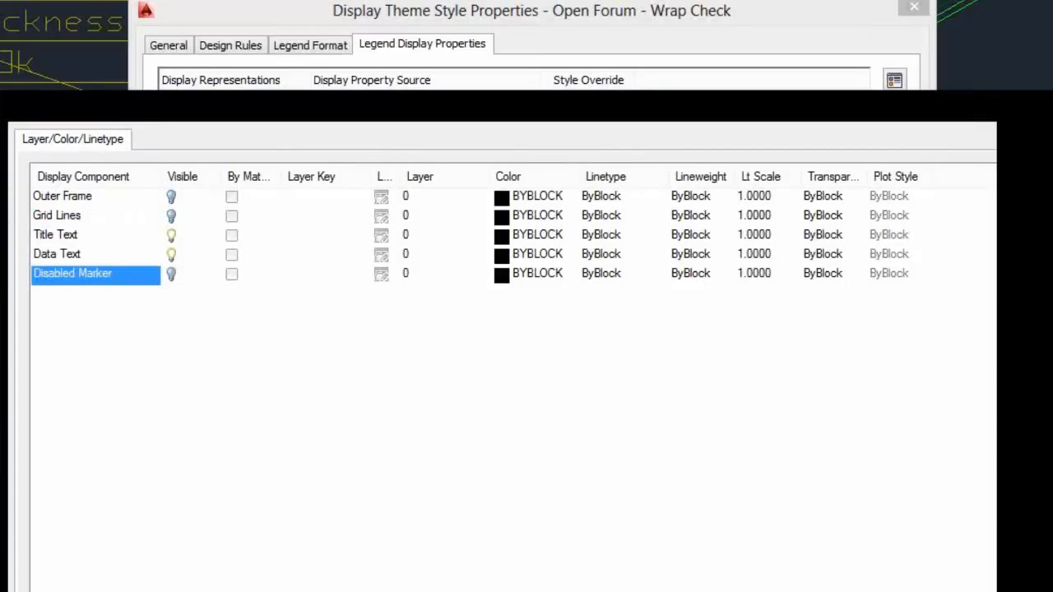
key("Return")
left_click(721, 556)
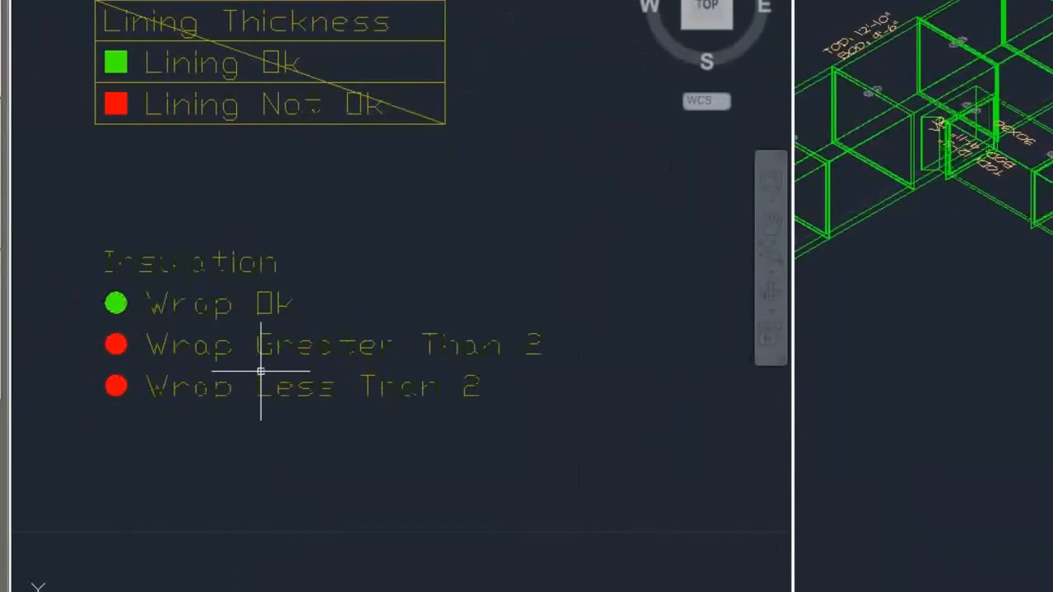
Step: Apply the Insulation legend's display theme to the viewport and disable it again
scroll(255, 480, "down", 4)
middle_click_drag(359, 501, 301, 384)
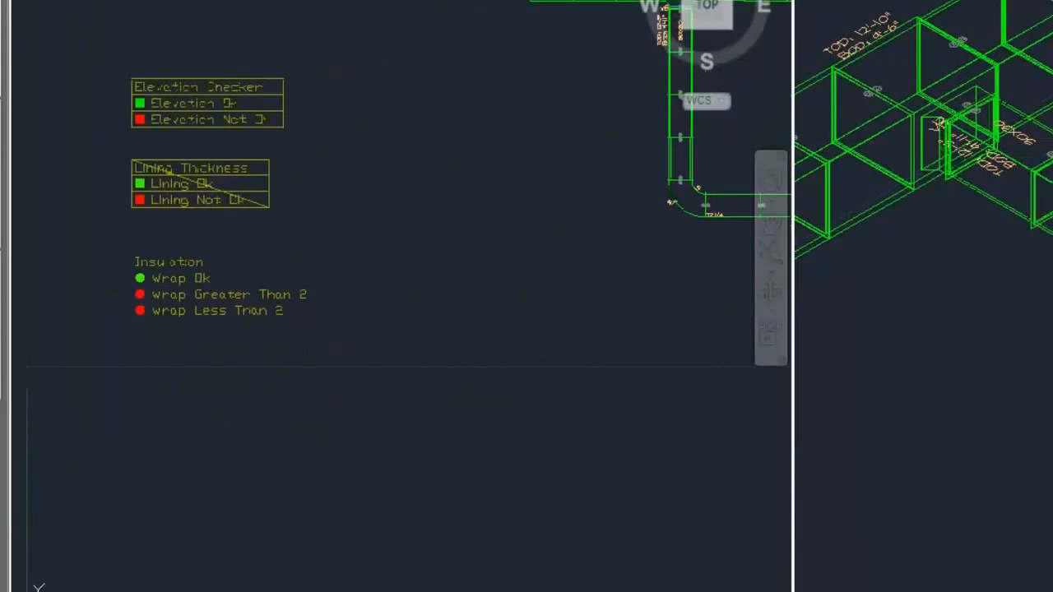
scroll(231, 229, "up", 2)
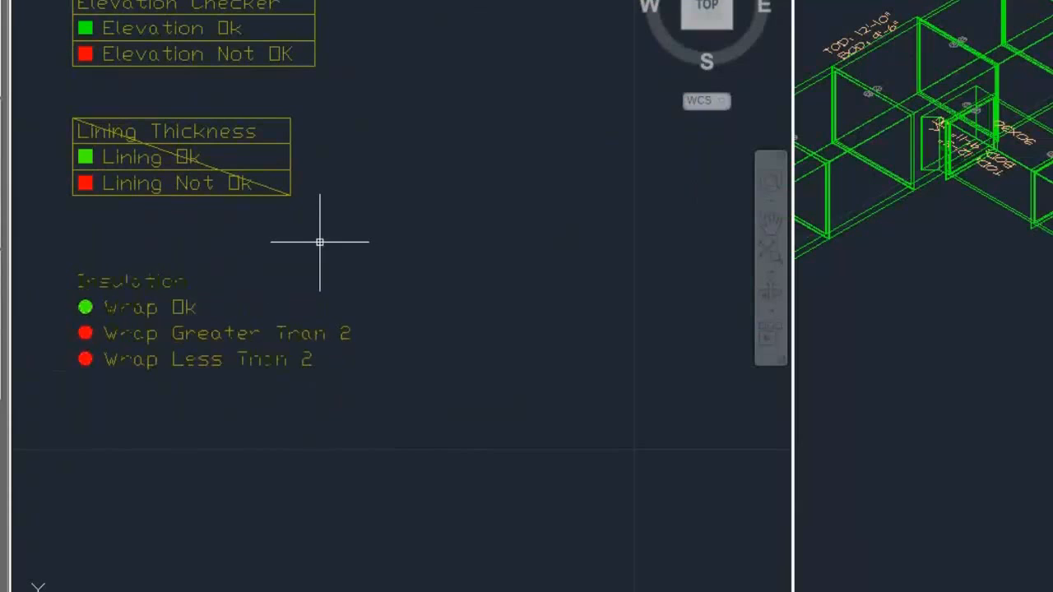
scroll(317, 240, "down", 4)
scroll(259, 259, "up", 4)
left_click(252, 257)
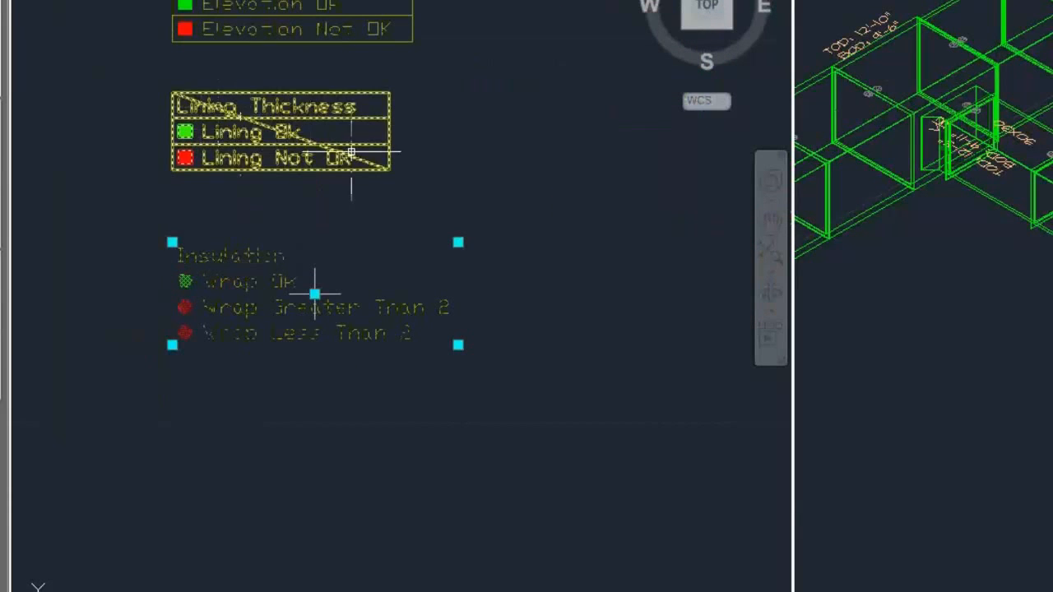
scroll(484, 226, "down", 2)
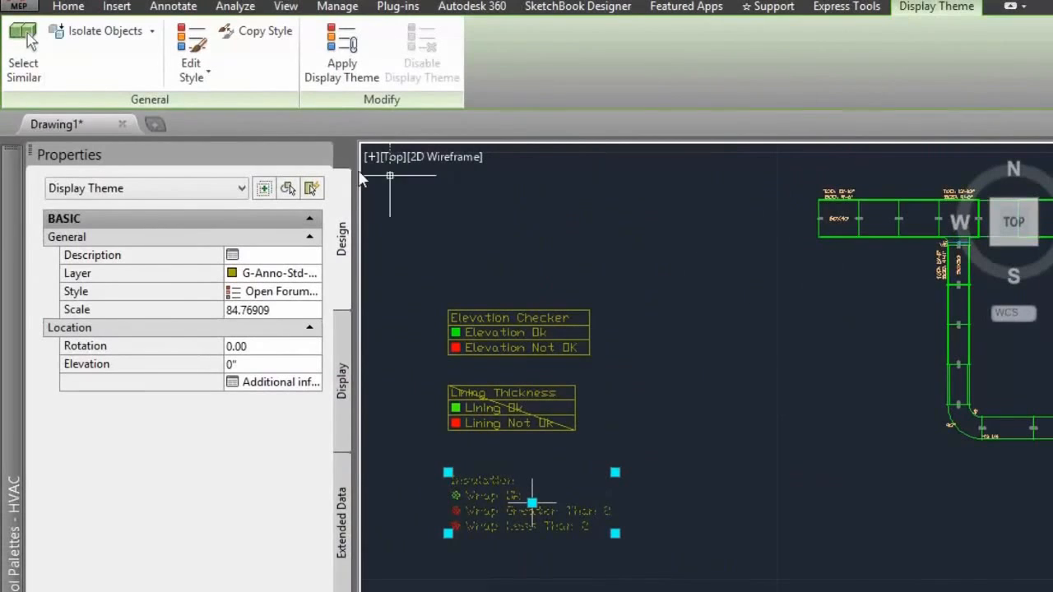
left_click(341, 57)
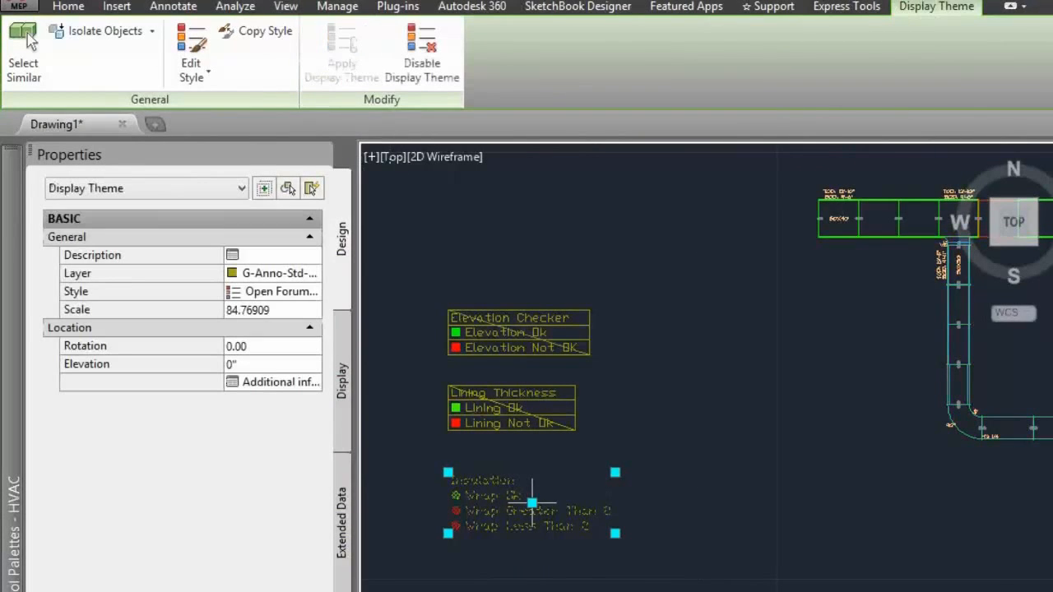
left_click(417, 65)
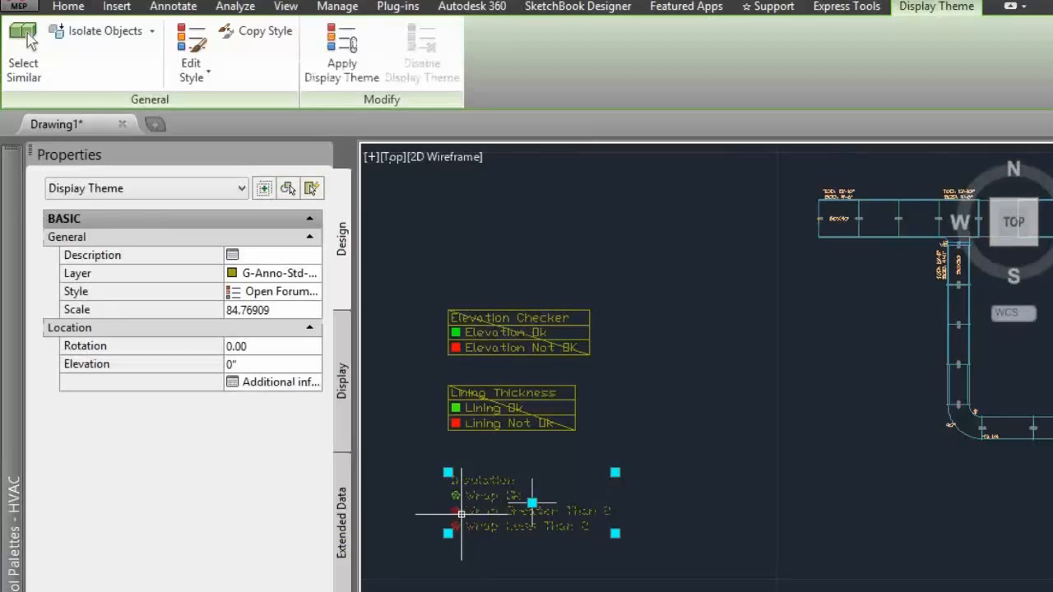
Step: In the Insulation legend's theme style, make Outer Frame, Grid Lines and Disabled Marker visible again and remove the General style override
scroll(529, 501, "up", 4)
right_click(491, 467)
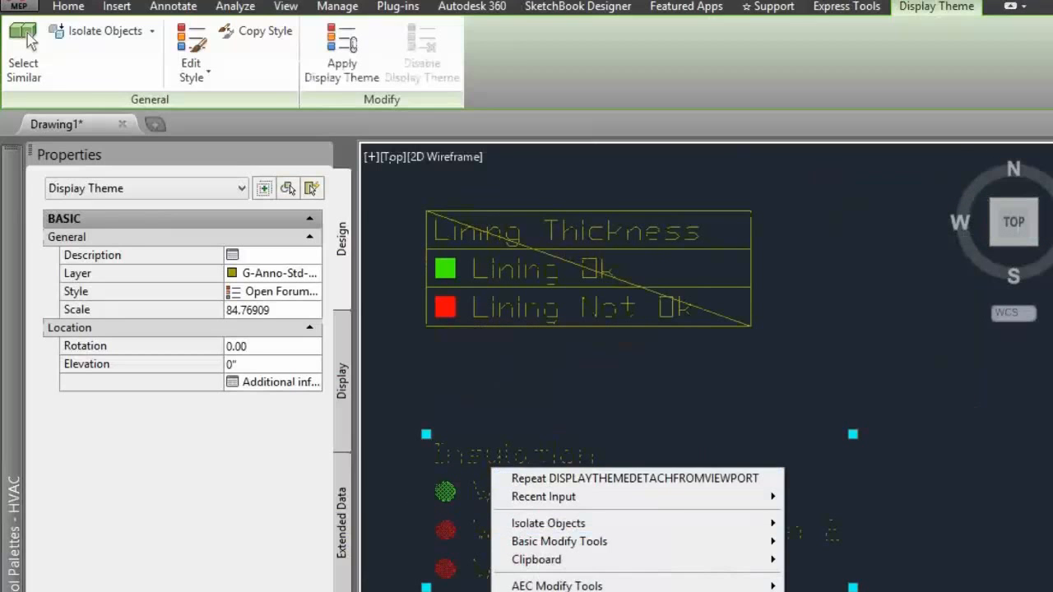
left_click(575, 591)
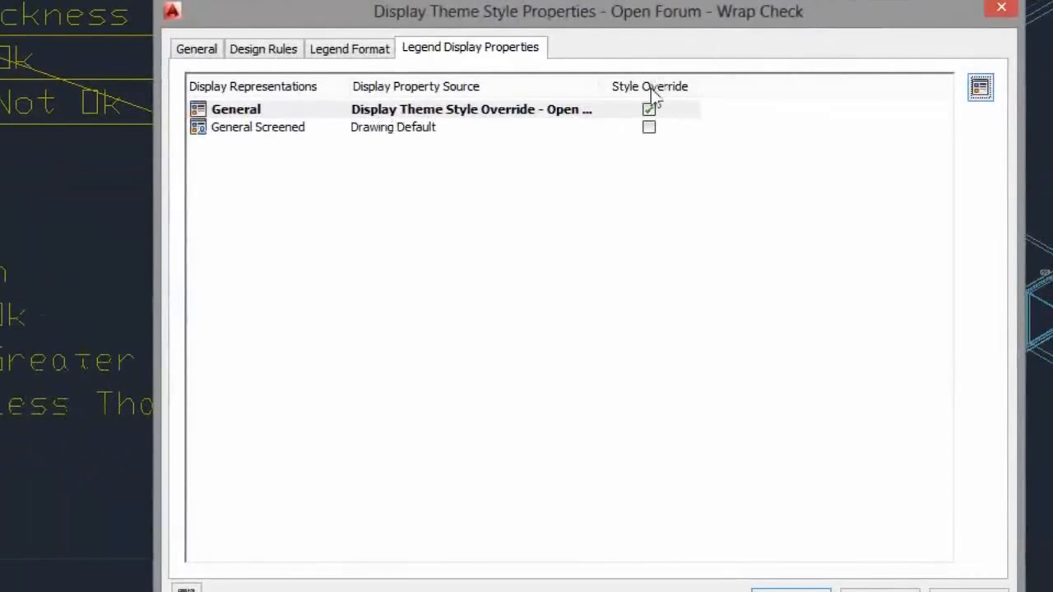
left_click(649, 110)
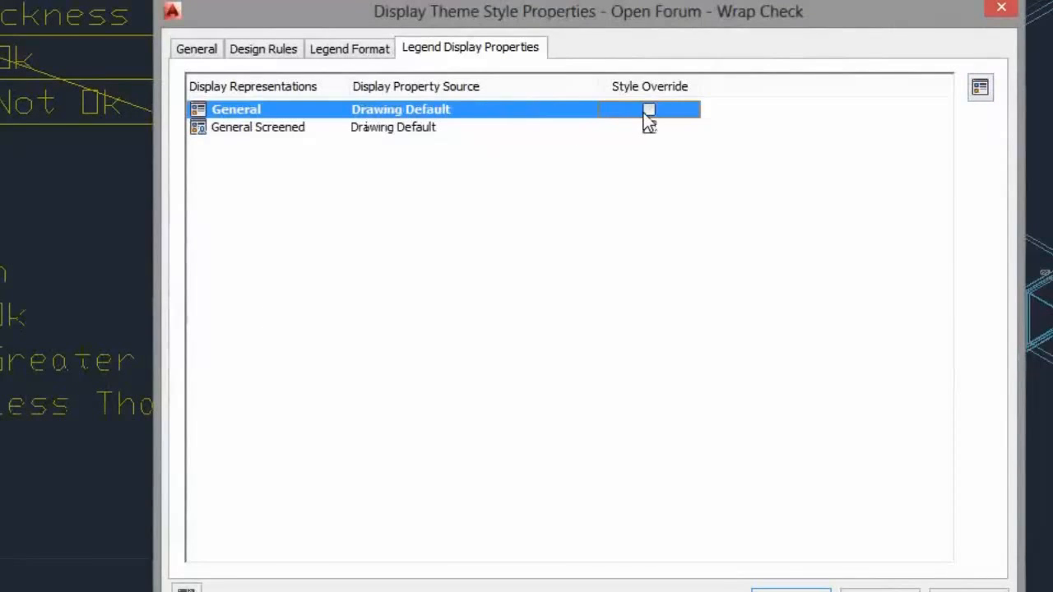
left_click(649, 109)
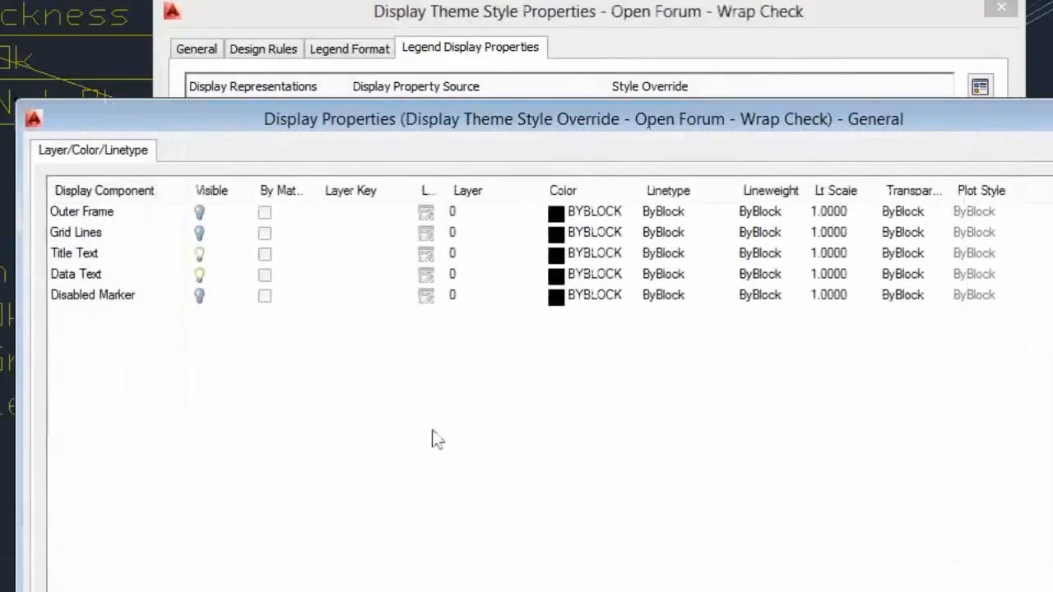
left_click(203, 212)
left_click(200, 234)
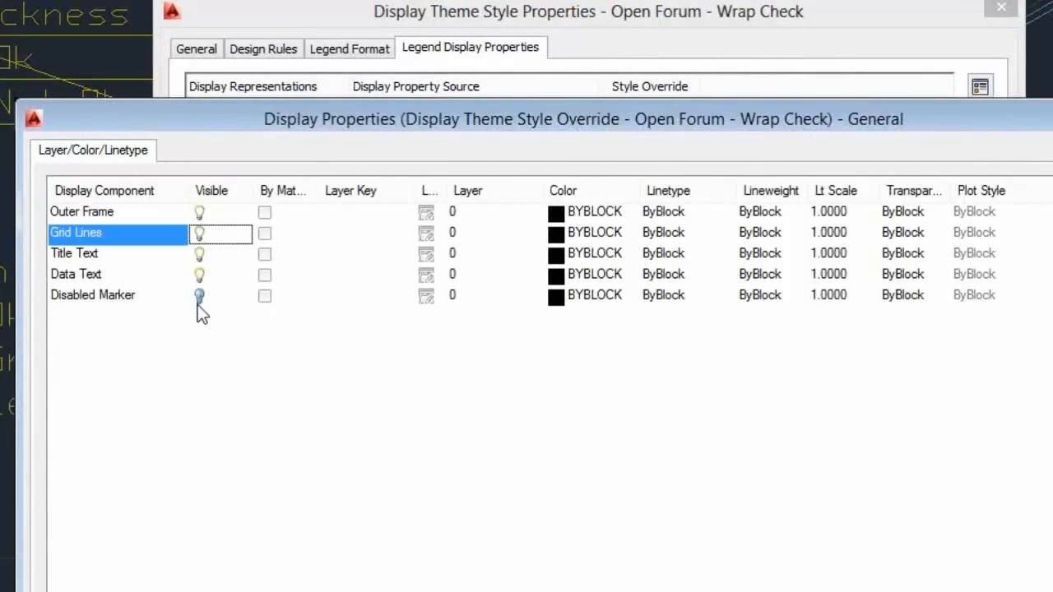
left_click(199, 295)
key("Return")
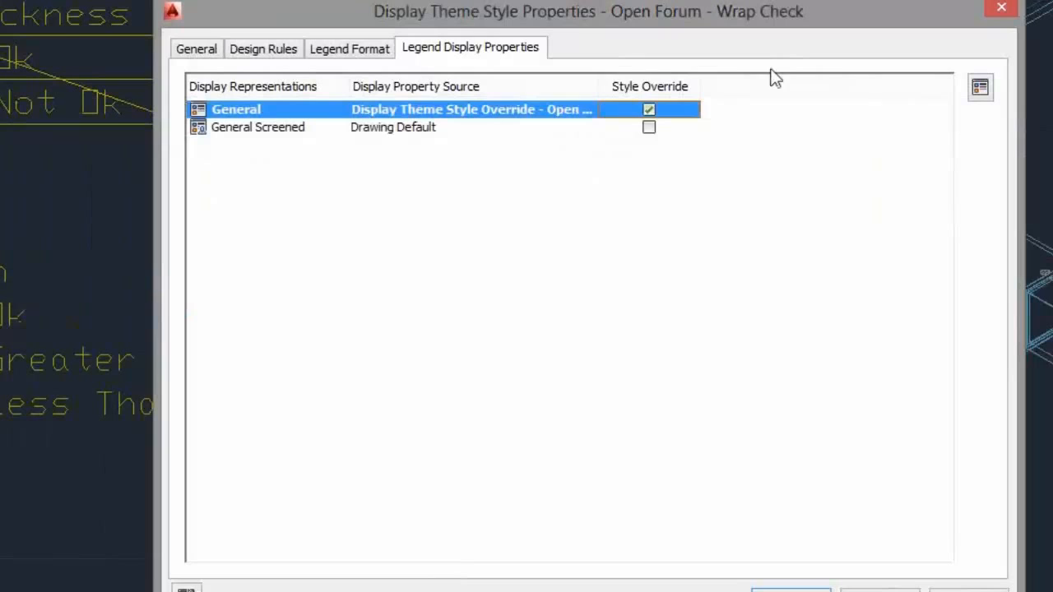
left_click(650, 111)
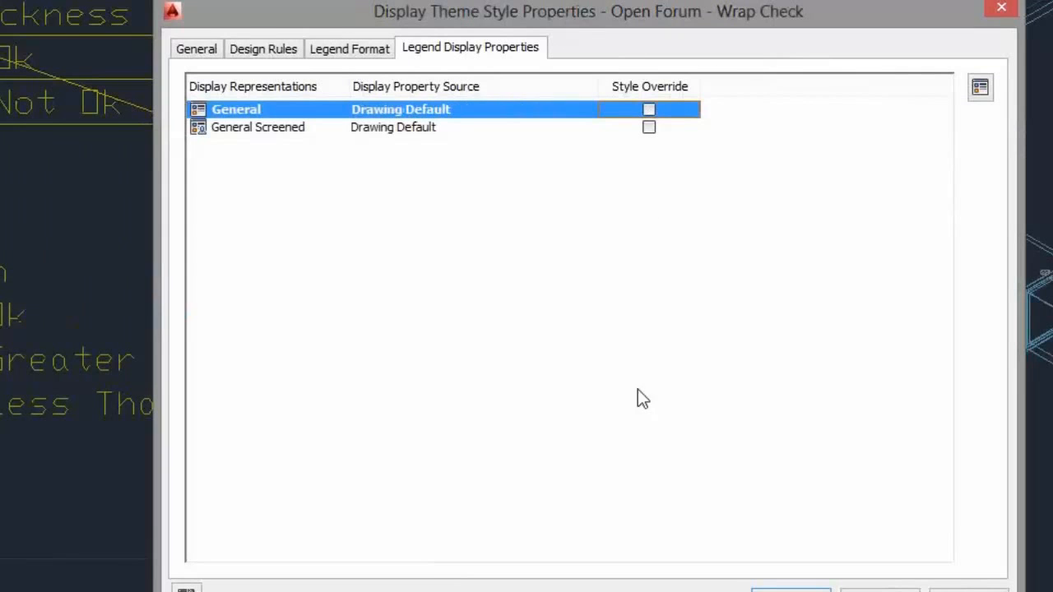
Step: Hide the Outer Frame, Grid Lines and Disabled Marker in the drawing default of the General representation for all theme legends
double_click(237, 109)
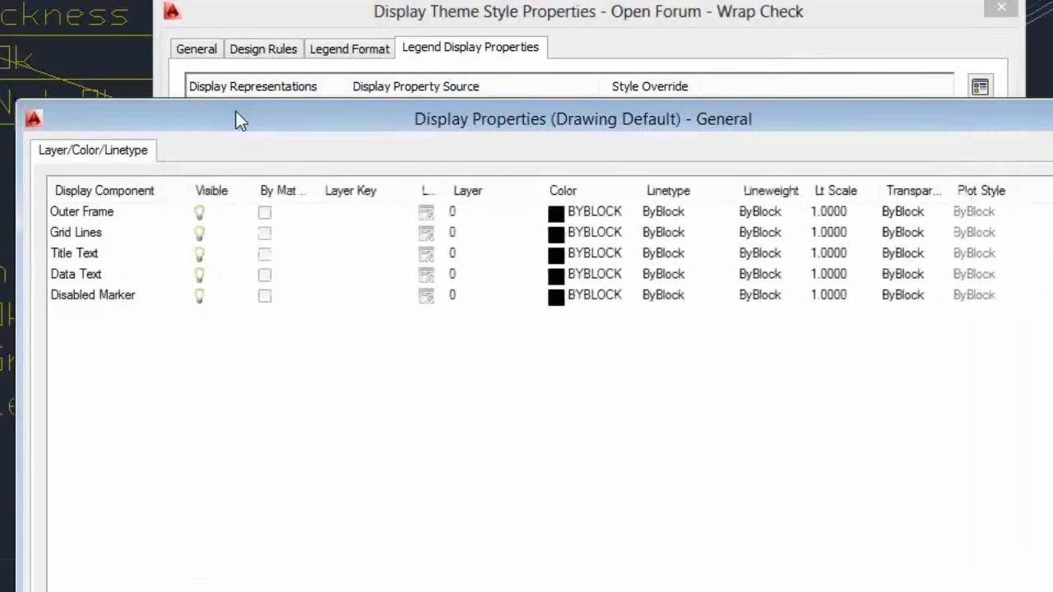
left_click(200, 213)
left_click(200, 254)
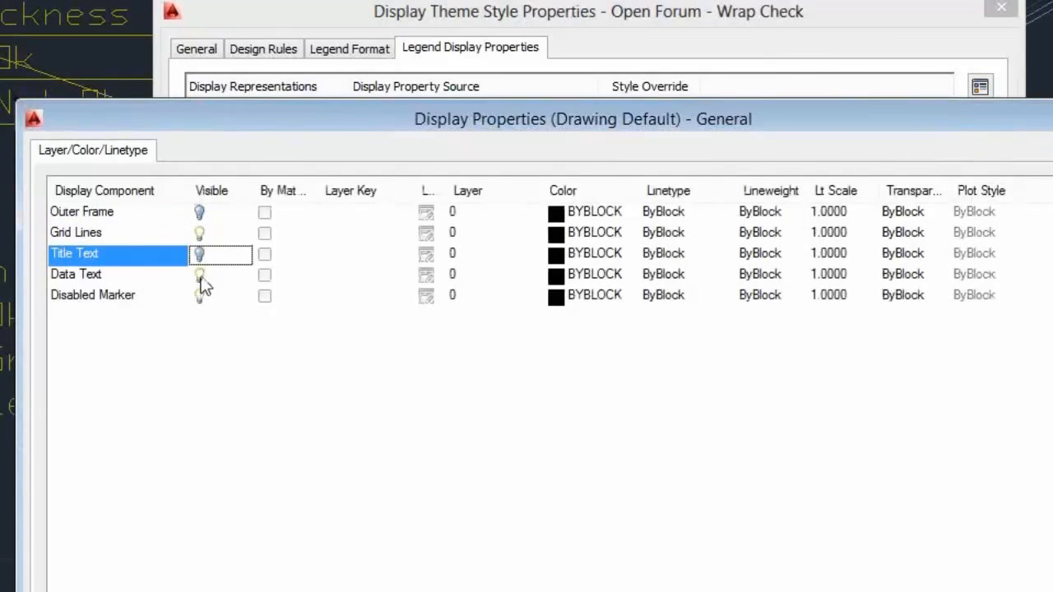
left_click(199, 232)
left_click(199, 254)
left_click(199, 296)
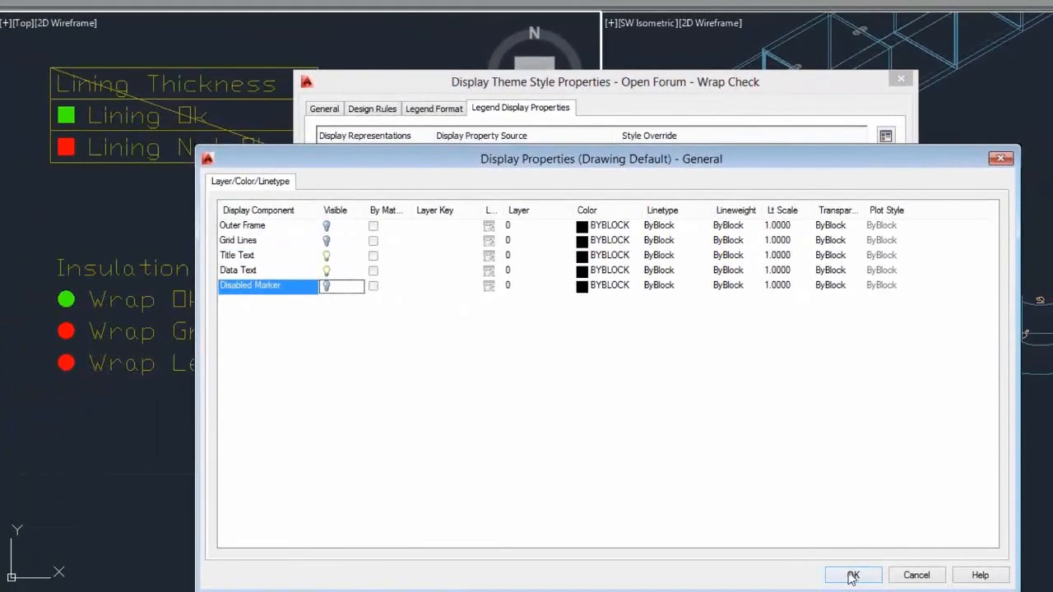
left_click(852, 576)
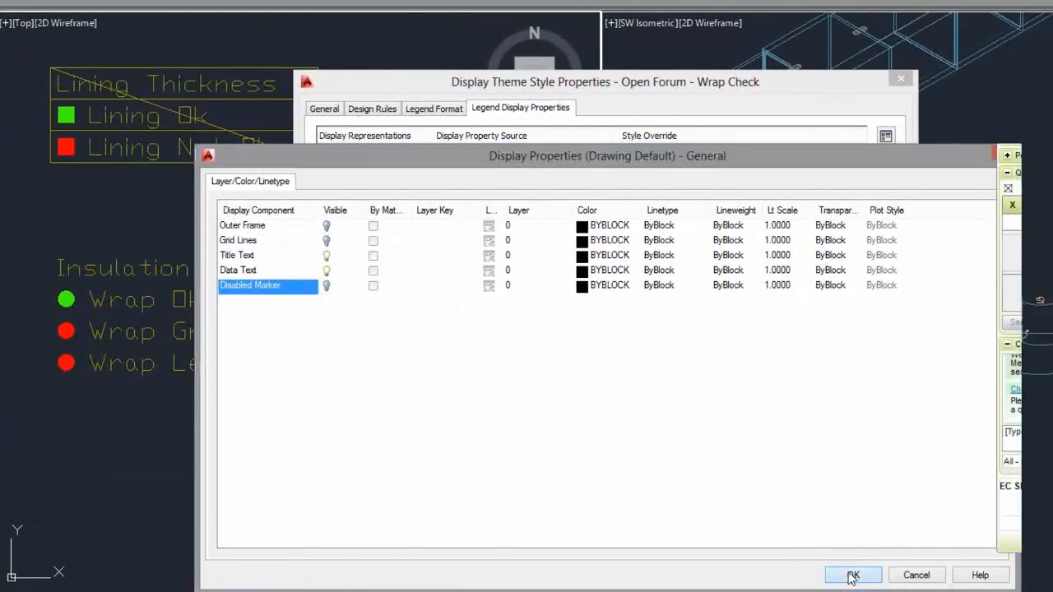
left_click(749, 504)
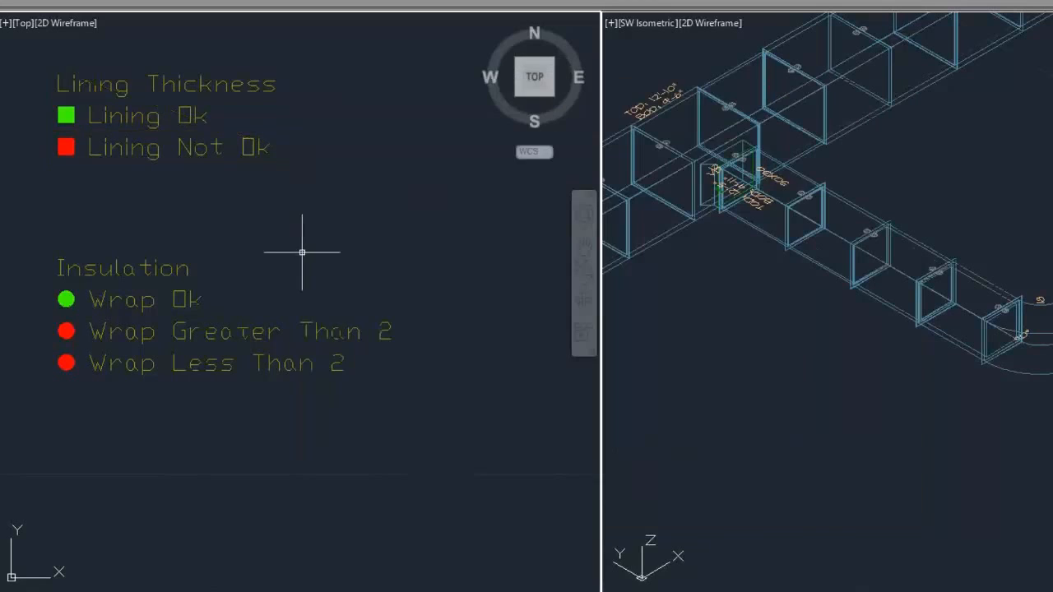
Step: Make Outer Frame, Grid Lines and Disabled Marker visible again in the drawing default of the General representation, through the Insulation legend's style
scroll(301, 246, "down", 3)
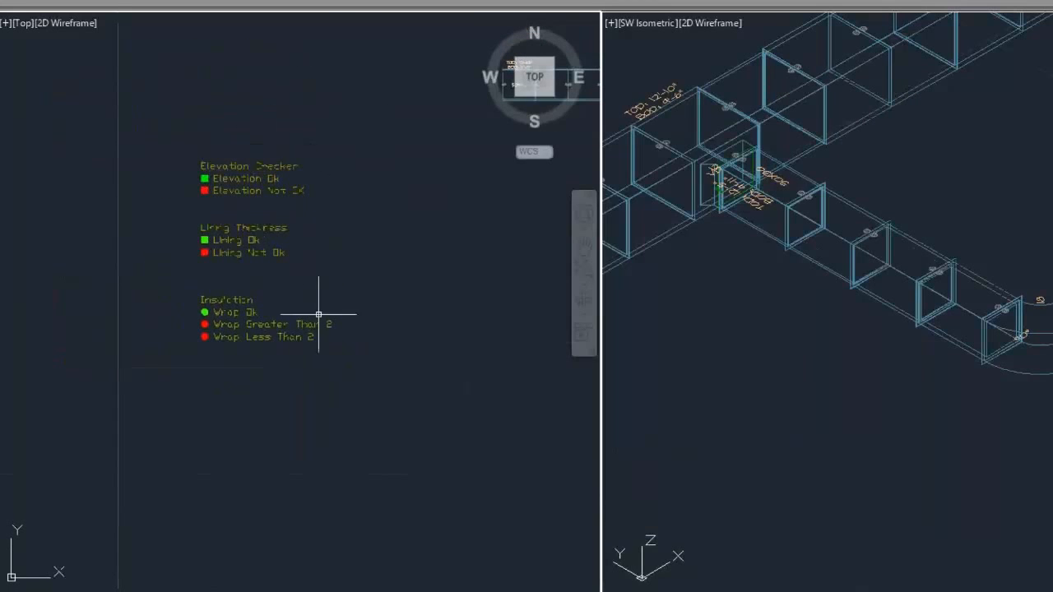
scroll(254, 283, "up", 2)
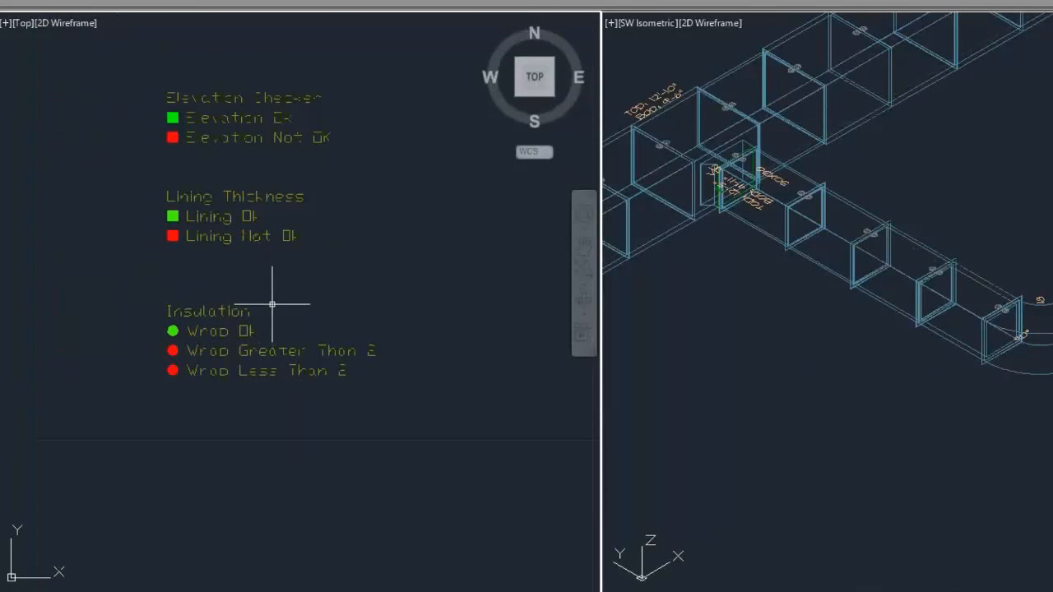
middle_click_drag(270, 278, 221, 253)
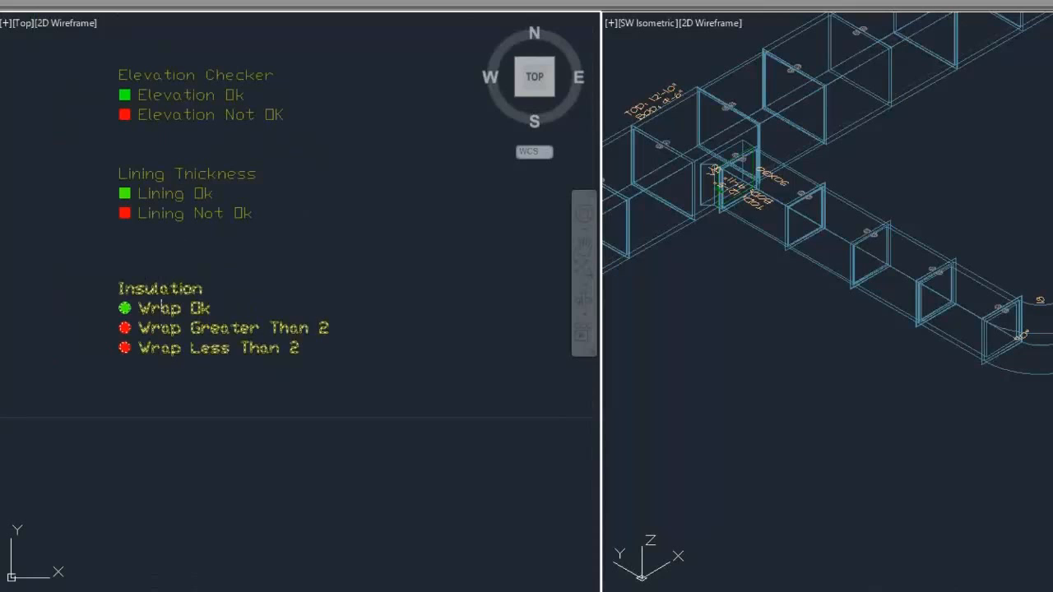
left_click(161, 283)
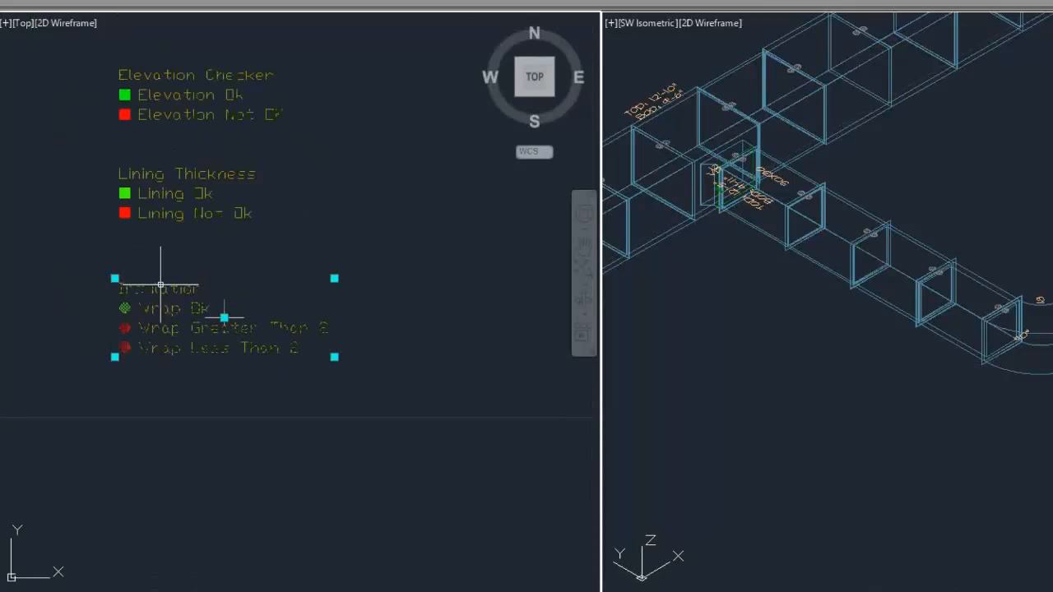
right_click(161, 284)
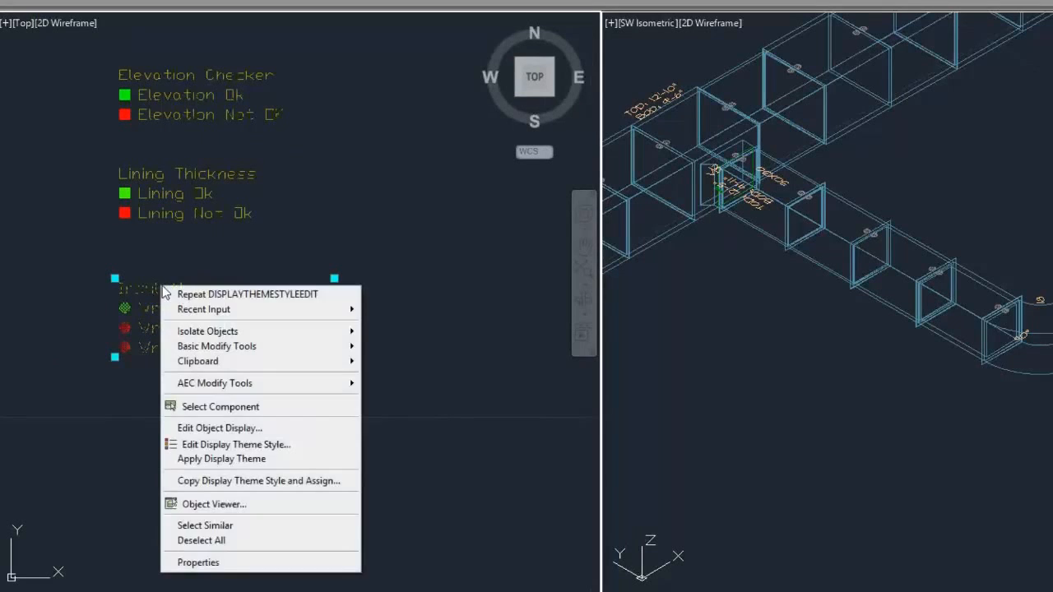
left_click(214, 444)
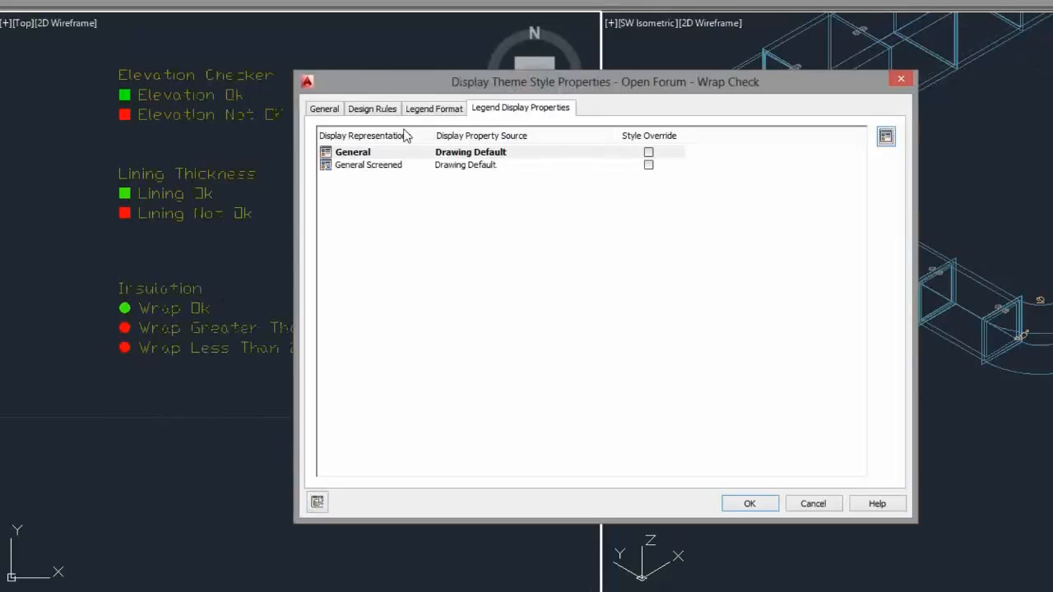
left_click(352, 154)
double_click(352, 154)
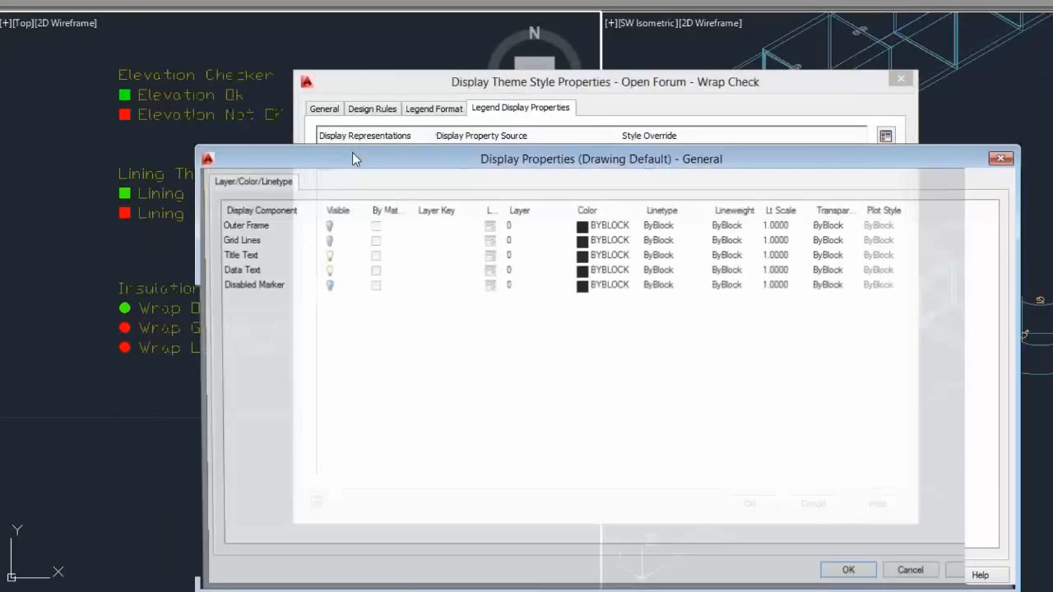
left_click(327, 226)
left_click(327, 241)
left_click(327, 287)
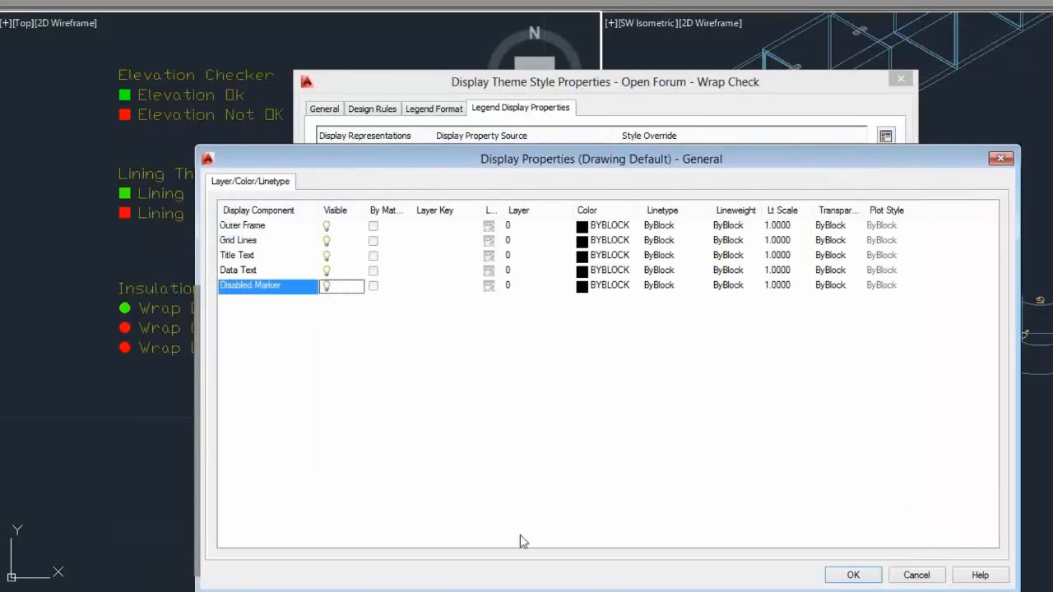
left_click(860, 573)
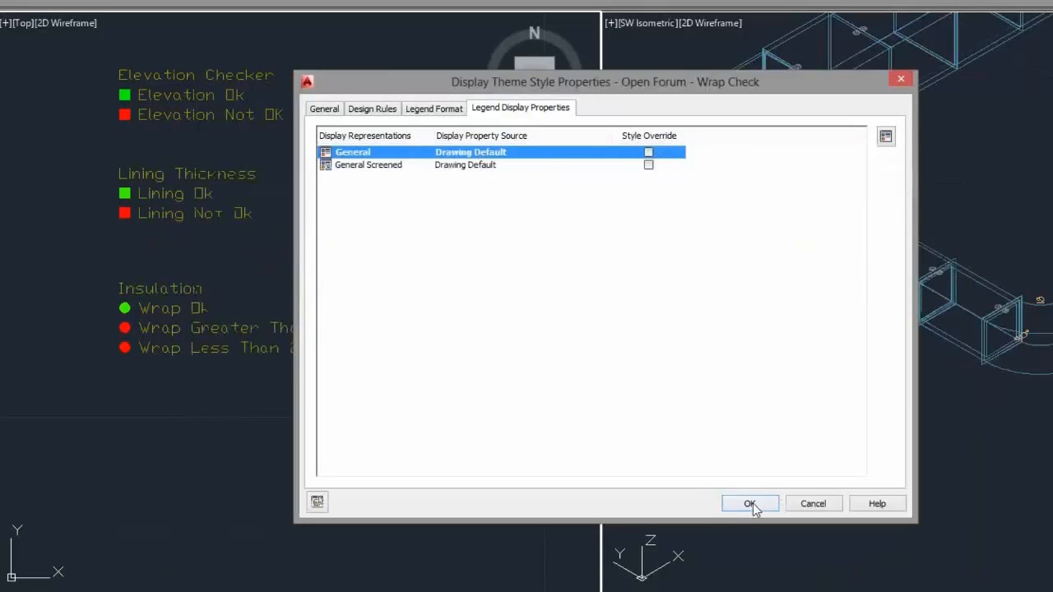
left_click(745, 505)
scroll(255, 284, "down", 4)
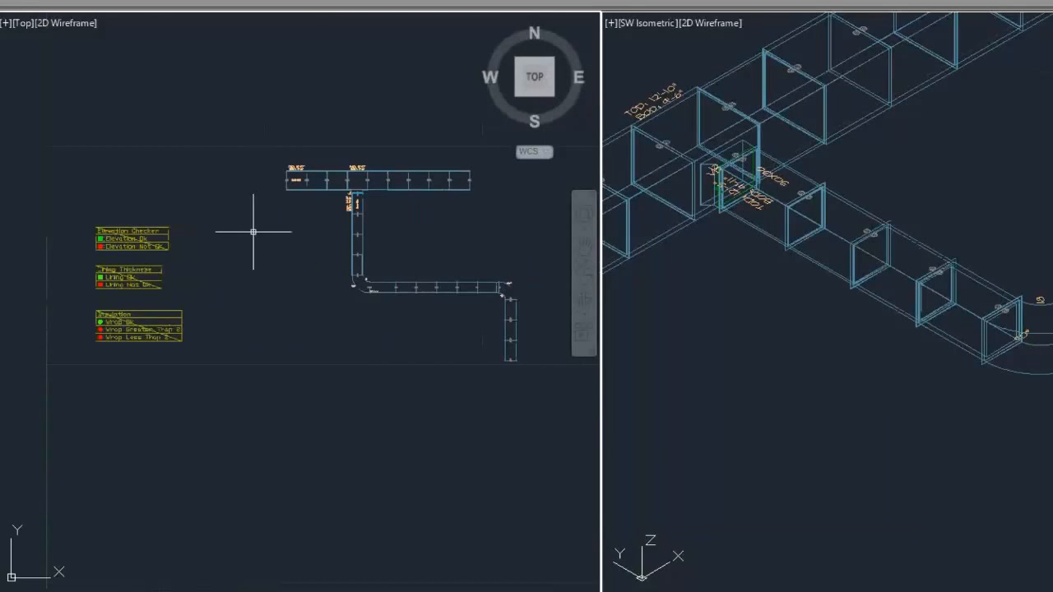
scroll(156, 247, "up", 2)
middle_click_drag(112, 290, 132, 243)
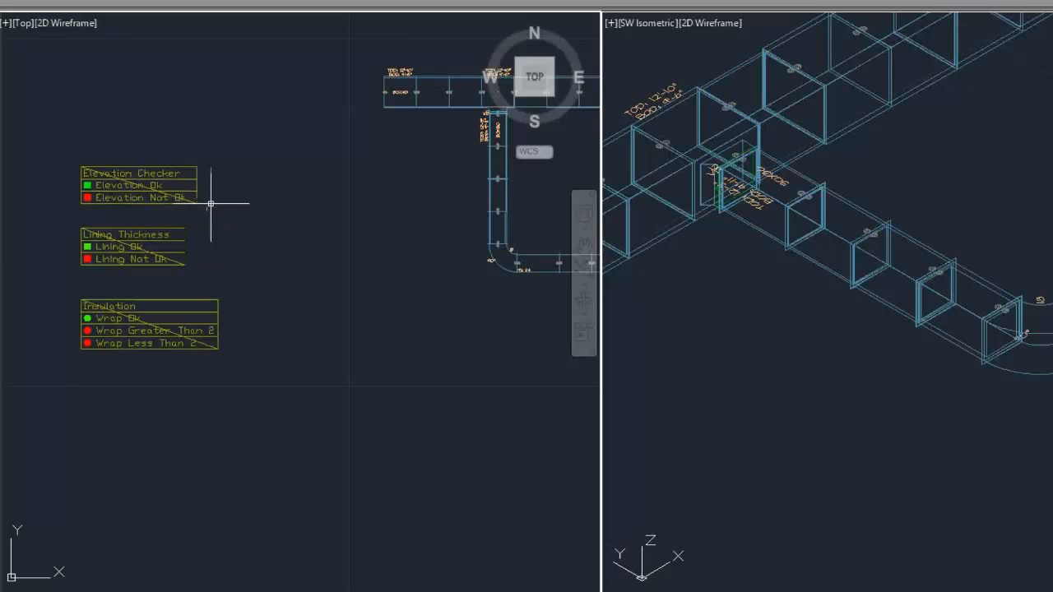
scroll(214, 213, "down", 2)
mouse_move(333, 200)
middle_mouse_down()
mouse_move(160, 264)
mouse_move(261, 236)
middle_mouse_up()
scroll(158, 265, "up", 2)
scroll(160, 266, "down", 2)
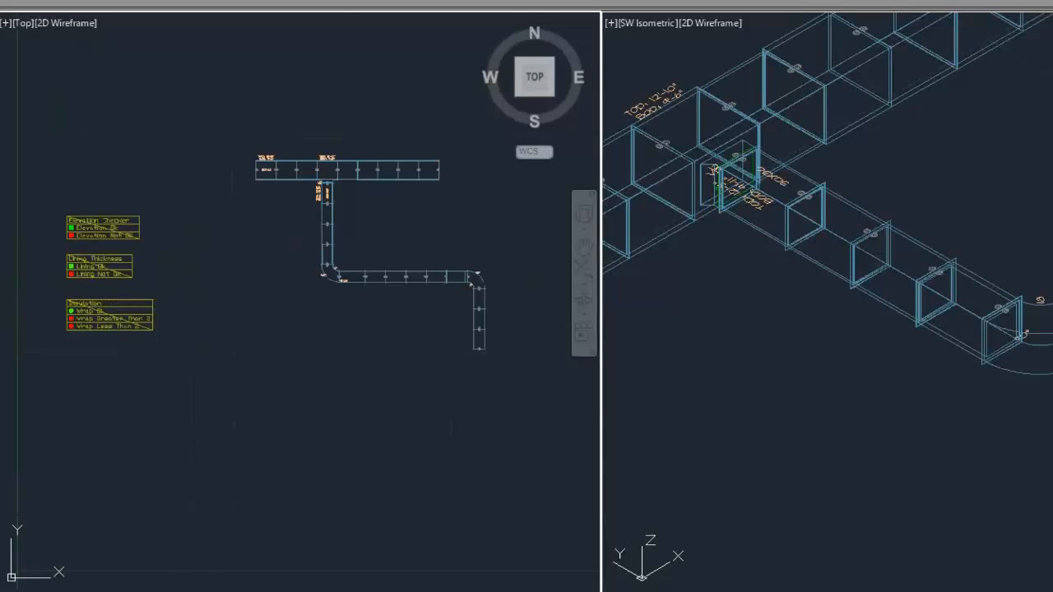
Step: Check the style-level display overrides of the Insulation legend's theme style without changing them
left_click(140, 300)
right_click(134, 298)
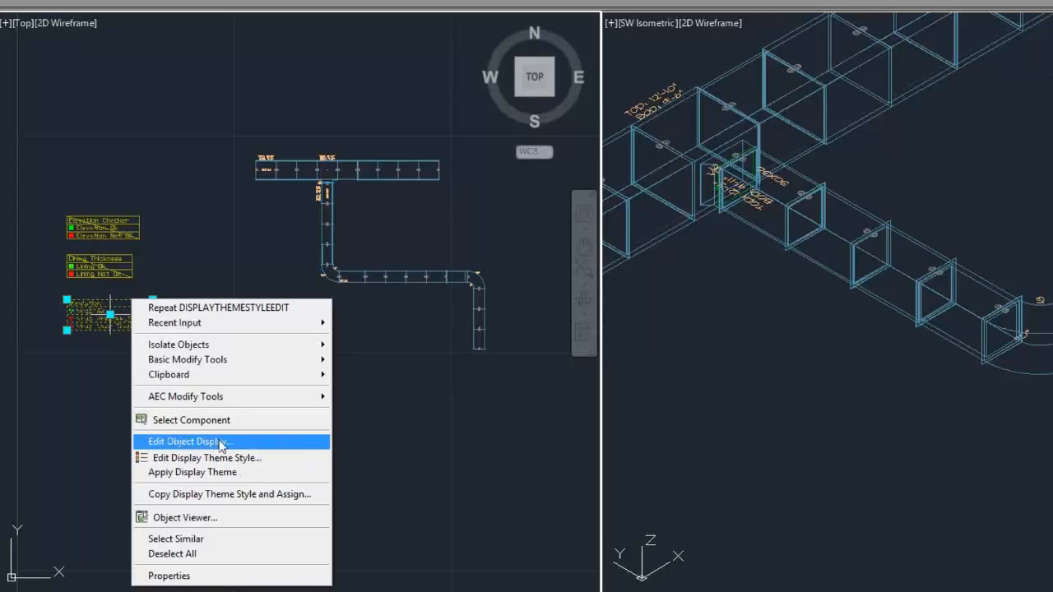
left_click(194, 460)
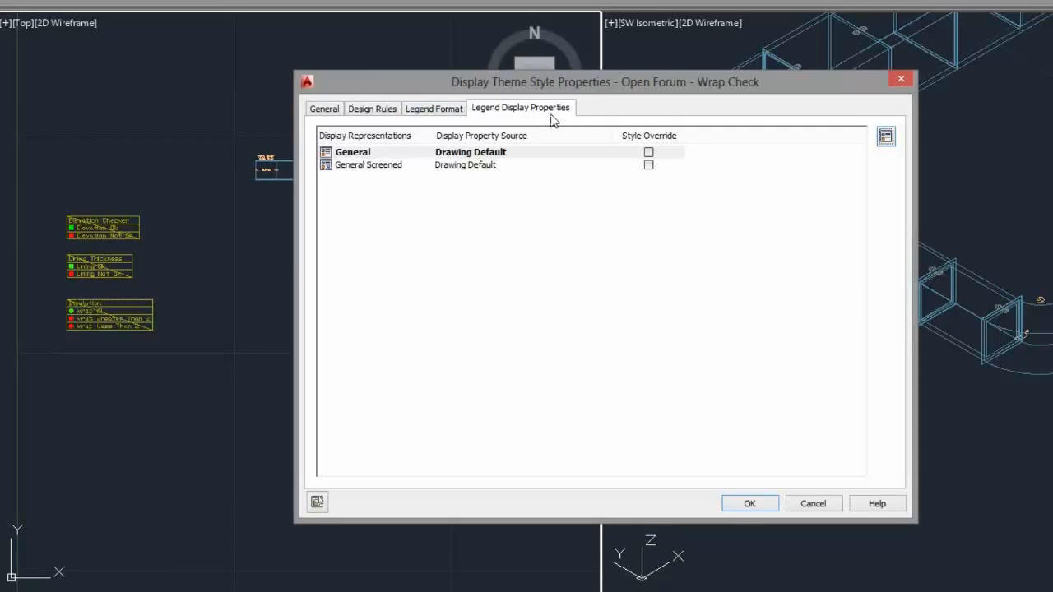
left_click(813, 503)
Step: Check the object-level display overrides available for the Insulation legend without changing them
left_click(92, 317)
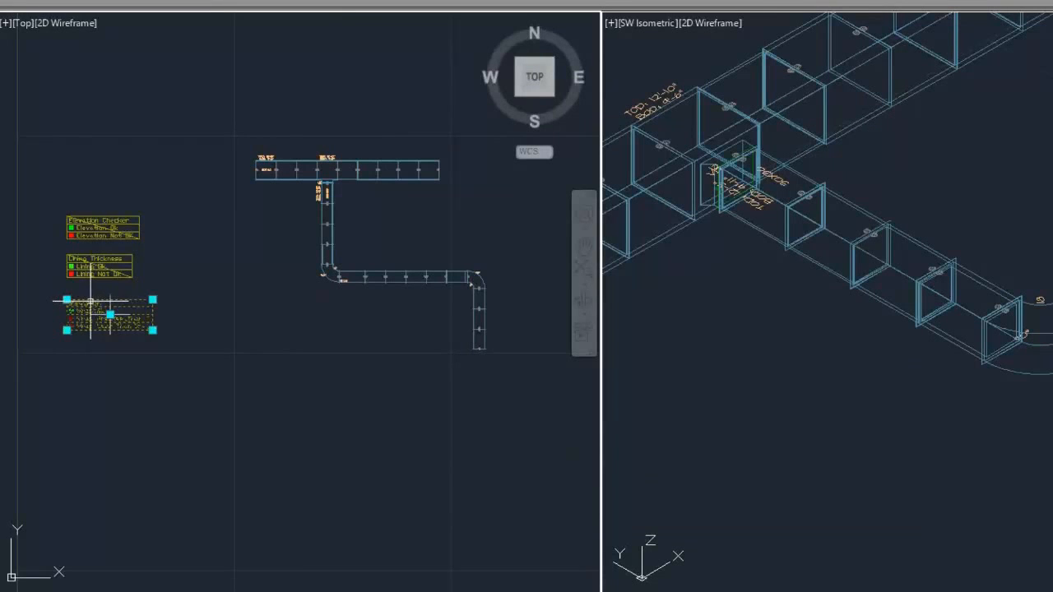
right_click(91, 301)
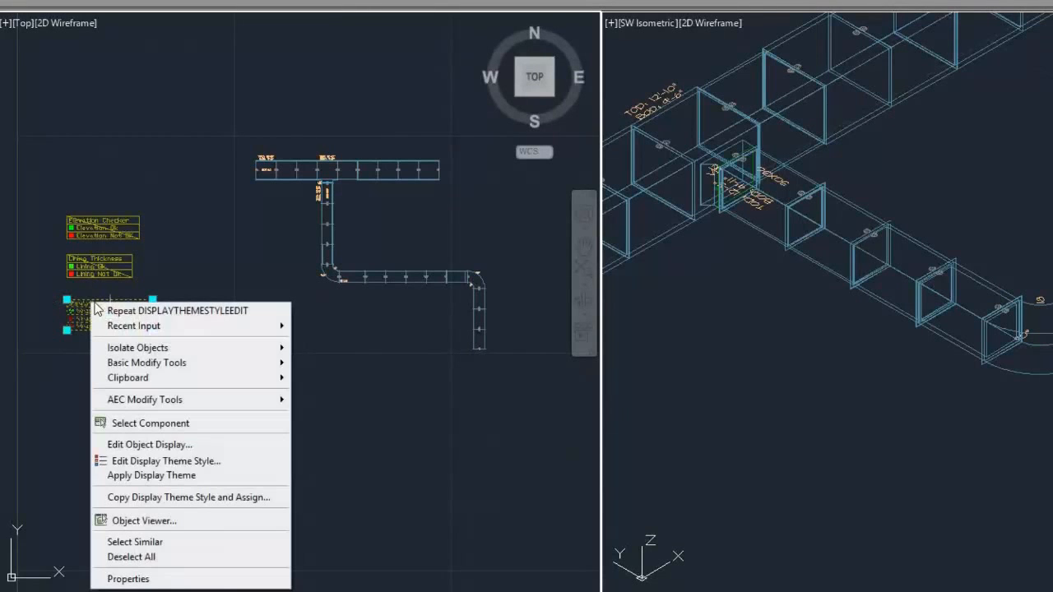
left_click(140, 445)
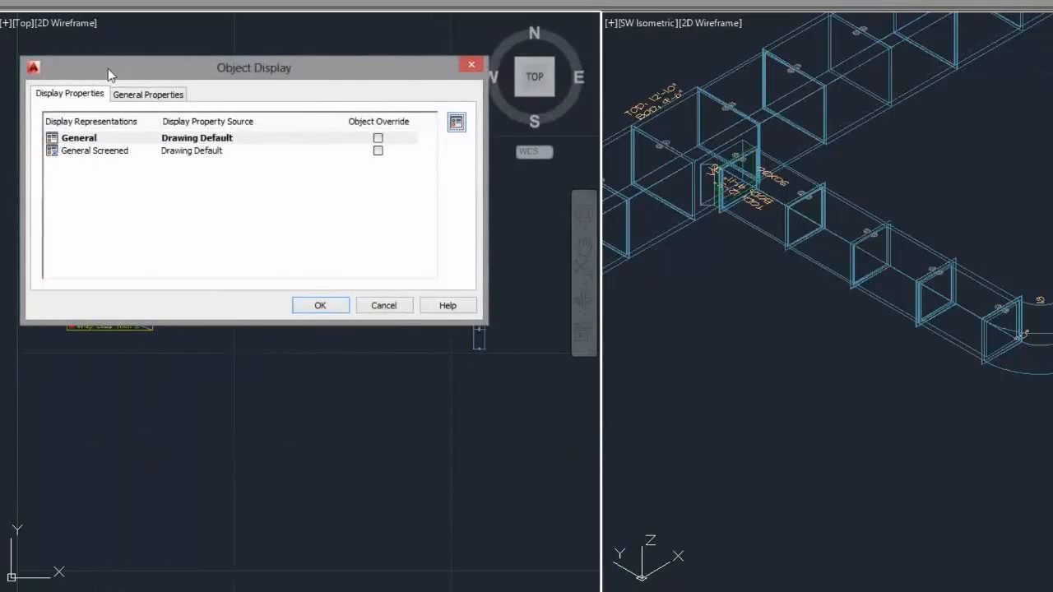
left_click(380, 306)
Step: Open the drawing default display properties of the Plan representation through the 50X40 duct segment at the run's west end
scroll(296, 165, "up", 5)
middle_click_drag(167, 121, 344, 161)
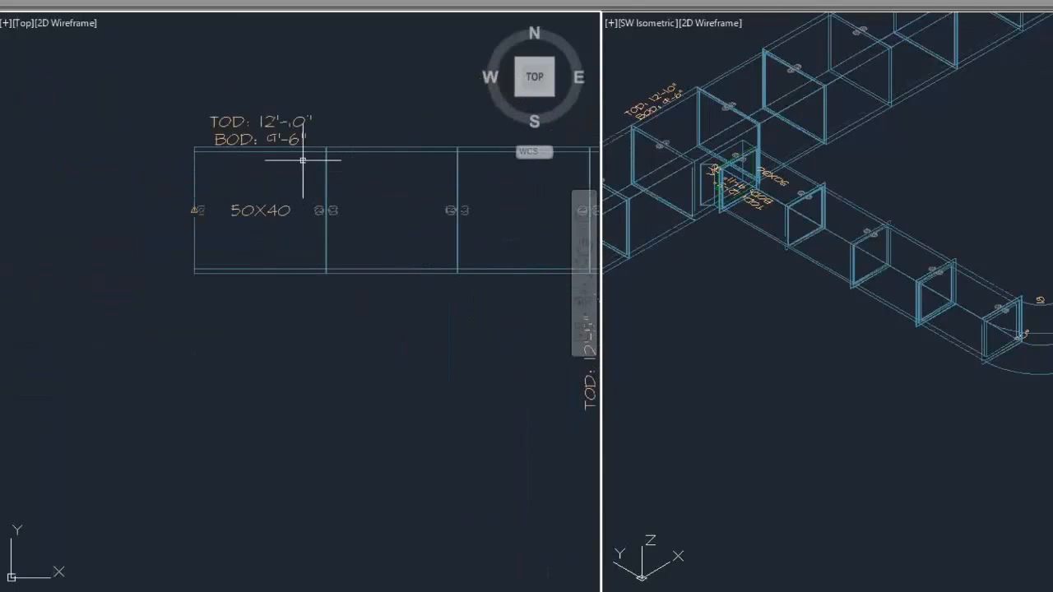
left_click(306, 152)
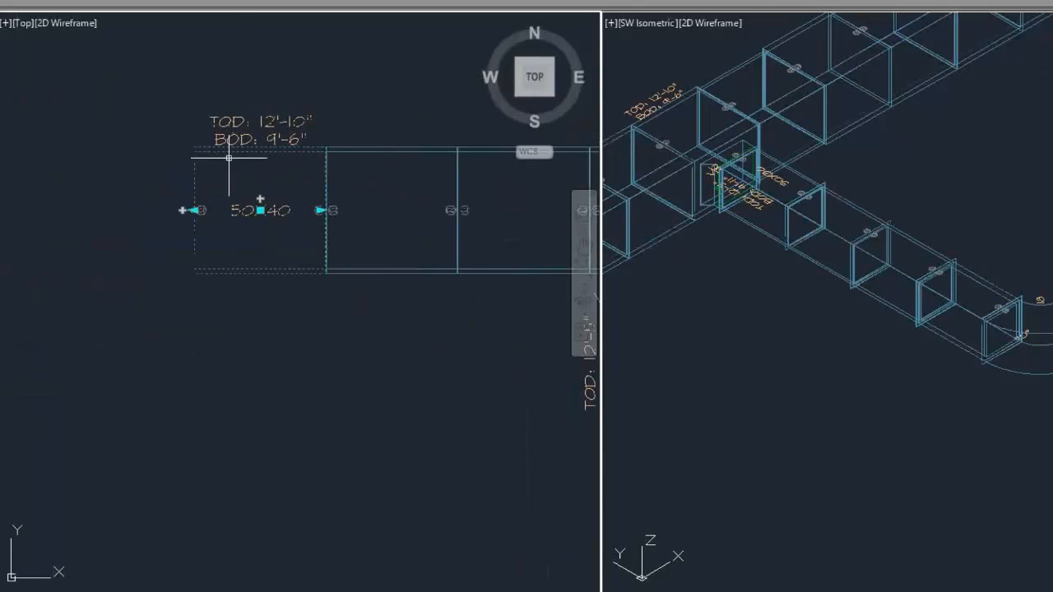
right_click(198, 153)
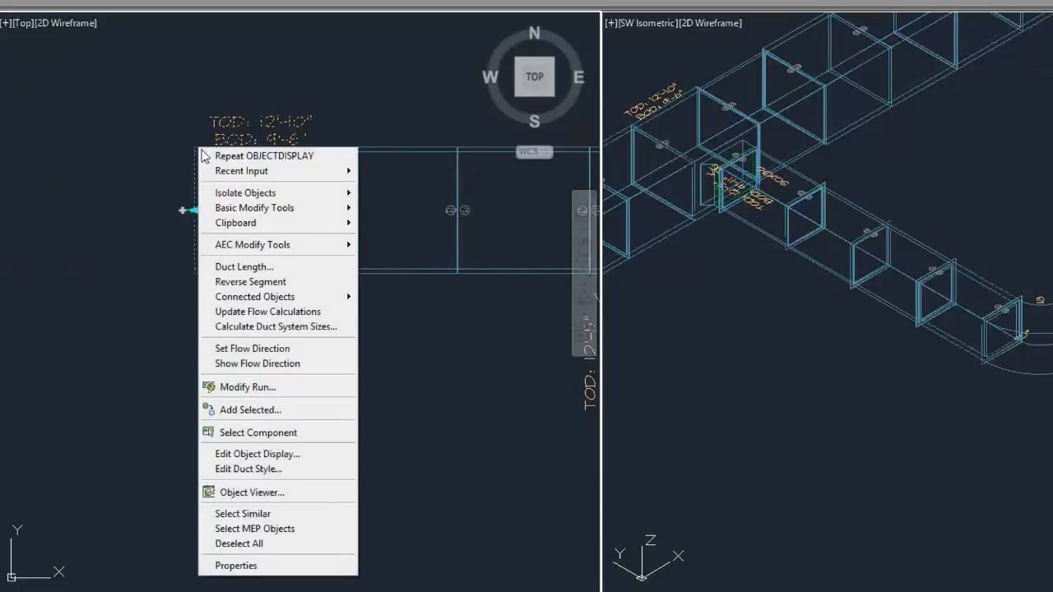
left_click(238, 454)
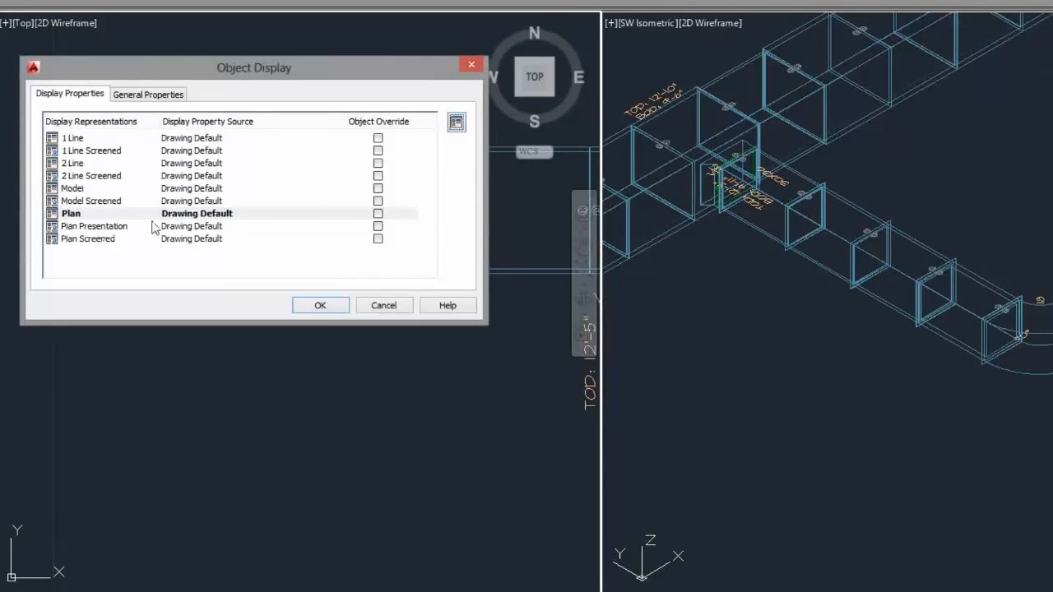
double_click(71, 213)
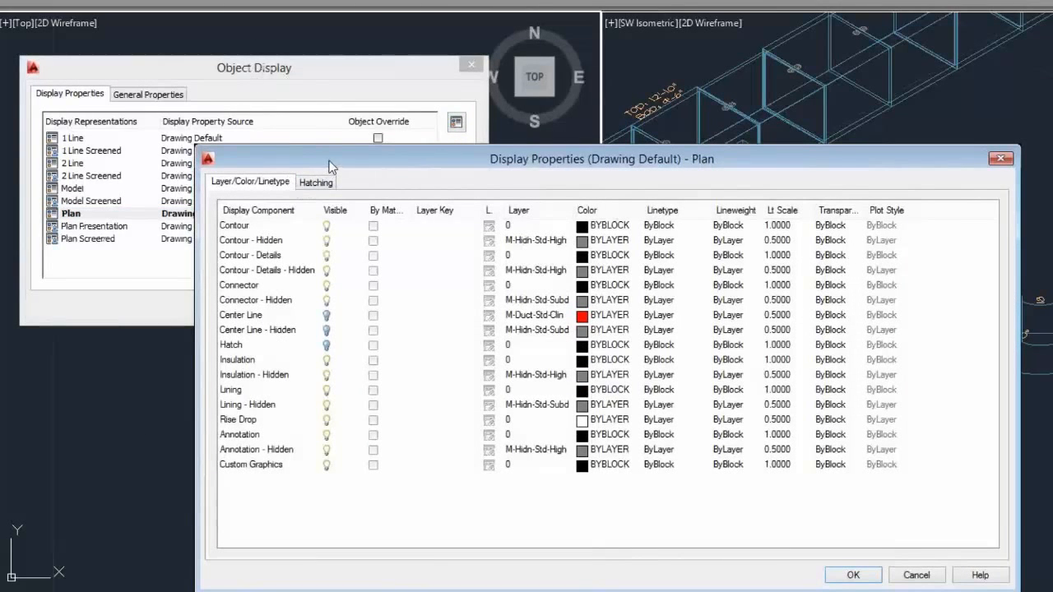
left_click_drag(332, 147, 238, 43)
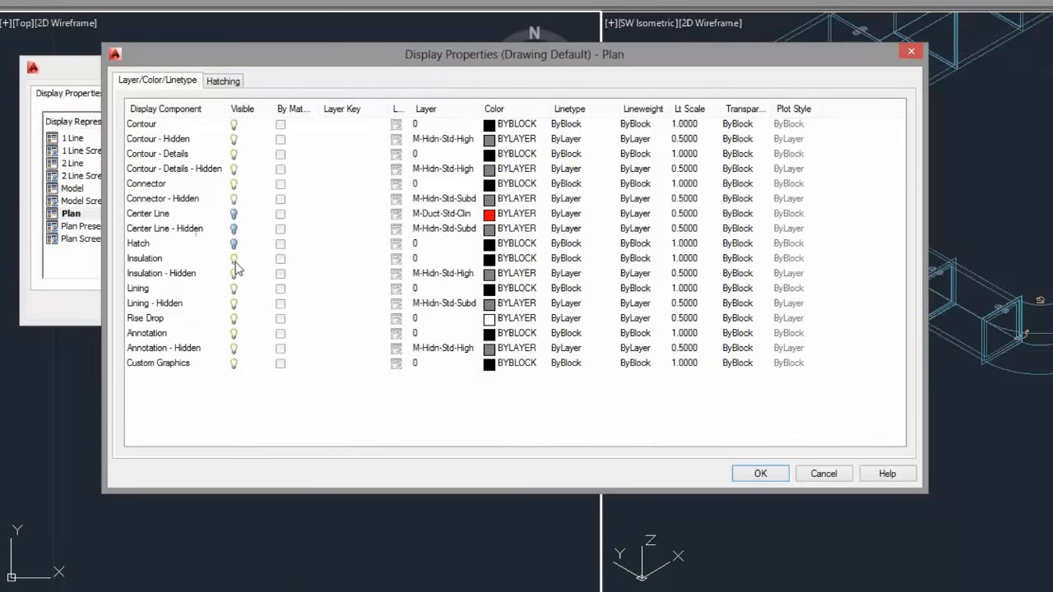
Step: Set the duct Insulation component to yellow with the HIDDEN linetype in the Plan drawing default
left_click(152, 261)
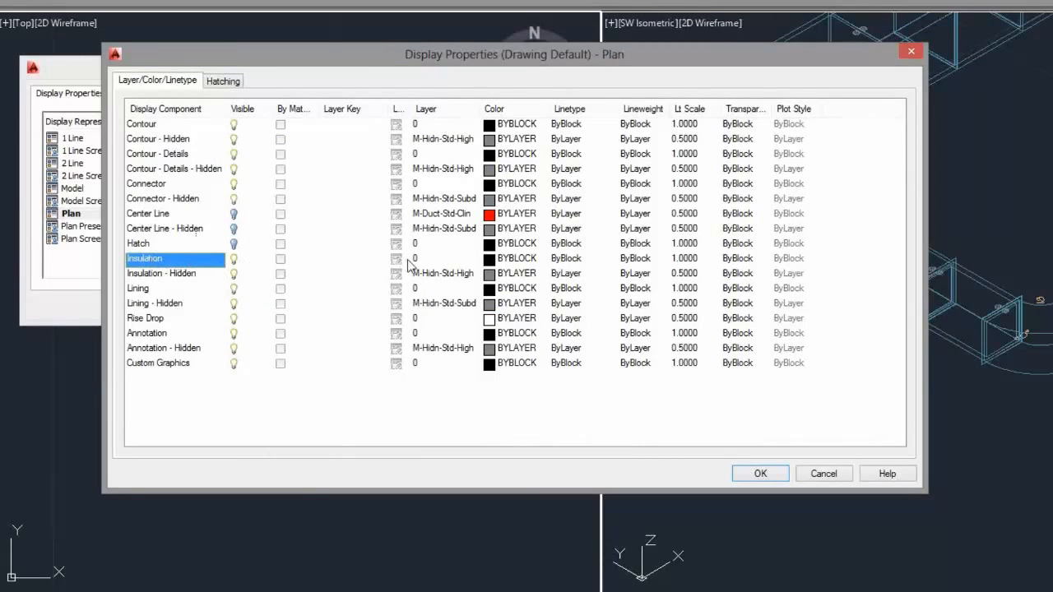
left_click(504, 259)
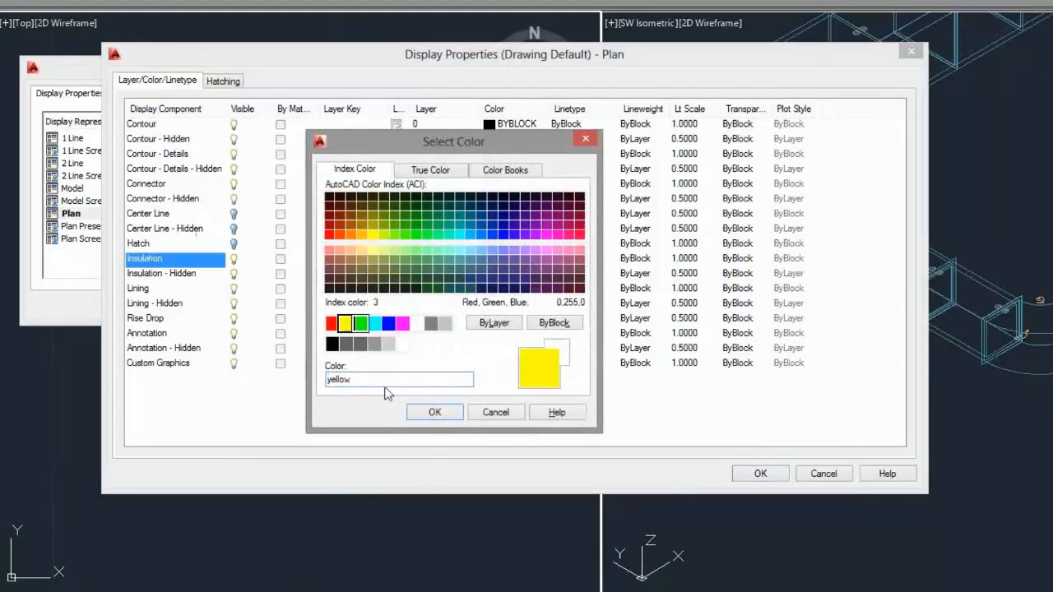
left_click(434, 413)
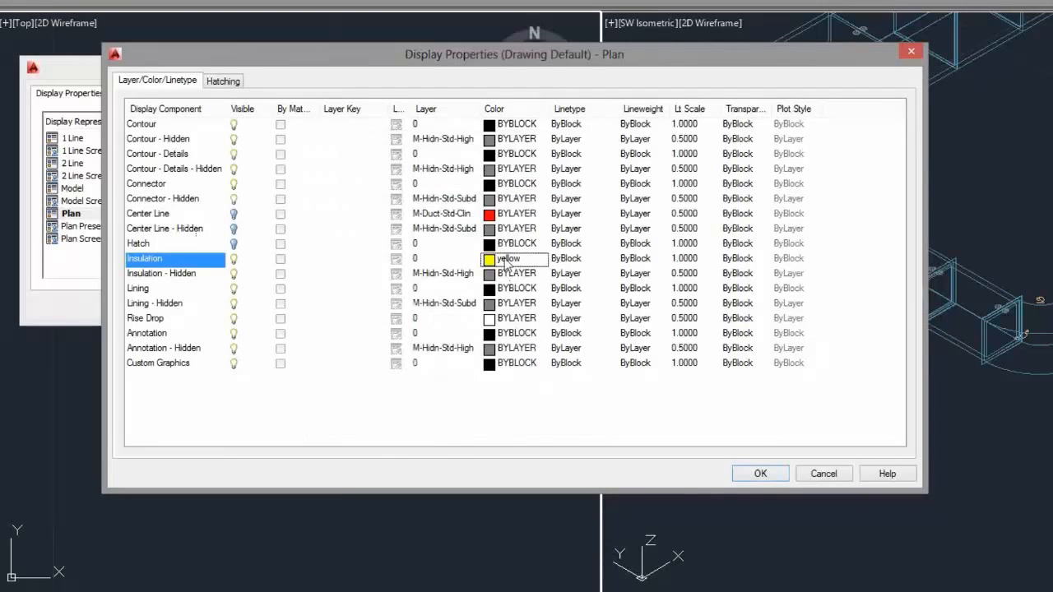
left_click(568, 260)
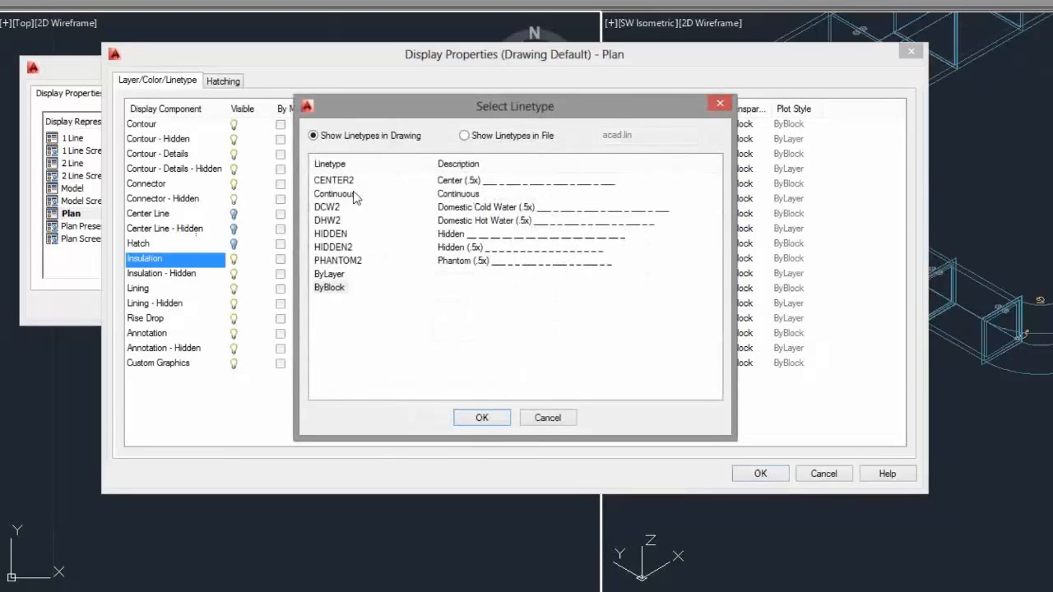
left_click(337, 235)
left_click(484, 420)
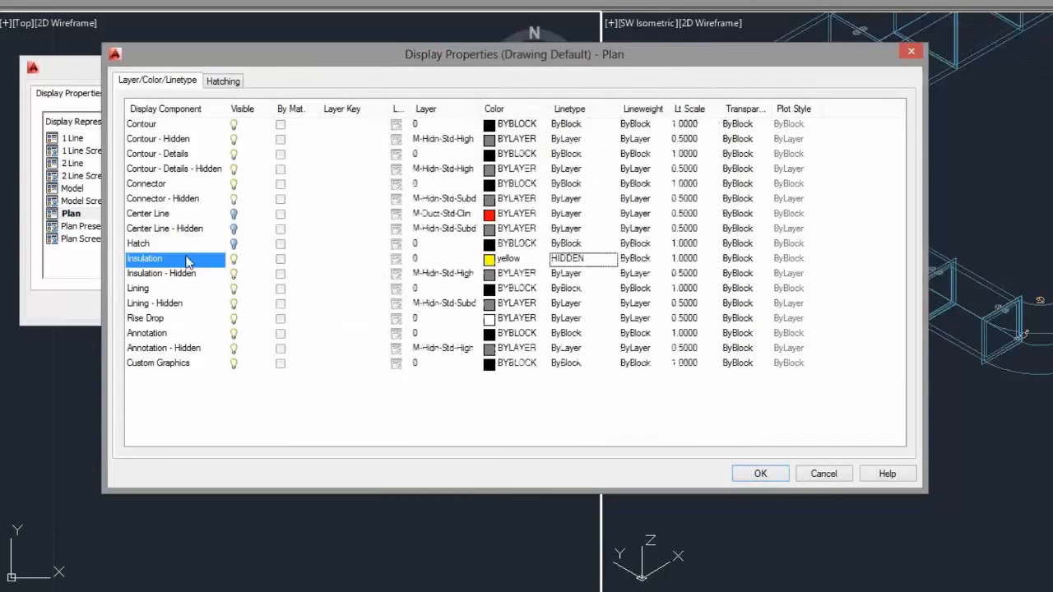
Step: Check the linetype and layer choices of the Insulation - Hidden component without changing them
left_click(169, 278)
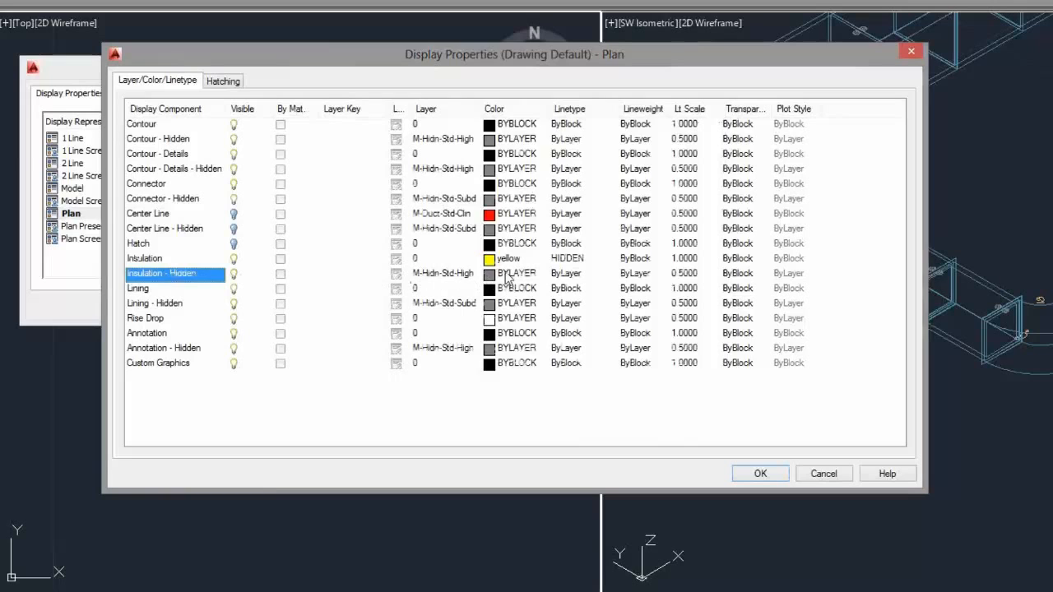
left_click(567, 275)
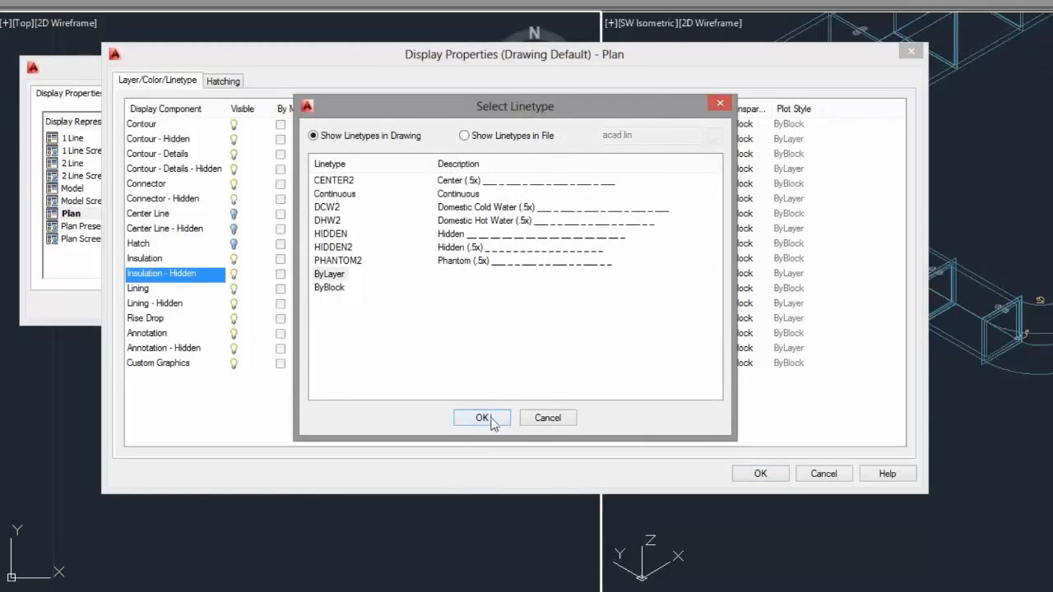
left_click(540, 421)
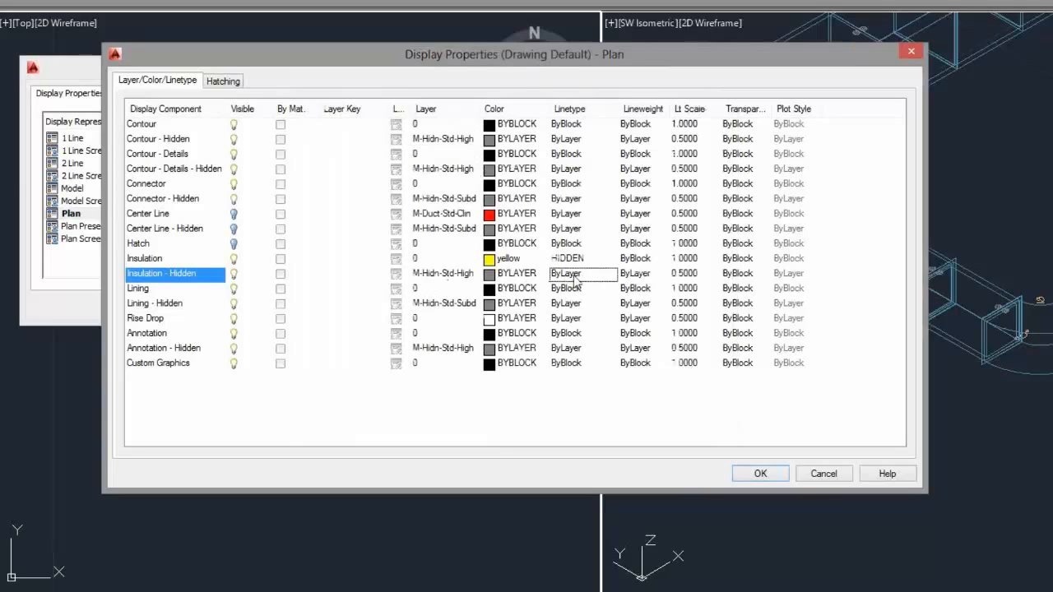
left_click(446, 277)
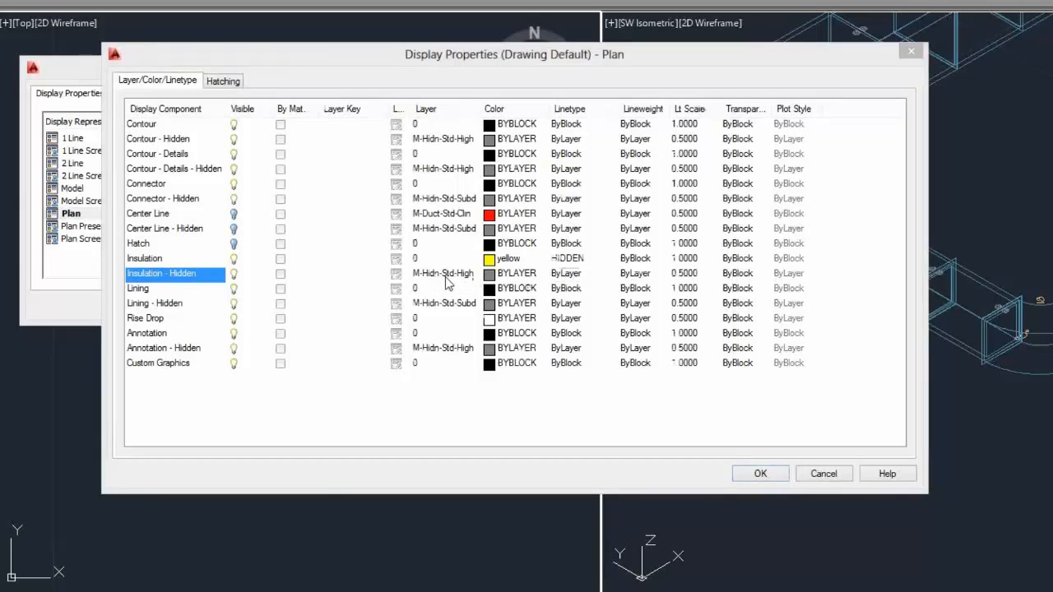
left_click(545, 362)
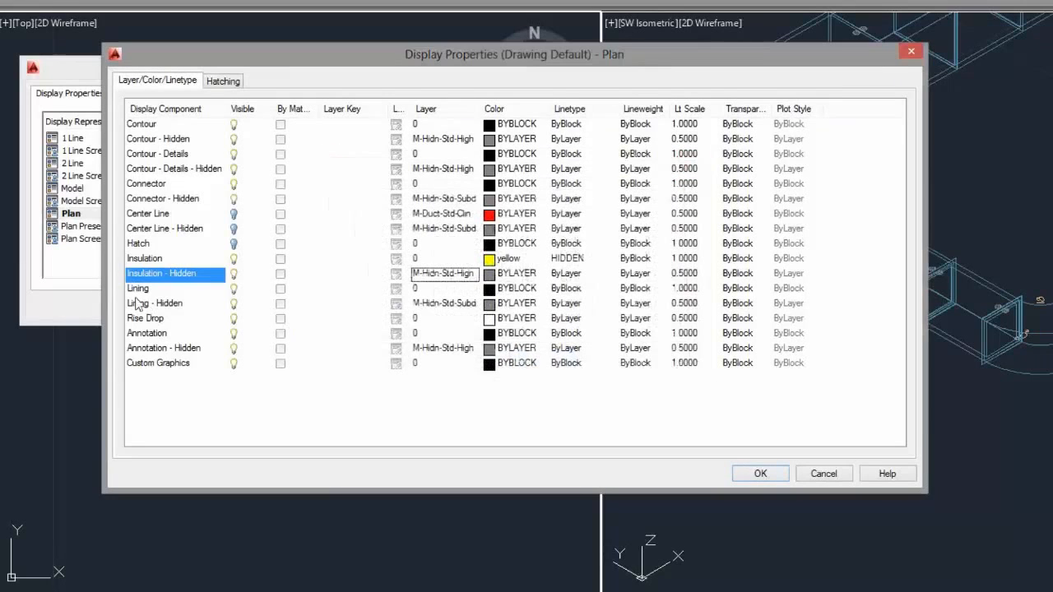
Step: Set the Insulation component's color back to ByBlock
left_click(147, 260)
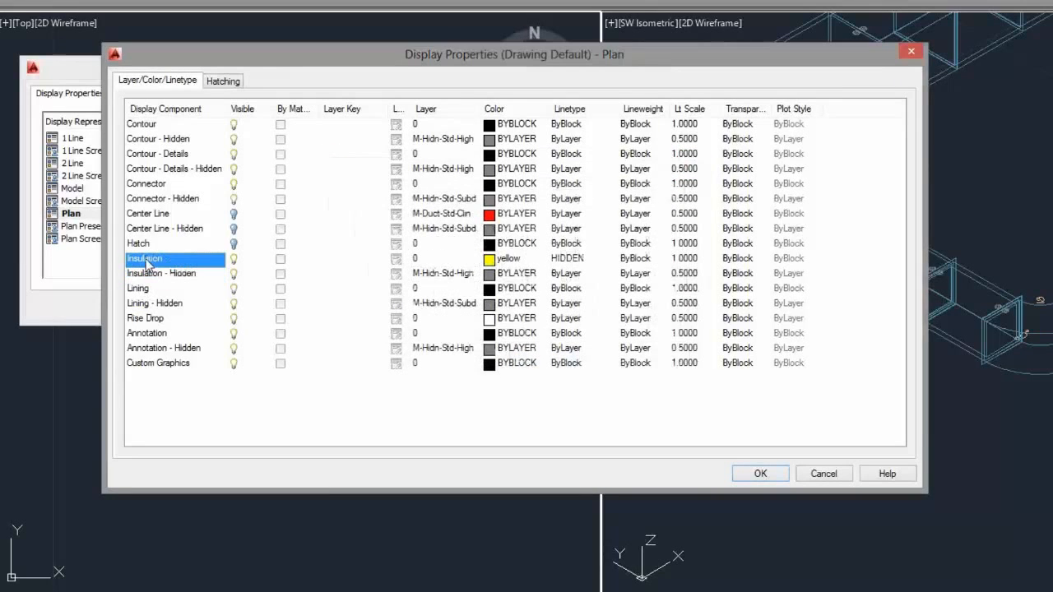
left_click(489, 261)
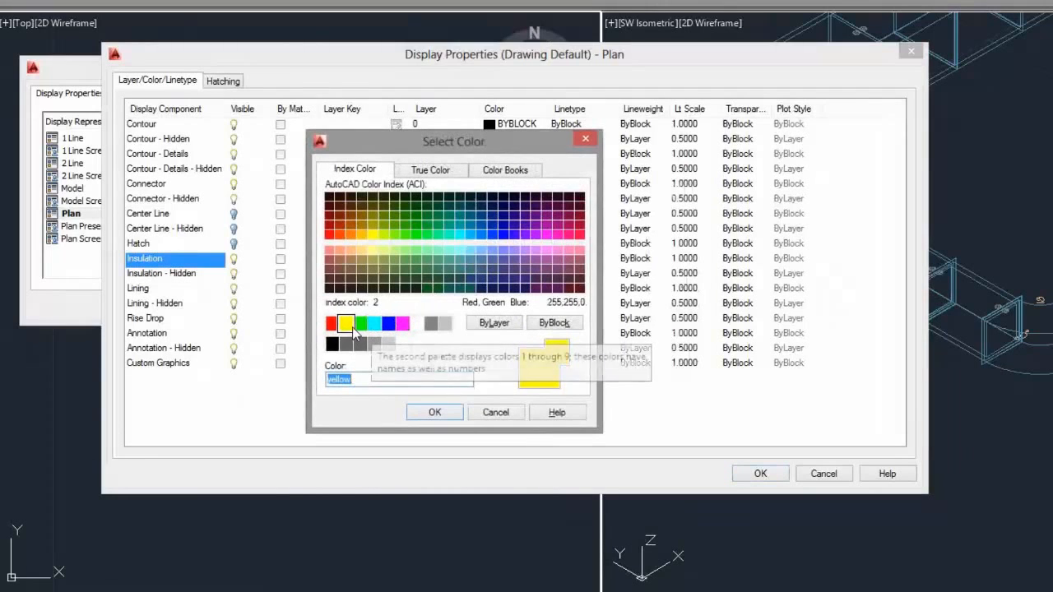
left_click(554, 323)
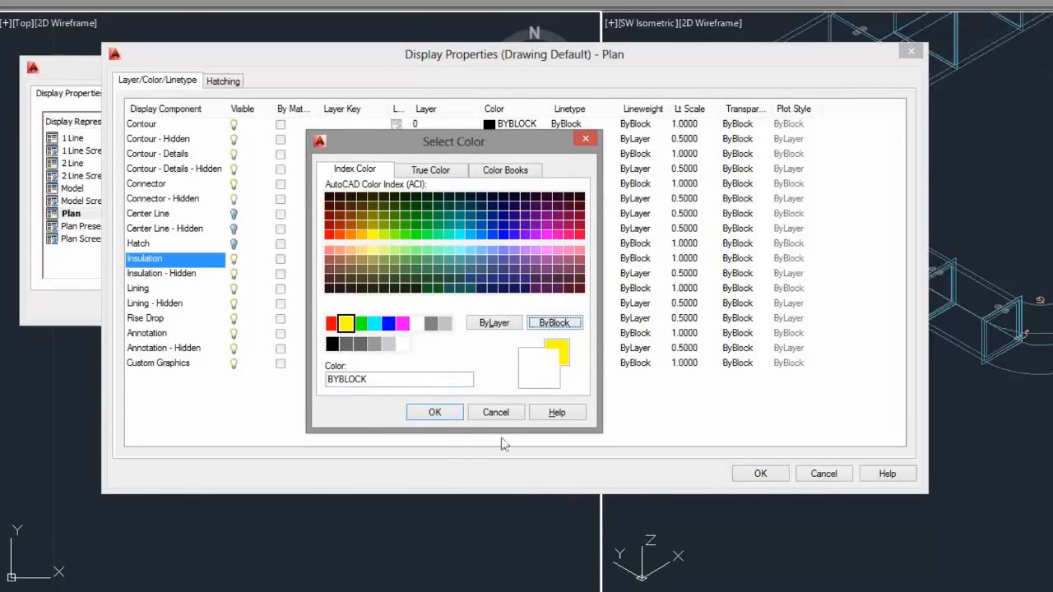
left_click(429, 412)
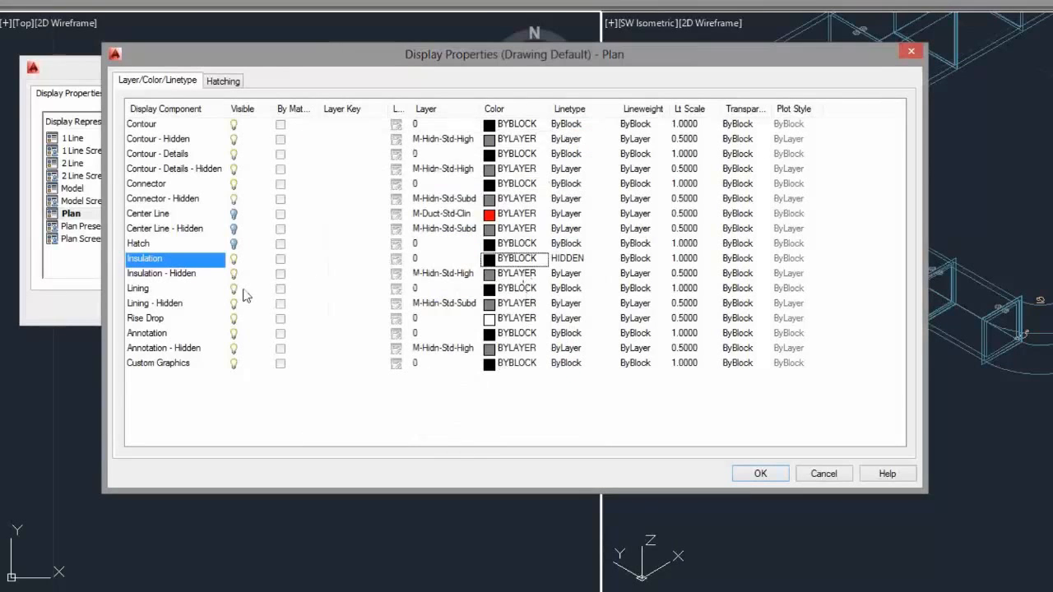
Step: Set the duct Lining component to yellow with the HIDDEN linetype in the Plan drawing default
left_click(506, 289)
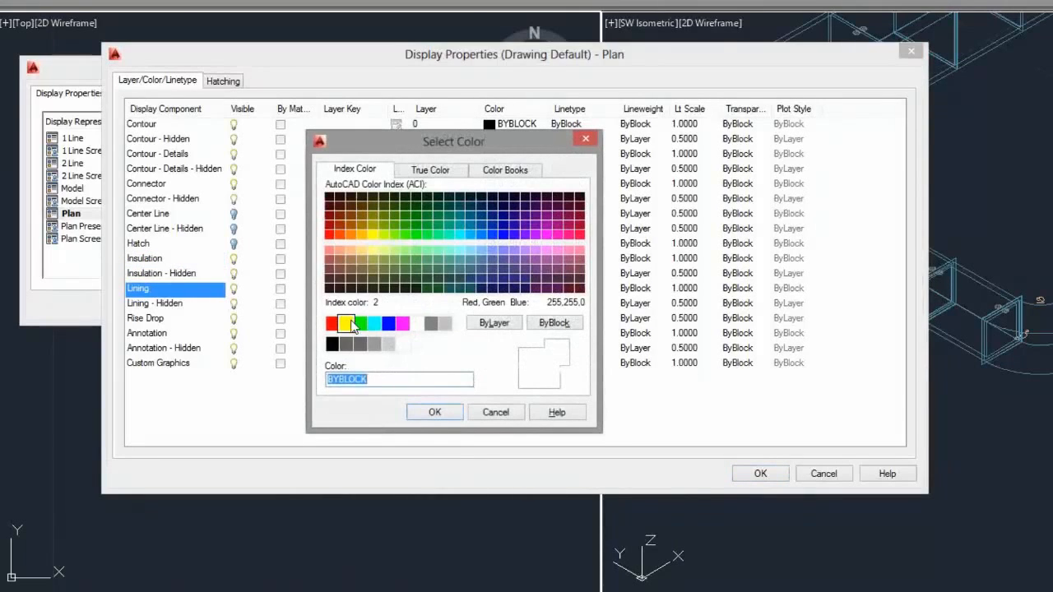
left_click(348, 324)
left_click(435, 413)
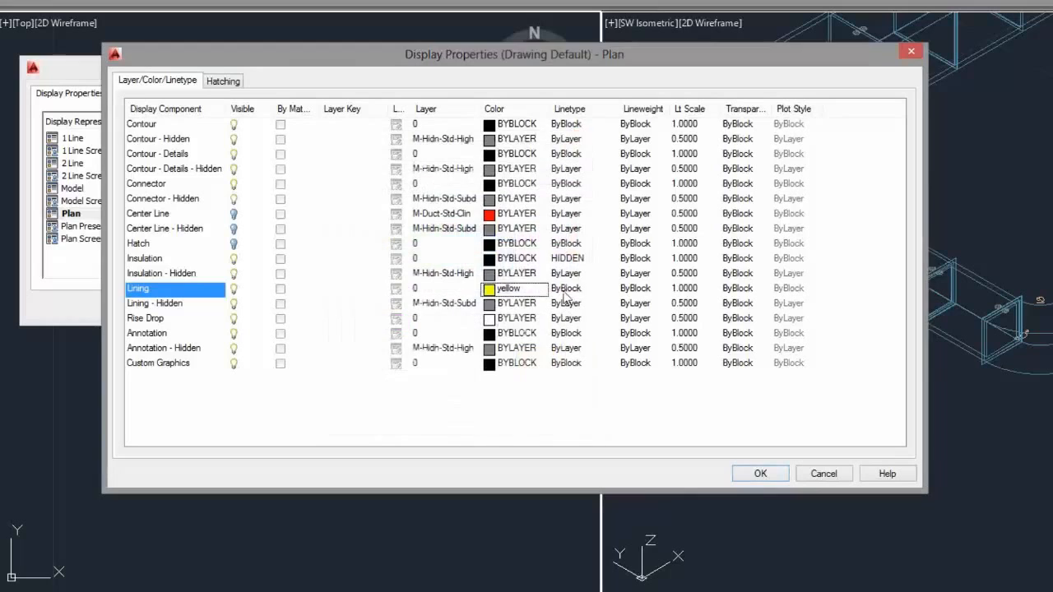
left_click(566, 290)
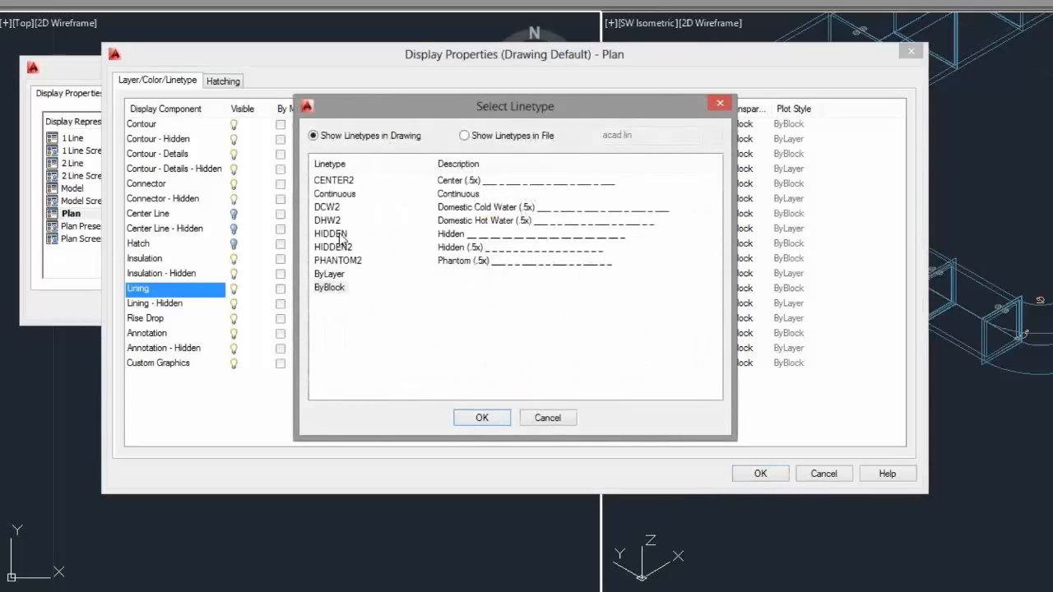
left_click(340, 237)
left_click(482, 418)
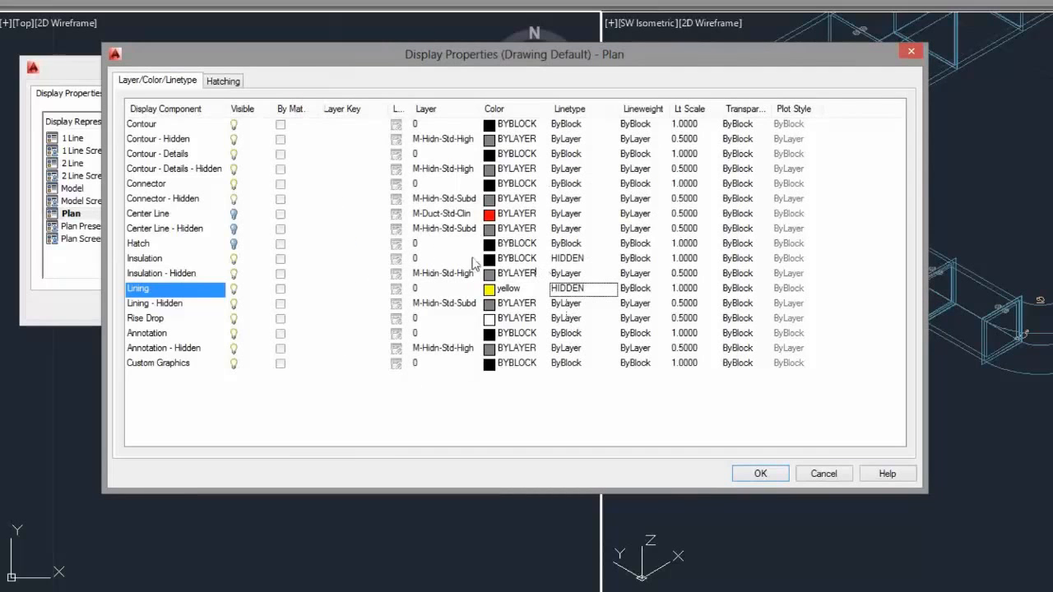
Step: Set the Insulation component's linetype to DOTX2 from the acad.lin linetype file
left_click(141, 258)
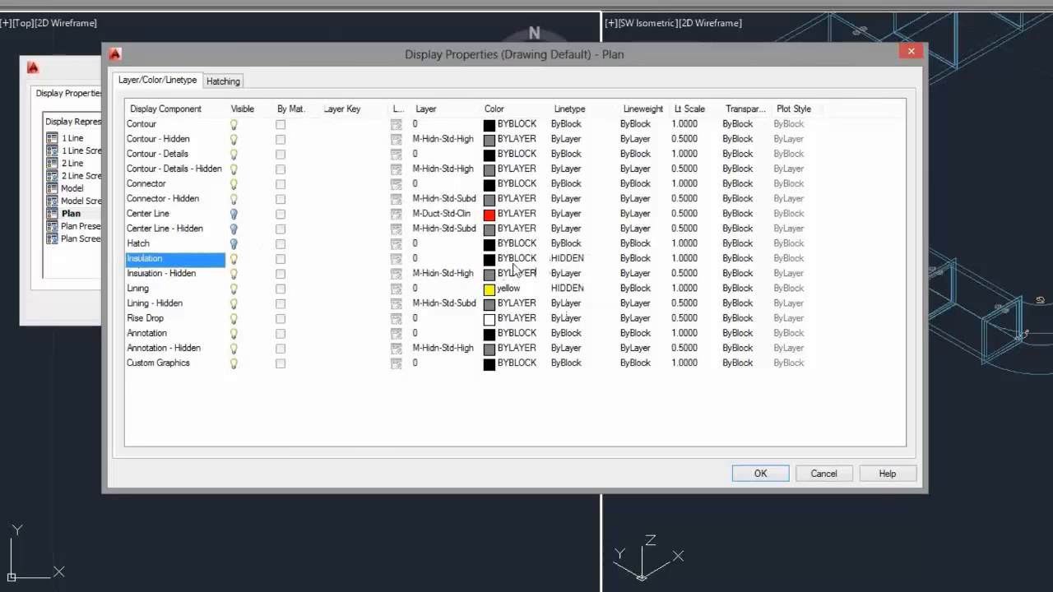
left_click(569, 260)
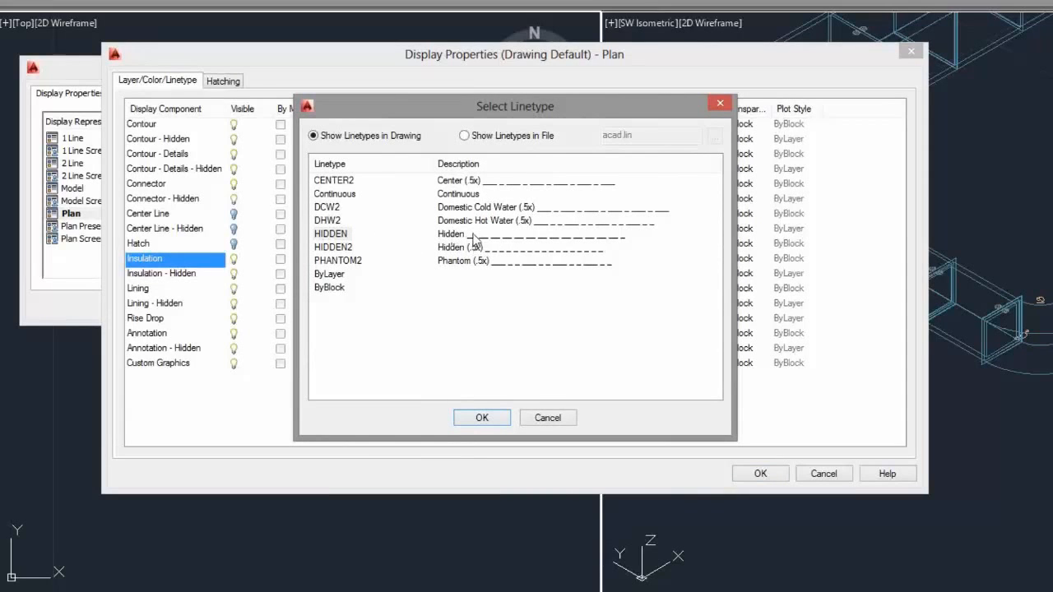
left_click(464, 136)
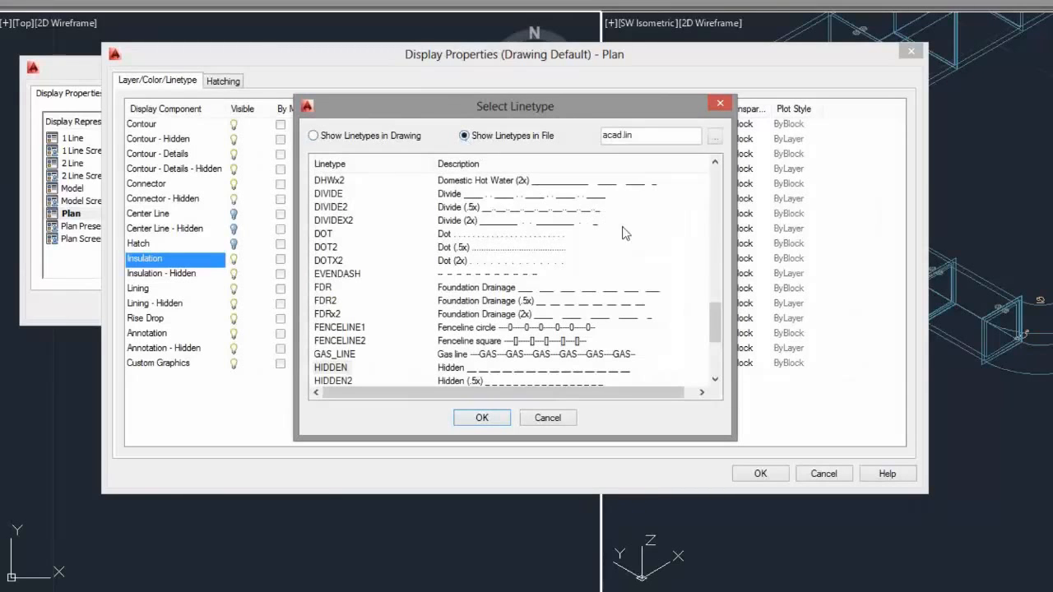
left_click_drag(714, 315, 713, 311)
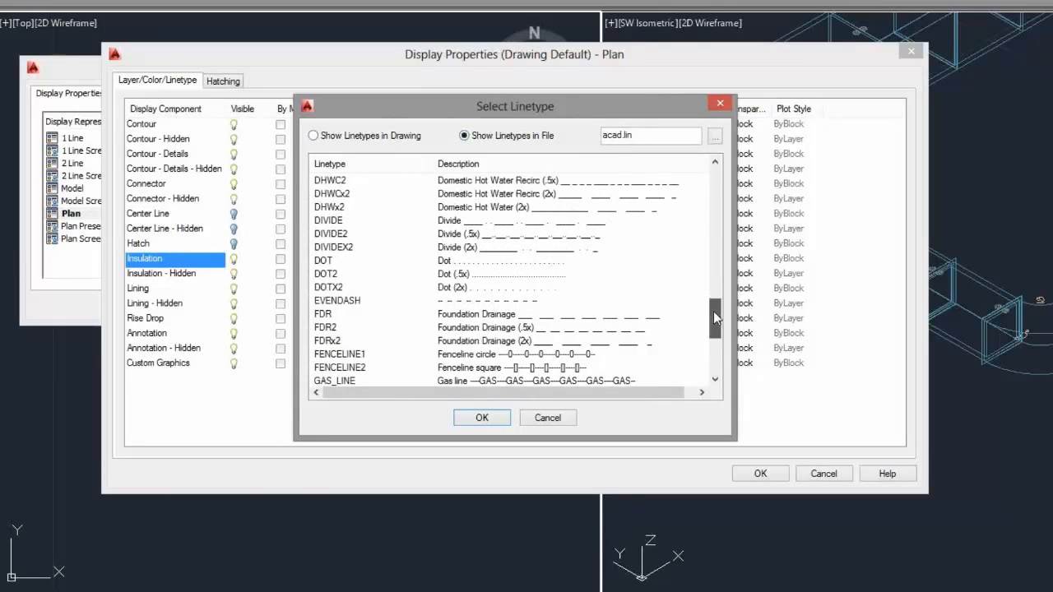
left_click(325, 287)
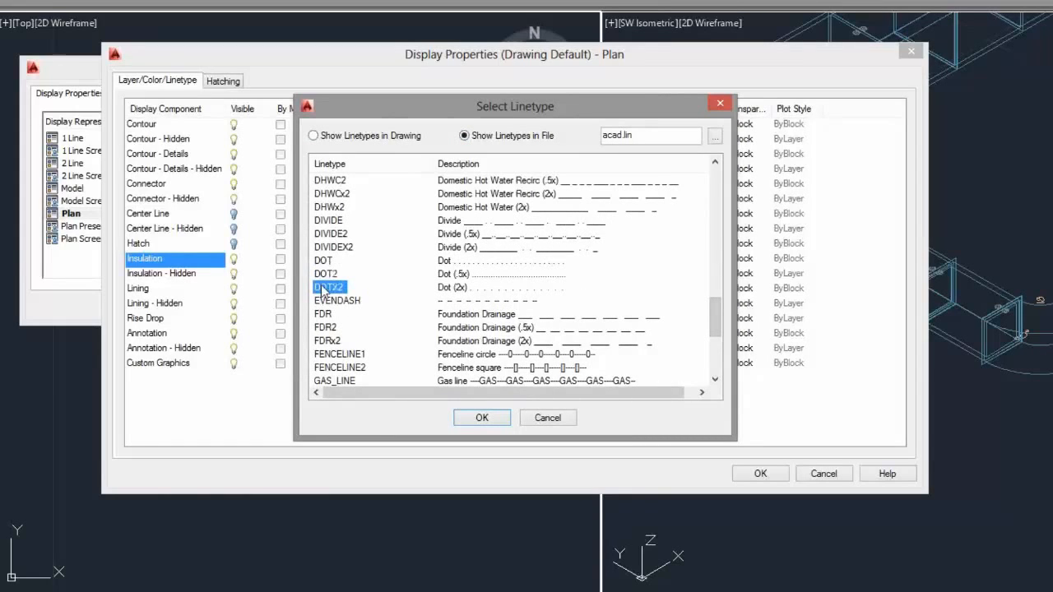
left_click(482, 418)
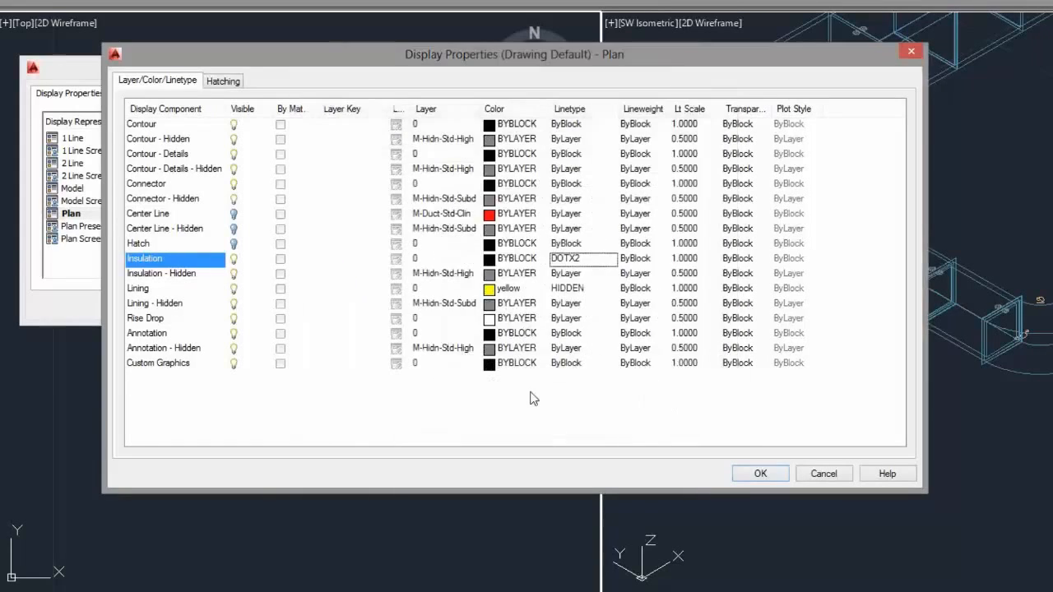
Step: Apply the Plan drawing default changes and inspect the lower edge of the 50X40 duct up close
left_click(755, 475)
left_click(320, 306)
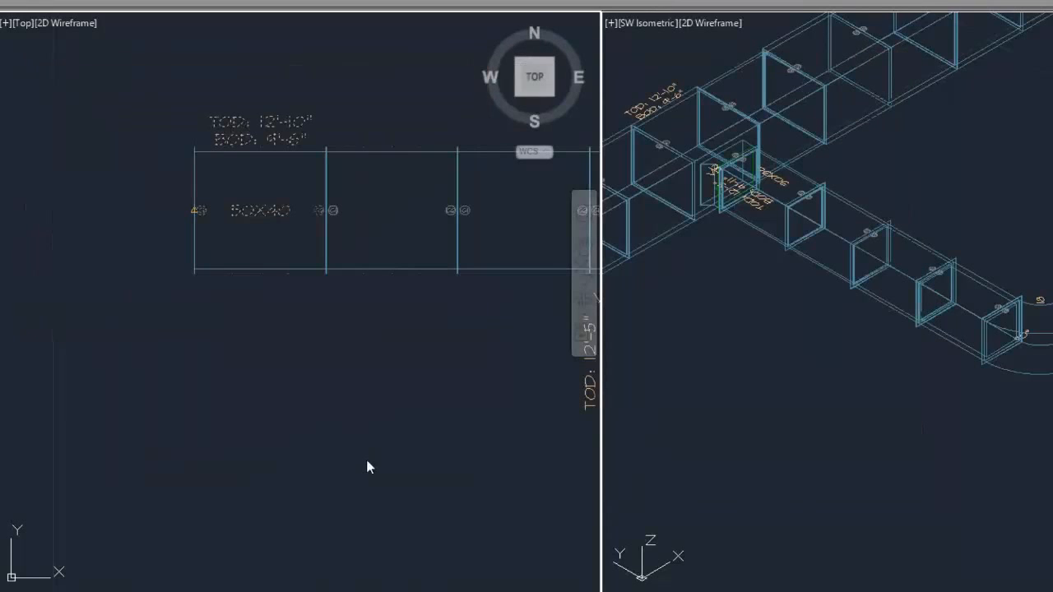
scroll(252, 290, "up", 4)
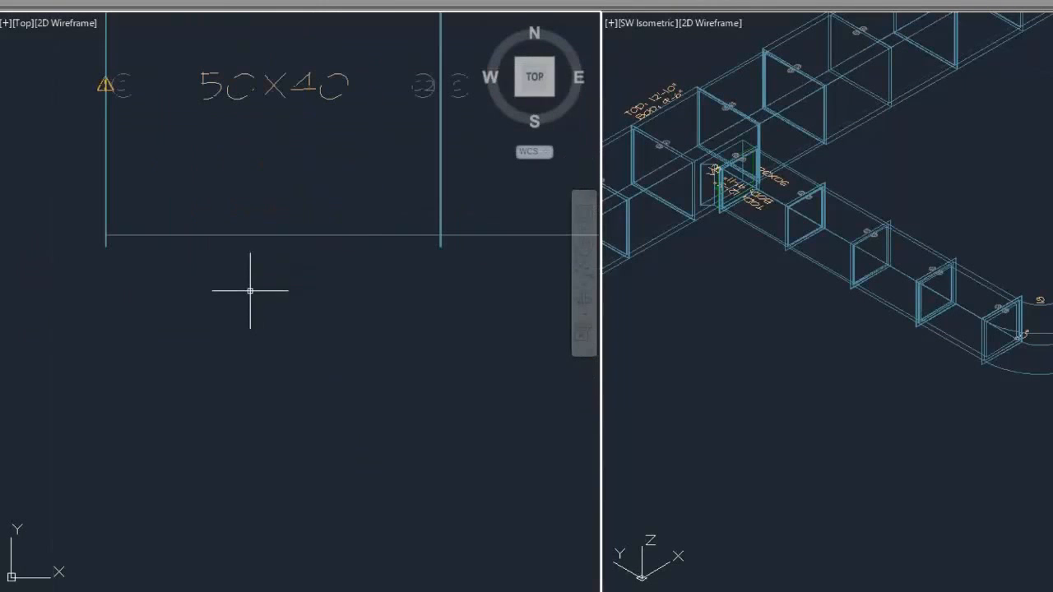
Step: Set the Insulation component's linetype to DOT2 from acad.lin in the Plan drawing default of the 50X40 duct and apply it
left_click(301, 274)
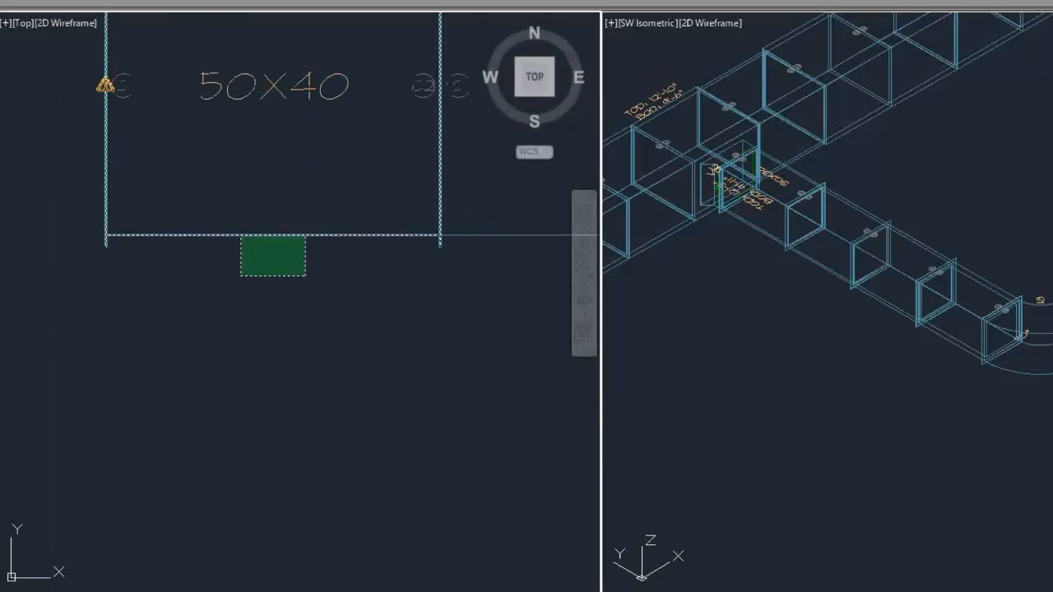
left_click(224, 221)
right_click(251, 229)
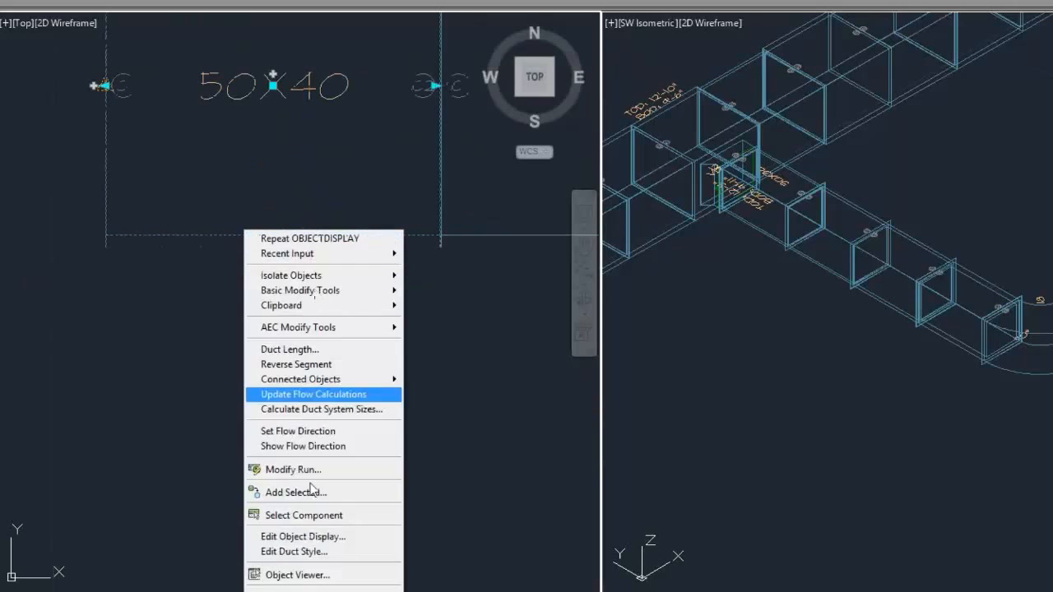
left_click(303, 536)
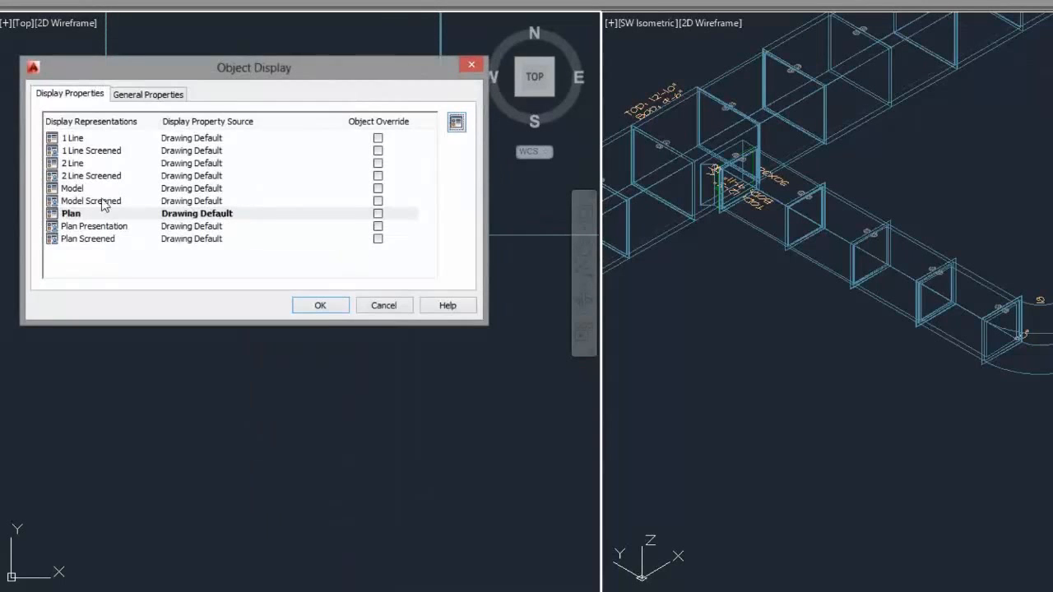
left_click(71, 213)
double_click(71, 214)
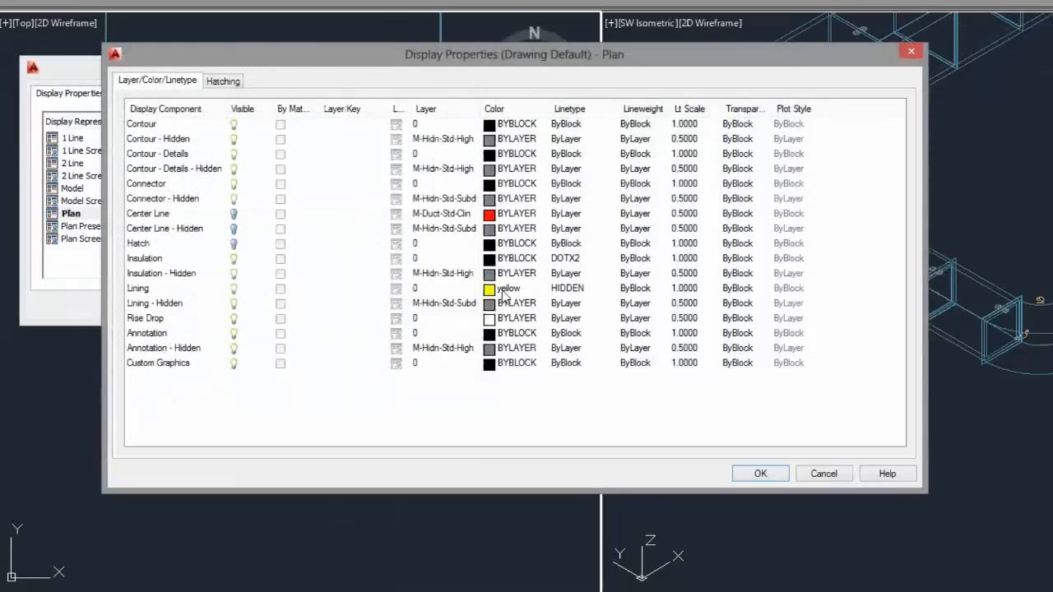
left_click(565, 263)
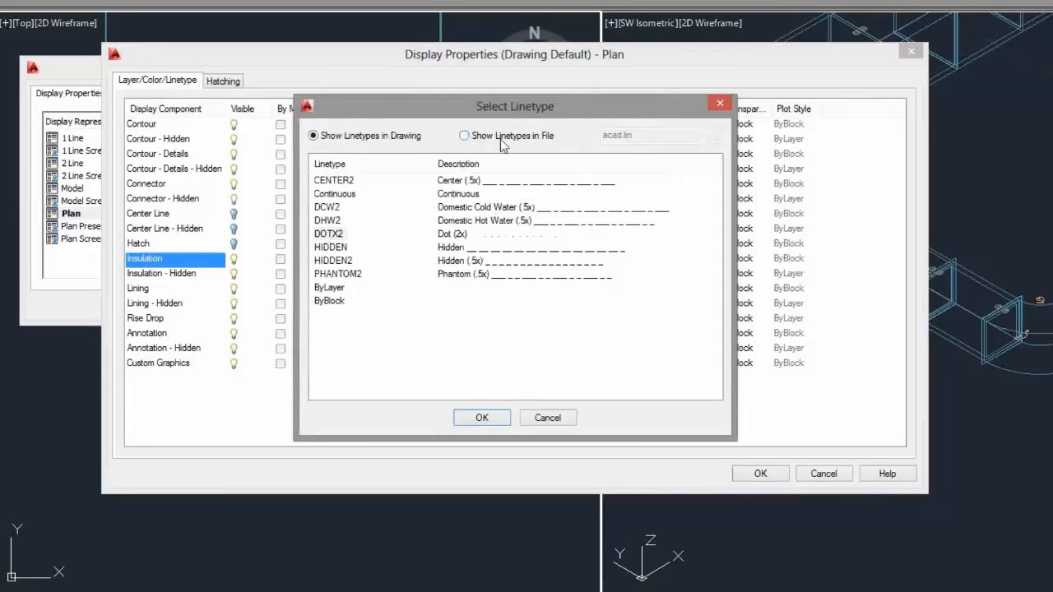
left_click(466, 136)
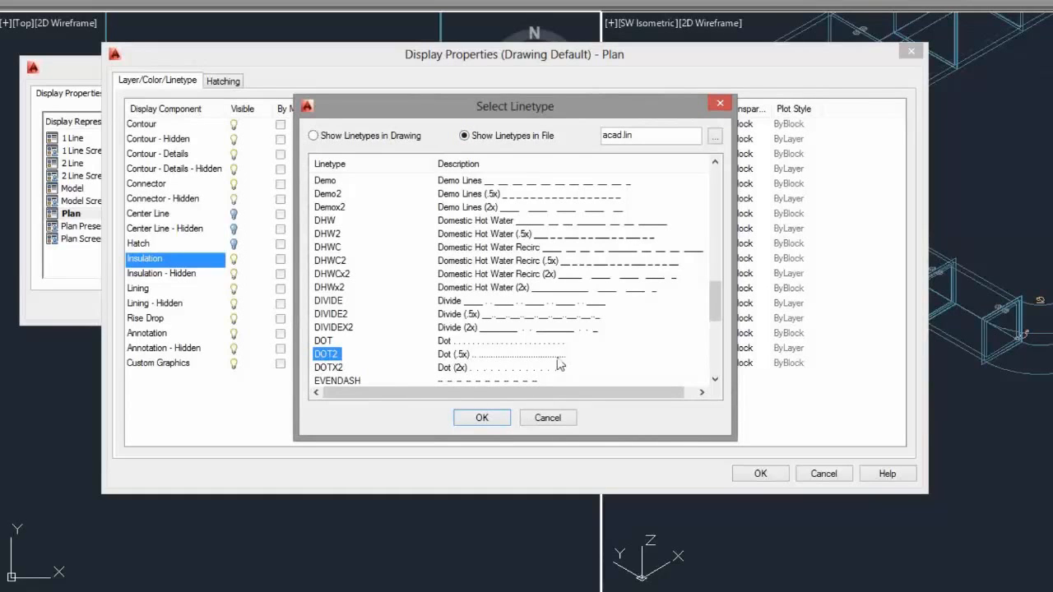
left_click(501, 420)
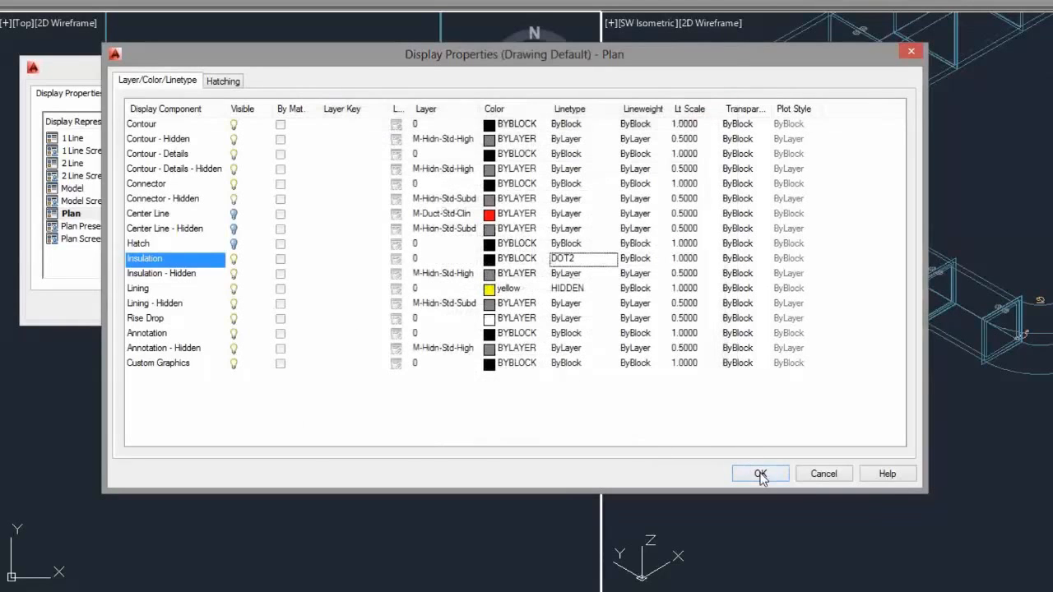
left_click(760, 475)
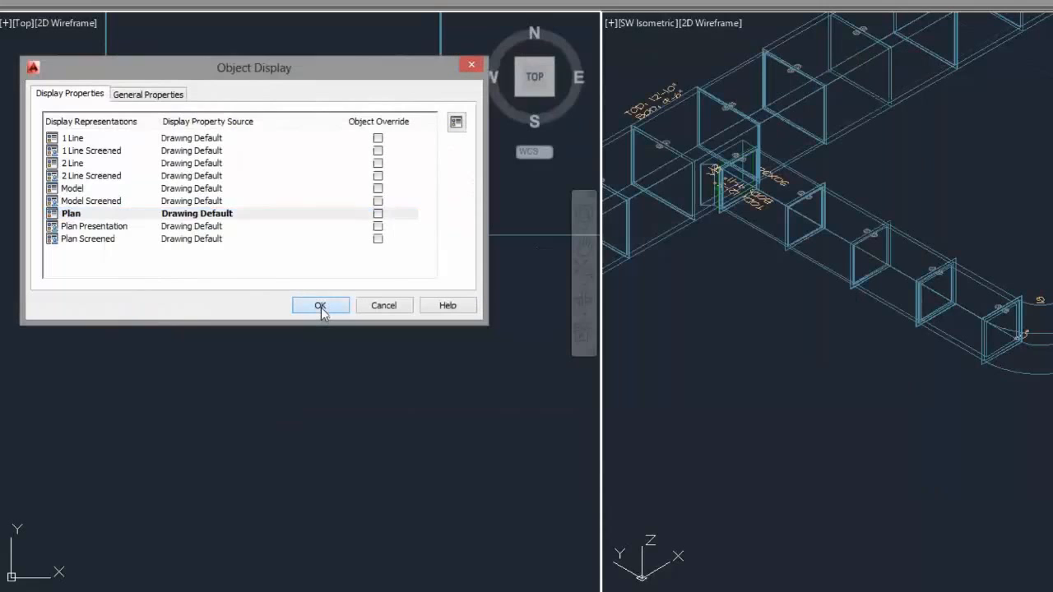
left_click(320, 306)
Step: Examine the insulation and lining linetypes along the 50X40 main duct and the 30X30 branch in the Top view
scroll(407, 394, "down", 4)
left_click(232, 303)
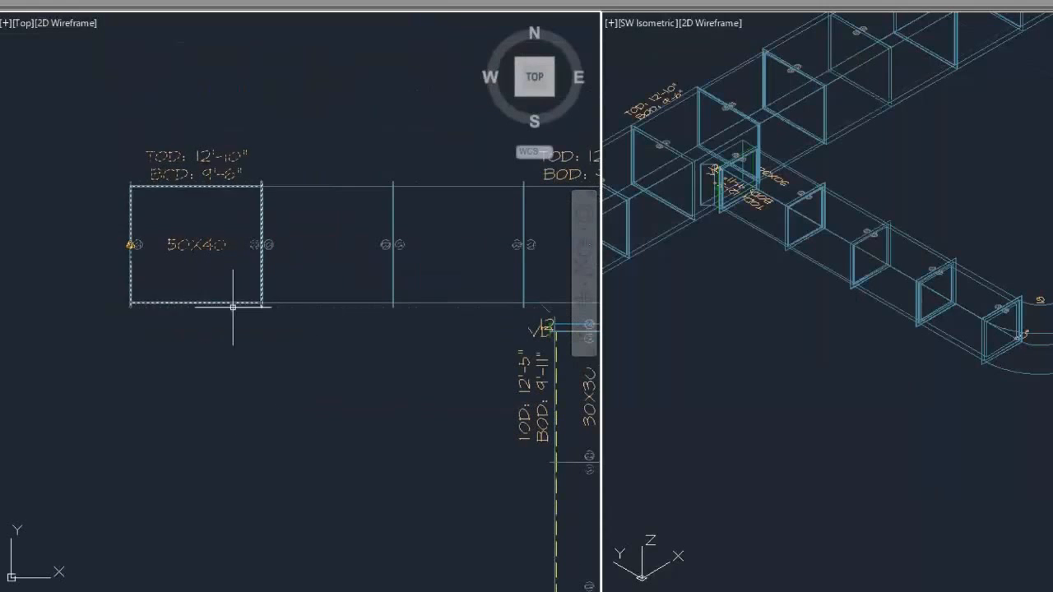
scroll(348, 341, "down", 2)
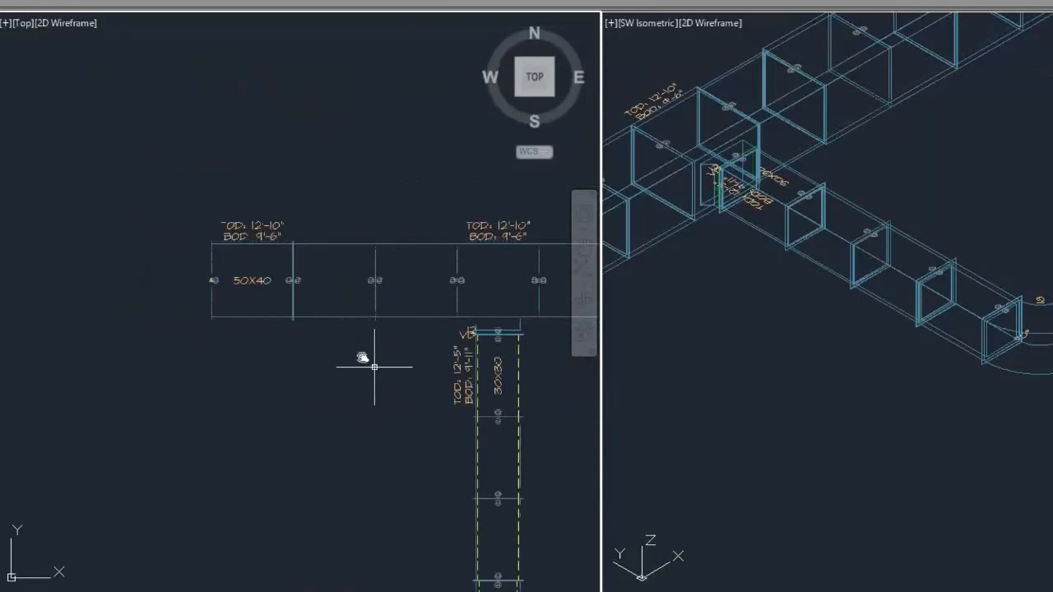
middle_click_drag(374, 366, 211, 324)
scroll(266, 294, "up", 4)
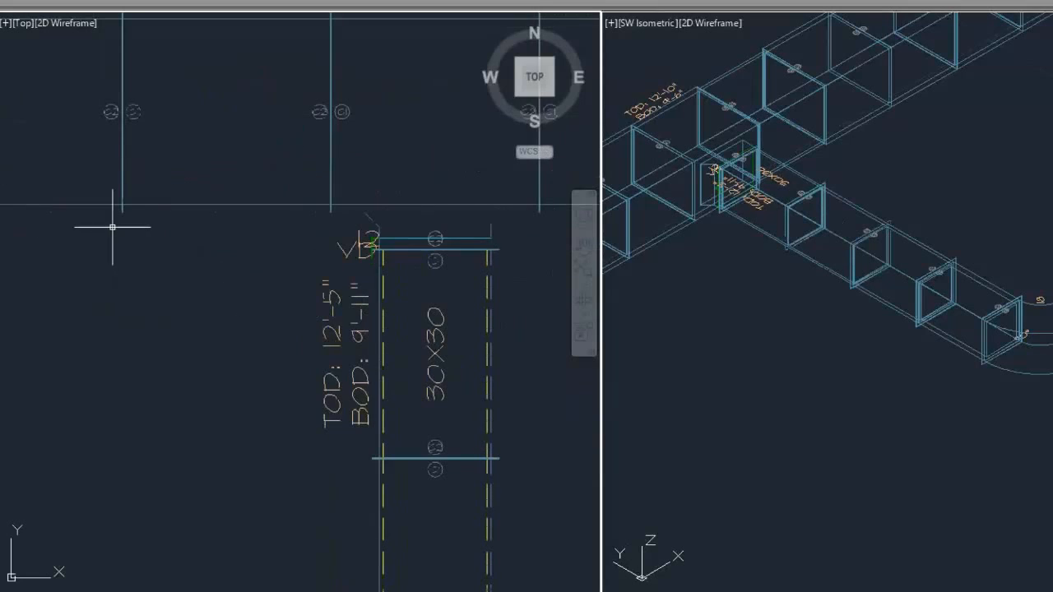
scroll(453, 440, "down", 2)
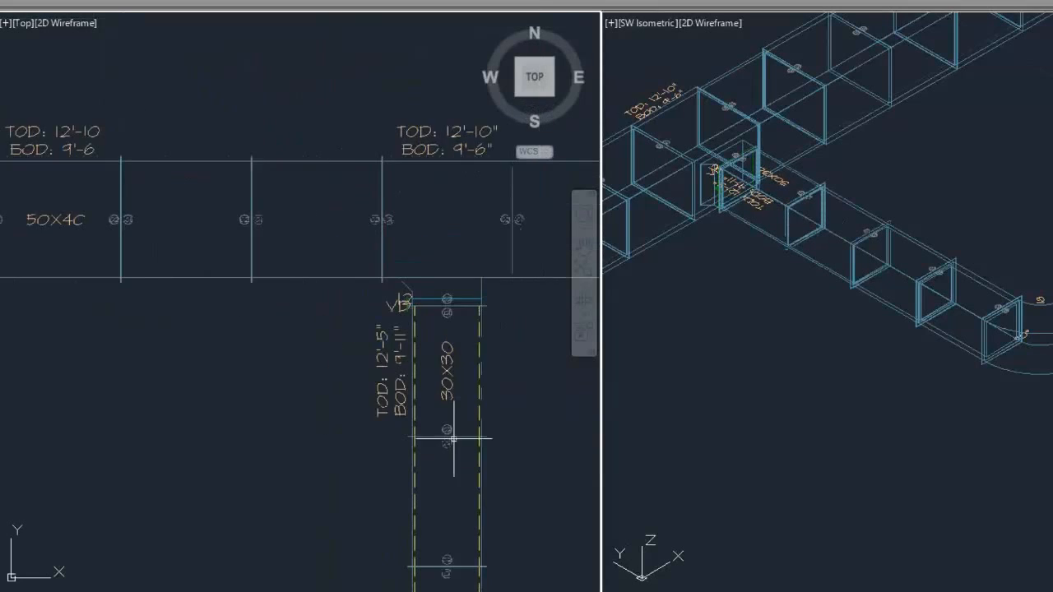
middle_click_drag(453, 440, 409, 298)
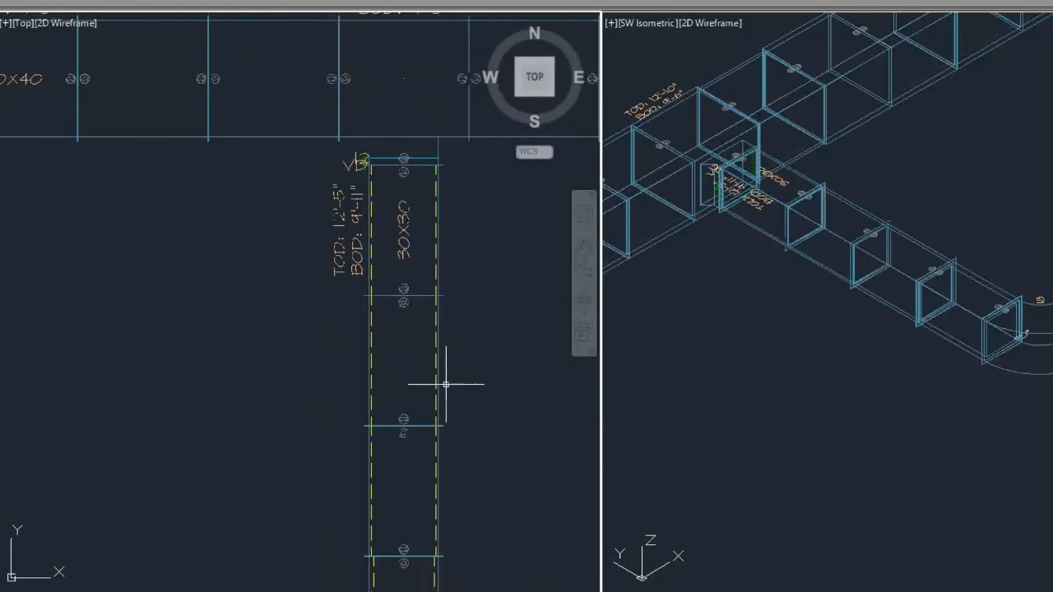
middle_click_drag(470, 451, 353, 206)
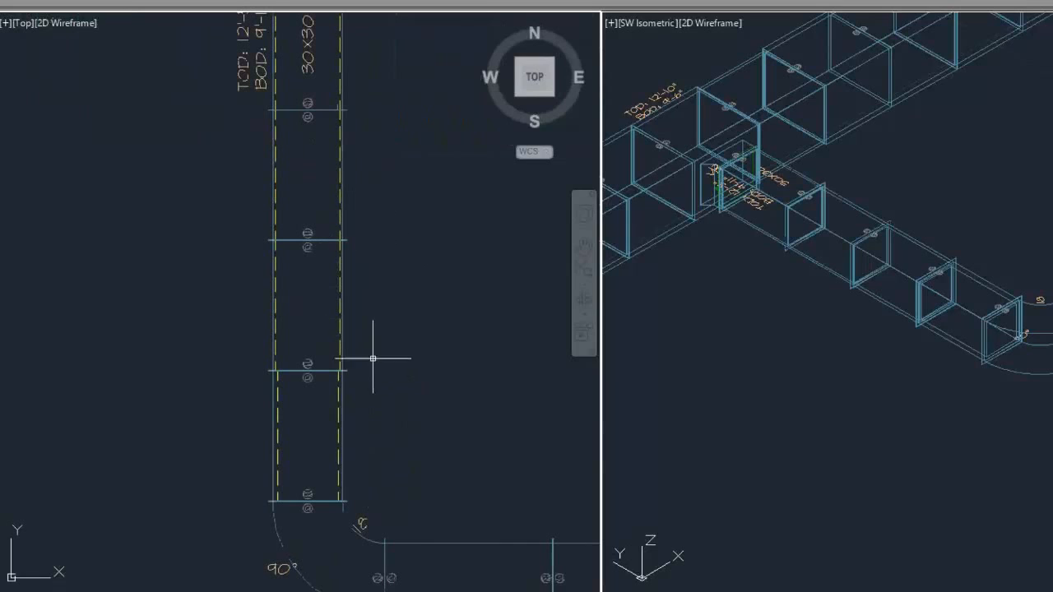
scroll(404, 388, "down", 2)
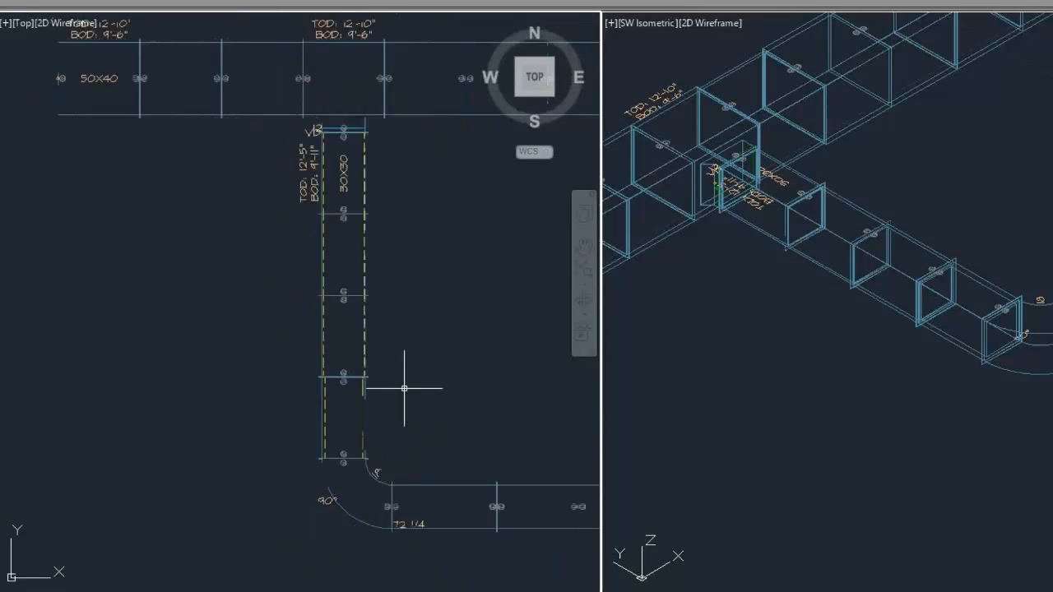
scroll(404, 389, "down", 3)
middle_click_drag(418, 268, 305, 236)
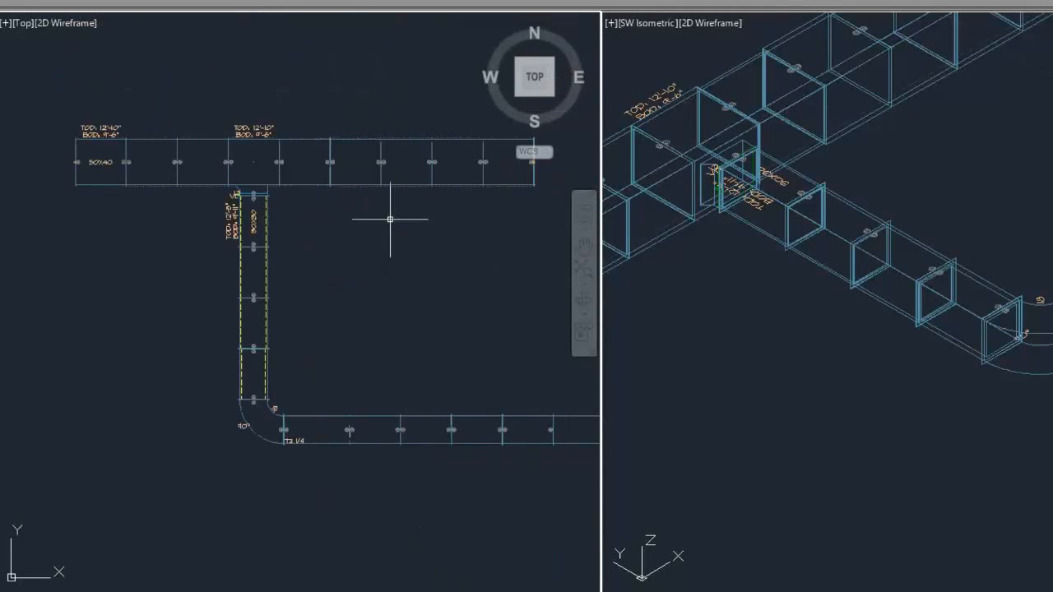
Step: Examine the open end of the 50X40 duct and its outlines in the SW Isometric view
left_click(703, 330)
scroll(706, 313, "down", 2)
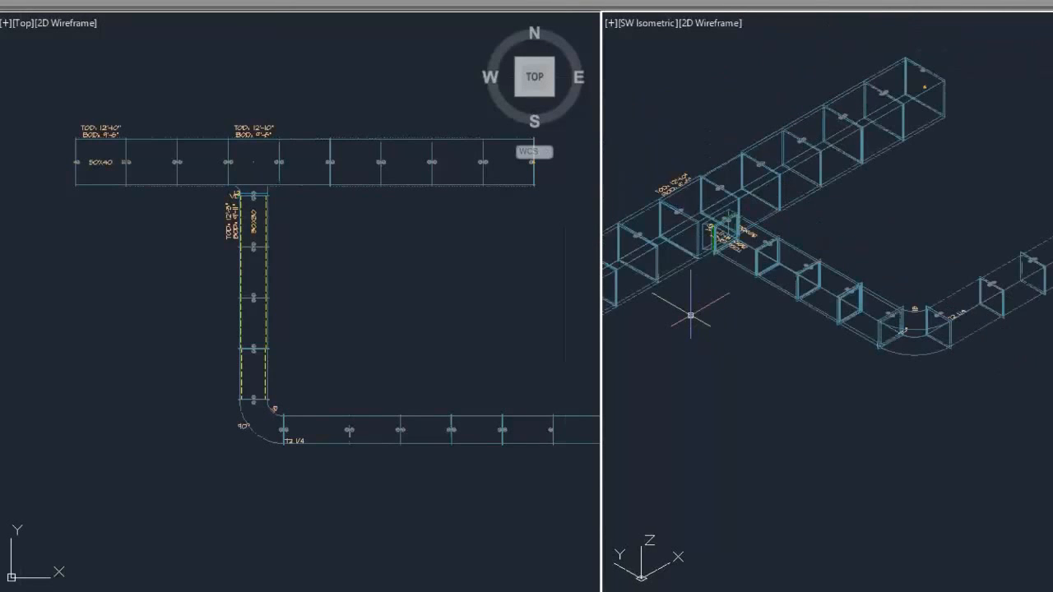
middle_click_drag(691, 315, 804, 247)
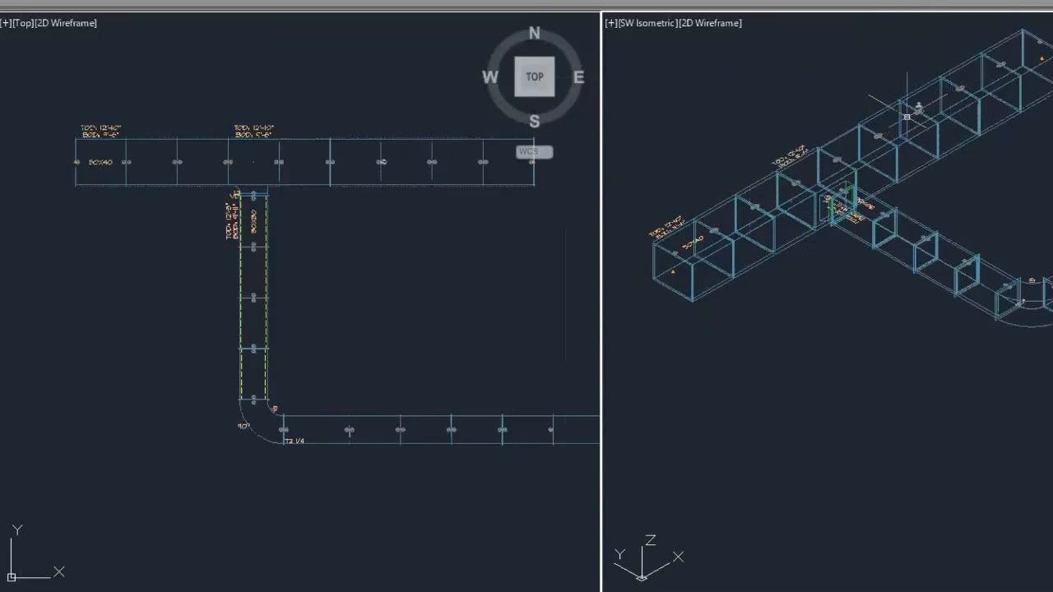
left_click(688, 280)
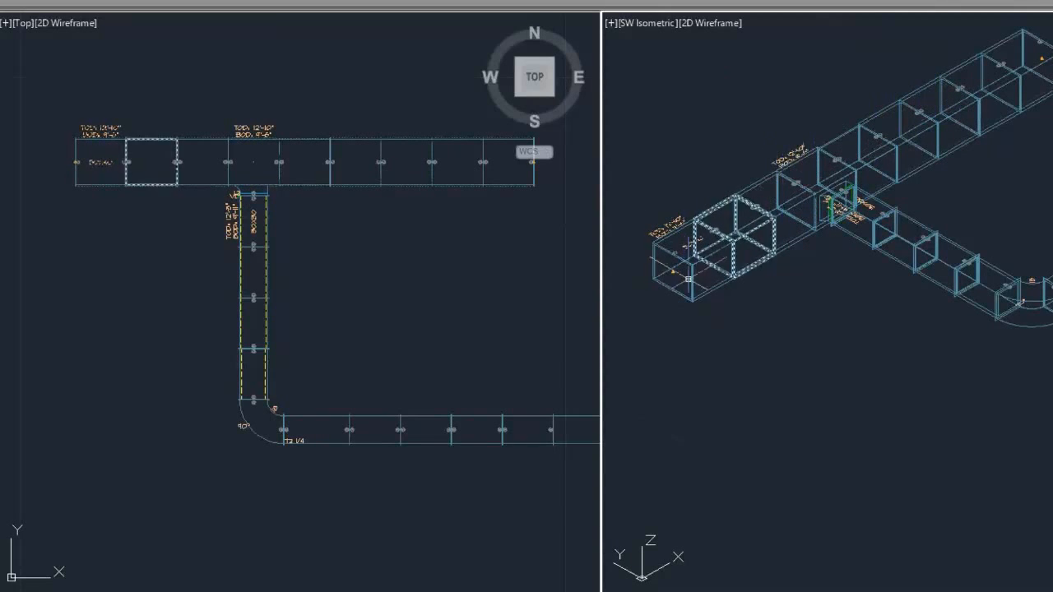
key("Escape")
scroll(688, 278, "up", 4)
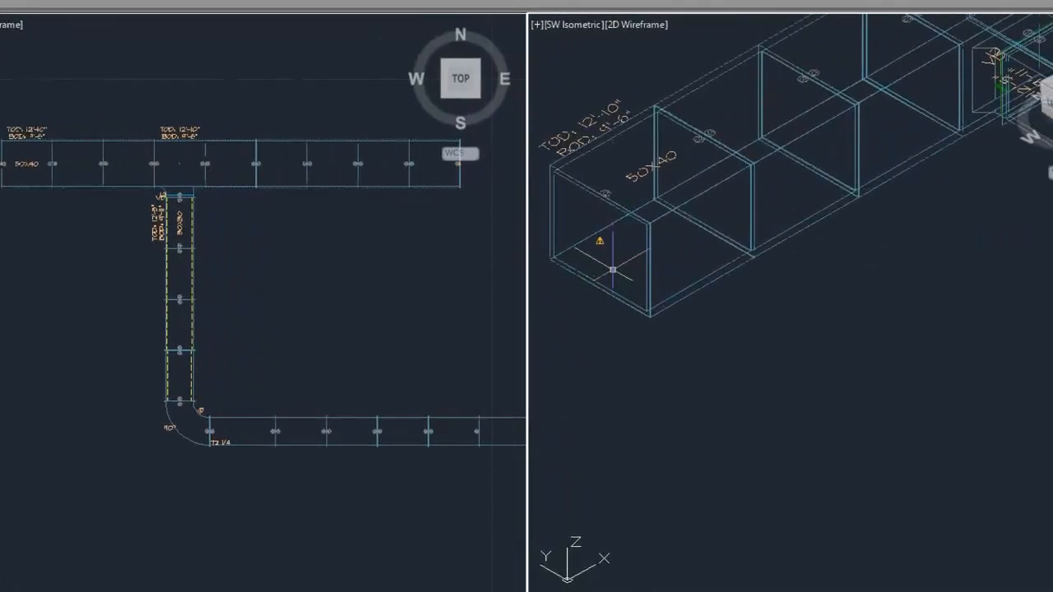
middle_click_drag(624, 273, 700, 280)
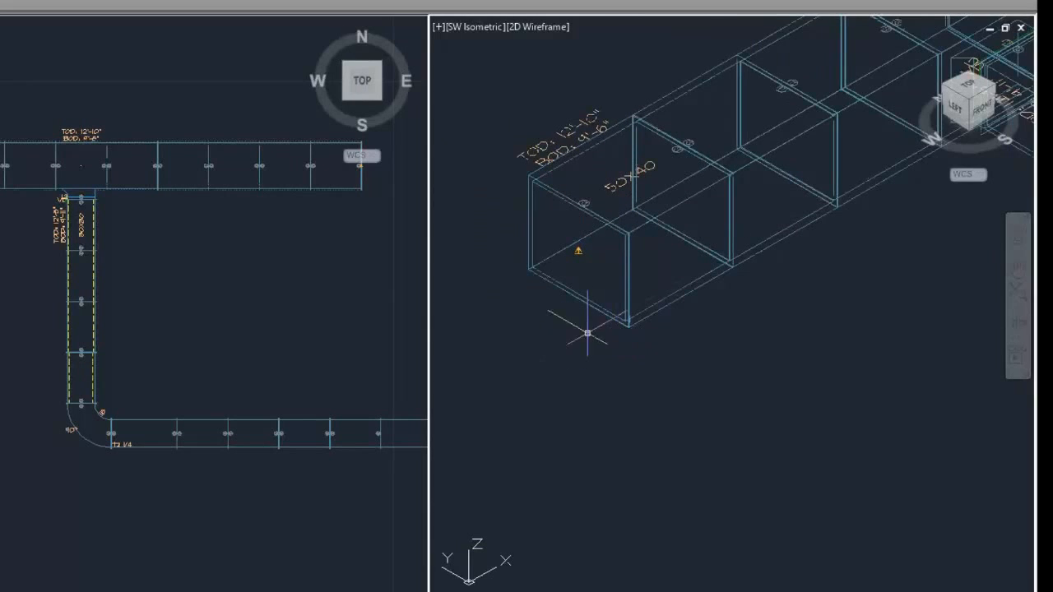
scroll(542, 310, "up", 2)
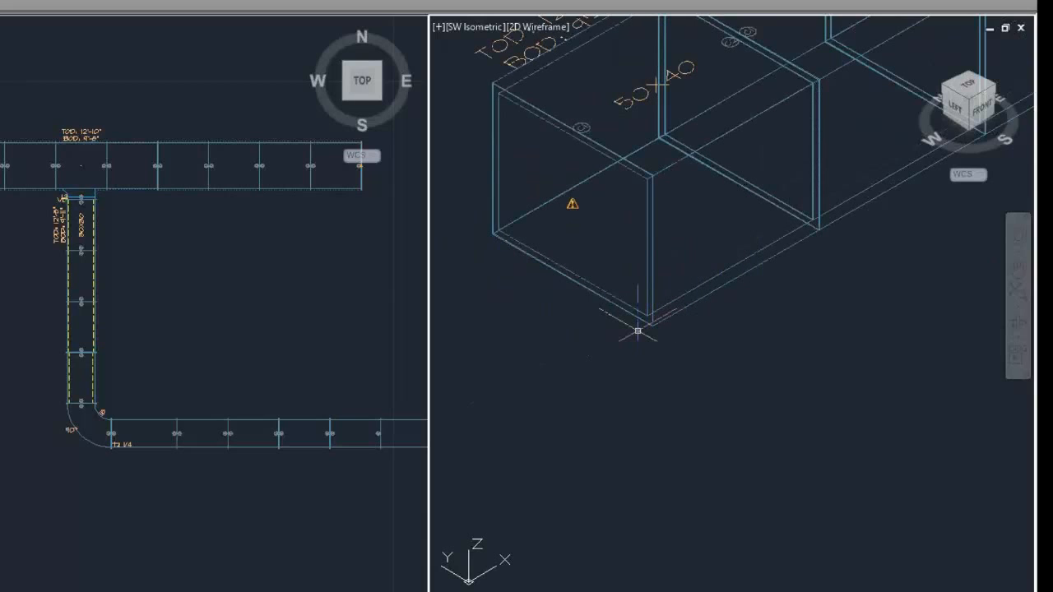
Step: Open the Model drawing default display properties for the 50X40 duct segment in the SW Isometric view
left_click(586, 283)
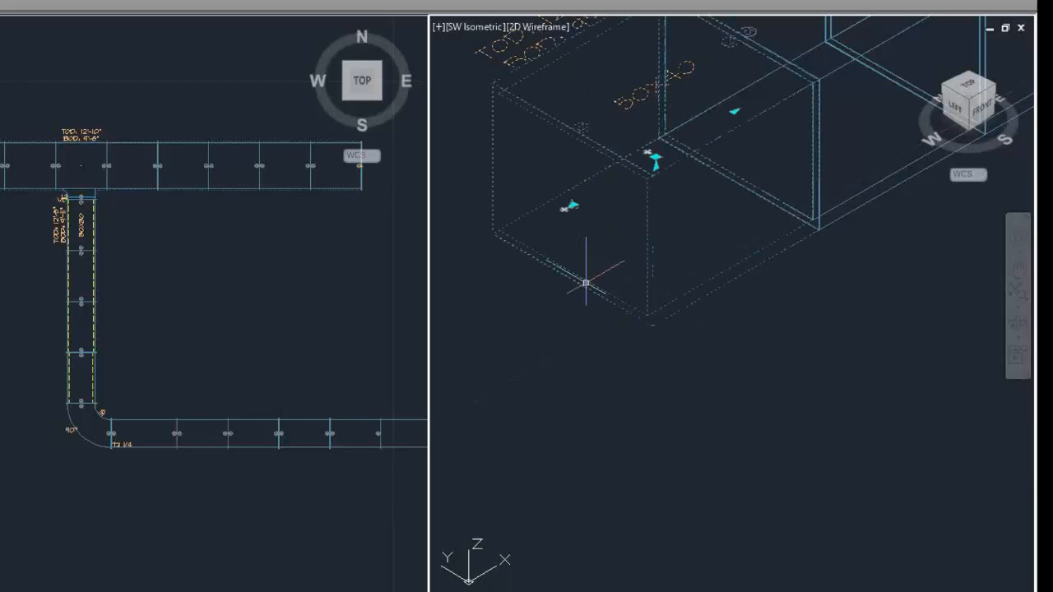
right_click(569, 264)
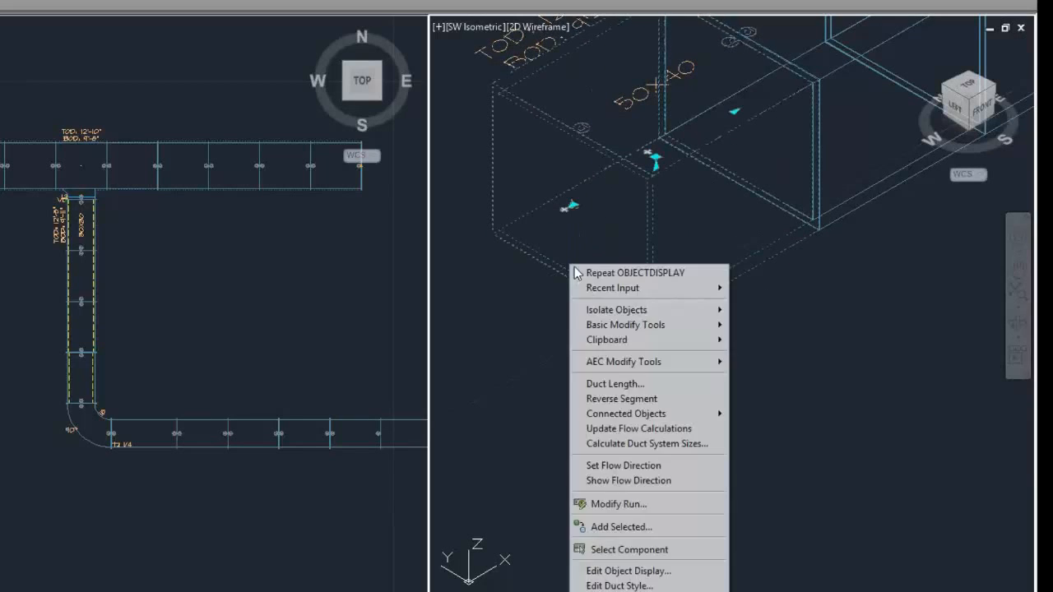
left_click(649, 573)
left_click(0, 196)
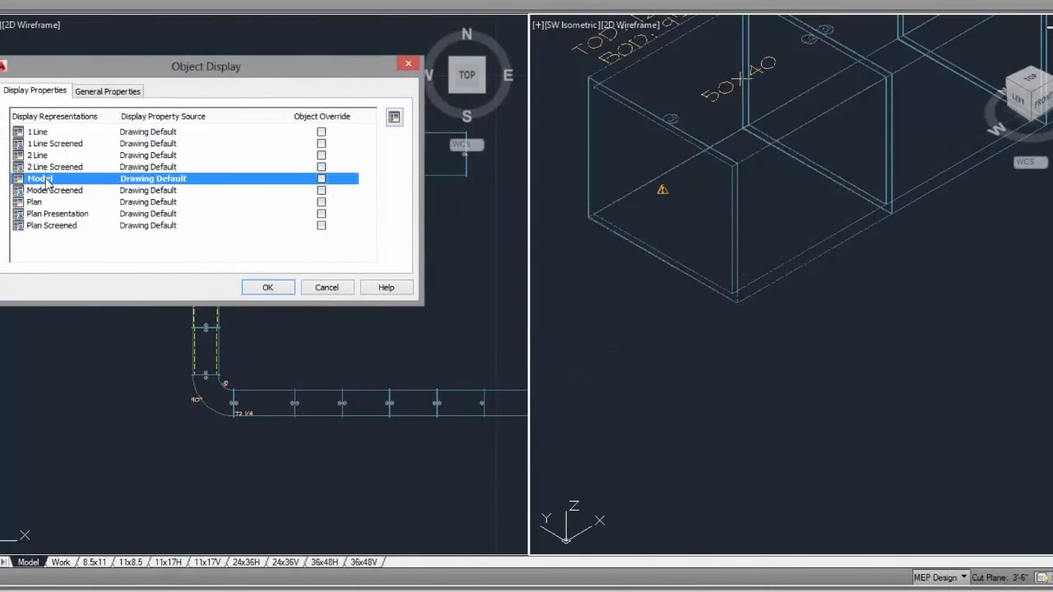
double_click(45, 180)
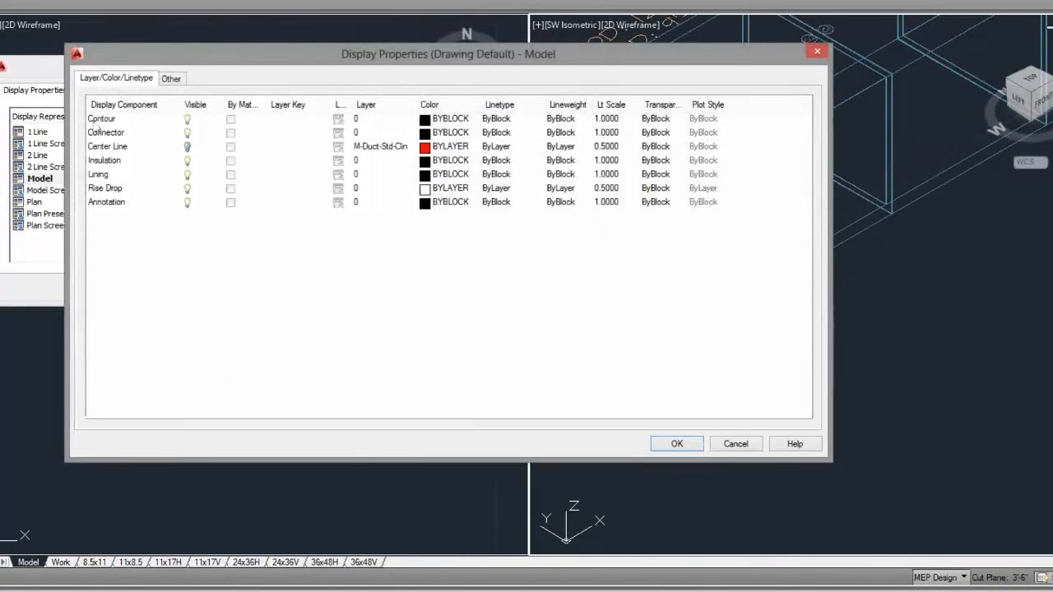
left_click(737, 445)
left_click(54, 190)
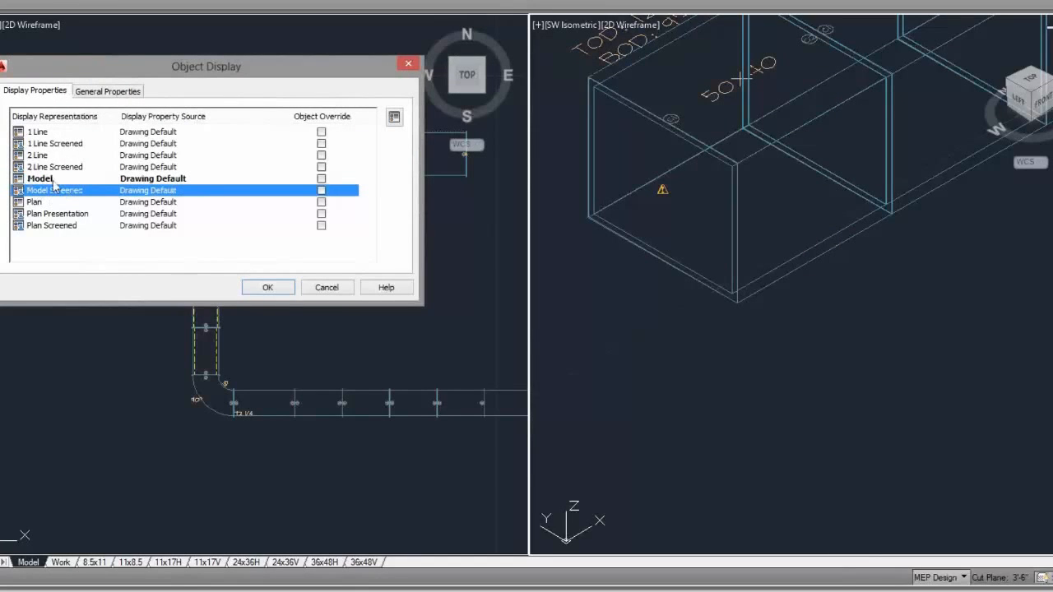
left_click(50, 179)
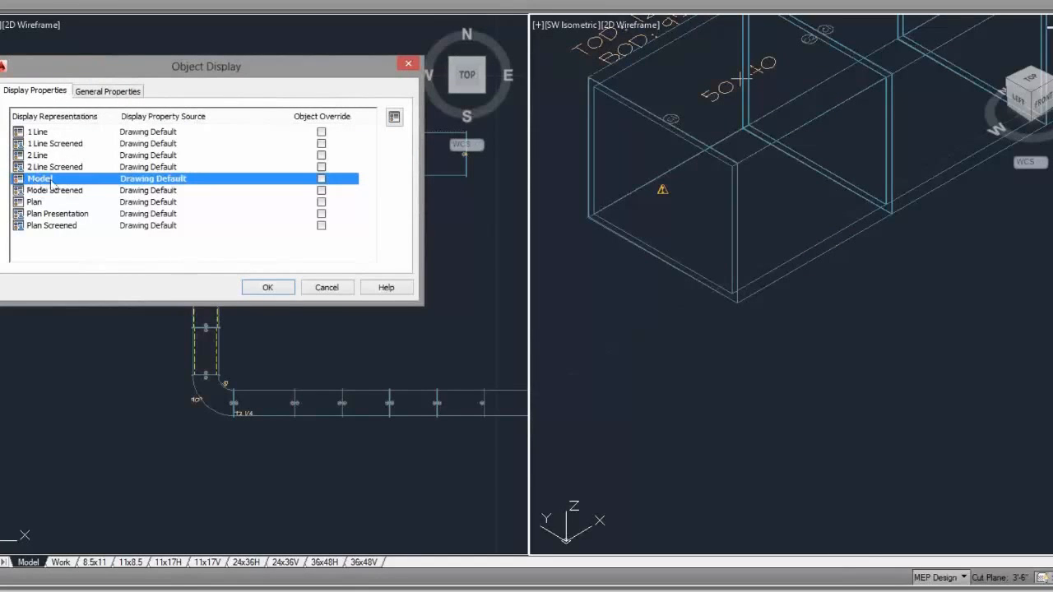
double_click(37, 180)
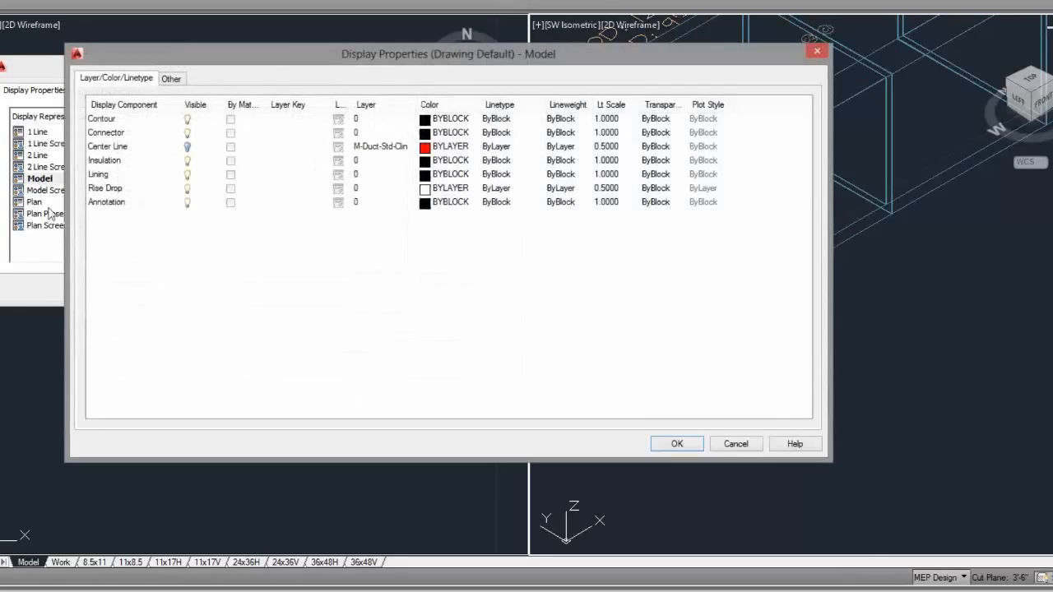
Step: Set the Insulation component's linetype to DOT2 in the Model drawing default
left_click(105, 162)
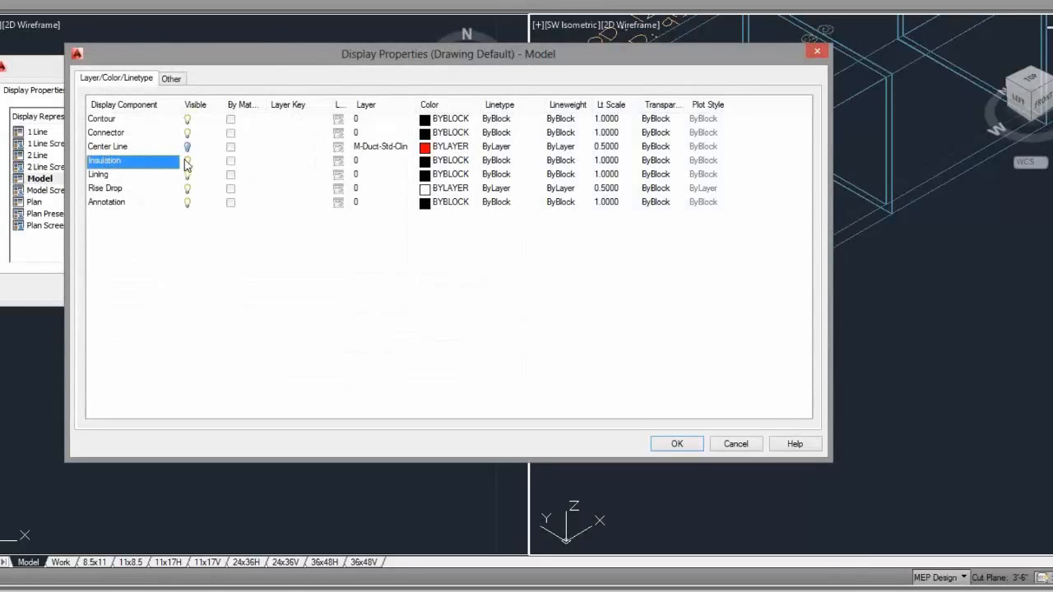
left_click(494, 161)
left_click(272, 222)
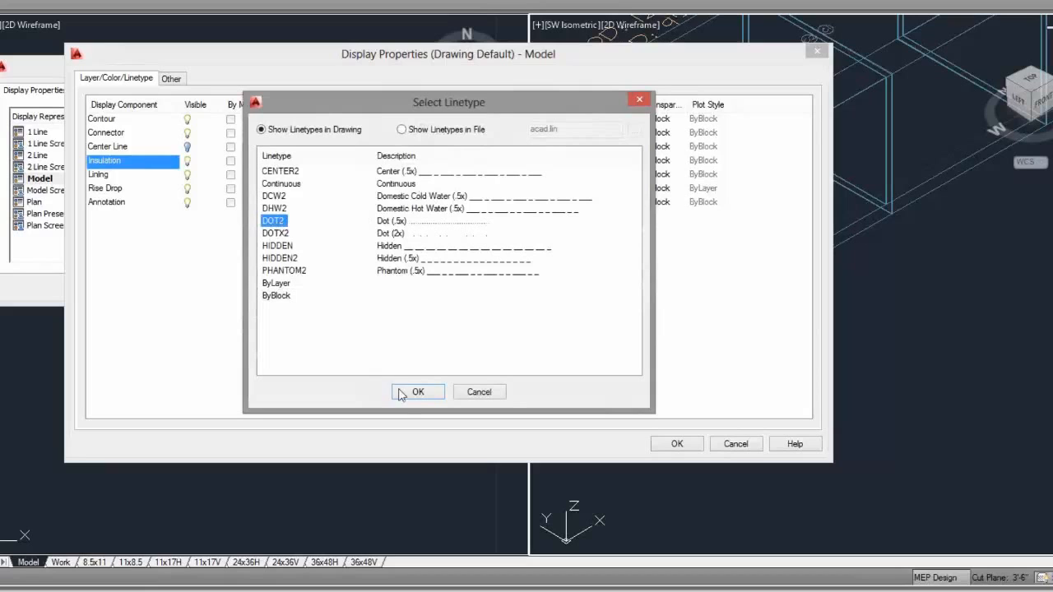
left_click(409, 395)
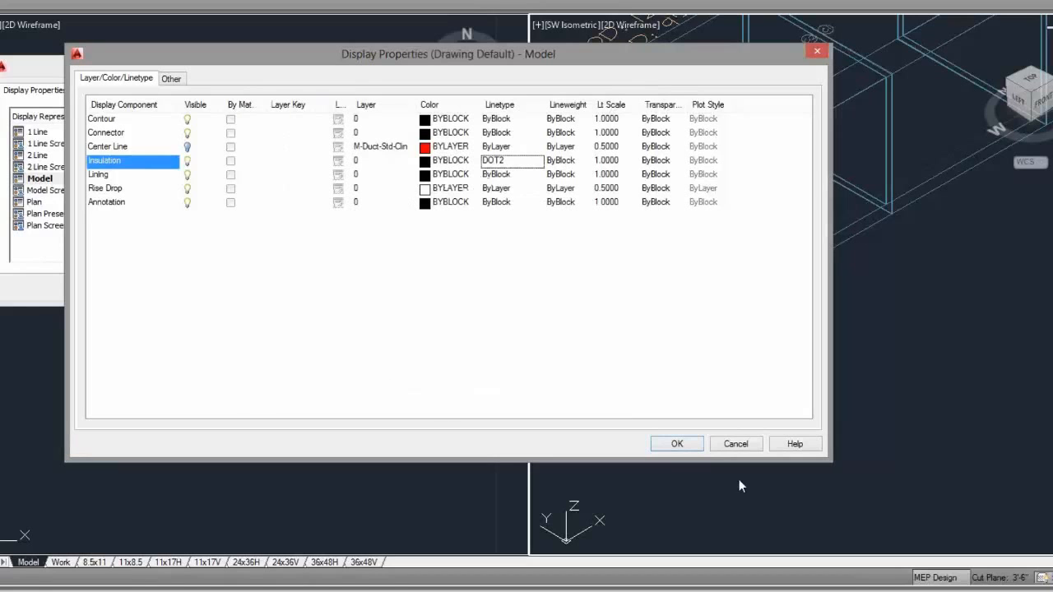
left_click(676, 445)
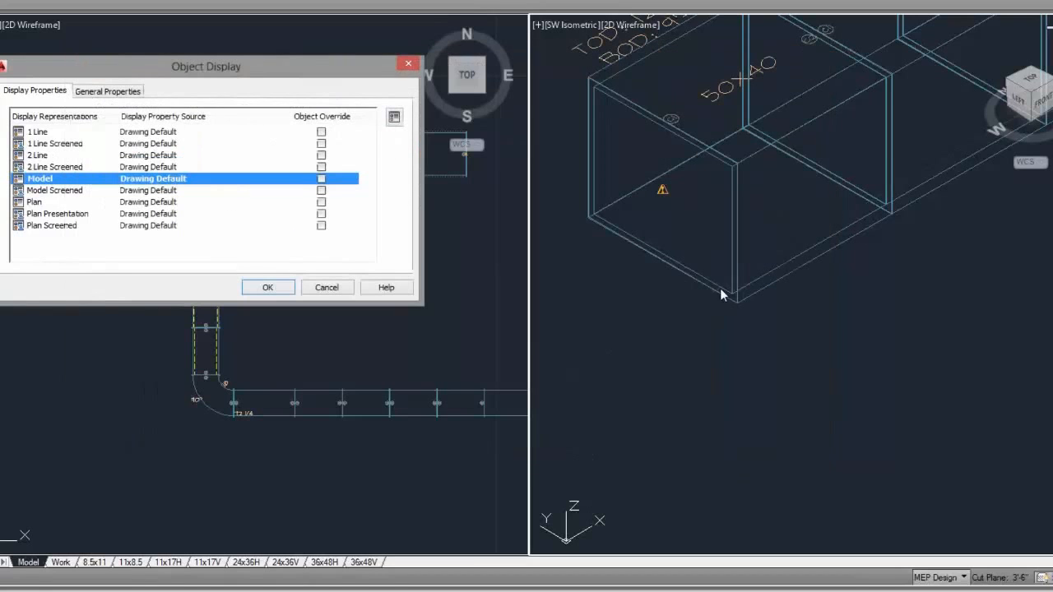
Step: Apply the Model display change and examine the 50X40 duct's insulation outlines in the SW Isometric view
left_click(267, 287)
middle_click_drag(680, 305, 491, 368)
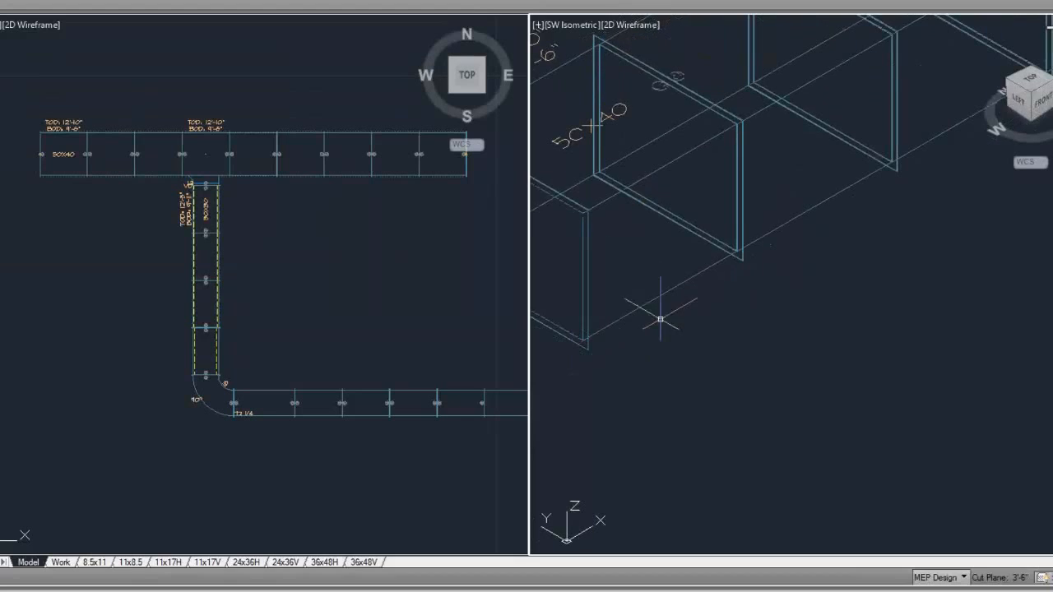
scroll(823, 263, "down", 5)
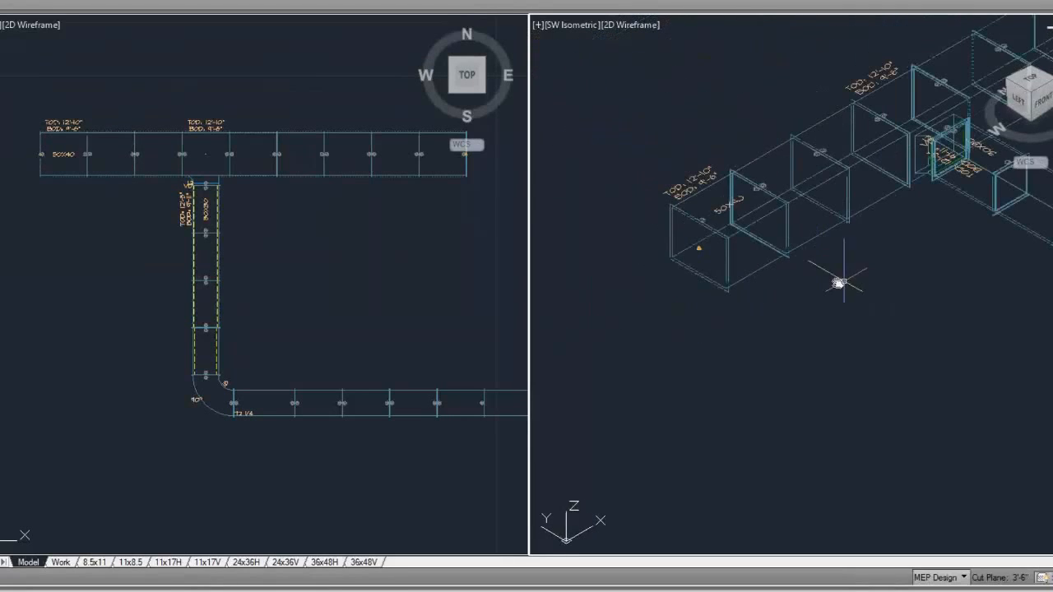
scroll(839, 277, "up", 1)
scroll(674, 305, "up", 2)
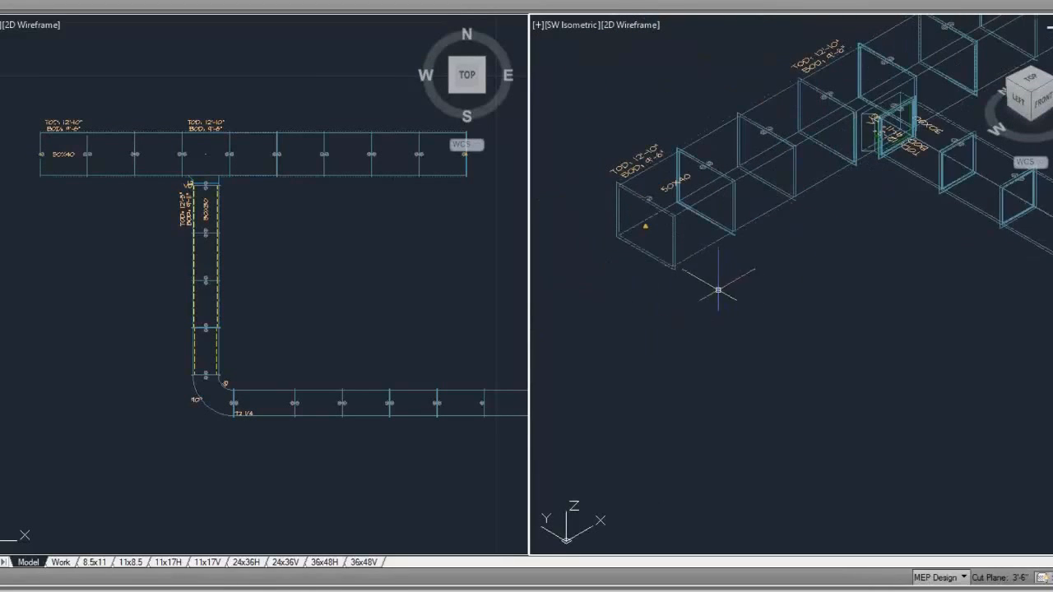
scroll(613, 169, "up", 4)
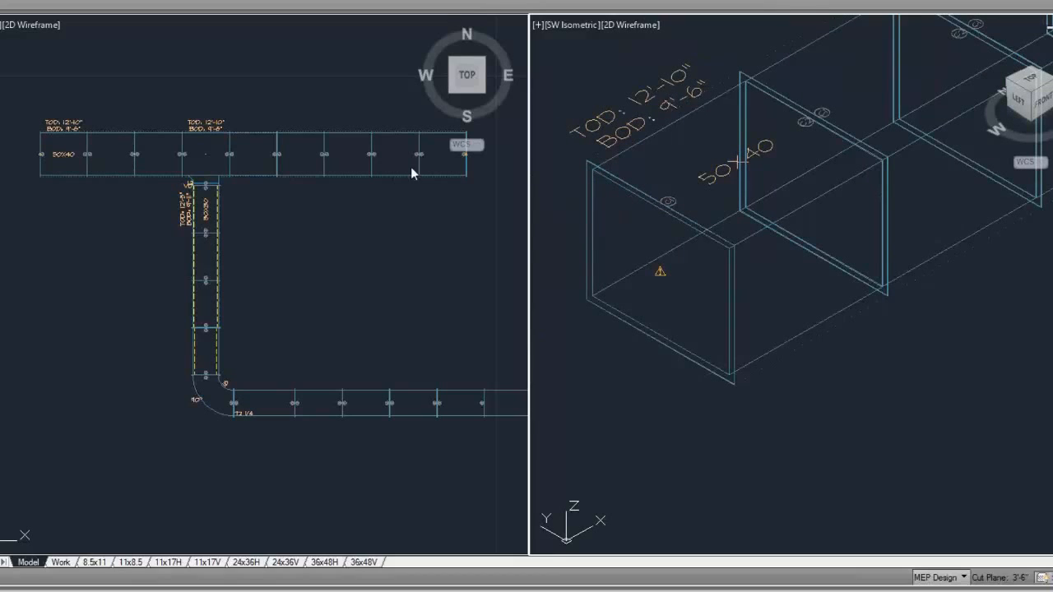
scroll(667, 276, "up", 5)
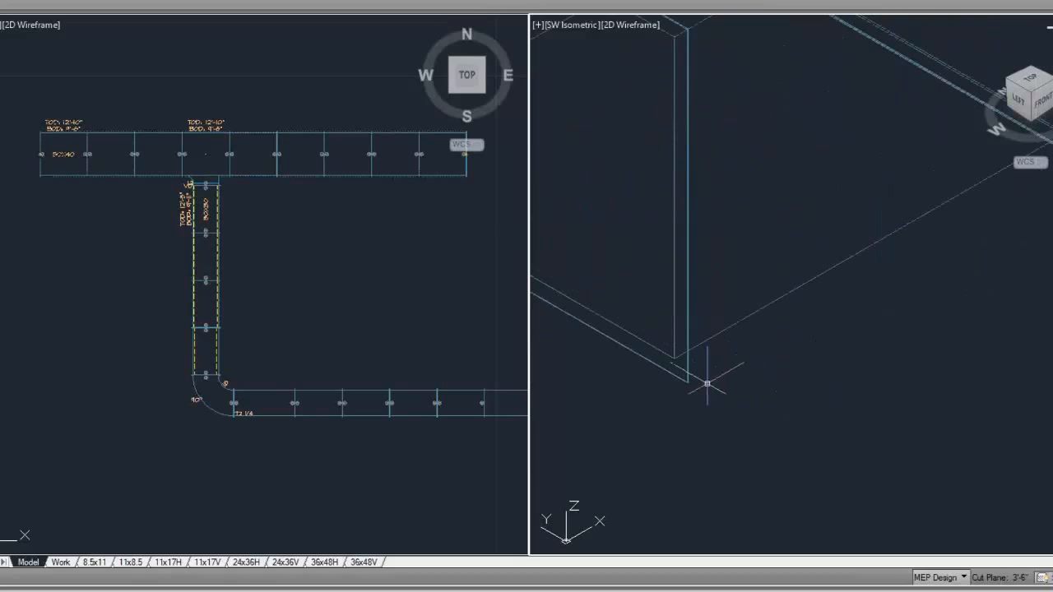
scroll(823, 336, "down", 5)
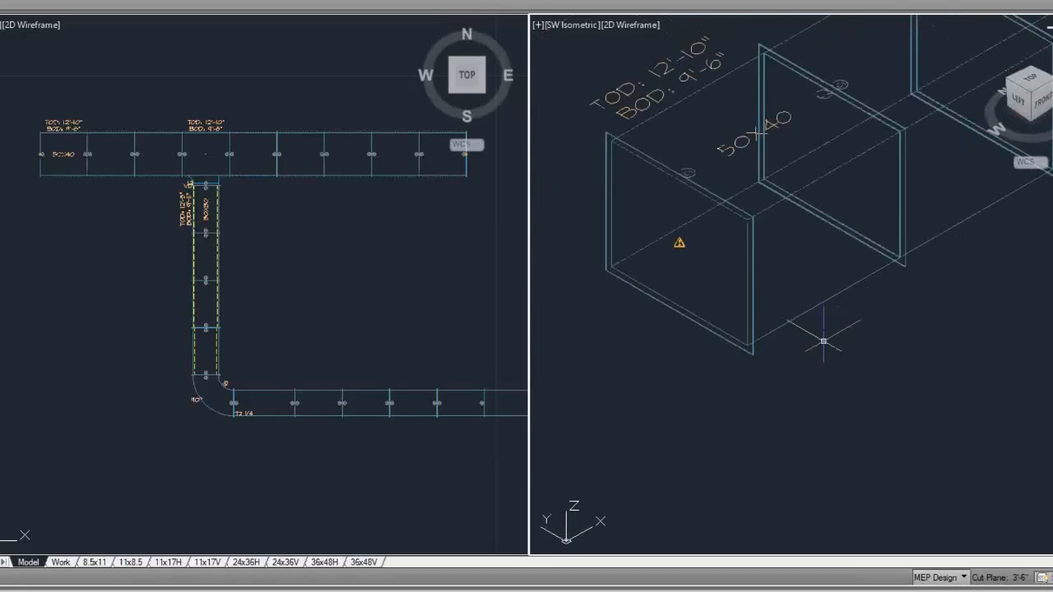
scroll(760, 318, "up", 2)
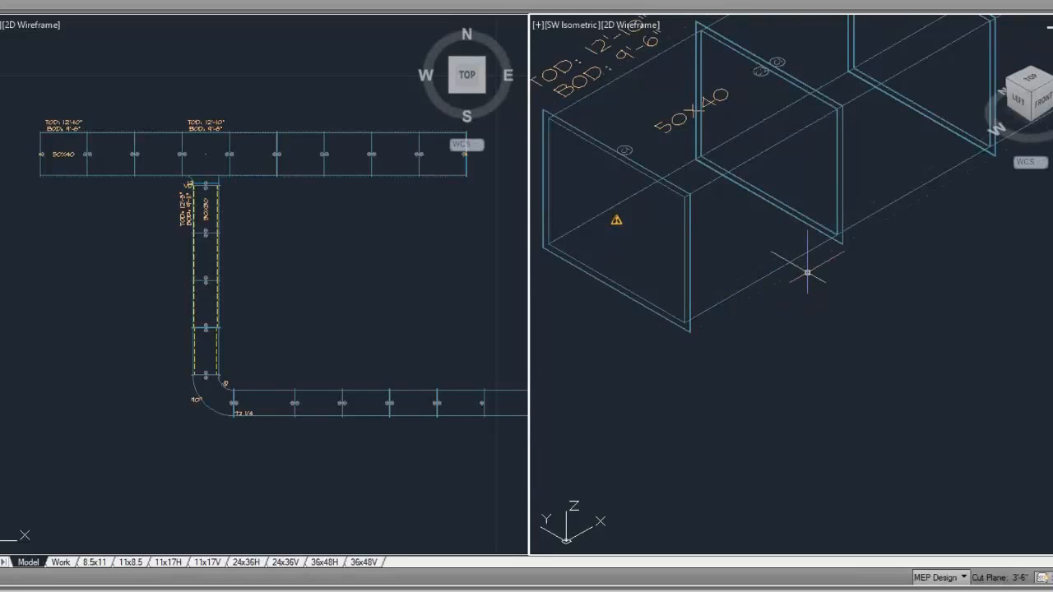
Step: Set the Insulation component's linetype to Continuous in the 50X40 duct's Model drawing default
left_click(782, 282)
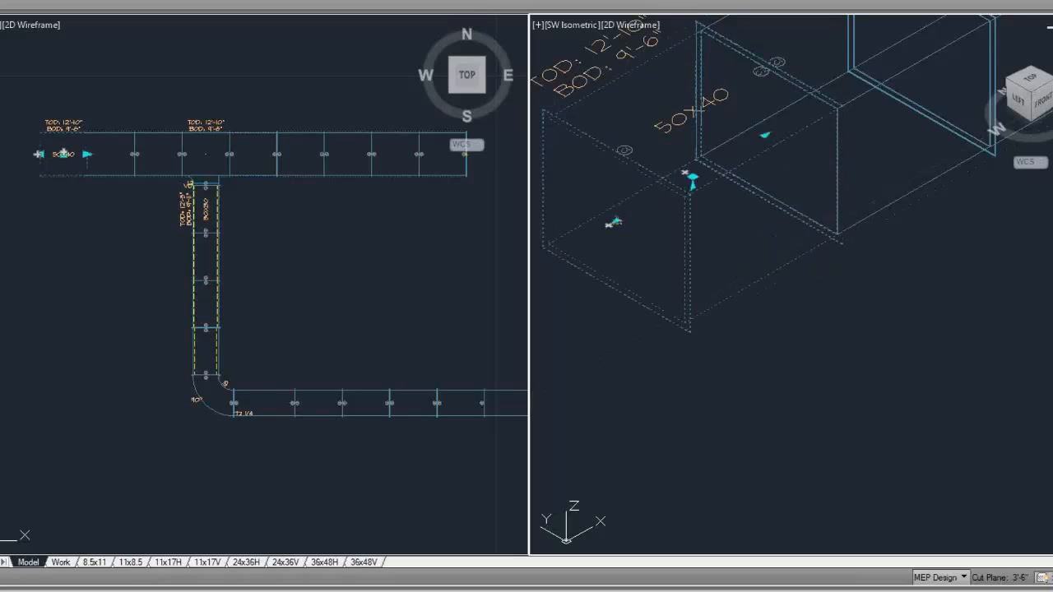
right_click(776, 281)
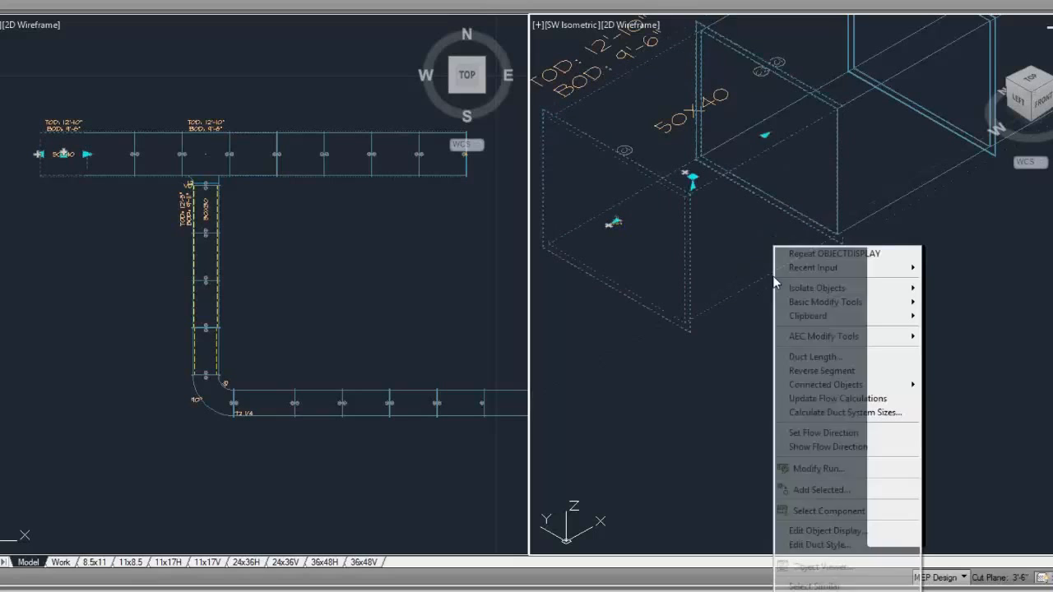
left_click(826, 531)
double_click(41, 179)
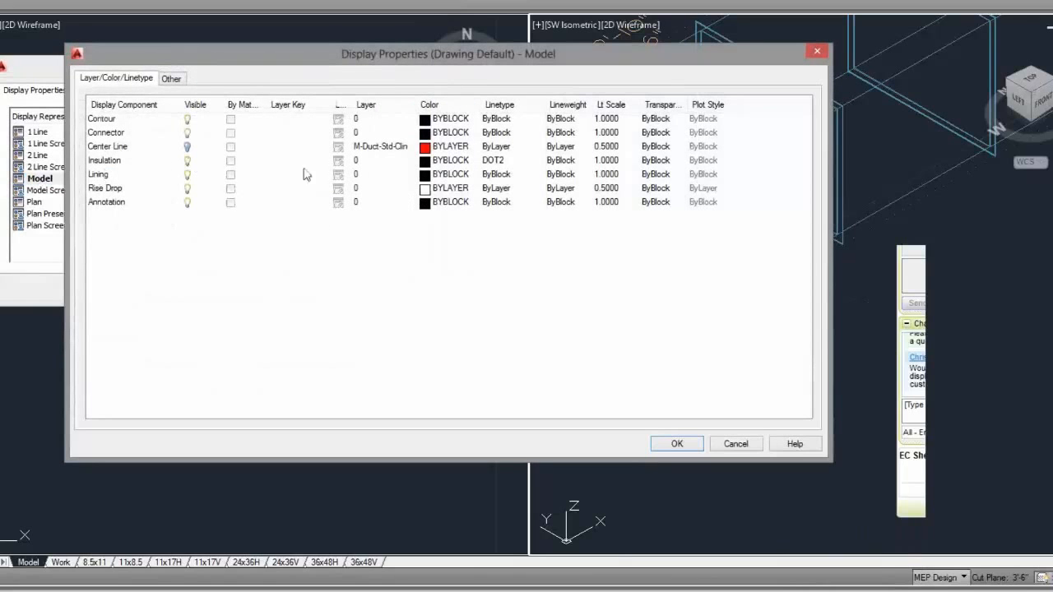
left_click(493, 161)
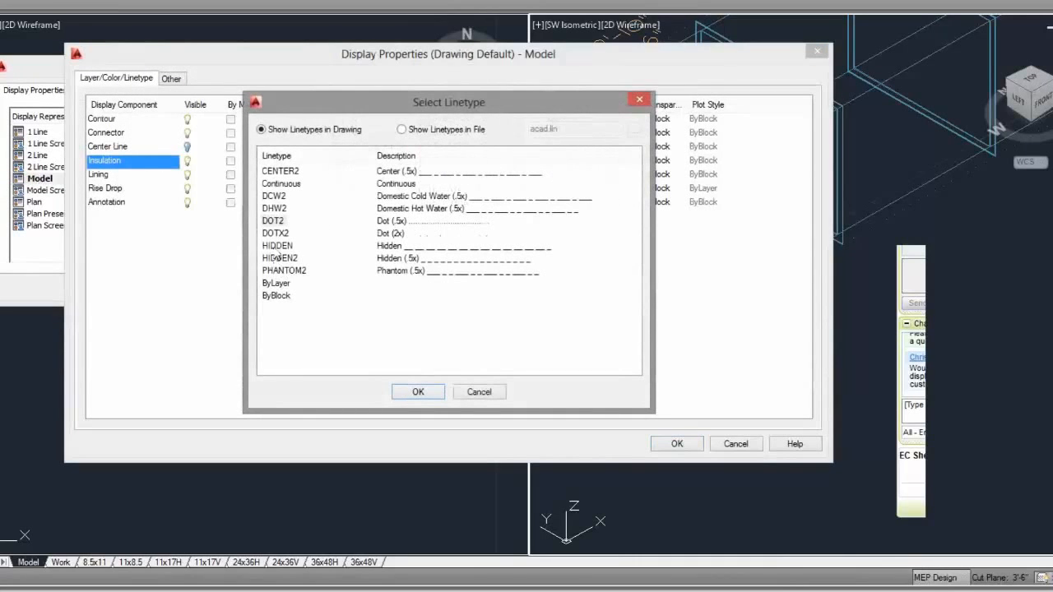
left_click(279, 184)
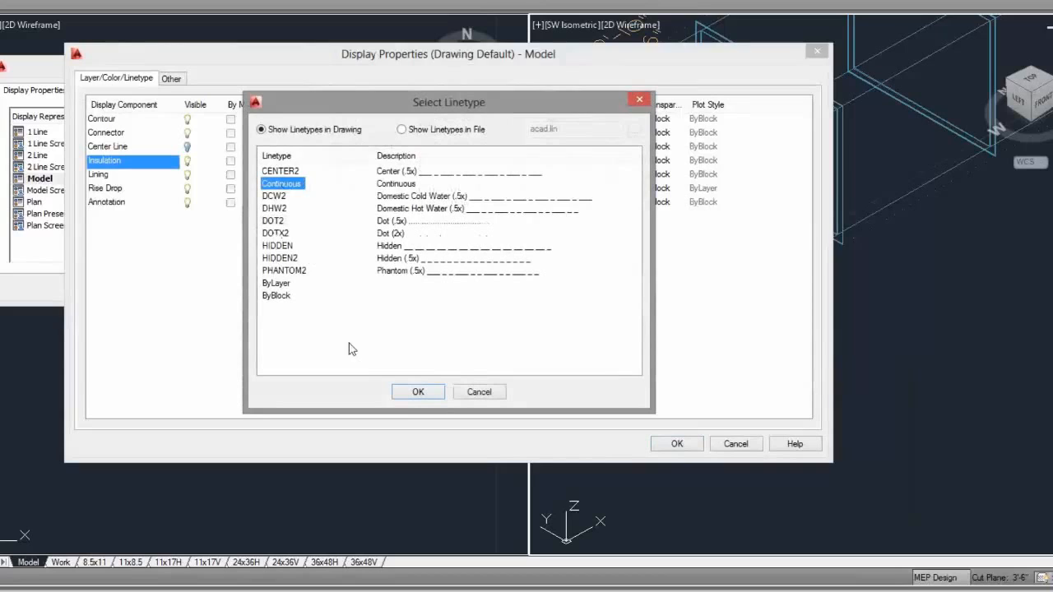
left_click(416, 392)
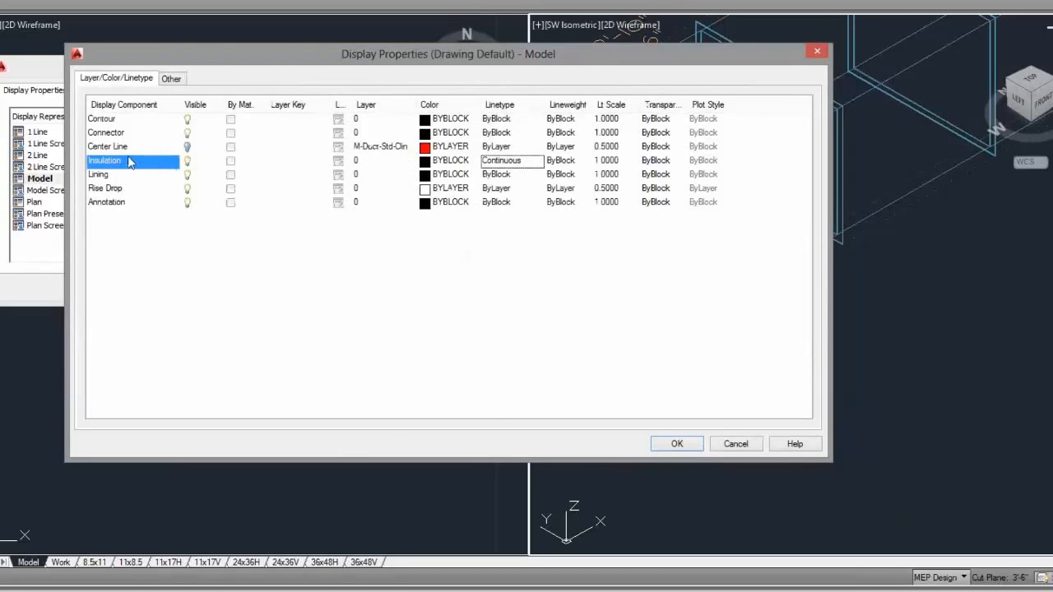
Step: Set the Insulation component's color to white and apply the Model drawing default changes
left_click(426, 161)
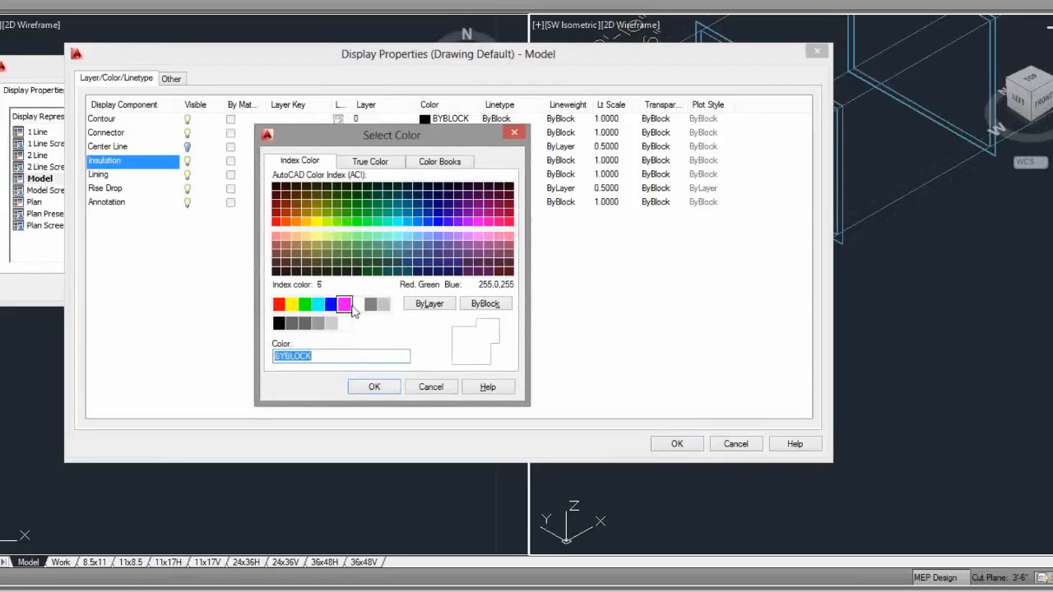
left_click(357, 305)
left_click(375, 386)
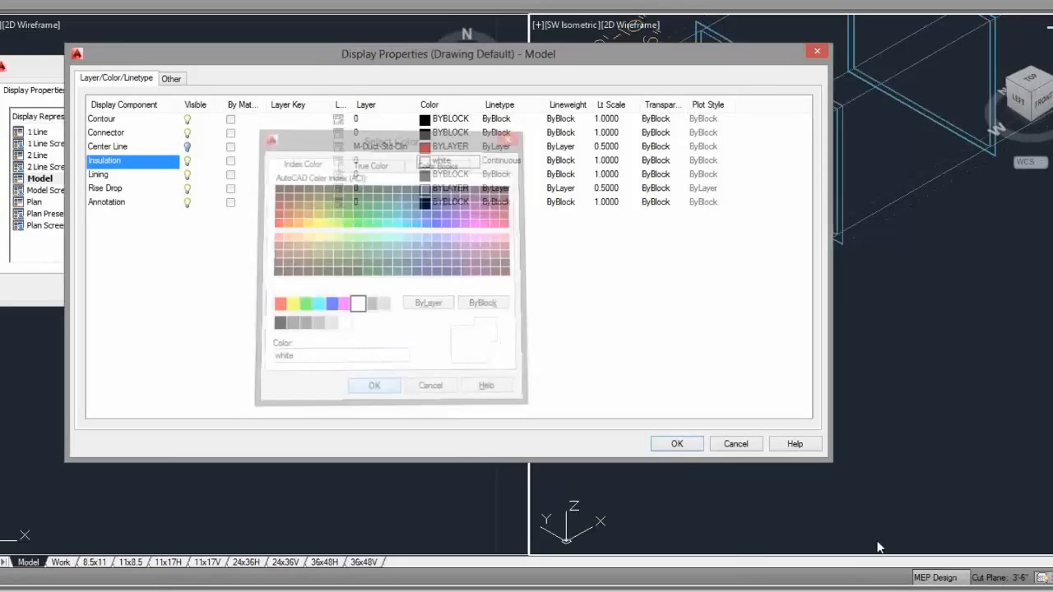
left_click(675, 443)
left_click(268, 288)
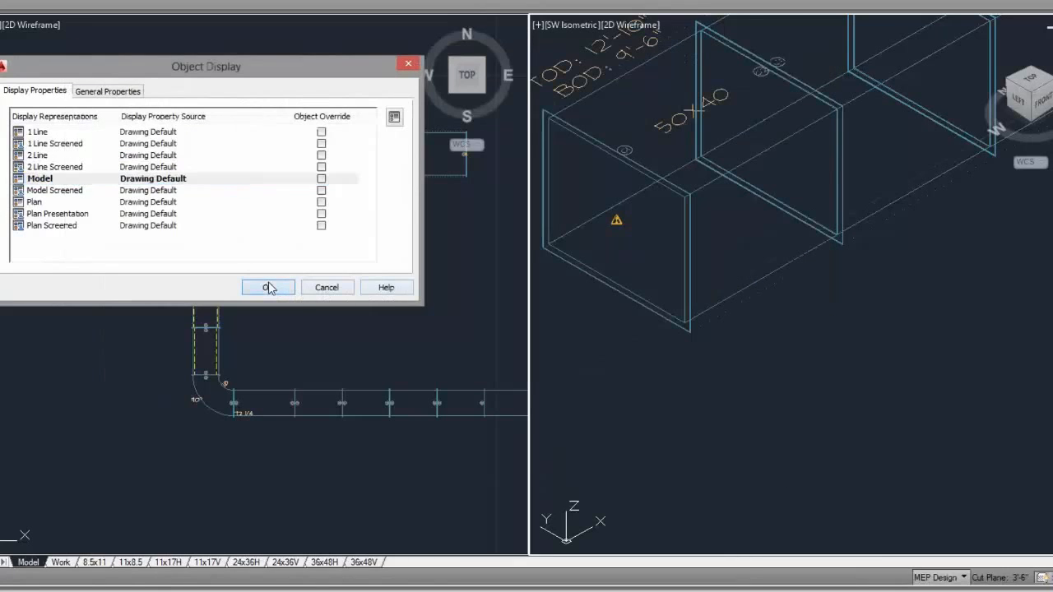
Step: Examine the insulation outlines along the 50X40 main duct and its branch, selecting two adjoining segments next to the main duct's end segment
scroll(755, 354, "down", 5)
middle_click_drag(755, 353, 653, 309)
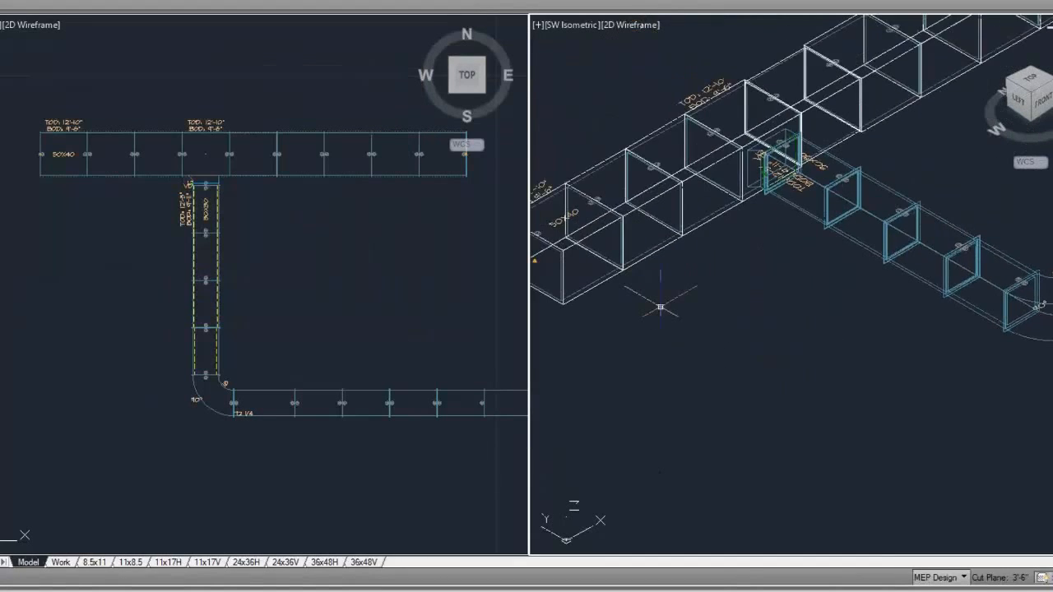
scroll(660, 304, "down", 2)
scroll(647, 245, "up", 4)
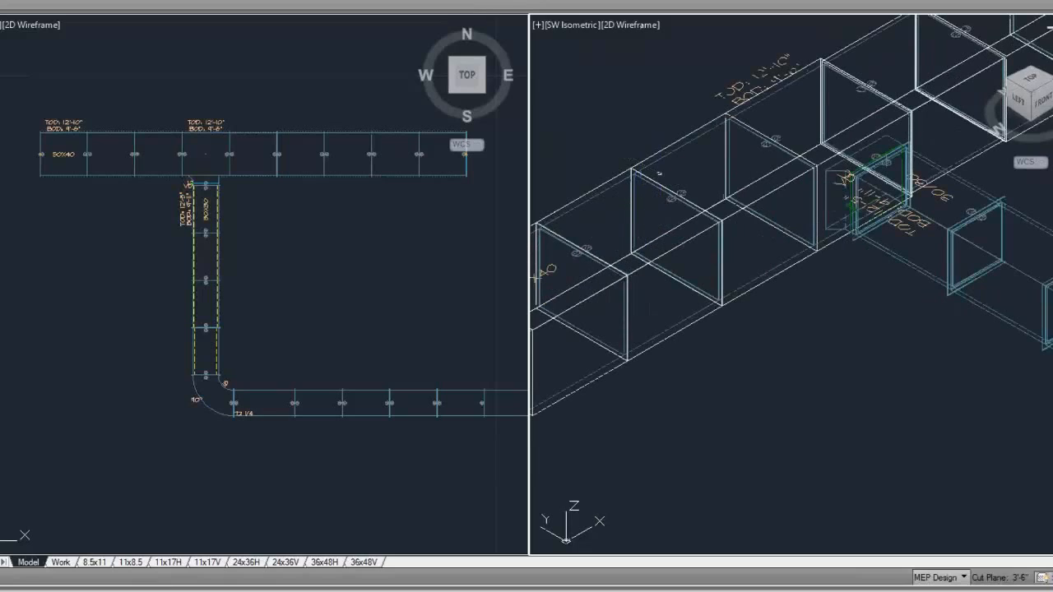
left_click(629, 169)
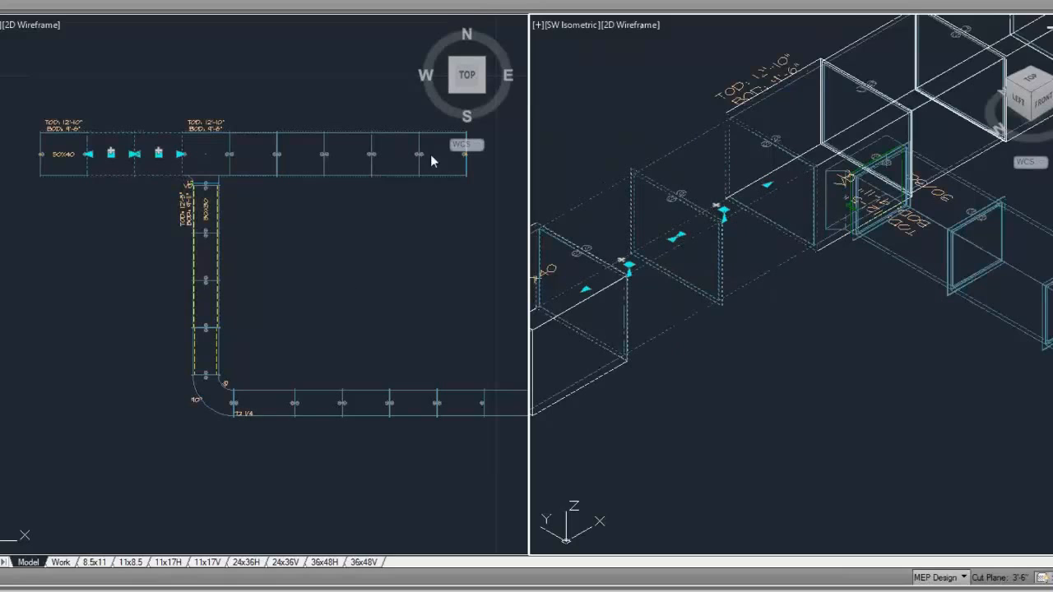
scroll(545, 89, "down", 2)
scroll(684, 118, "down", 2)
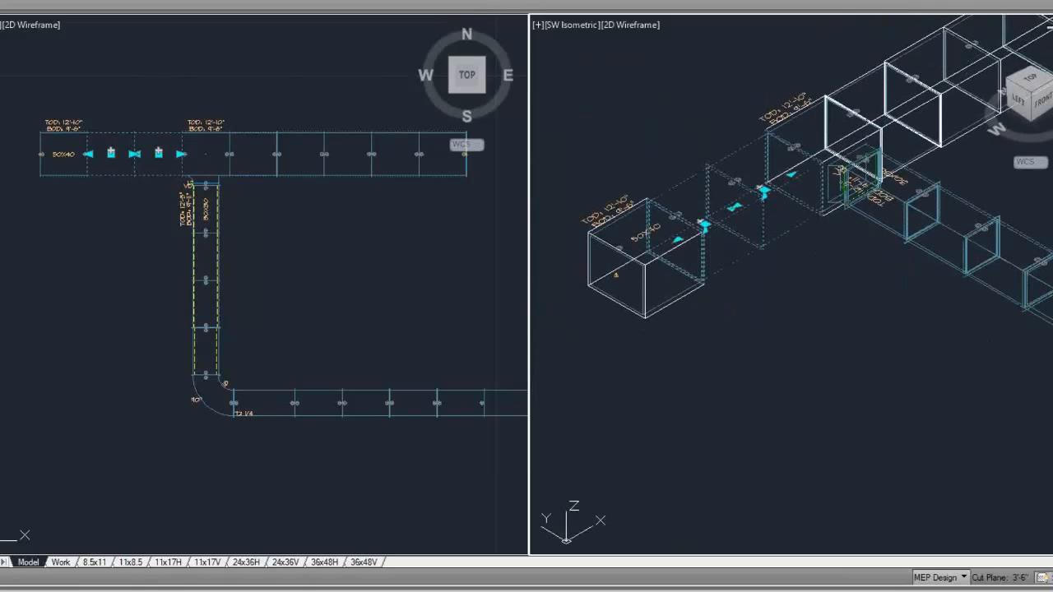
key("Escape")
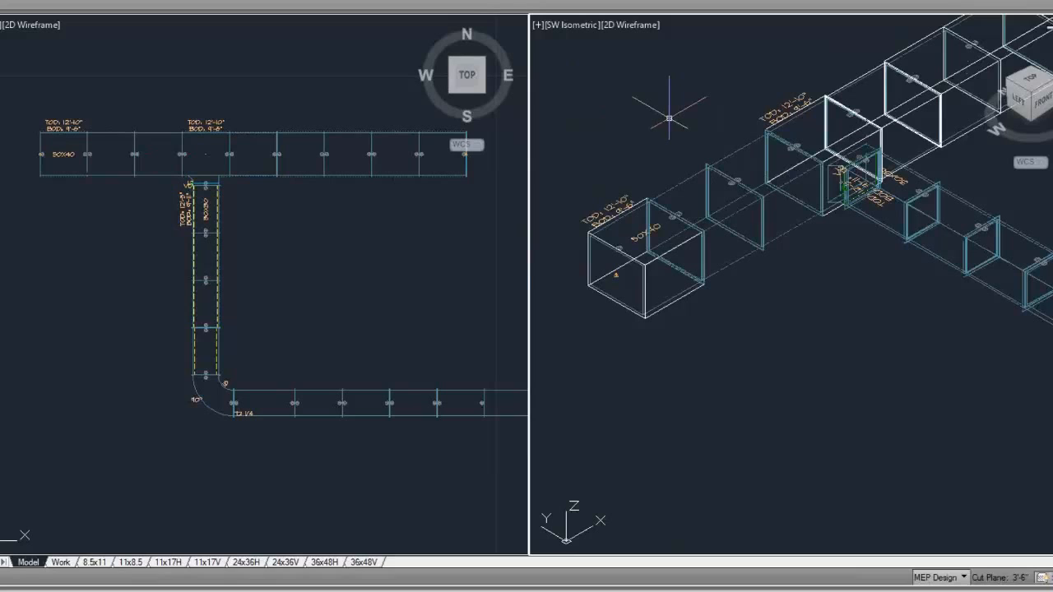
scroll(654, 148, "down", 3)
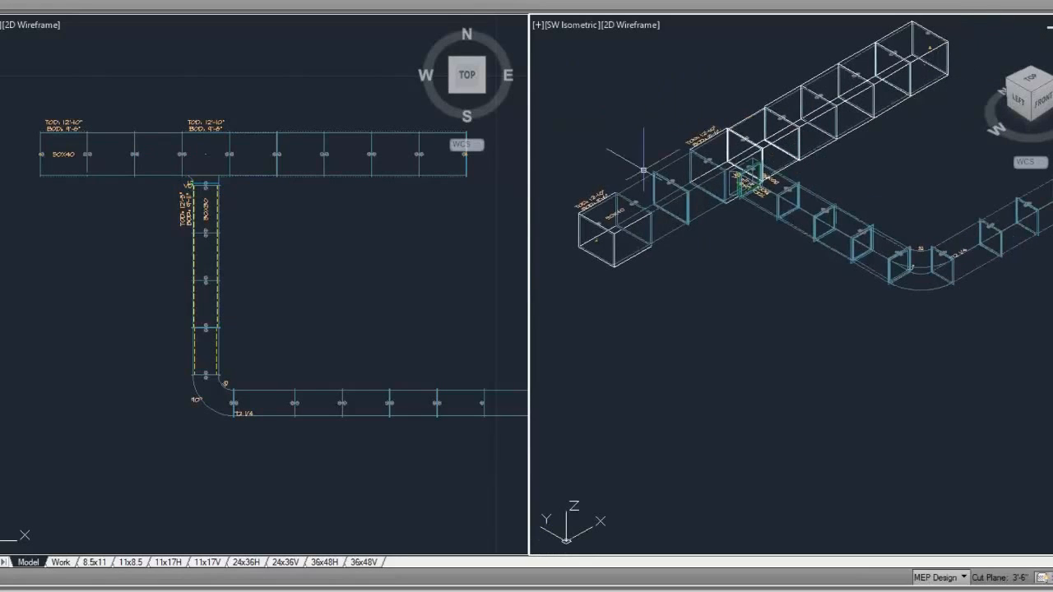
scroll(714, 266, "down", 3)
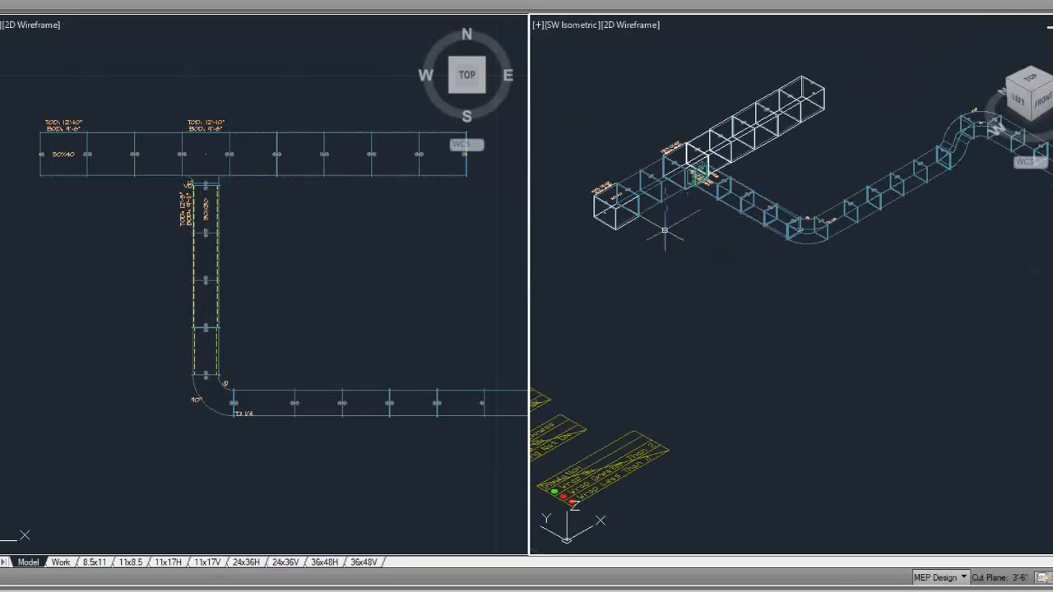
scroll(631, 172, "up", 3)
scroll(631, 175, "up", 4)
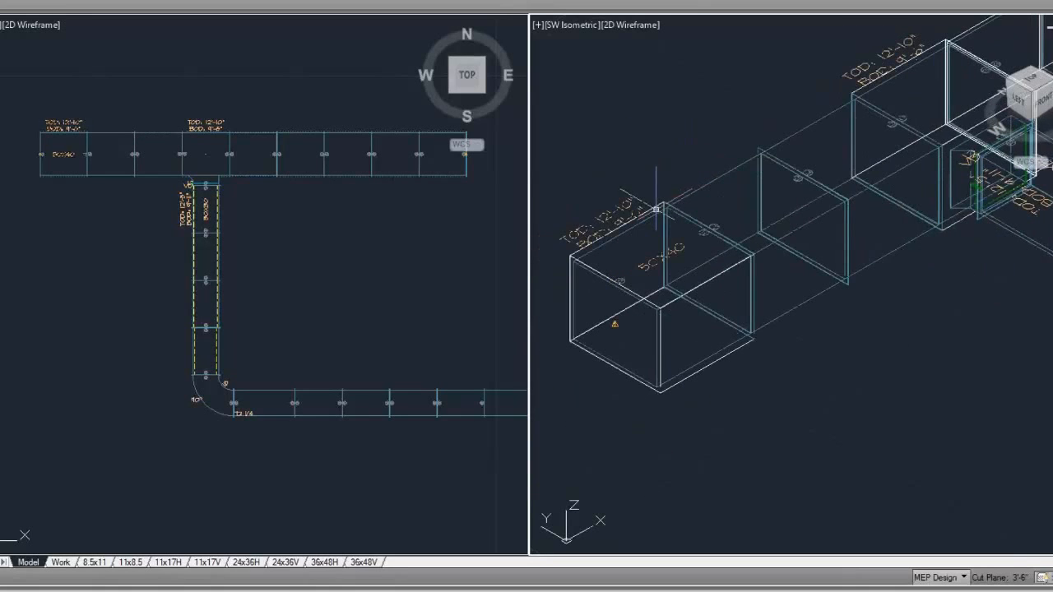
left_click(654, 202)
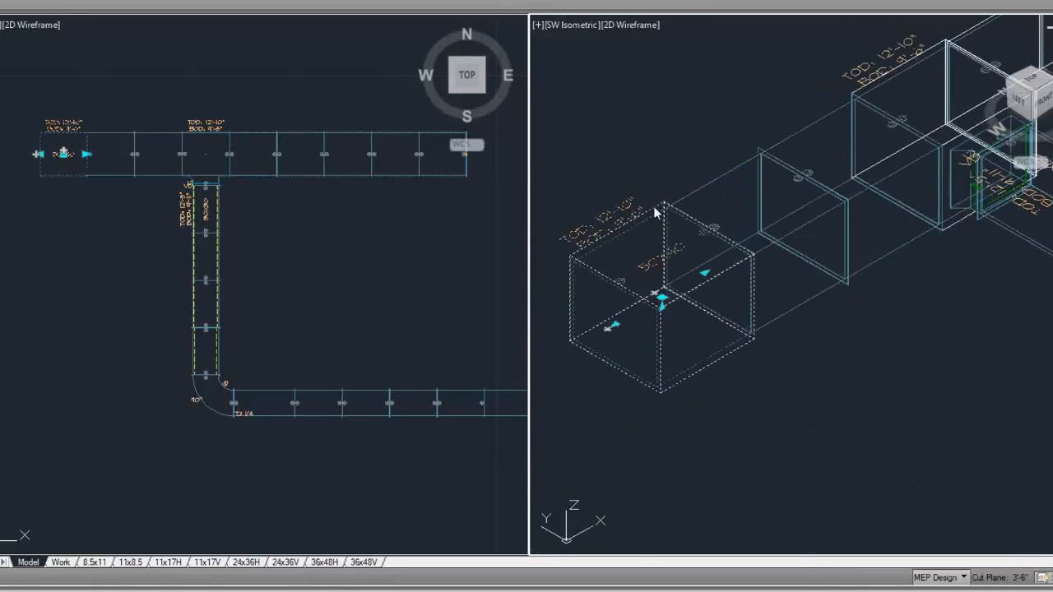
right_click(654, 212)
left_click(703, 497)
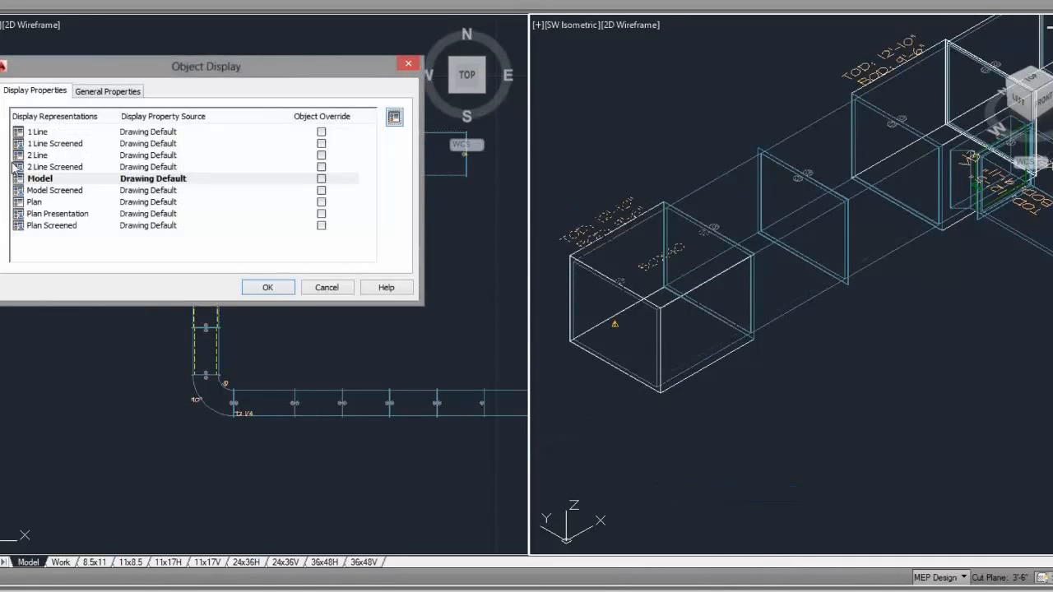
double_click(51, 181)
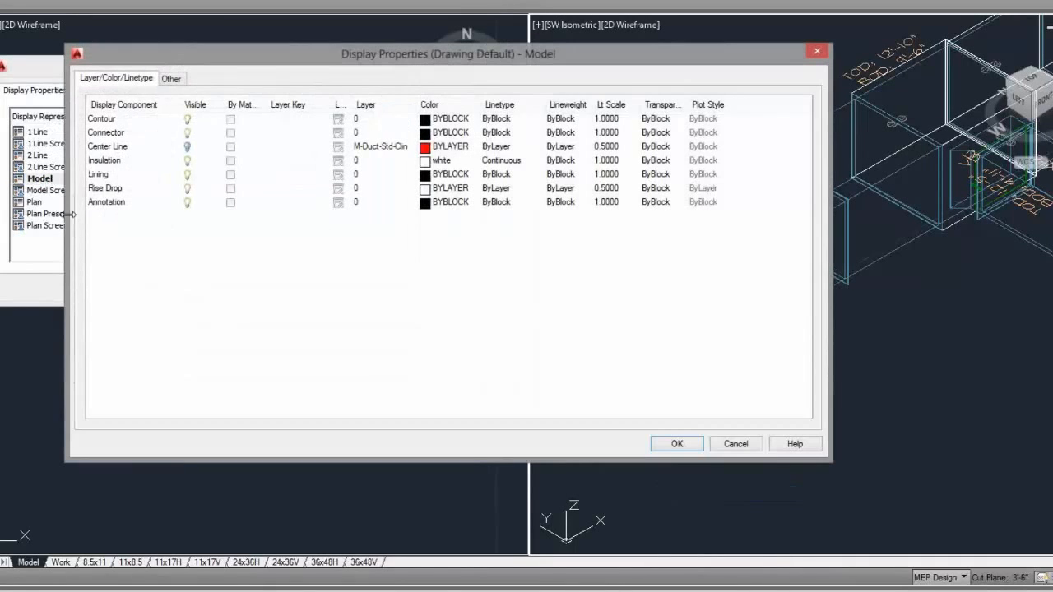
left_click(95, 177)
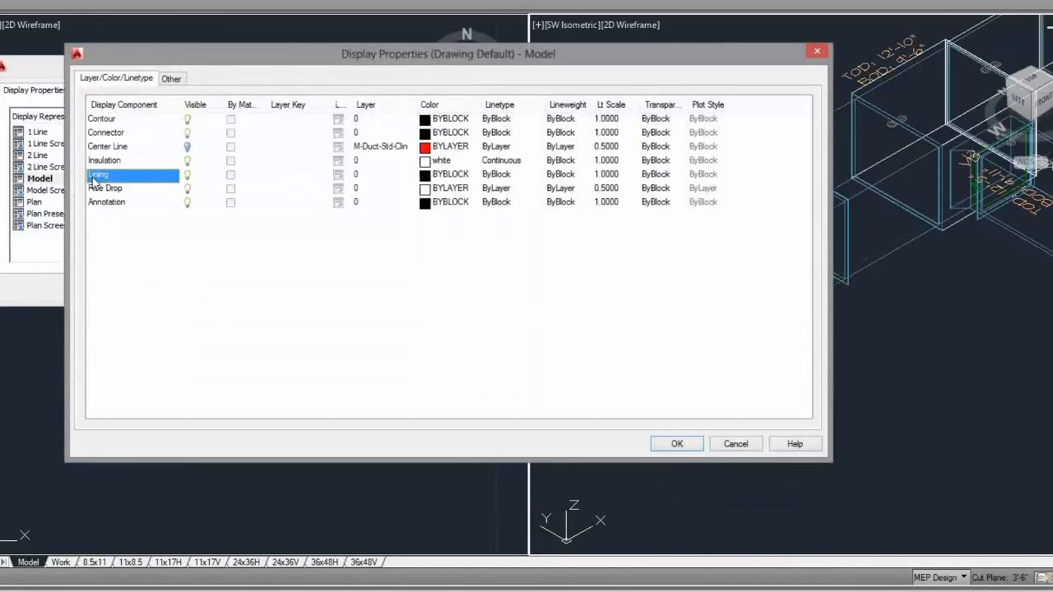
left_click(358, 179)
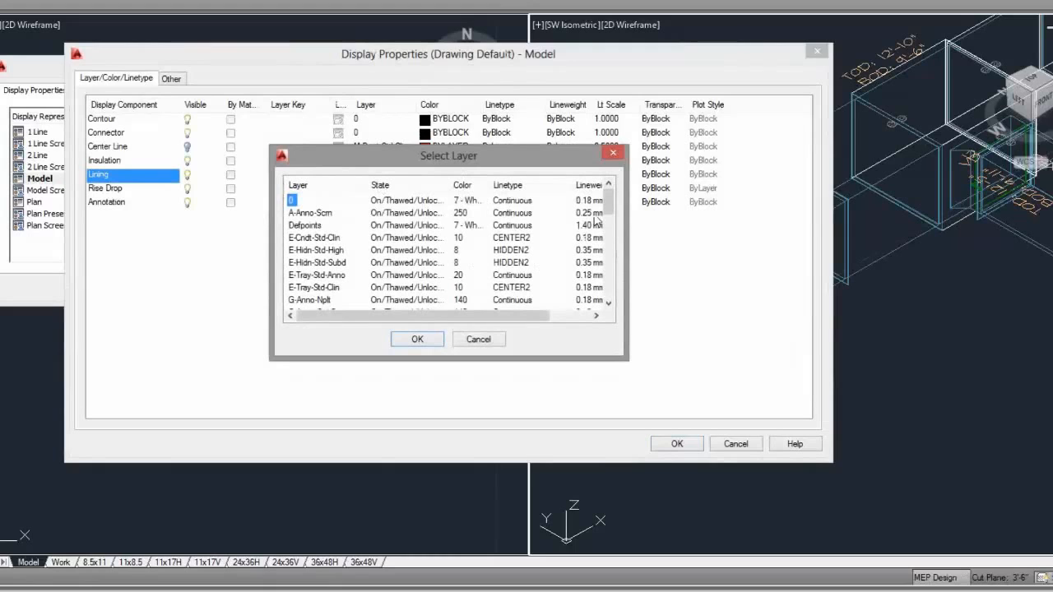
mouse_move(609, 205)
left_mouse_down()
mouse_move(608, 296)
mouse_move(620, 204)
left_mouse_up()
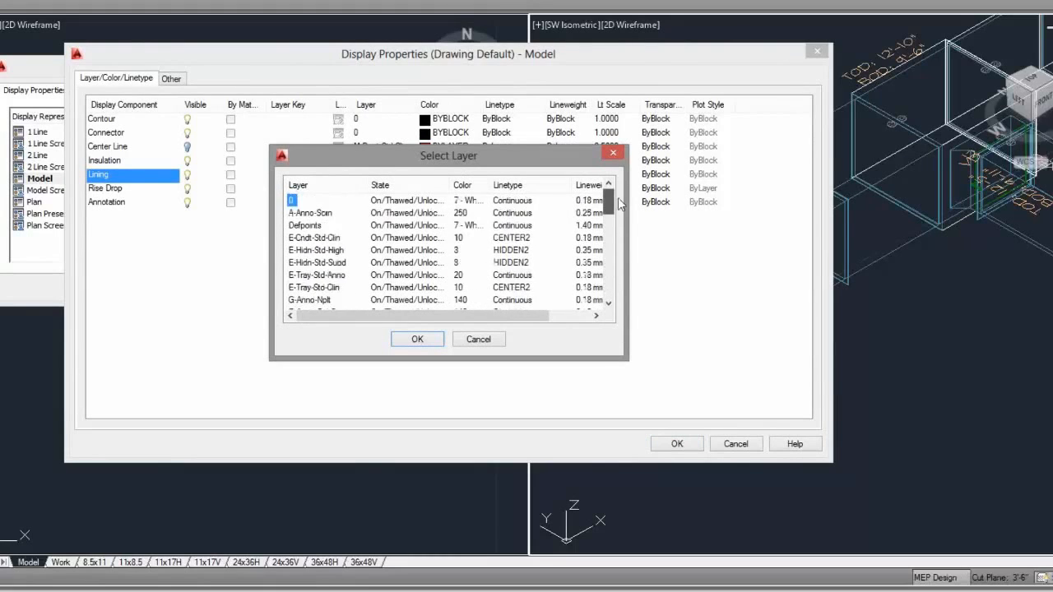
left_click(481, 340)
left_click(735, 443)
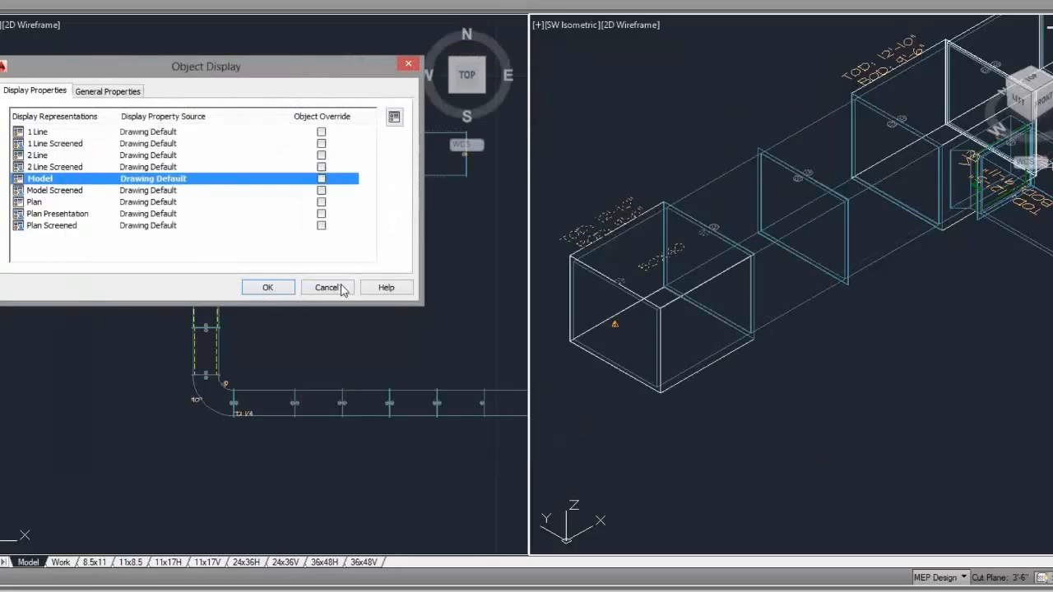
left_click(326, 288)
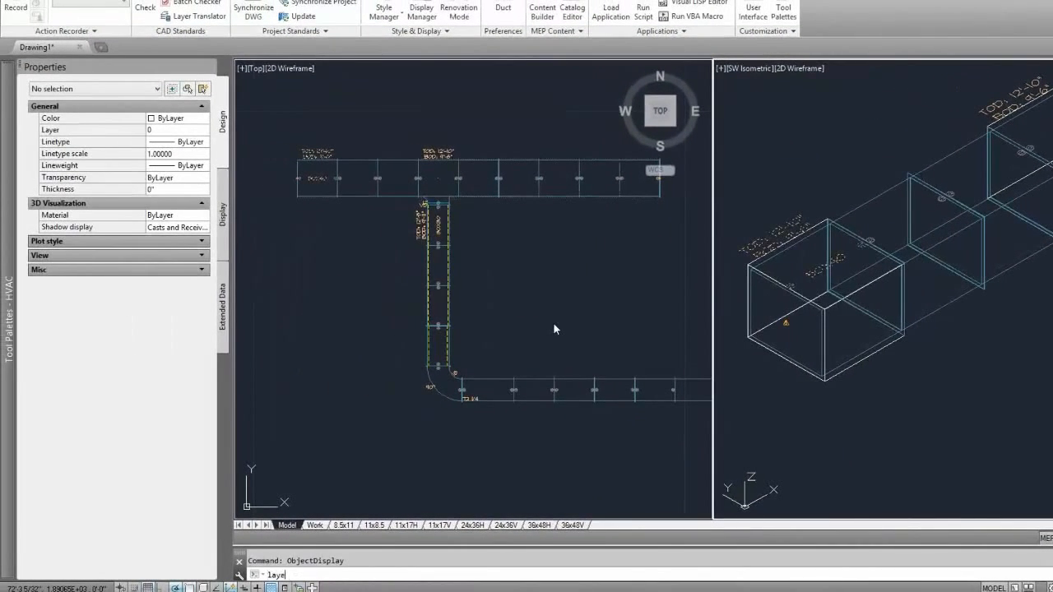
Step: Create a new layer named M-Duct-Wrap in the layer manager
type("layer")
key("Return")
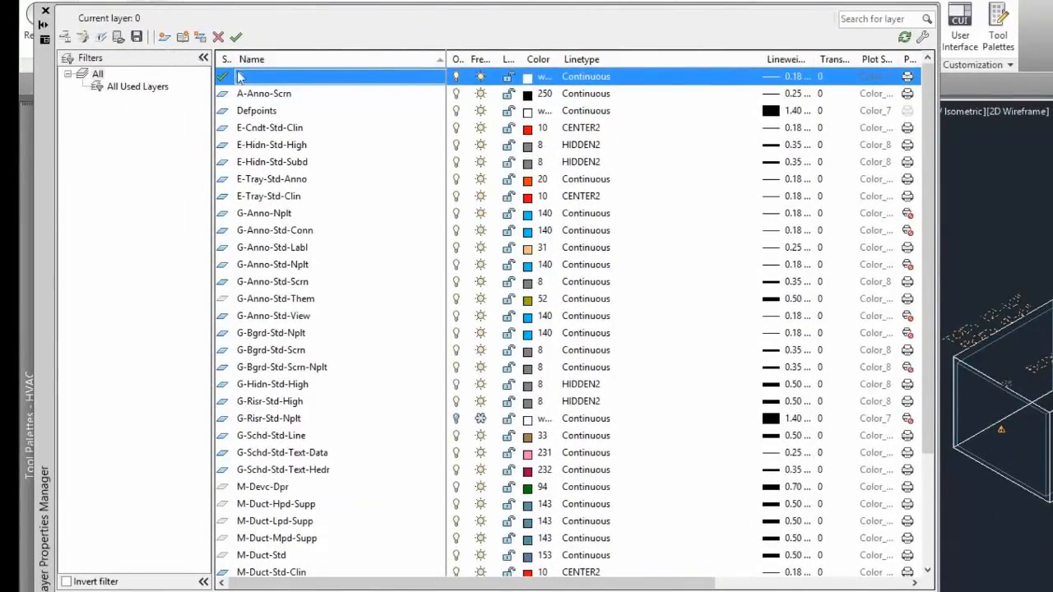
right_click(254, 79)
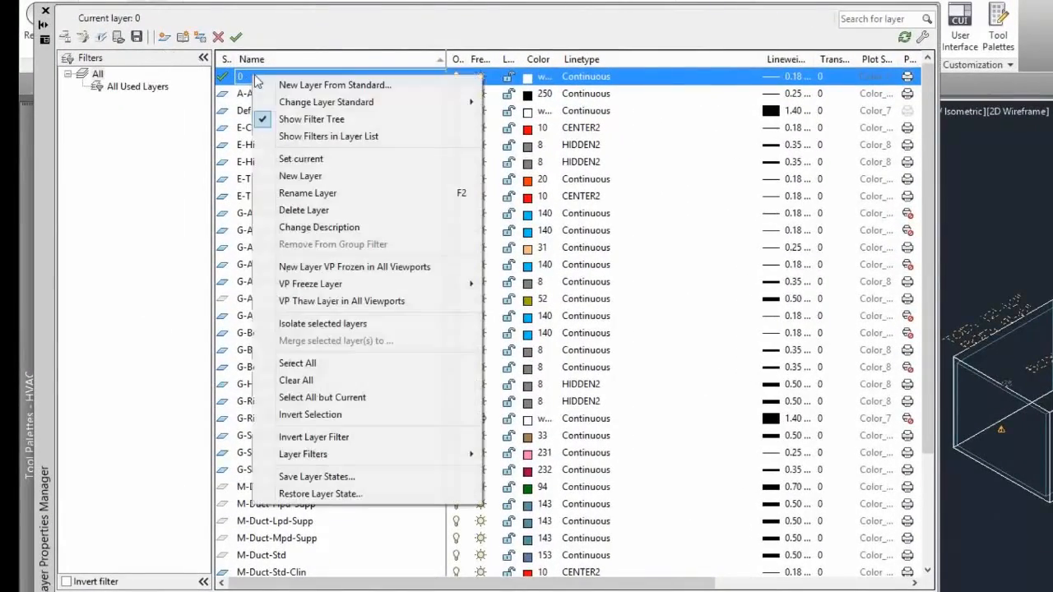
left_click(288, 174)
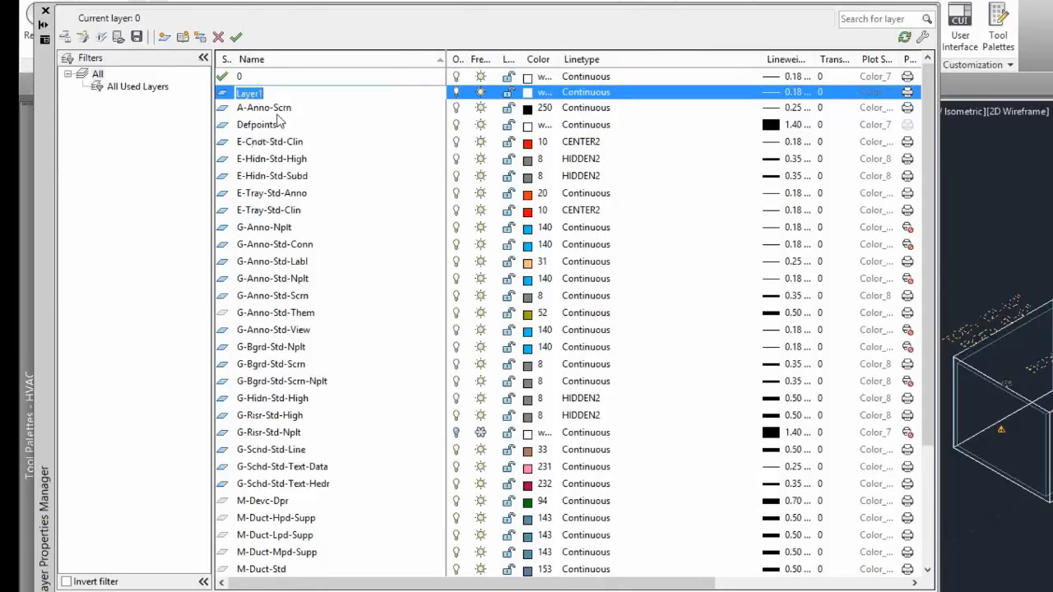
type("M-Duct-Wrap")
key("Return")
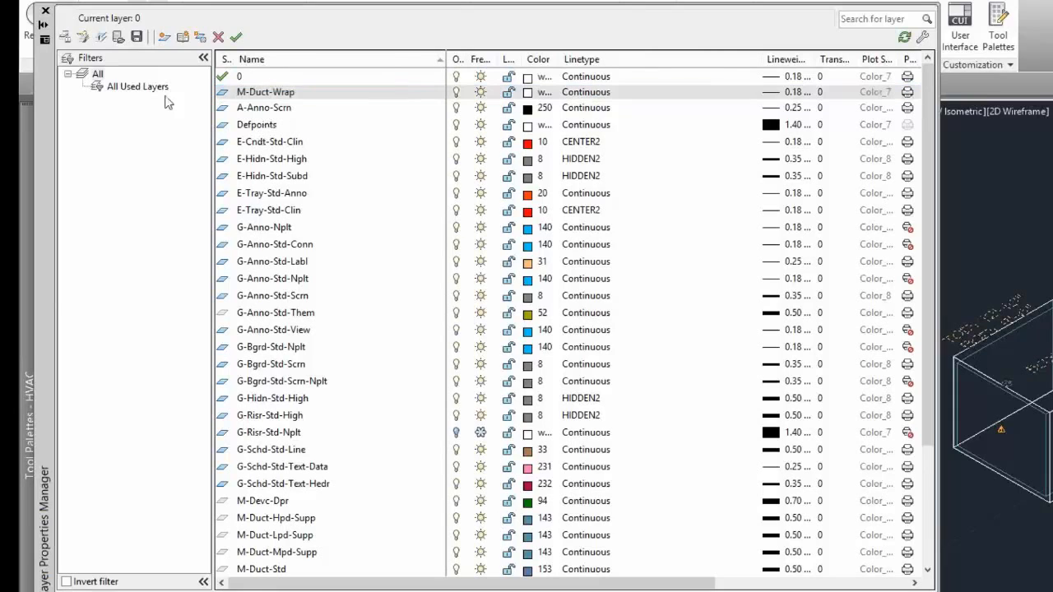
left_click(47, 12)
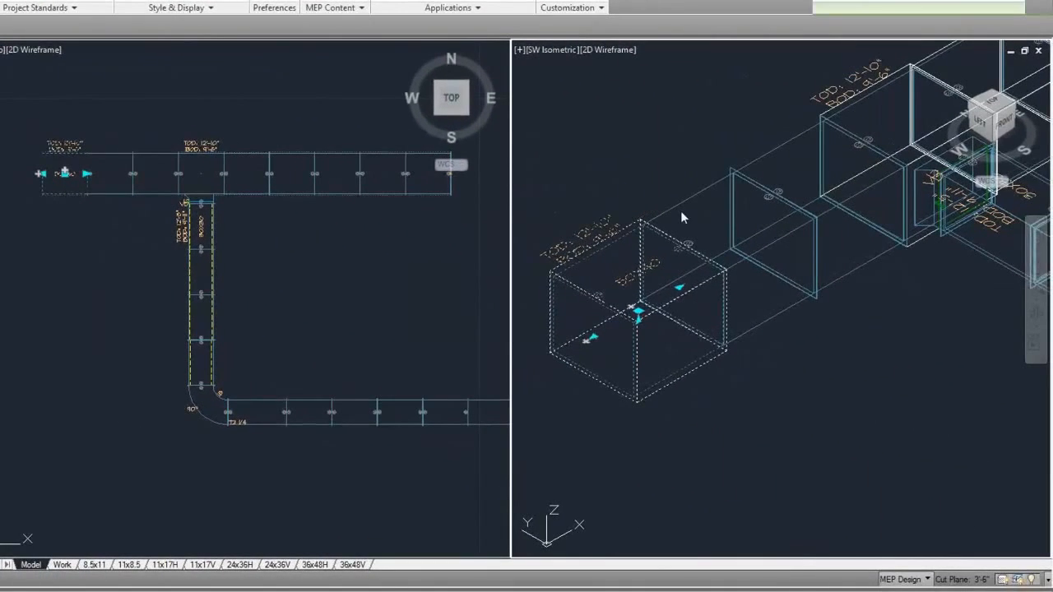
Step: Assign the Insulation component to layer M-Duct-Wrap in the 50X40 duct's Model drawing default and apply the change
left_click(681, 211)
right_click(660, 215)
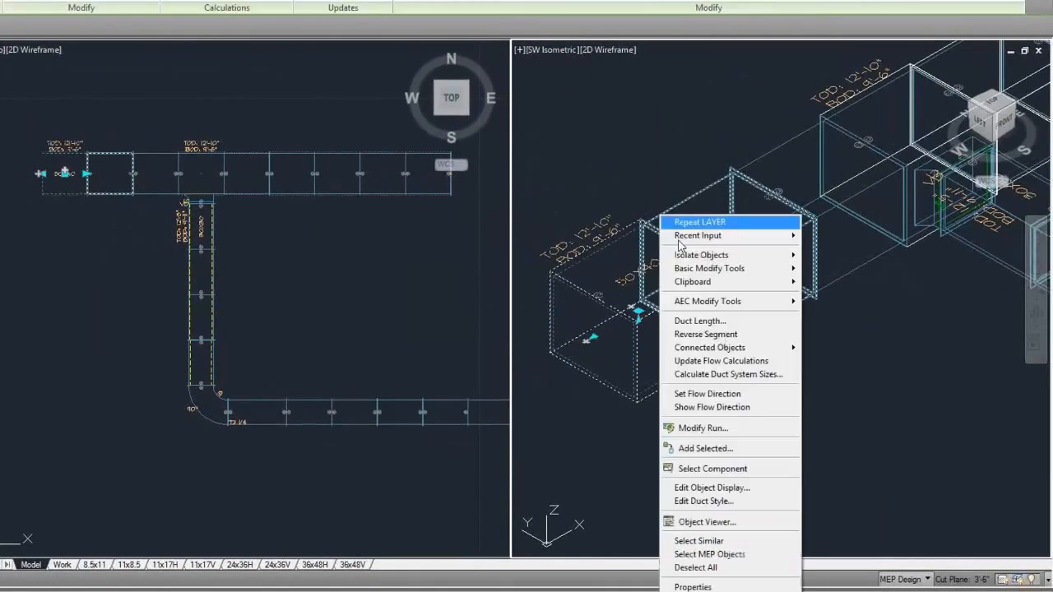
left_click(703, 488)
left_click(44, 200)
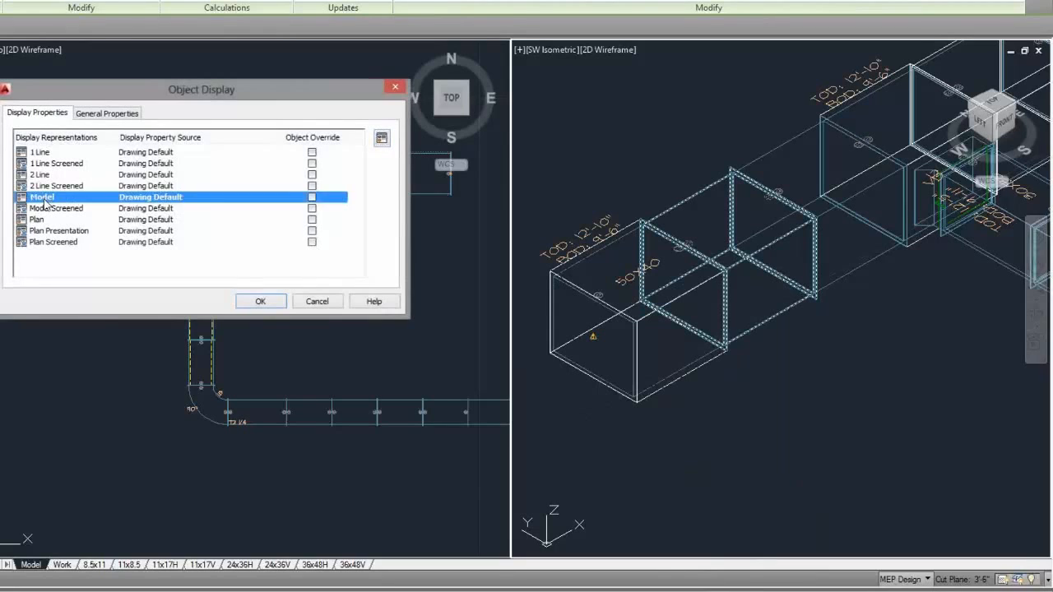
double_click(45, 200)
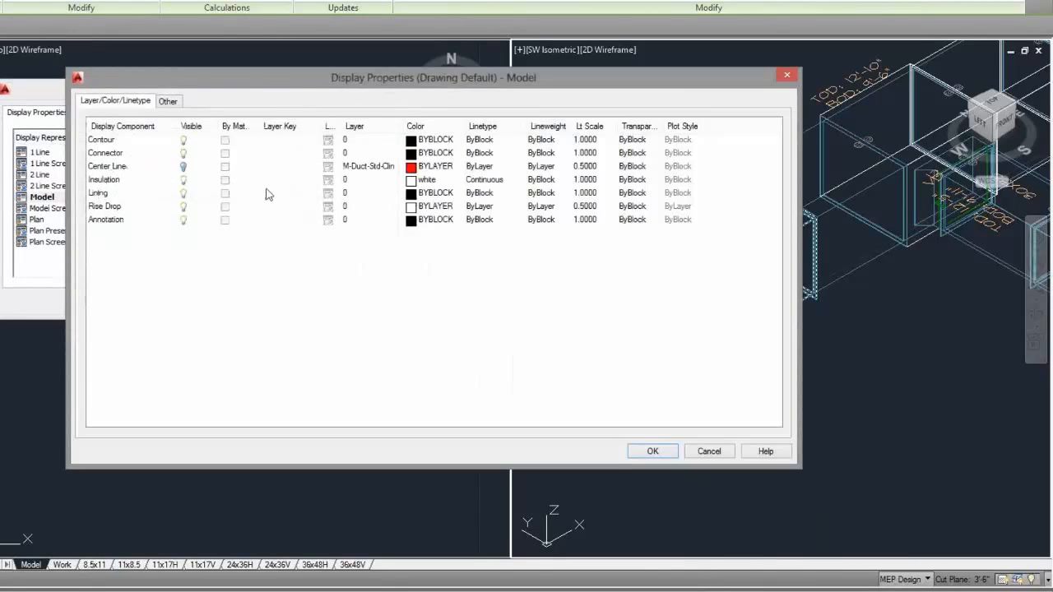
left_click(347, 179)
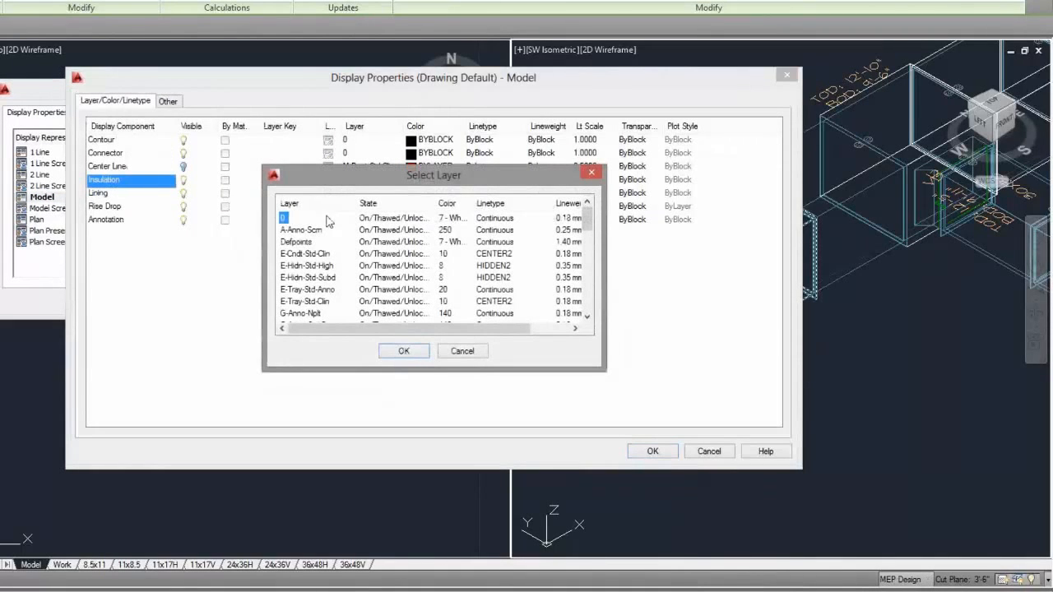
left_click_drag(590, 223, 591, 286)
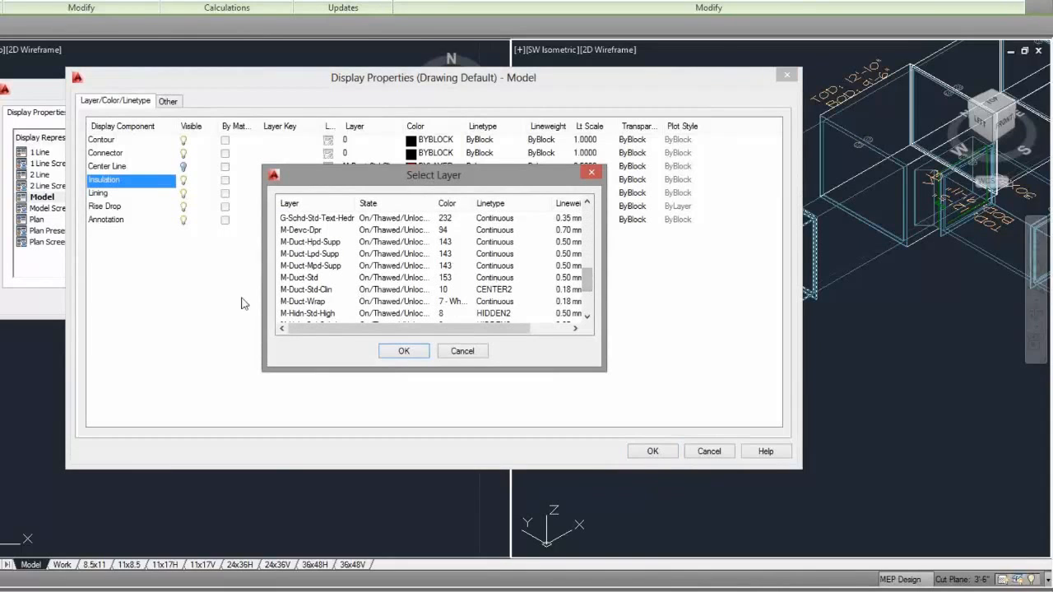
left_click(301, 302)
left_click(403, 350)
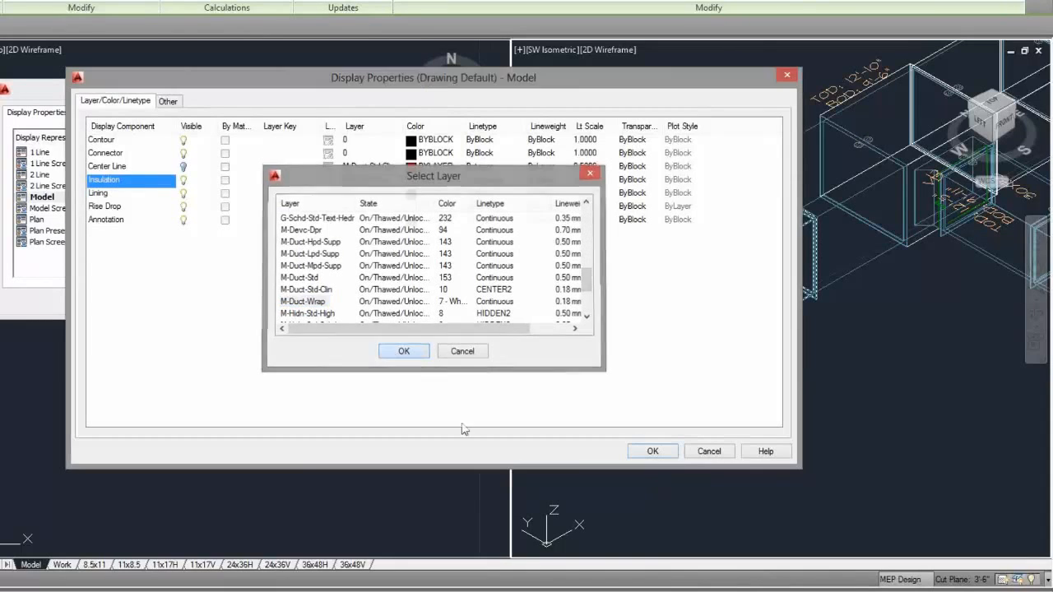
left_click(653, 451)
left_click(263, 301)
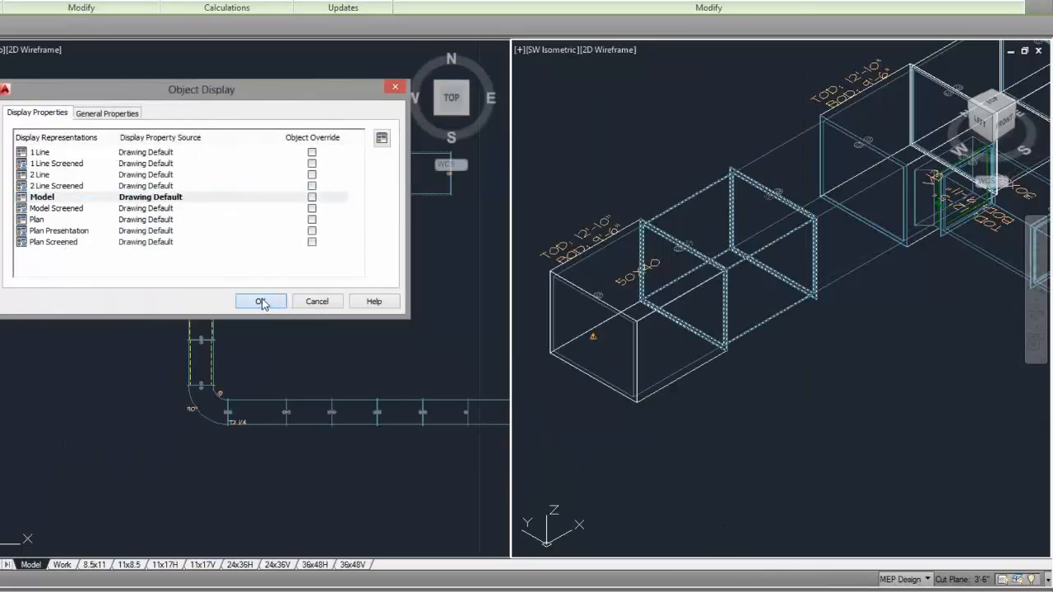
Step: Inspect the 50X40 duct's end segment in the SW Isometric view and turn off the M-Duct-Wrap layer
scroll(726, 404, "down", 2)
middle_click_drag(742, 417, 618, 479)
middle_click_drag(613, 345, 691, 300)
scroll(662, 284, "up", 2)
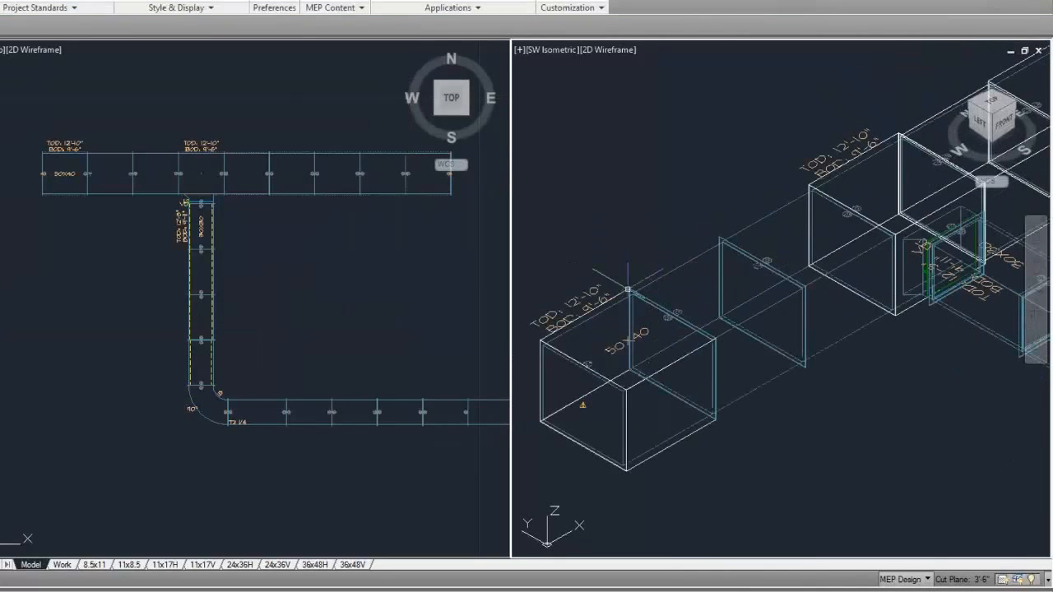
left_click(621, 375)
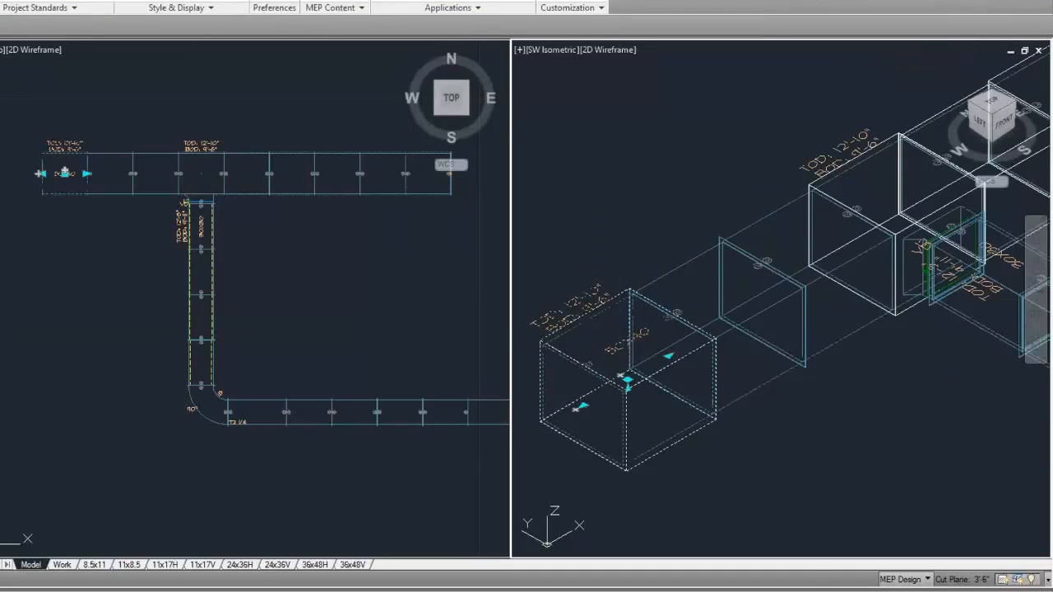
key("Escape")
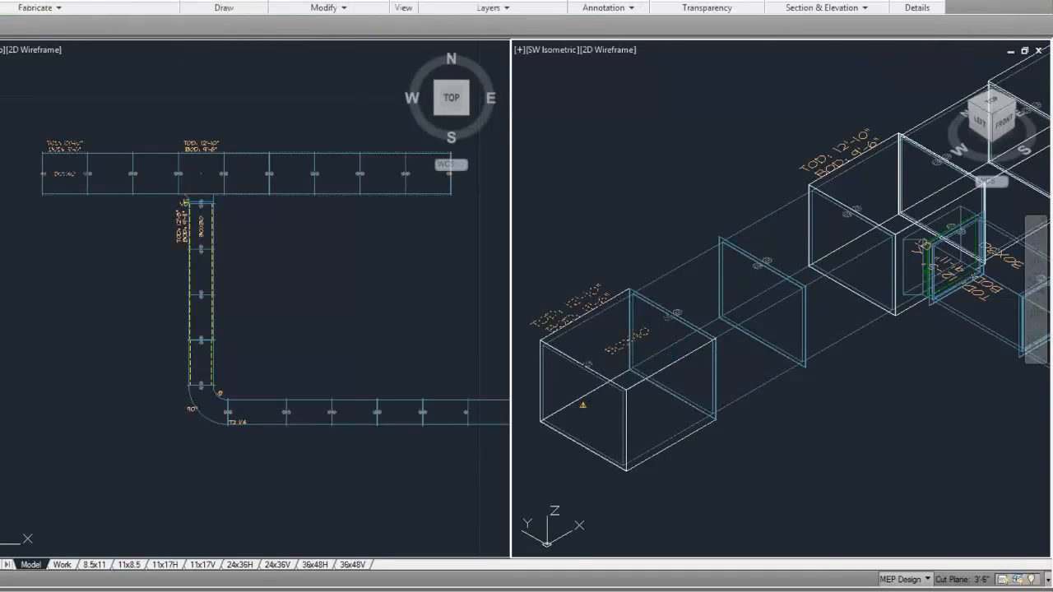
left_click(558, 3)
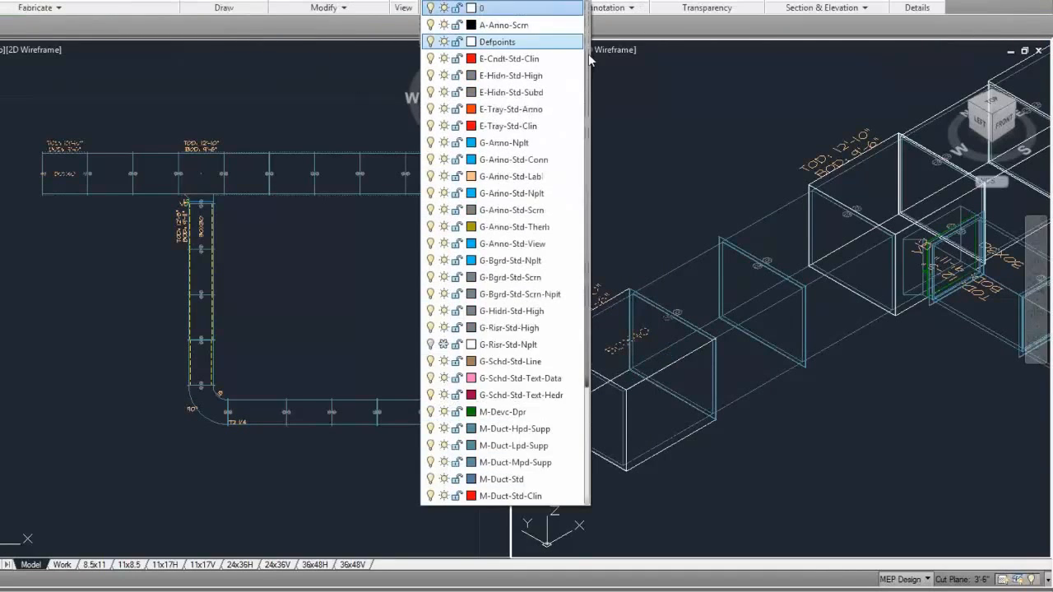
scroll(593, 239, "down", 3)
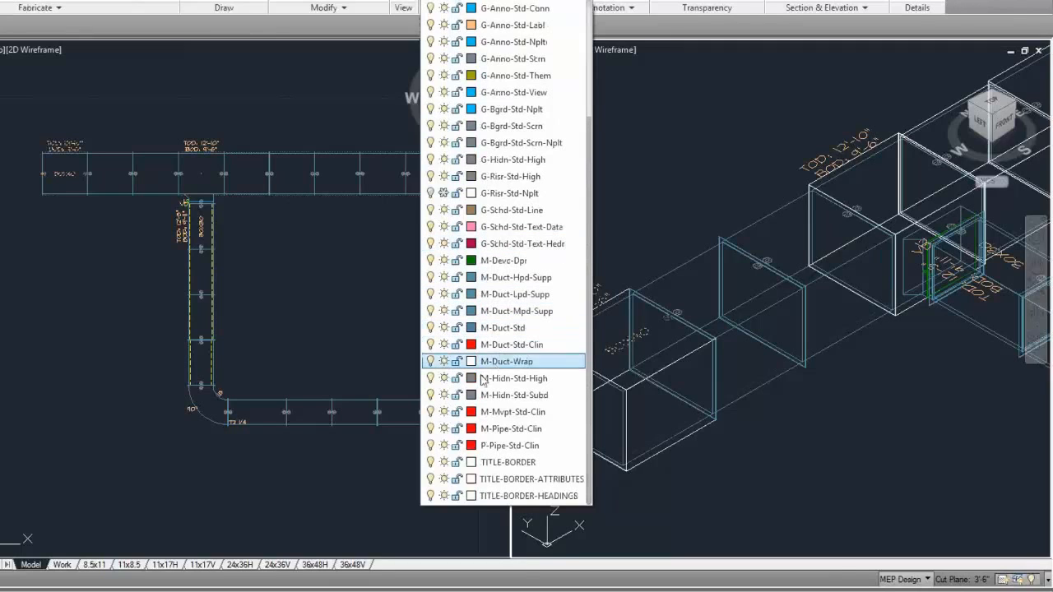
left_click(429, 362)
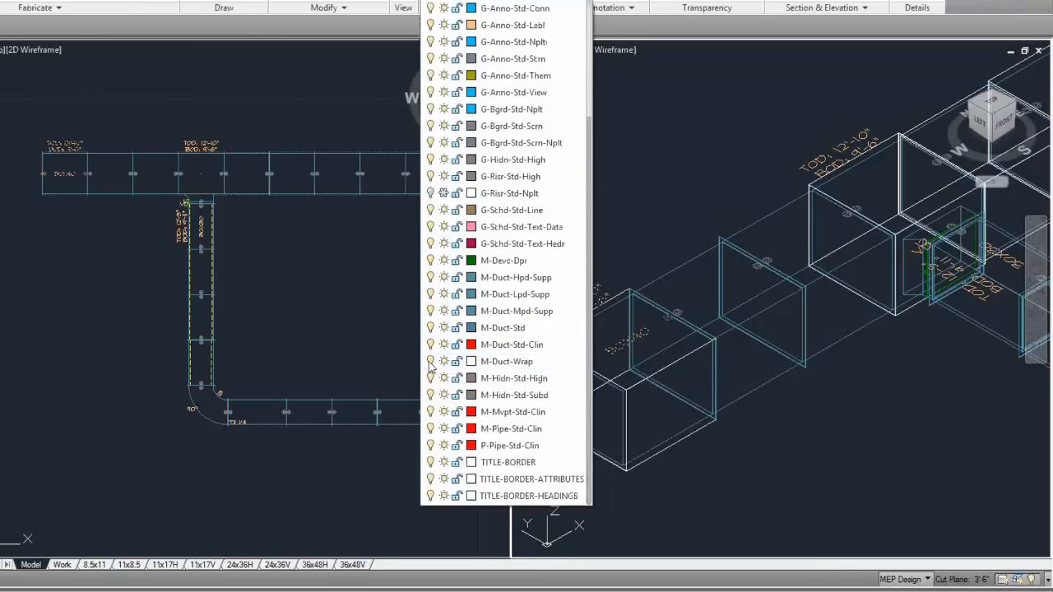
left_click(655, 195)
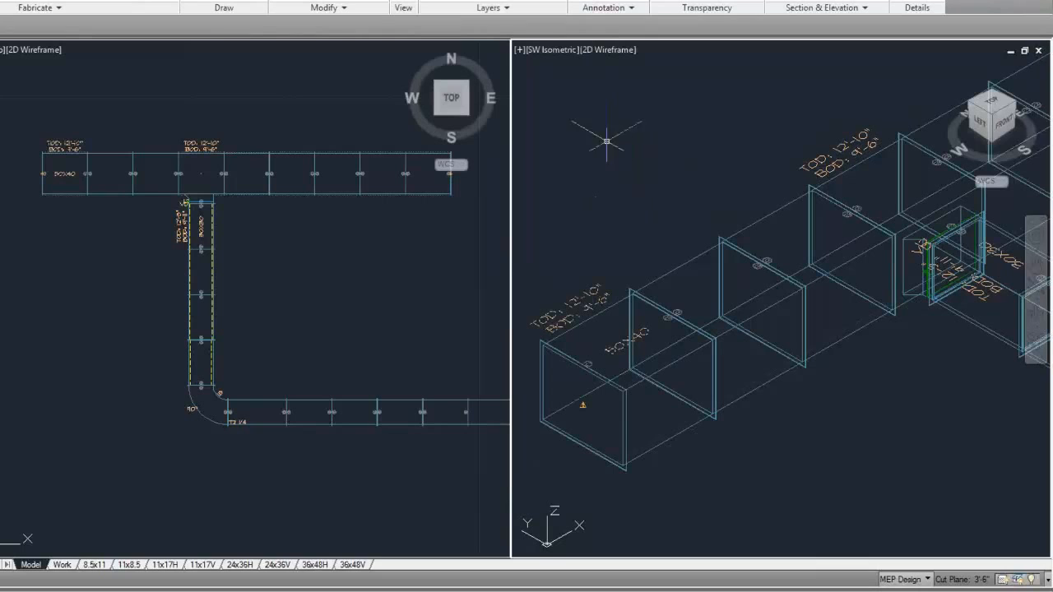
Step: Check the whole duct run in the SW Isometric view and turn the M-Duct-Wrap layer back on
scroll(601, 316, "down", 3)
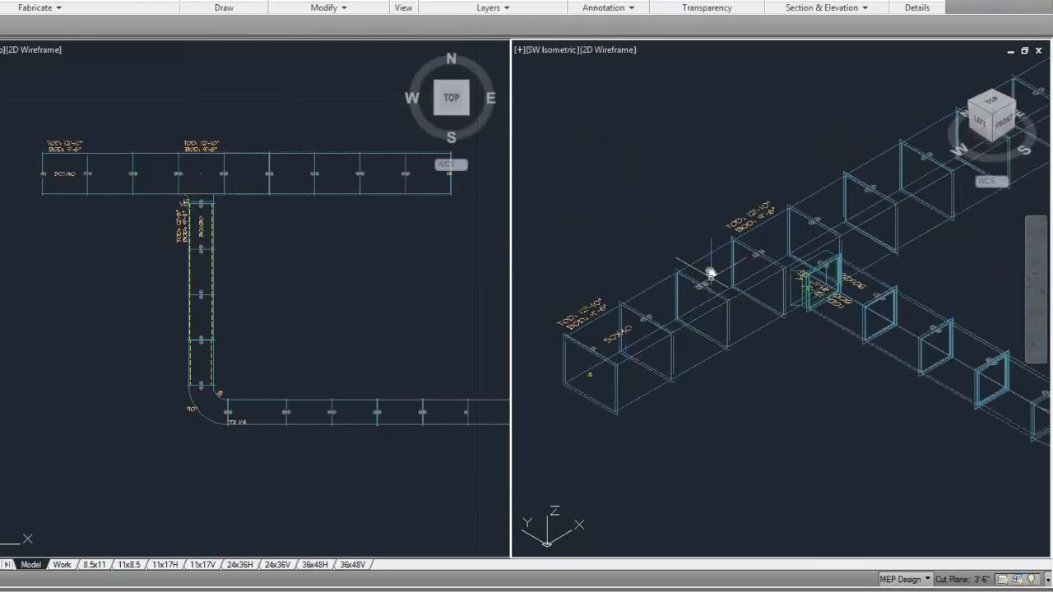
scroll(709, 270, "down", 3)
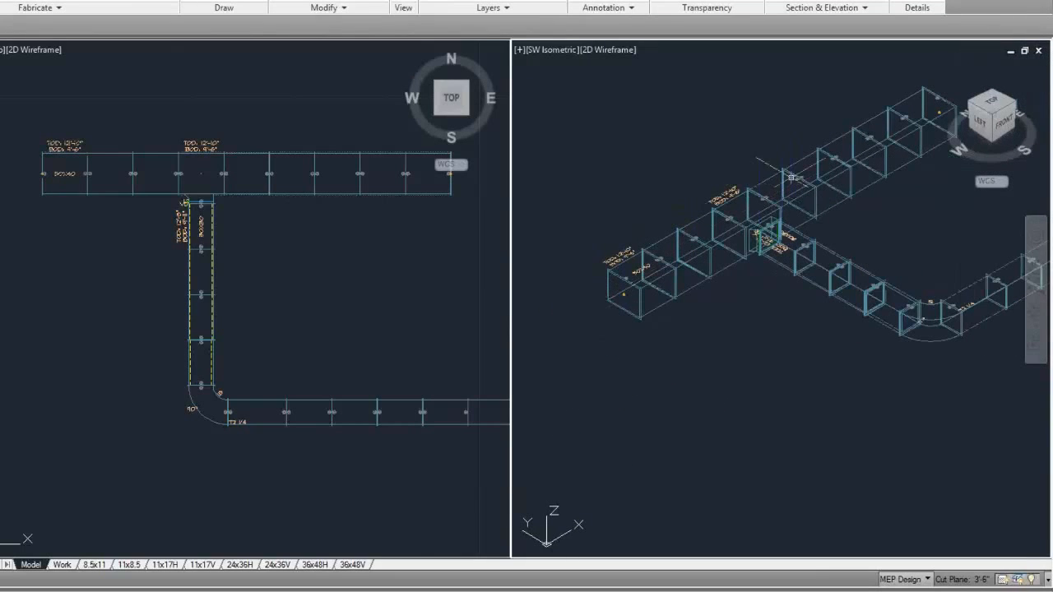
middle_click_drag(788, 174, 675, 179)
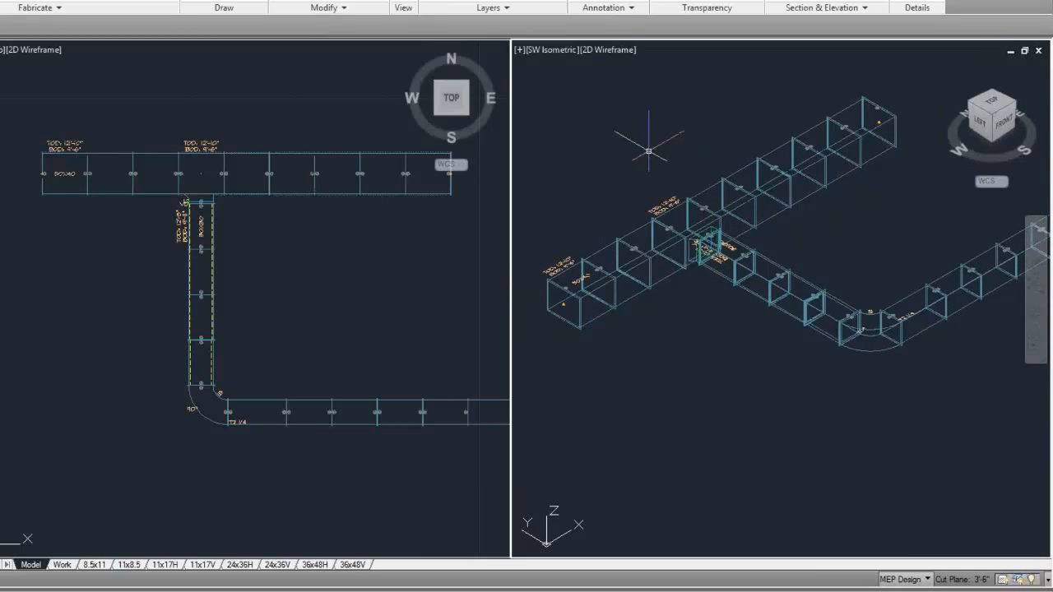
left_click(539, 2)
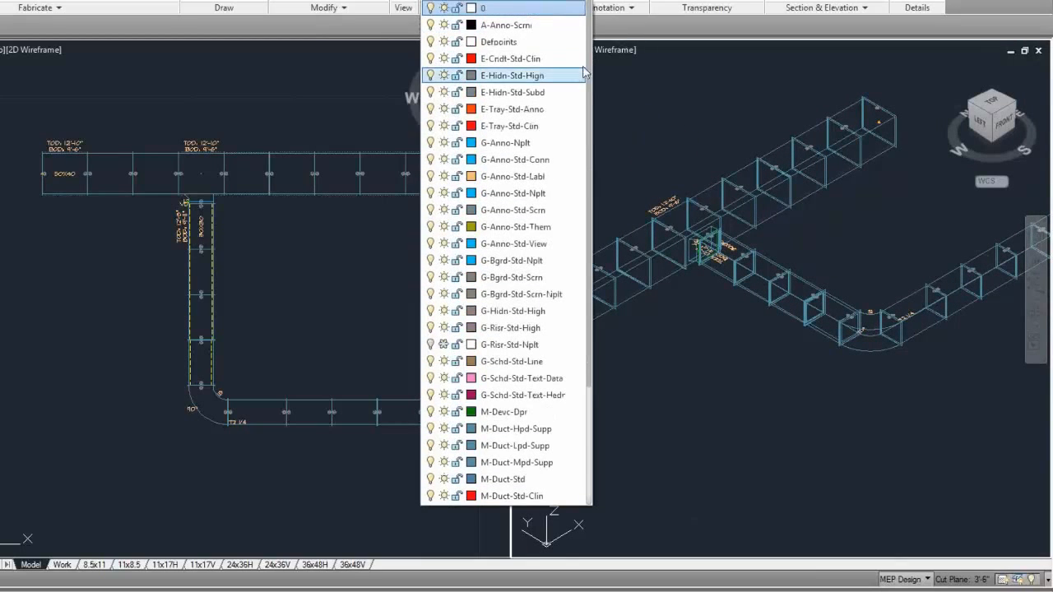
left_click_drag(589, 59, 602, 229)
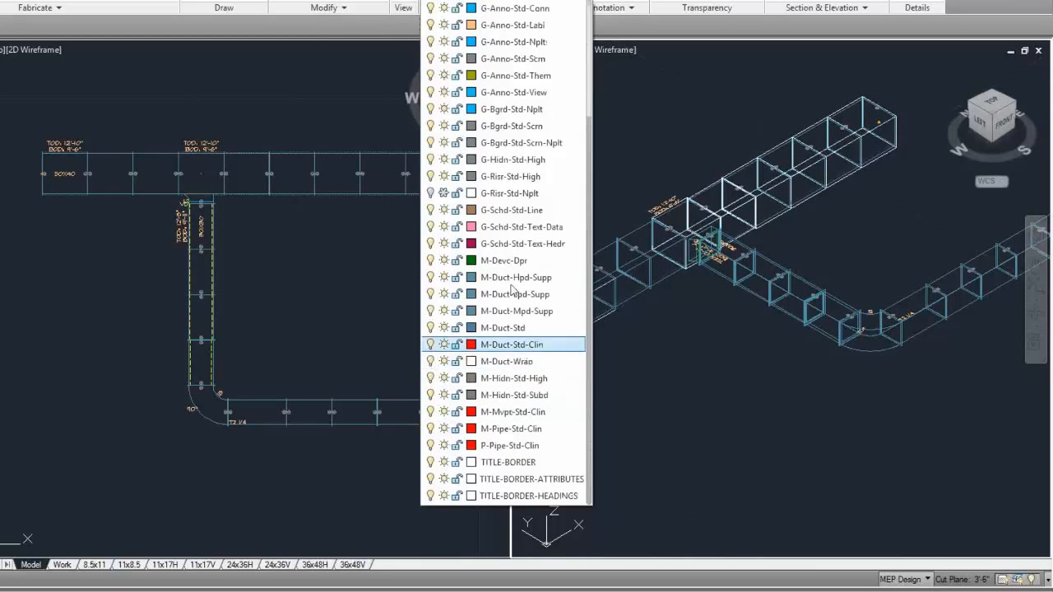
left_click(618, 140)
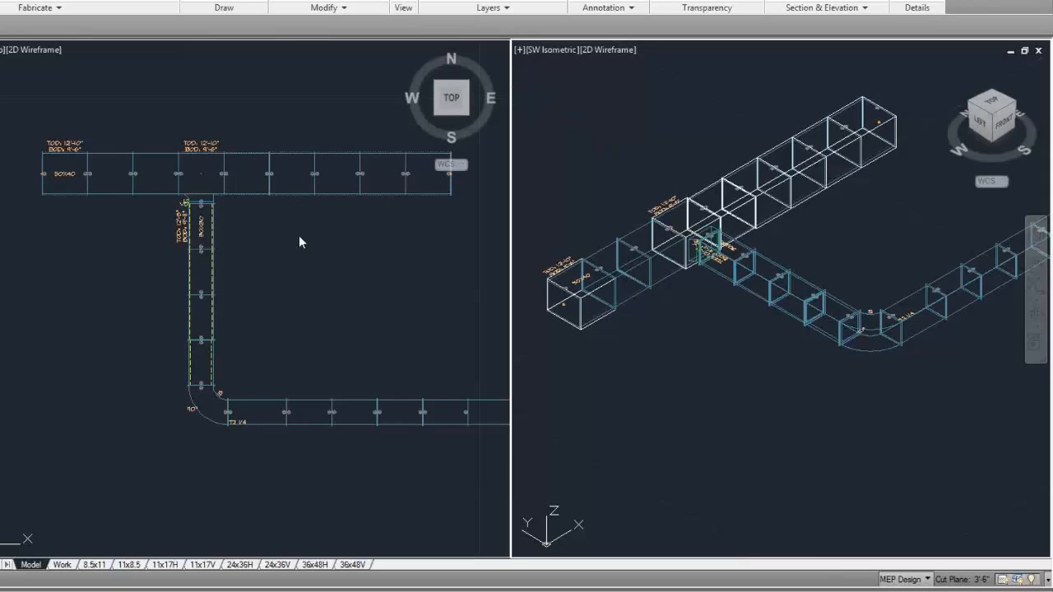
Step: Turn off the Lining component in the Model drawing default of the 30X30 branch duct segment and apply the change
scroll(201, 228, "up", 5)
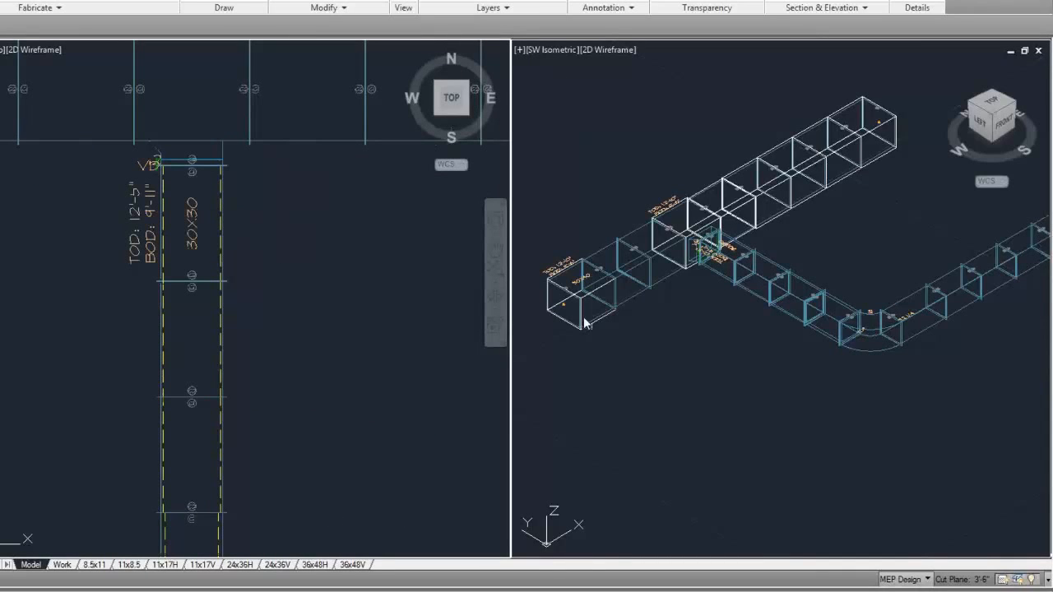
left_click(690, 310)
middle_click_drag(728, 310, 593, 263)
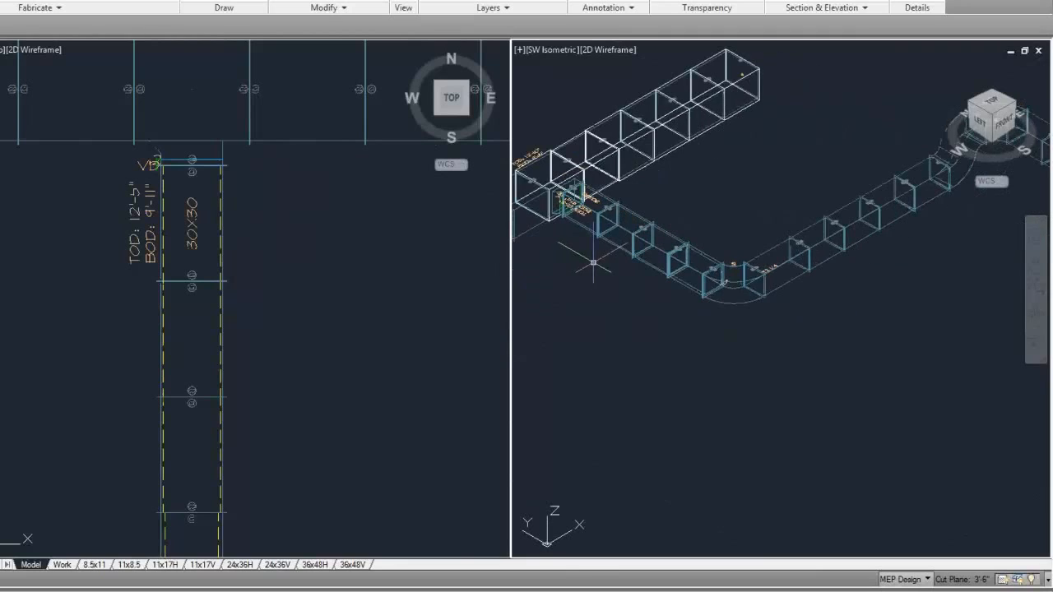
scroll(670, 247, "up", 6)
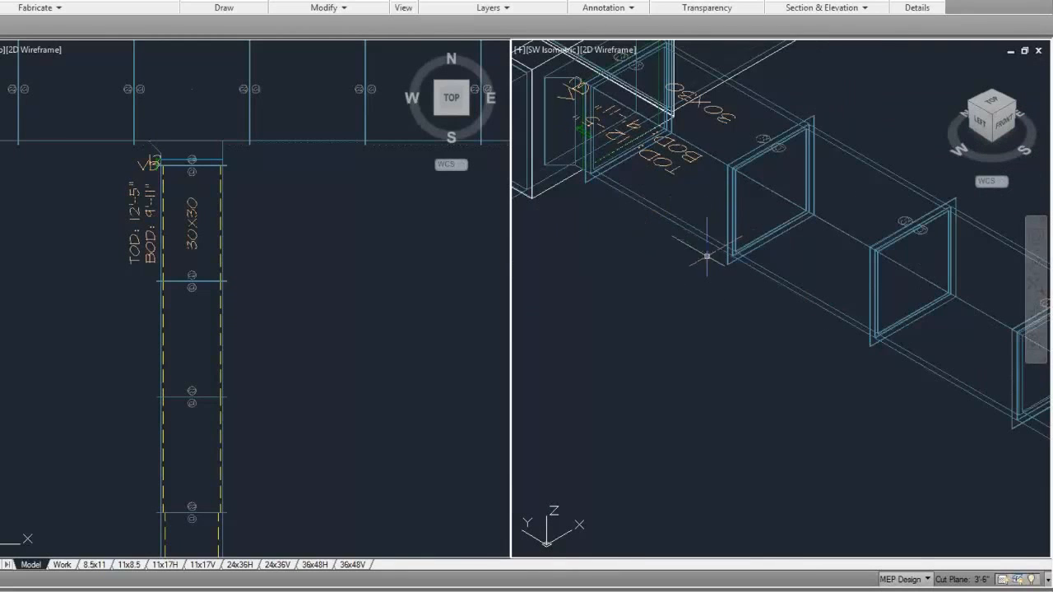
left_click(678, 213)
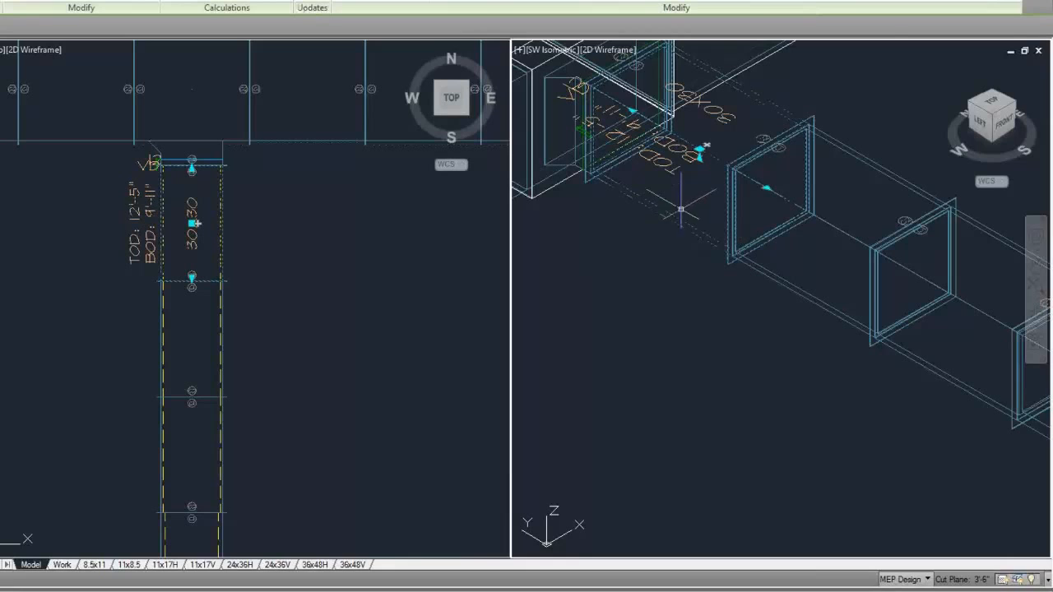
right_click(669, 212)
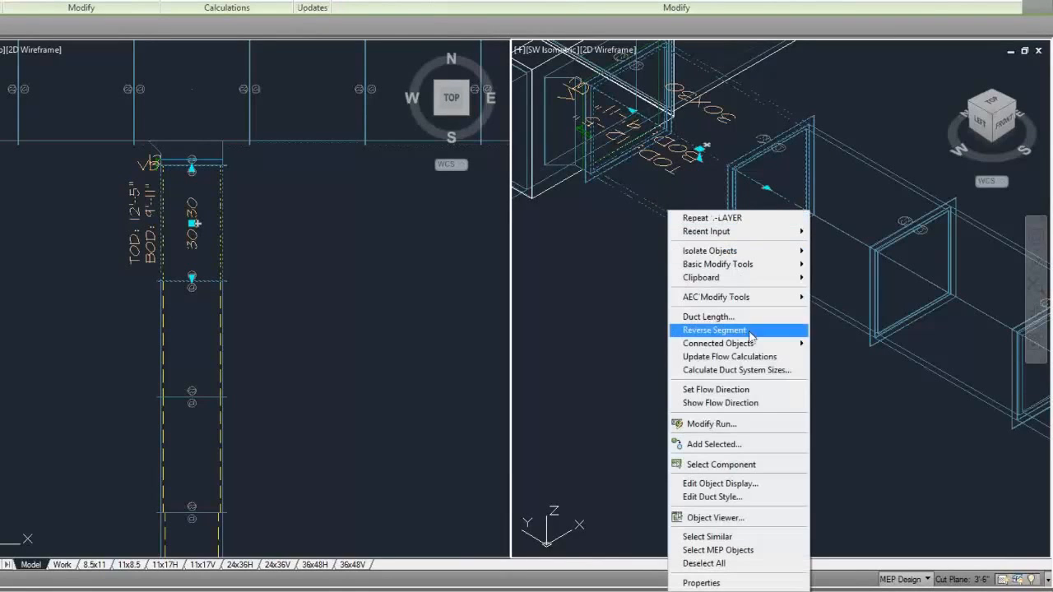
left_click(565, 217)
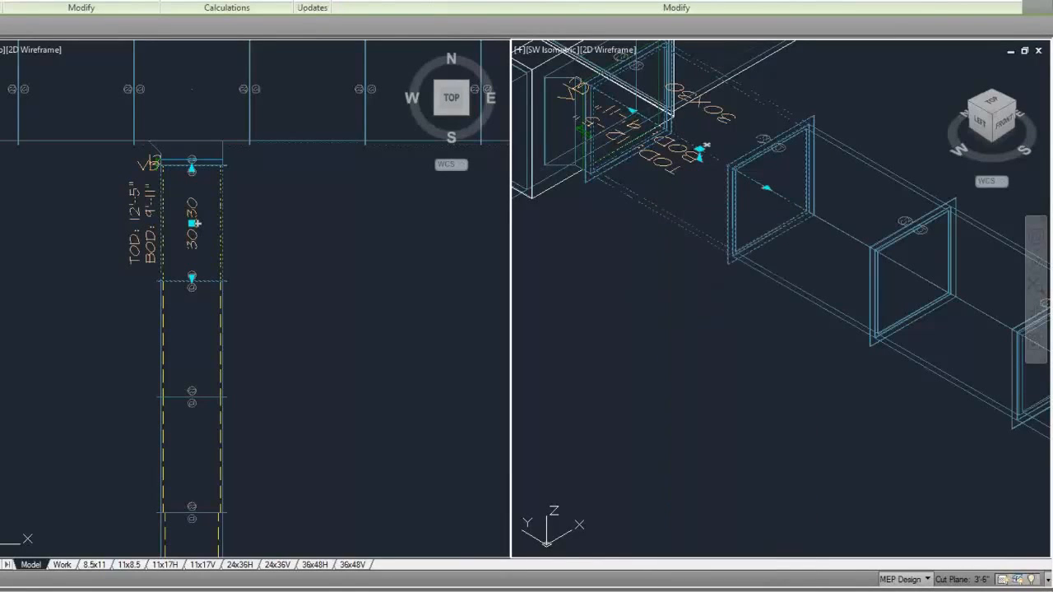
right_click(622, 189)
left_click(677, 462)
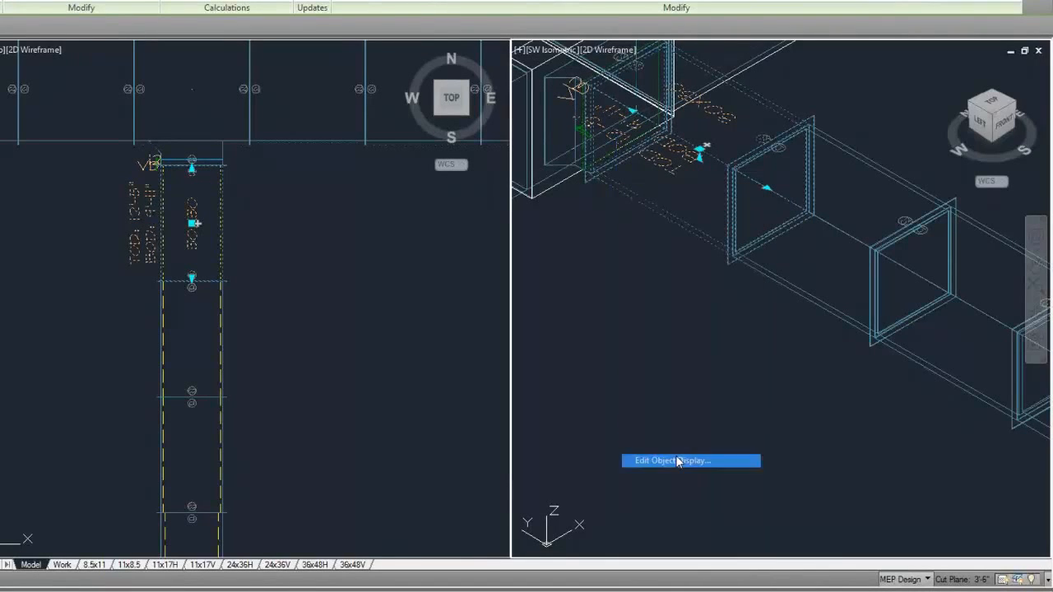
left_click(44, 200)
double_click(44, 199)
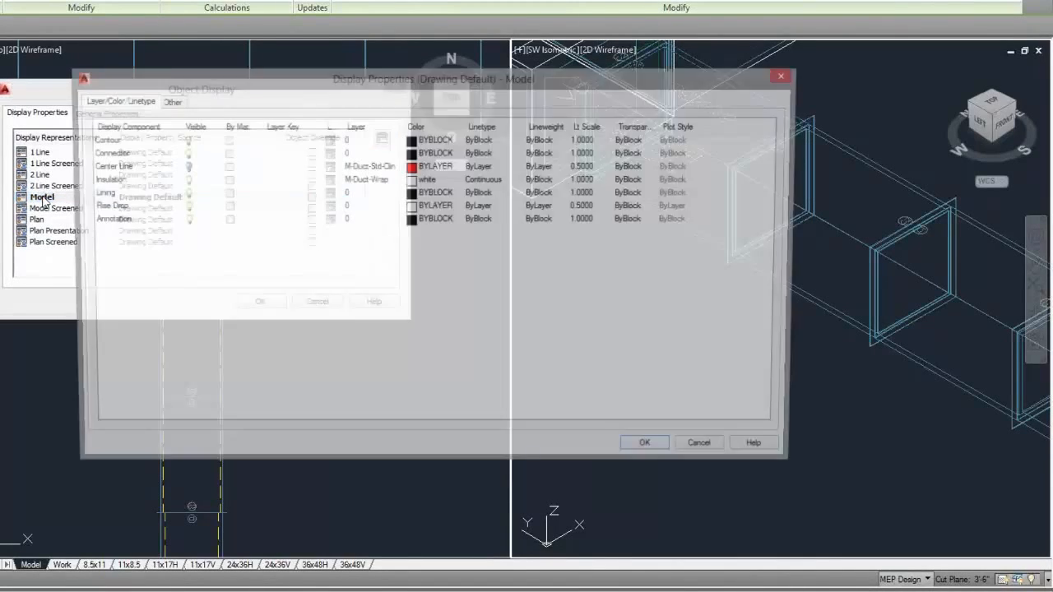
left_click(183, 194)
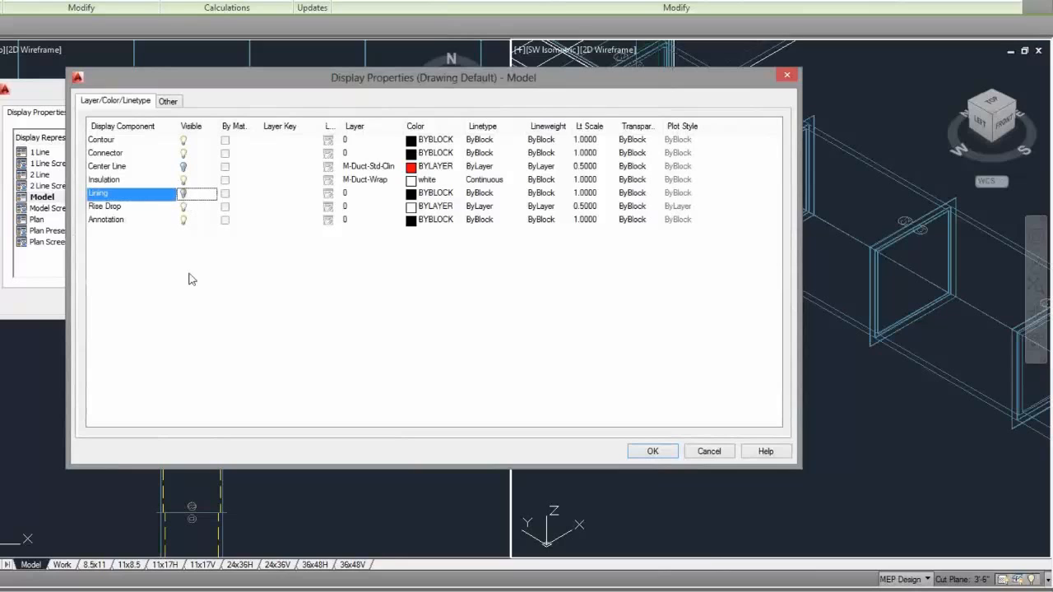
left_click(645, 454)
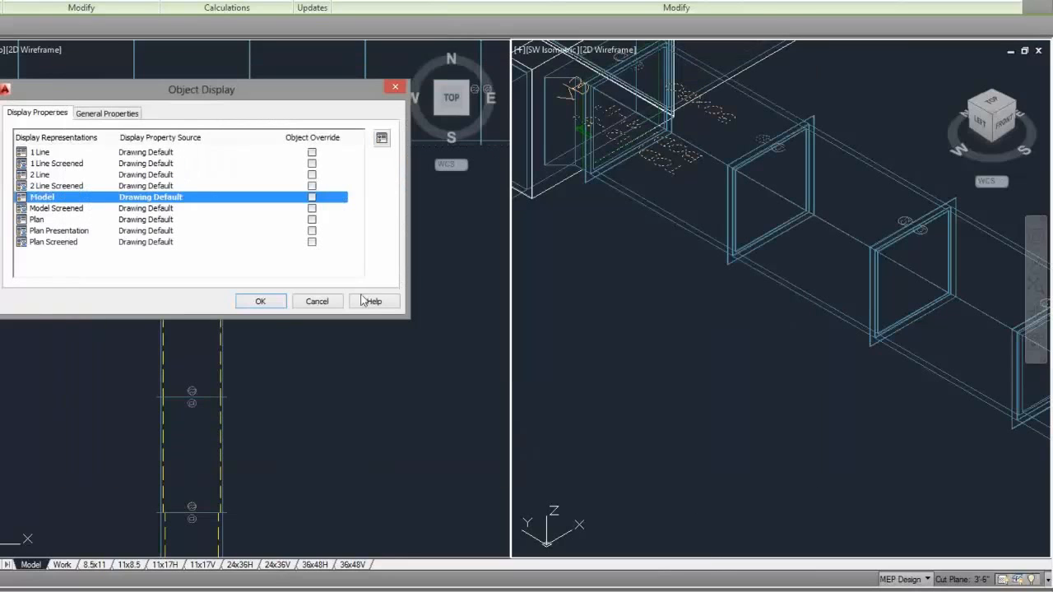
left_click(260, 302)
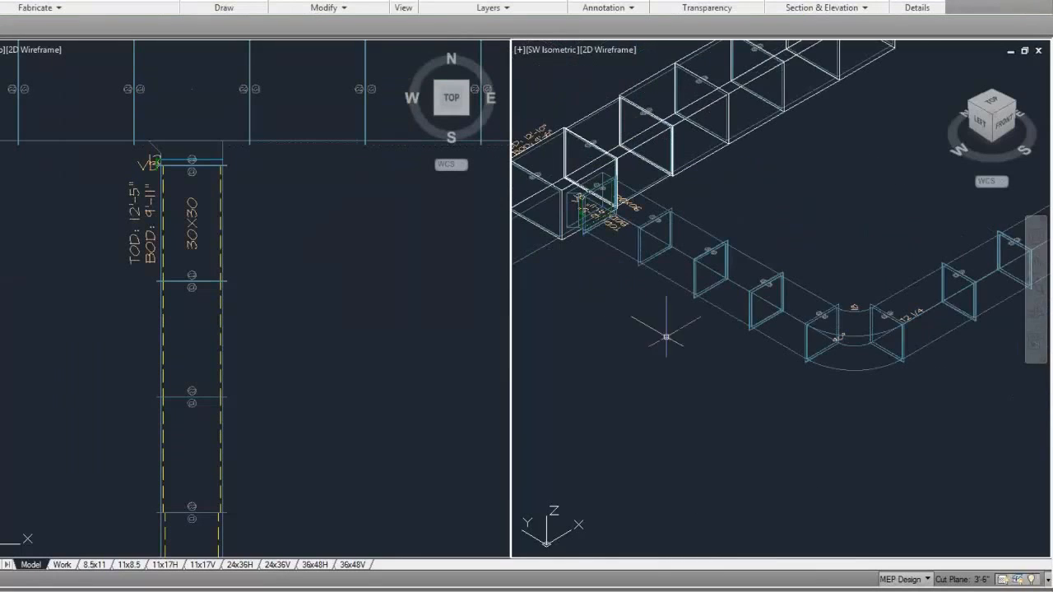
Step: Check how the main and branch duct runs display in the SW Isometric view and in the plan view
scroll(725, 358, "down", 2)
middle_click_drag(793, 359, 685, 335)
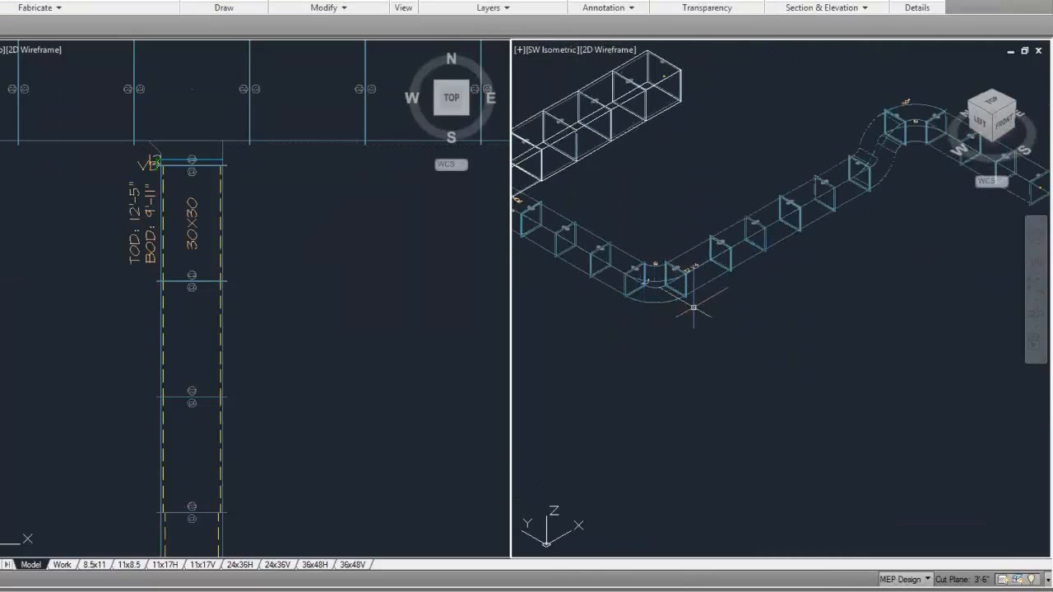
scroll(774, 270, "down", 2)
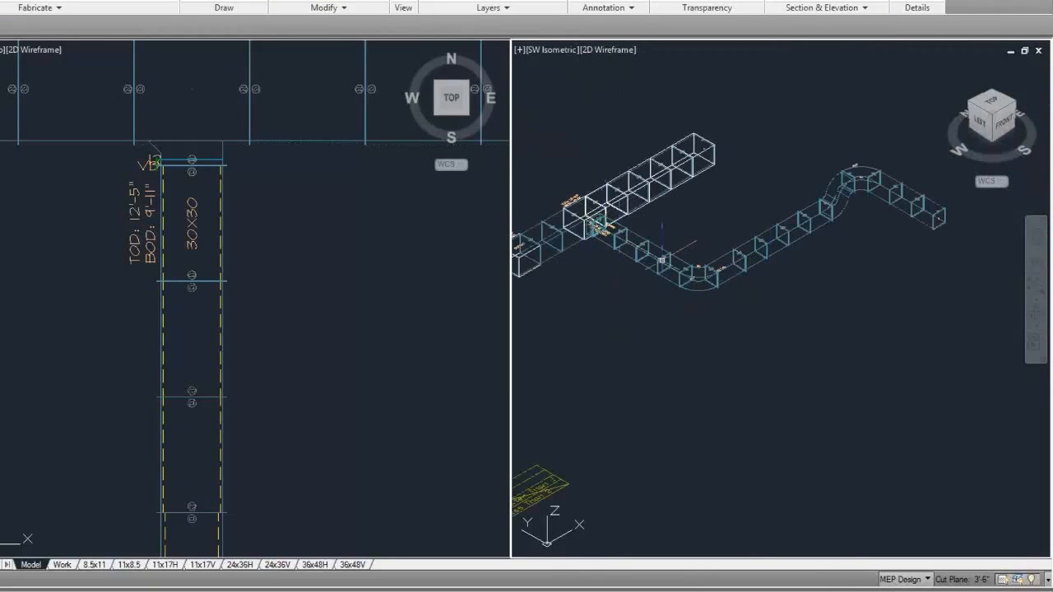
middle_click_drag(710, 240, 795, 266)
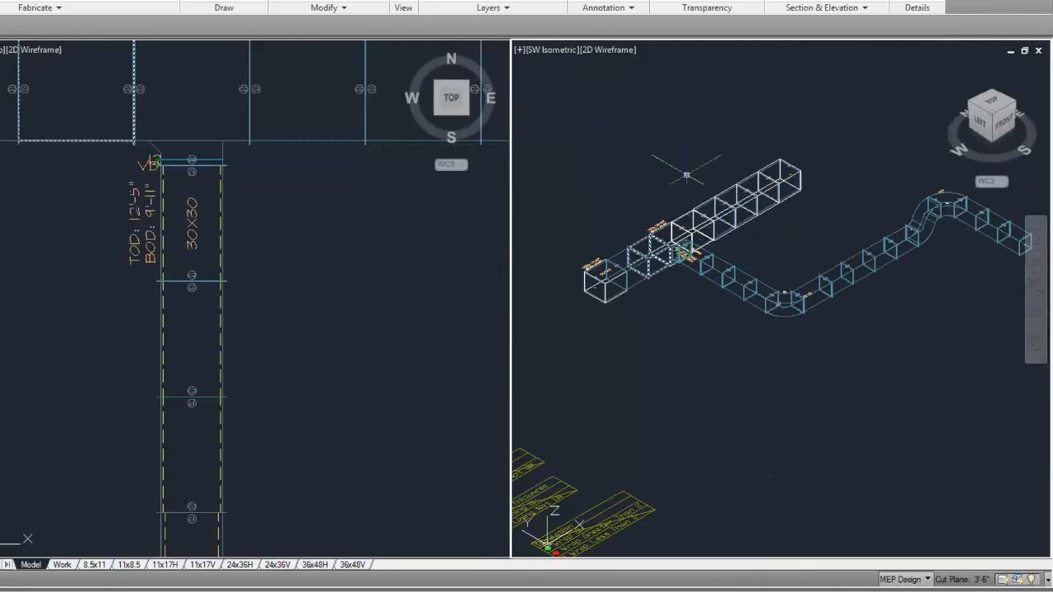
middle_click_drag(705, 346, 657, 319)
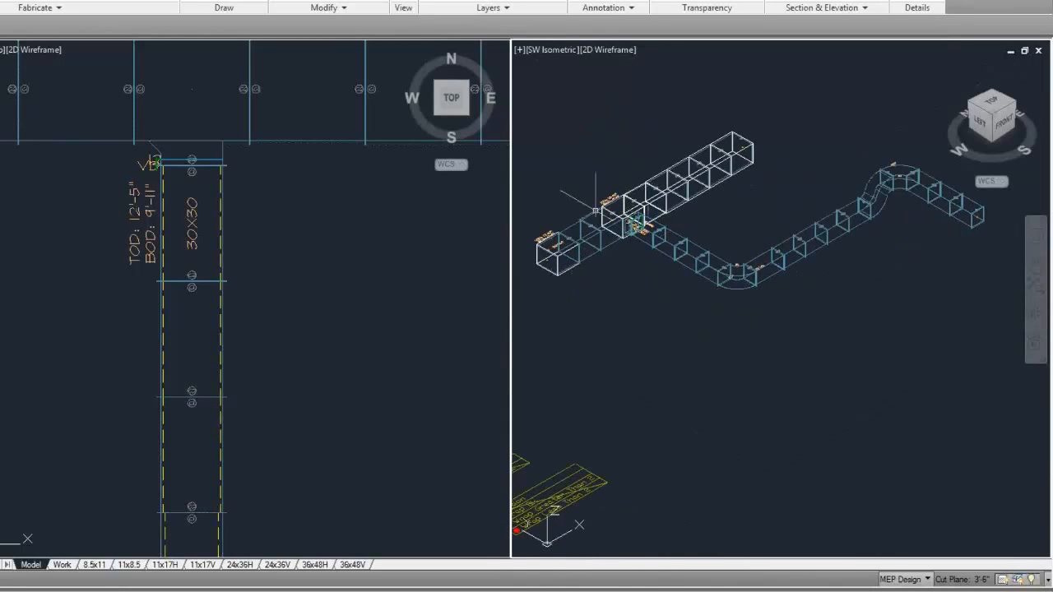
left_click(376, 189)
middle_click_drag(301, 211, 297, 316)
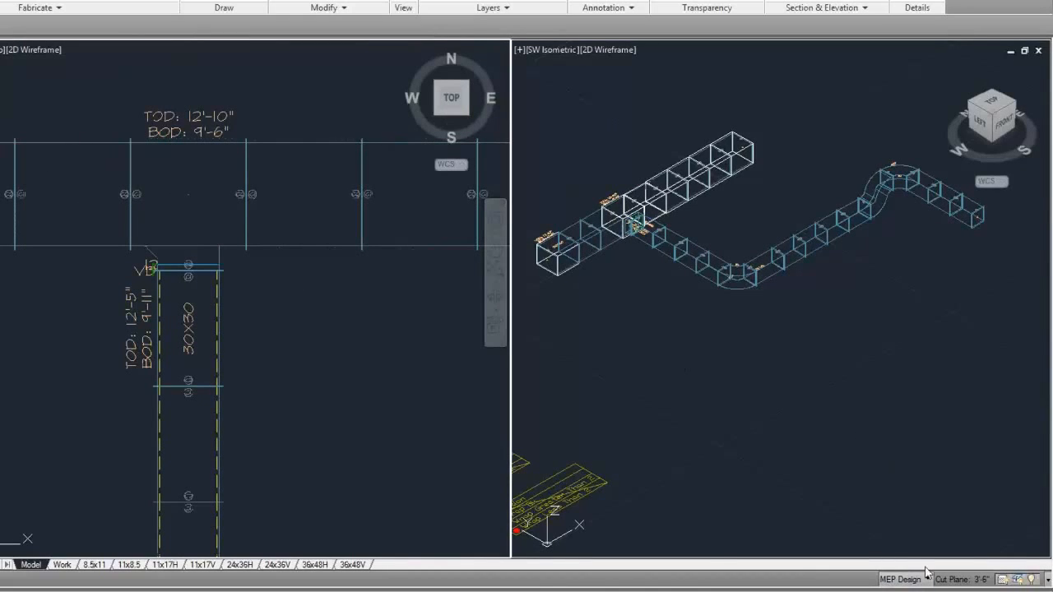
Step: Switch the display configuration to MEP Basic 2-Line and inspect the 50X40 duct's end in the SW Isometric view
left_click(902, 579)
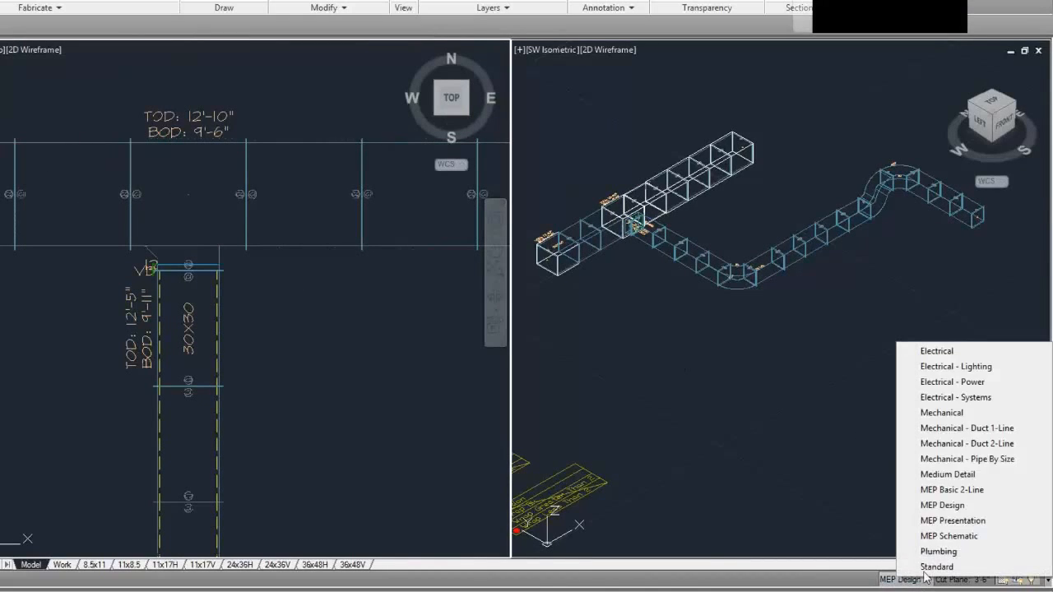
left_click(944, 491)
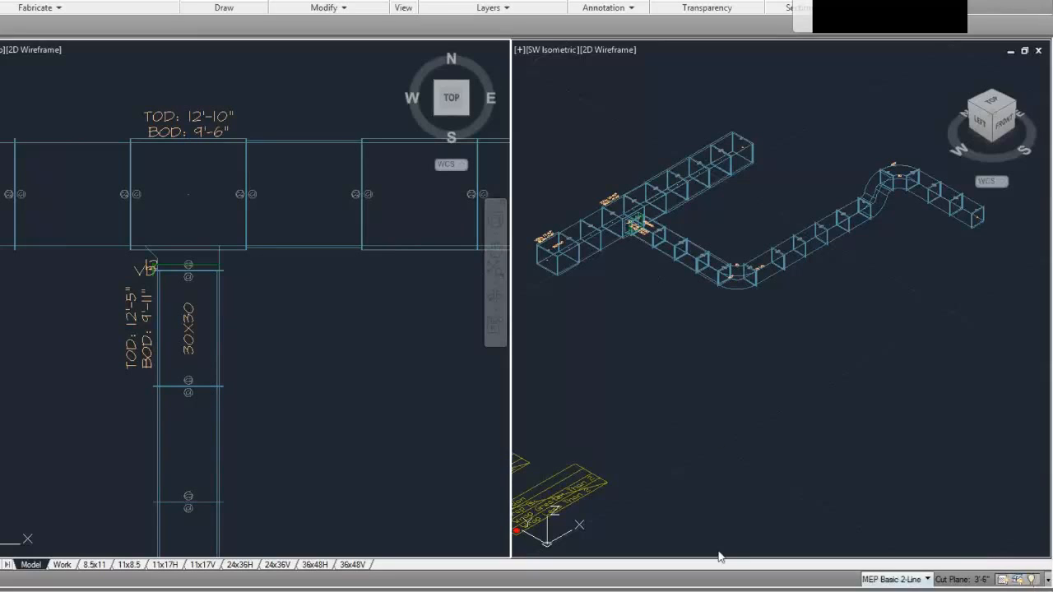
left_click(571, 145)
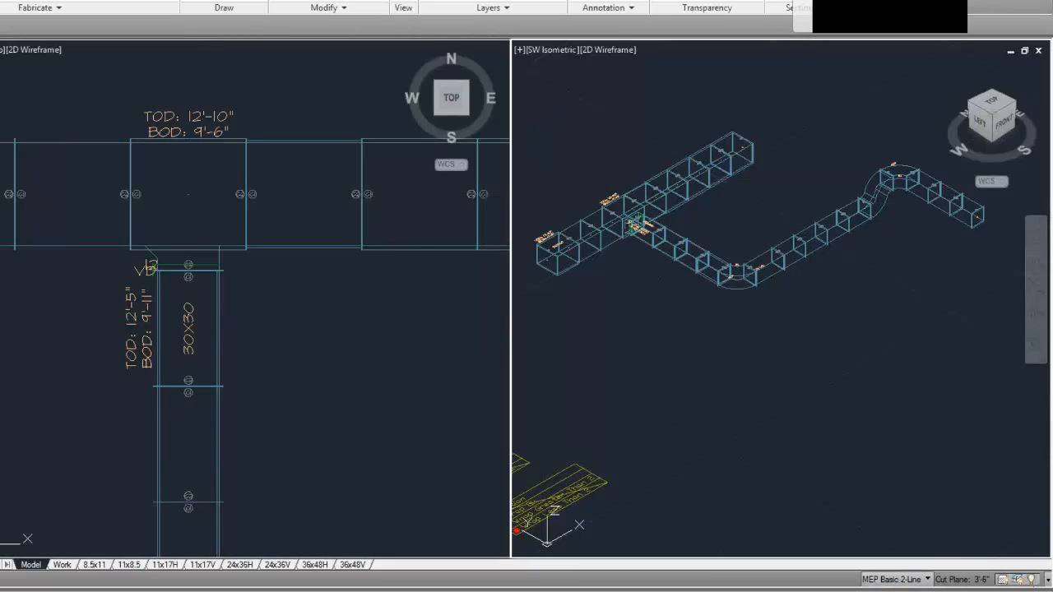
middle_click_drag(557, 141, 603, 133)
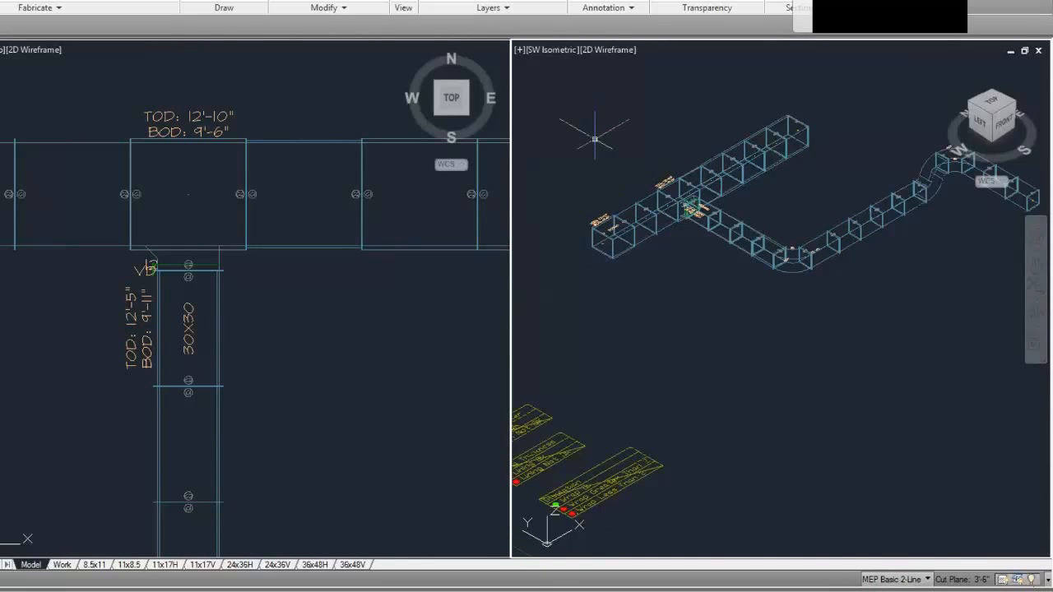
scroll(555, 204, "up", 4)
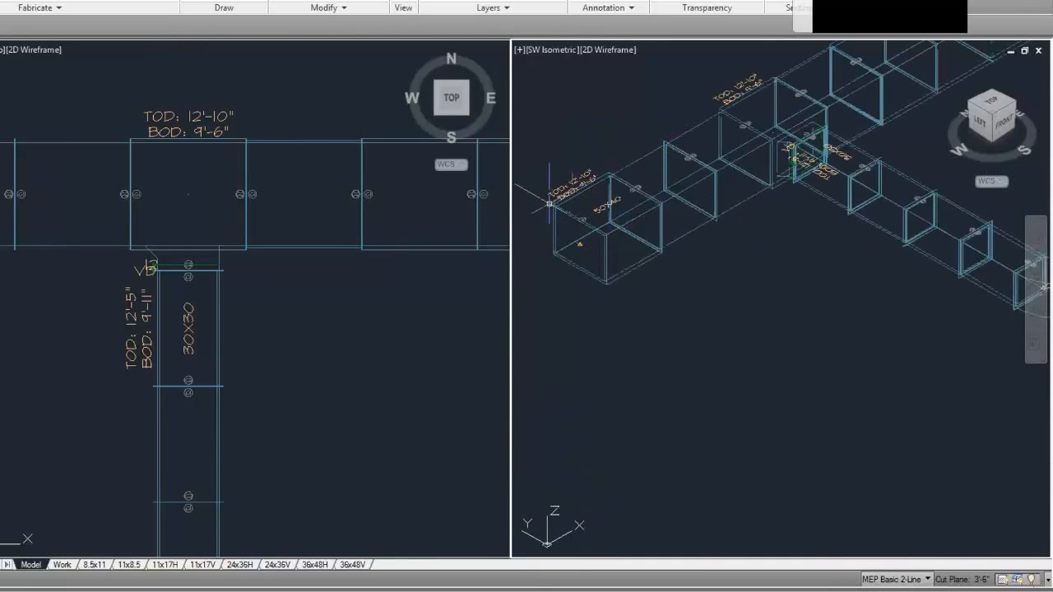
Step: Set the display configuration to MEP Design and compare the 50X40 duct's insulation display in the SW Isometric view
left_click(912, 581)
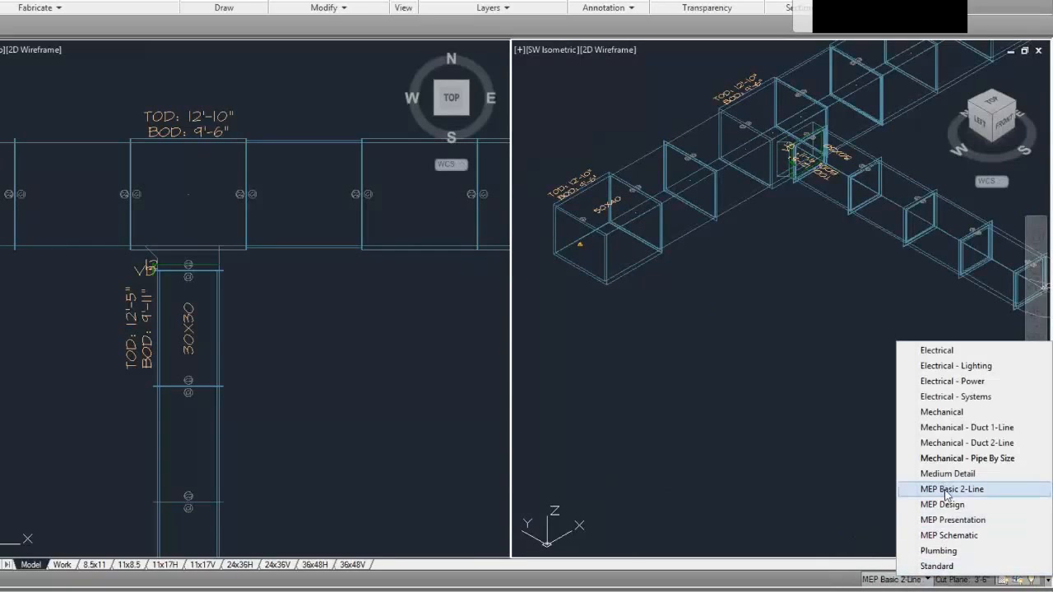
left_click(732, 398)
left_click(813, 519)
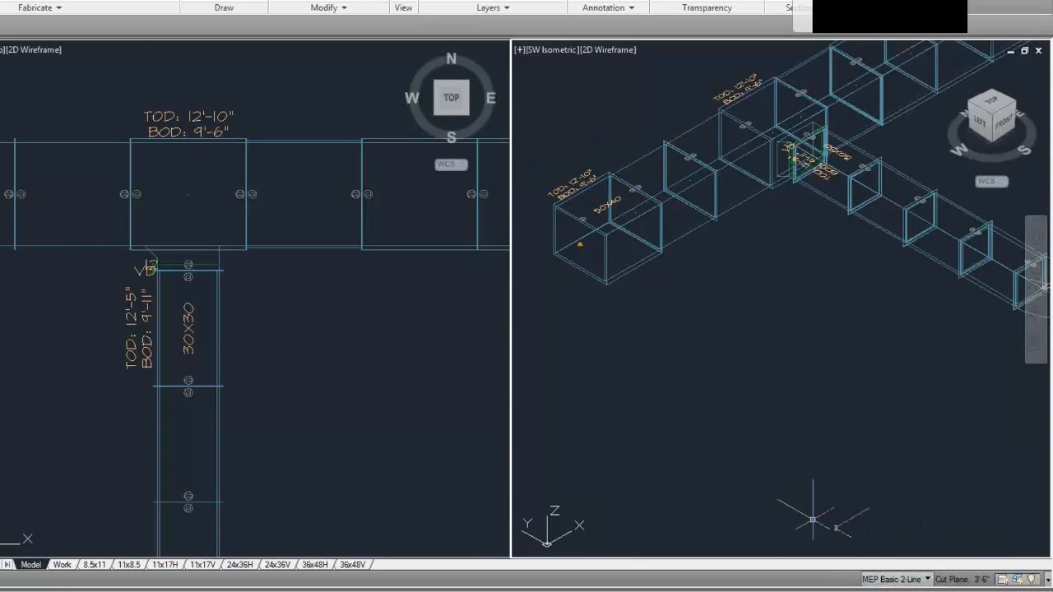
left_click(925, 581)
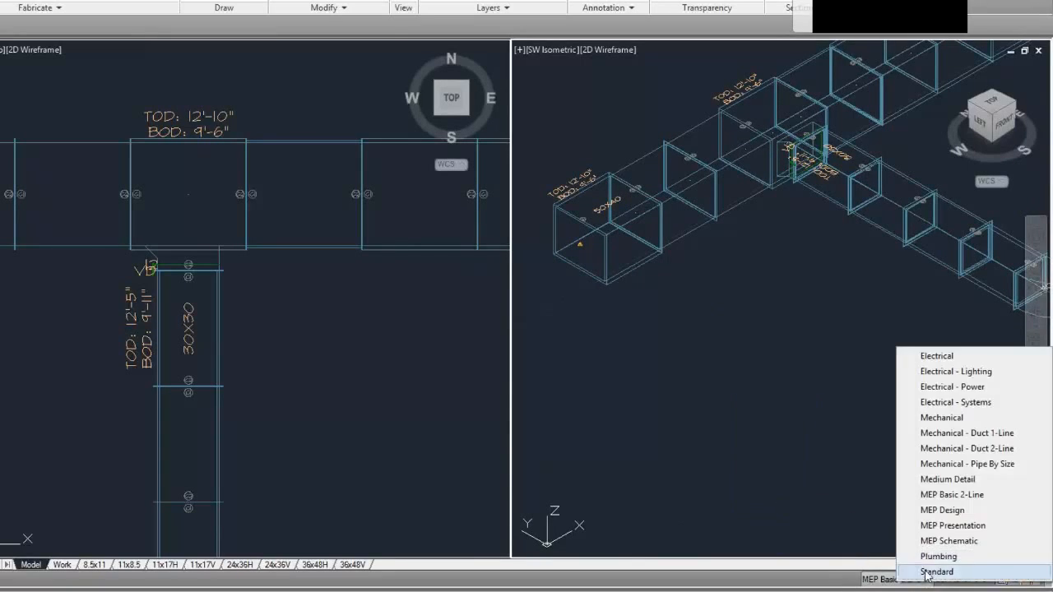
left_click(942, 510)
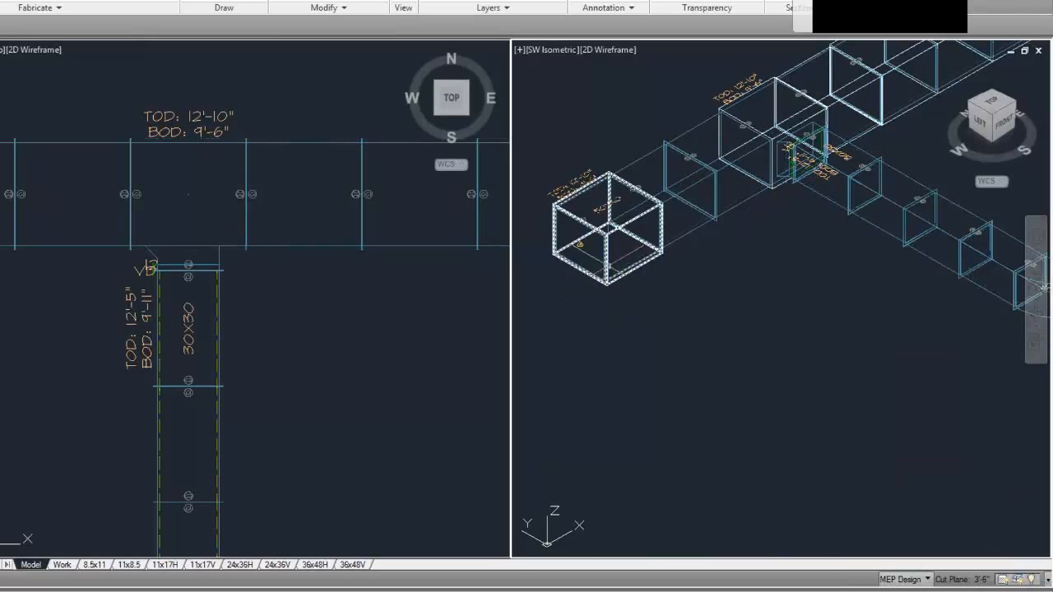
left_click(588, 170)
scroll(586, 205, "up", 5)
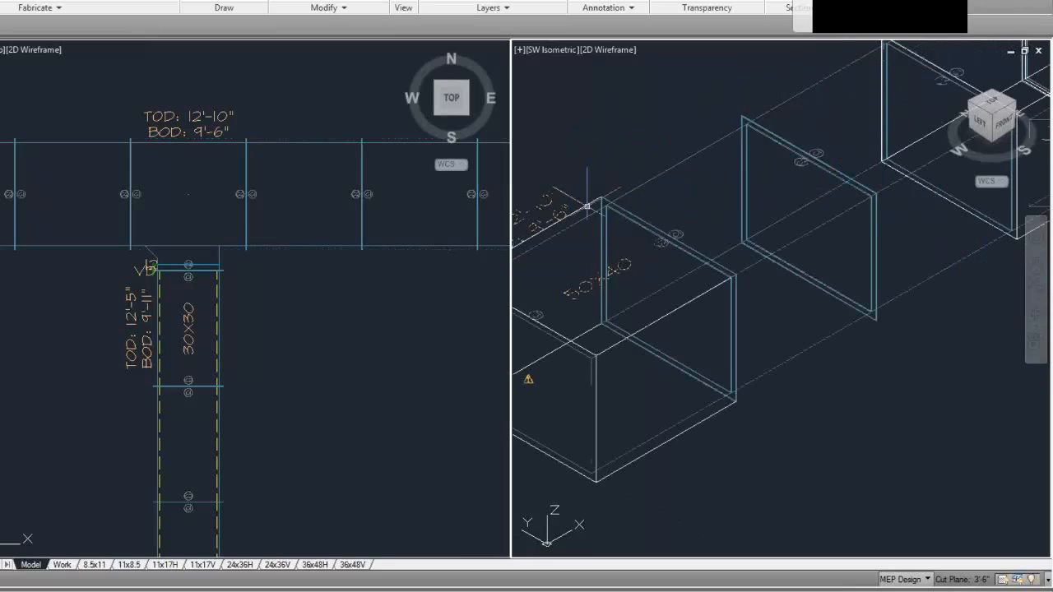
scroll(592, 194, "down", 5)
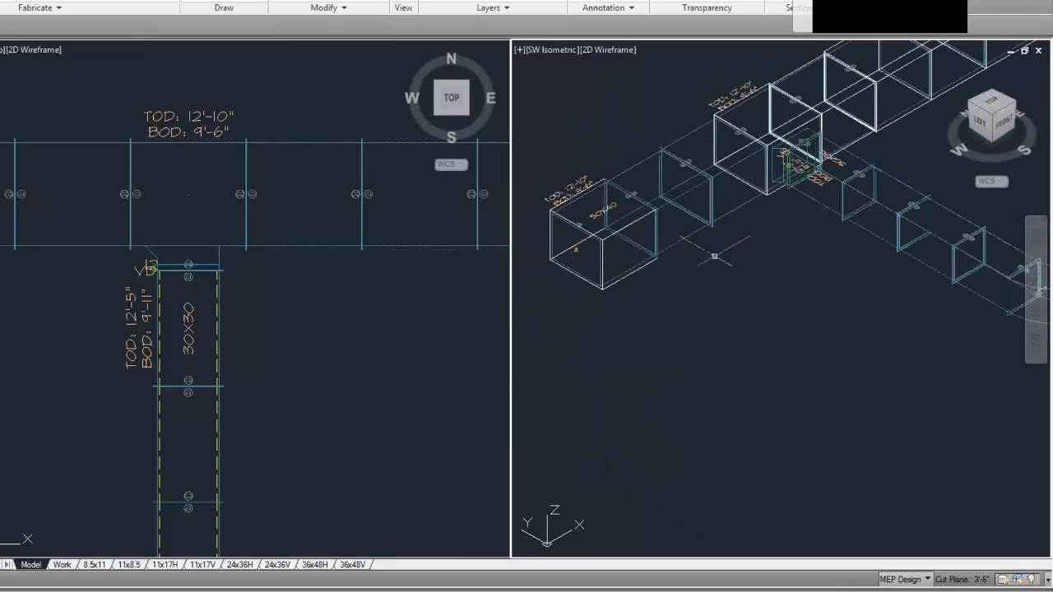
Step: Return the display configuration to MEP Basic 2-Line and view the 50X40 duct's end segment up close
left_click(920, 576)
left_click(908, 477)
scroll(588, 206, "up", 4)
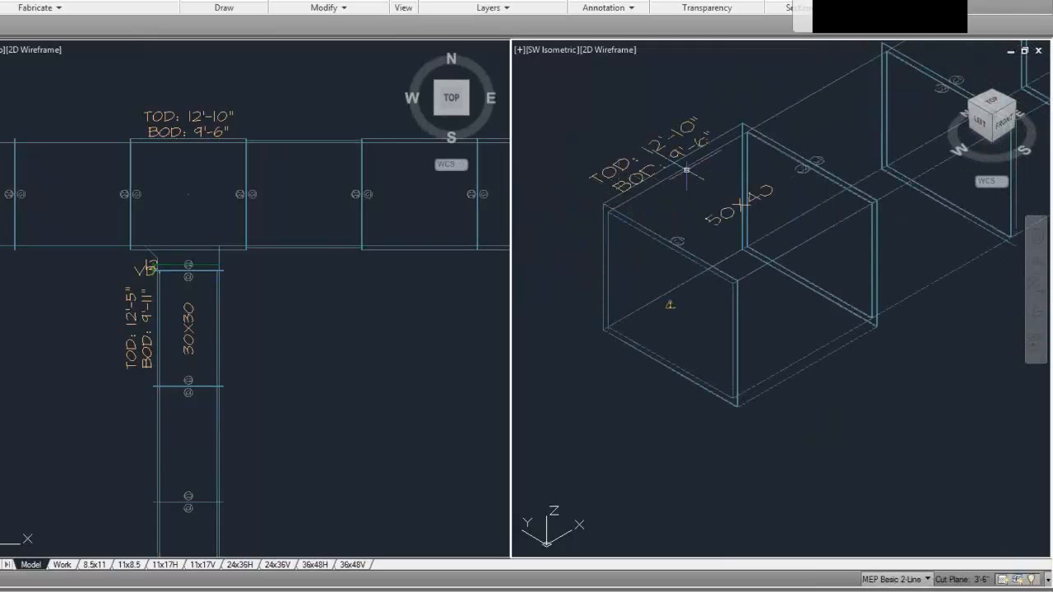
Step: Turn off the Insulation component in the 50X40 duct's 2 Line drawing default and apply the change
left_click(728, 129)
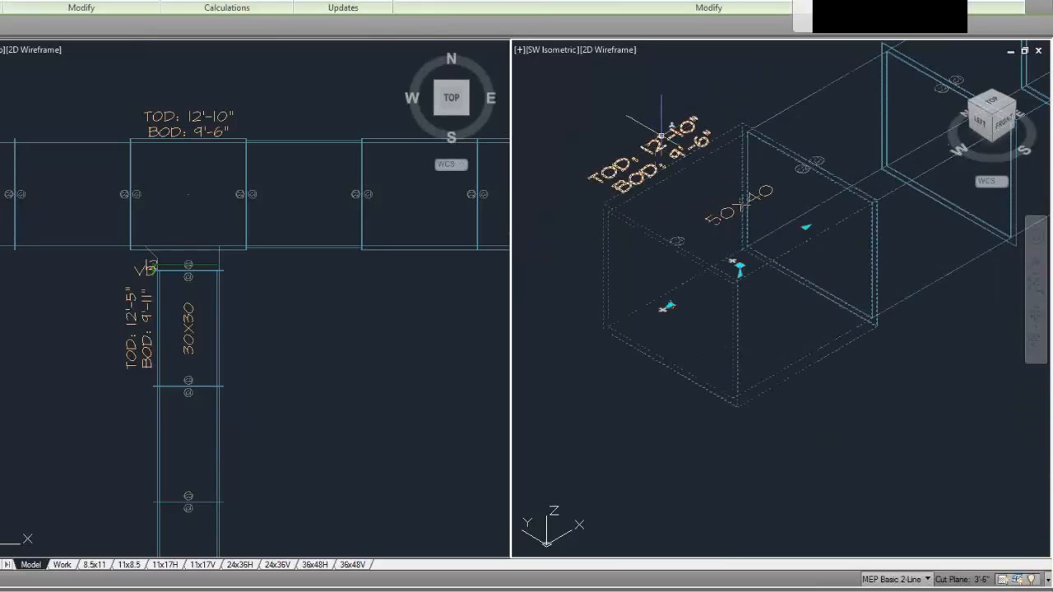
right_click(720, 141)
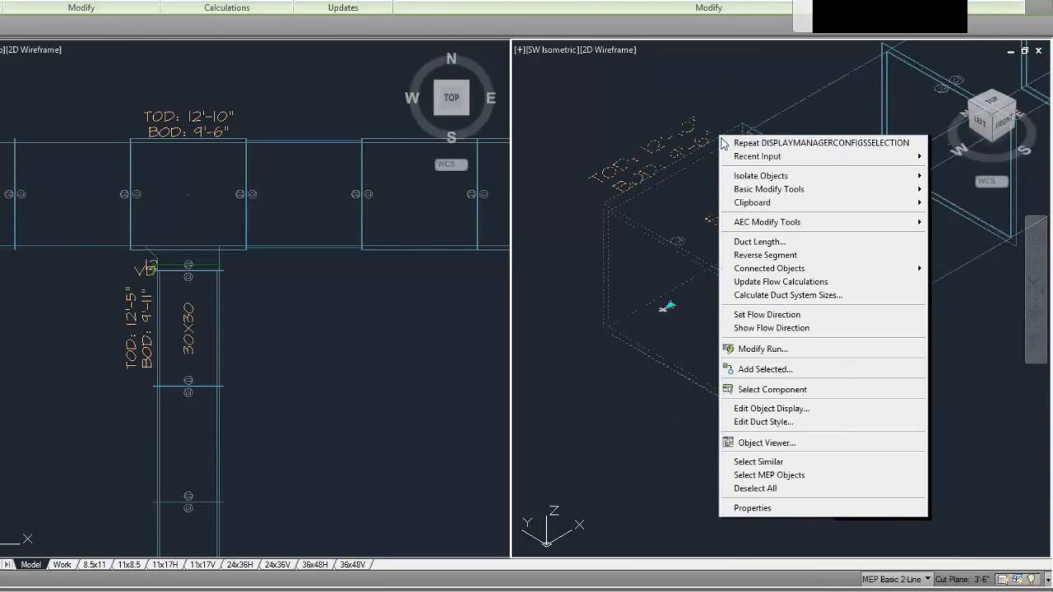
left_click(757, 409)
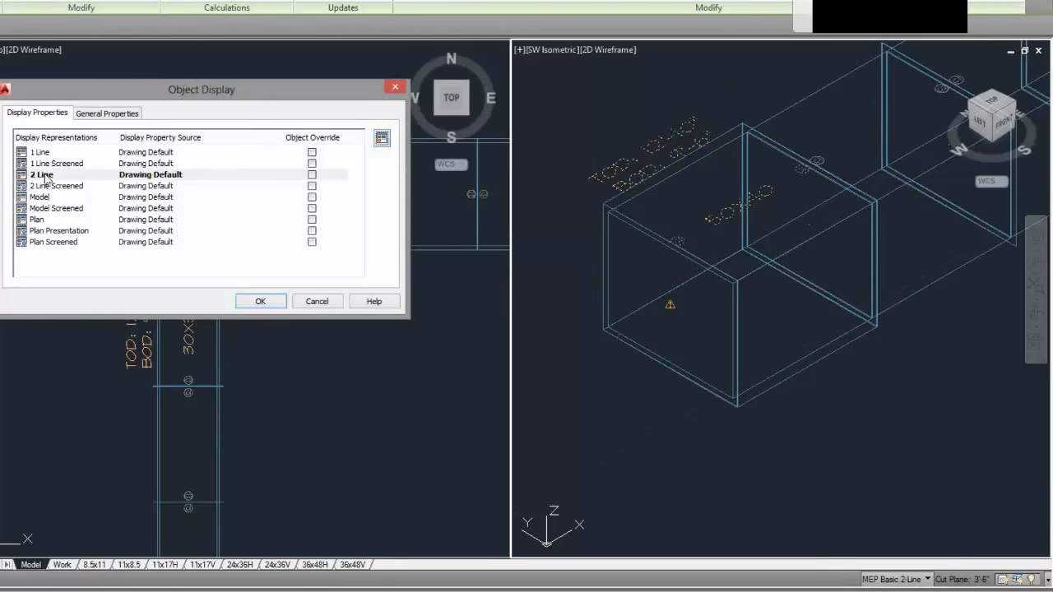
double_click(45, 177)
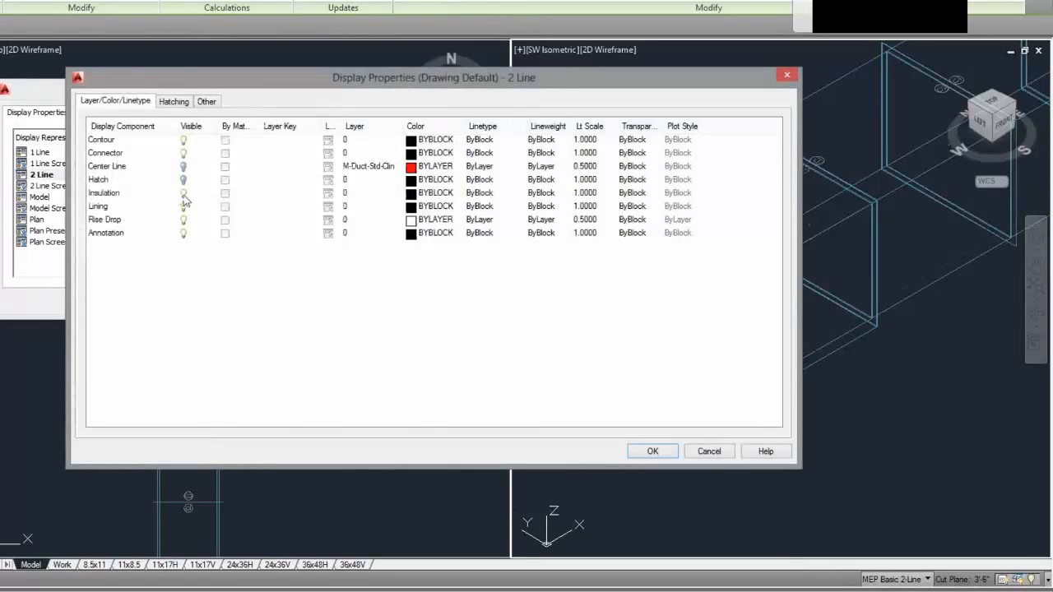
left_click(183, 195)
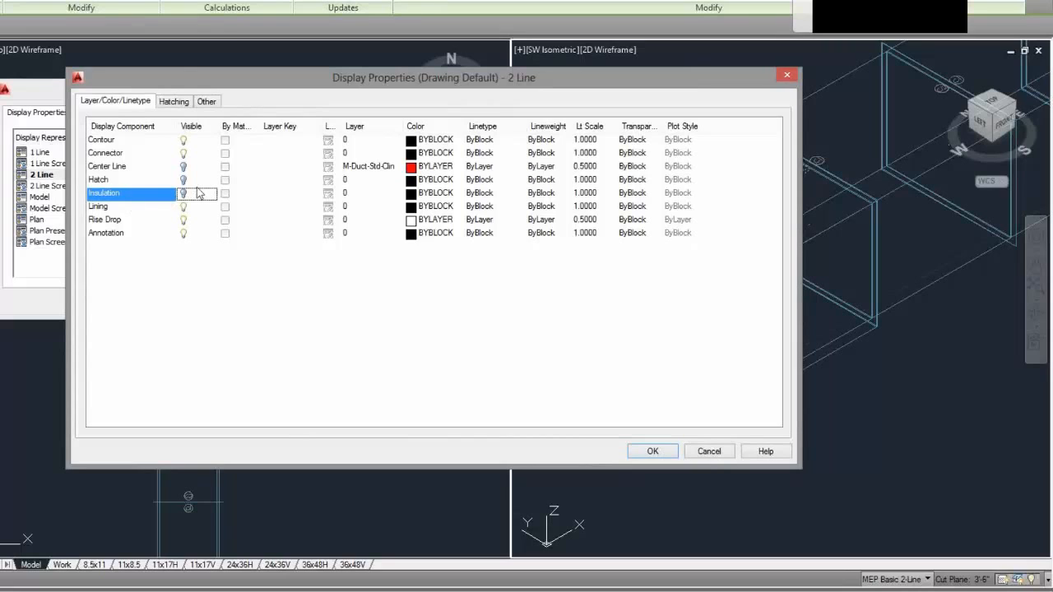
left_click(649, 451)
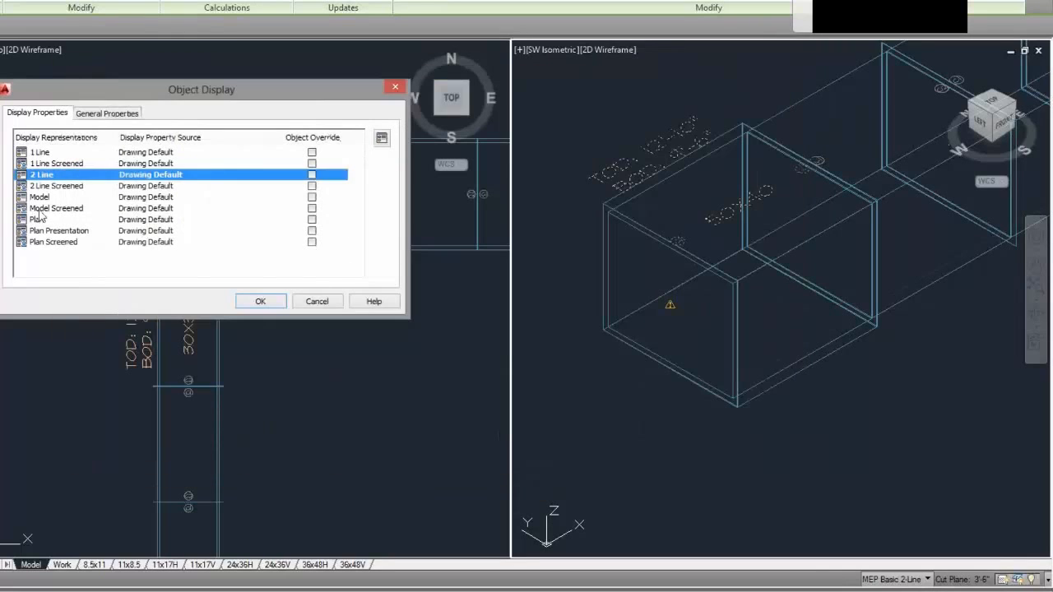
left_click(260, 301)
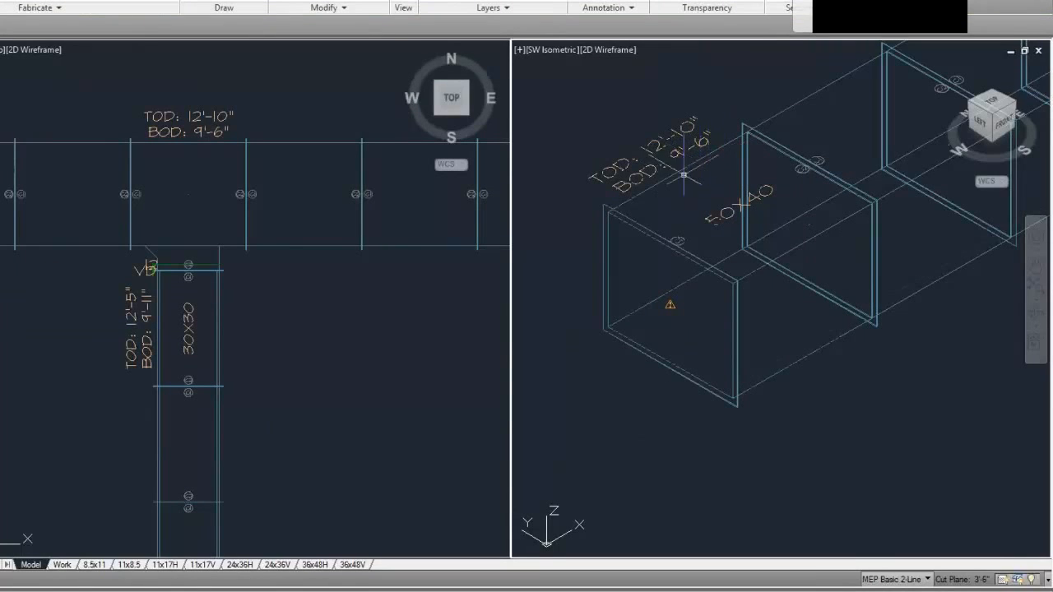
Step: Check which display representation the 50X40 duct's object display uses in the Top view under MEP Basic 2-Line
left_click(187, 246)
middle_click_drag(122, 245, 497, 232)
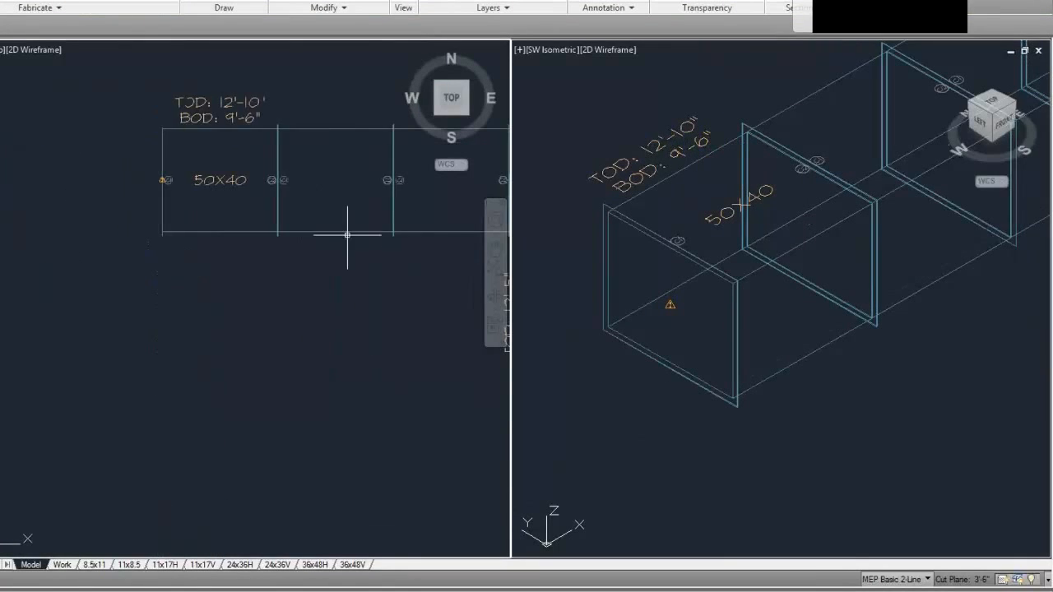
left_click(233, 233)
right_click(229, 225)
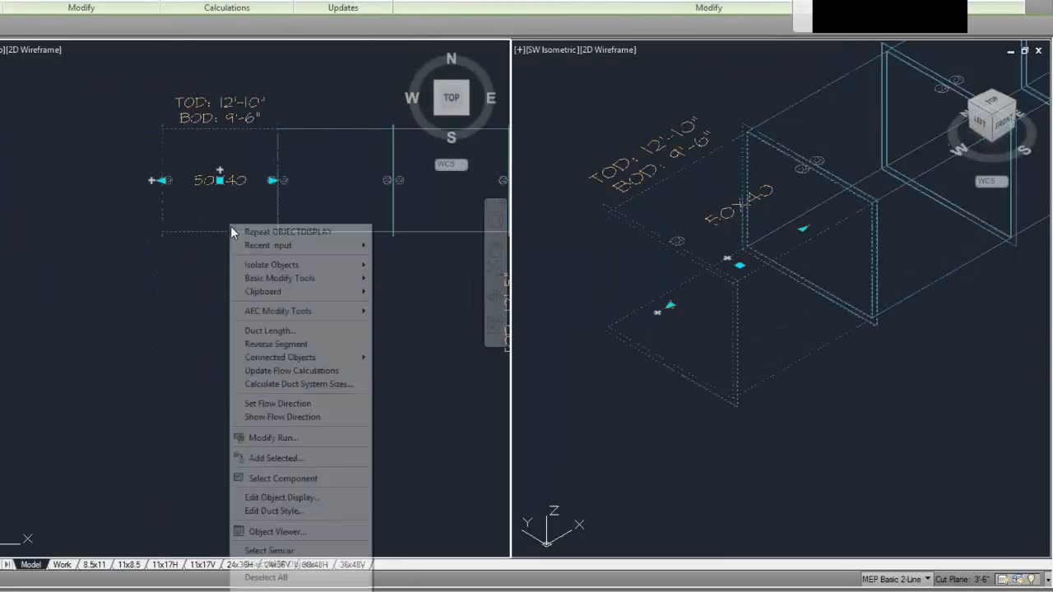
left_click(275, 500)
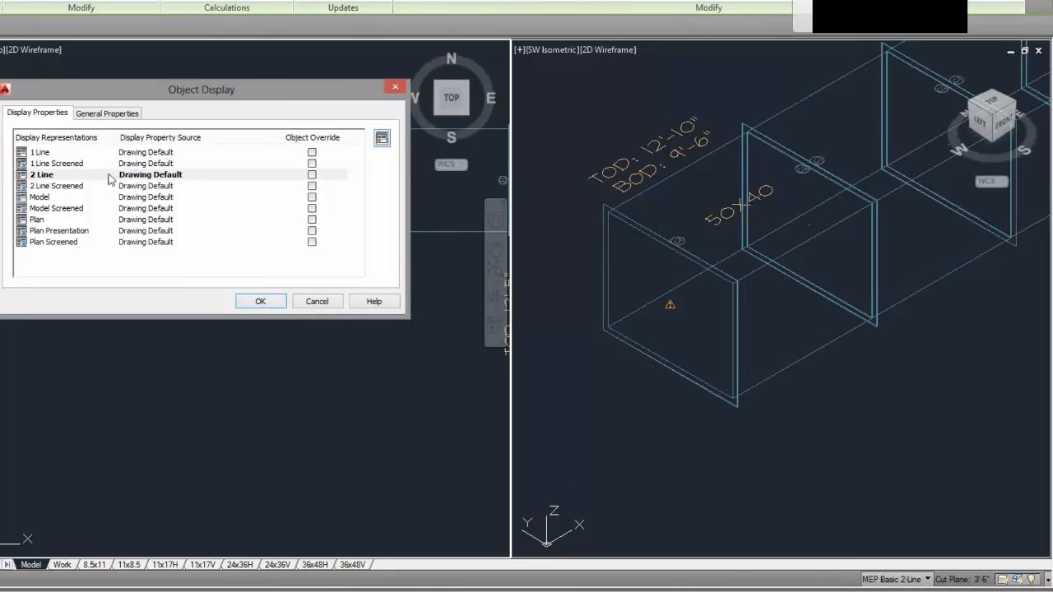
left_click(327, 306)
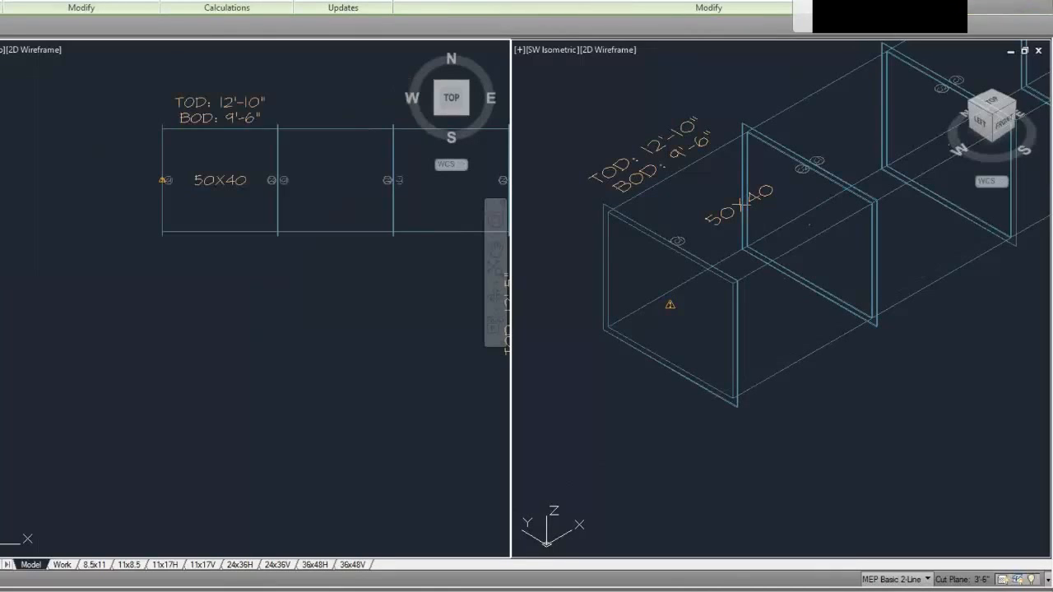
Step: Switch the display configuration to MEP Design and check the 50X40 duct's active display representation in the Top view
left_click(927, 579)
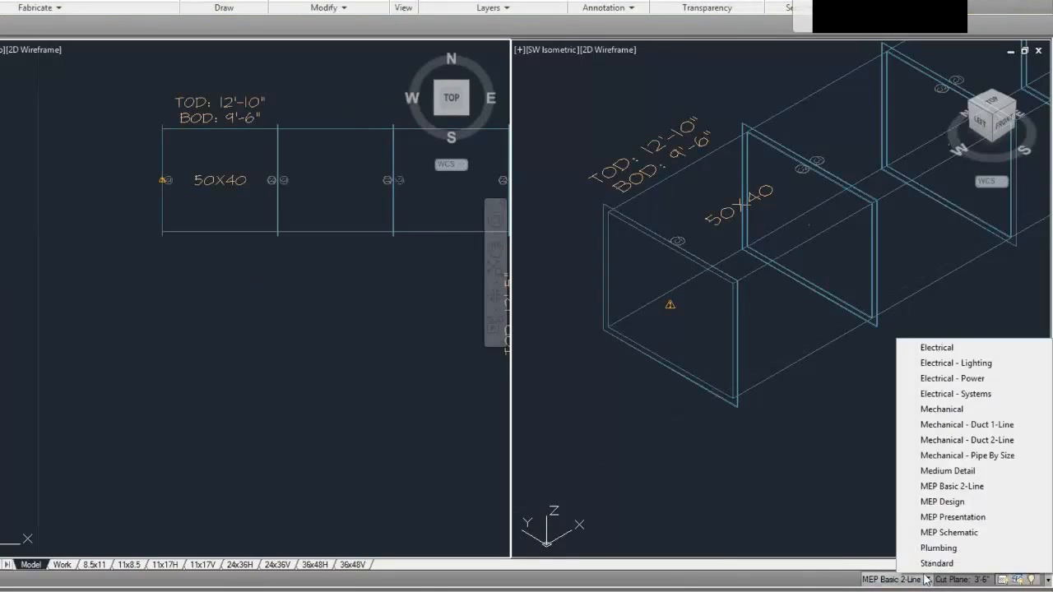
left_click(942, 508)
left_click(210, 233)
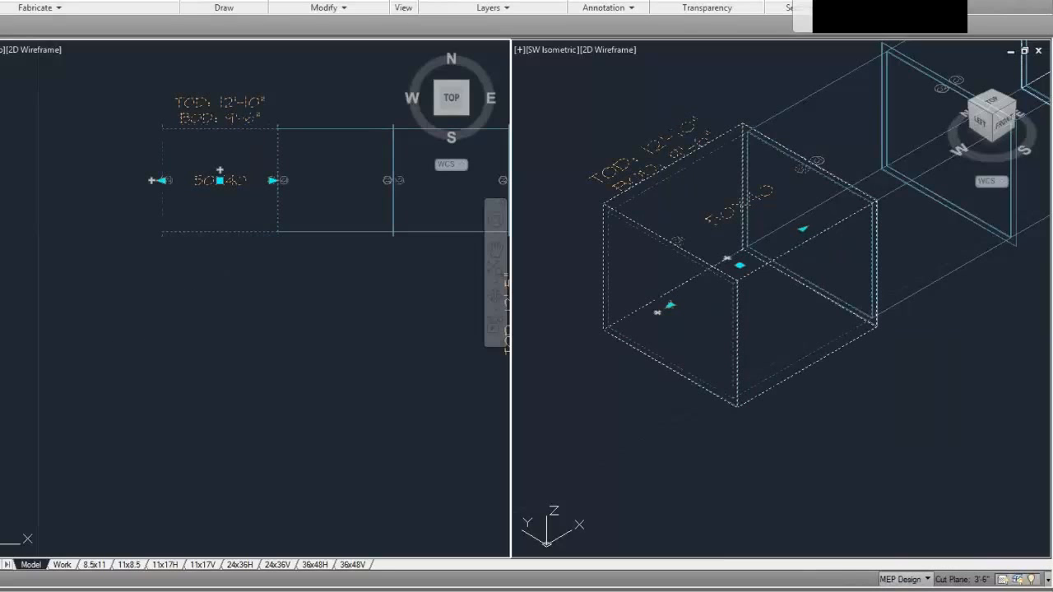
right_click(217, 234)
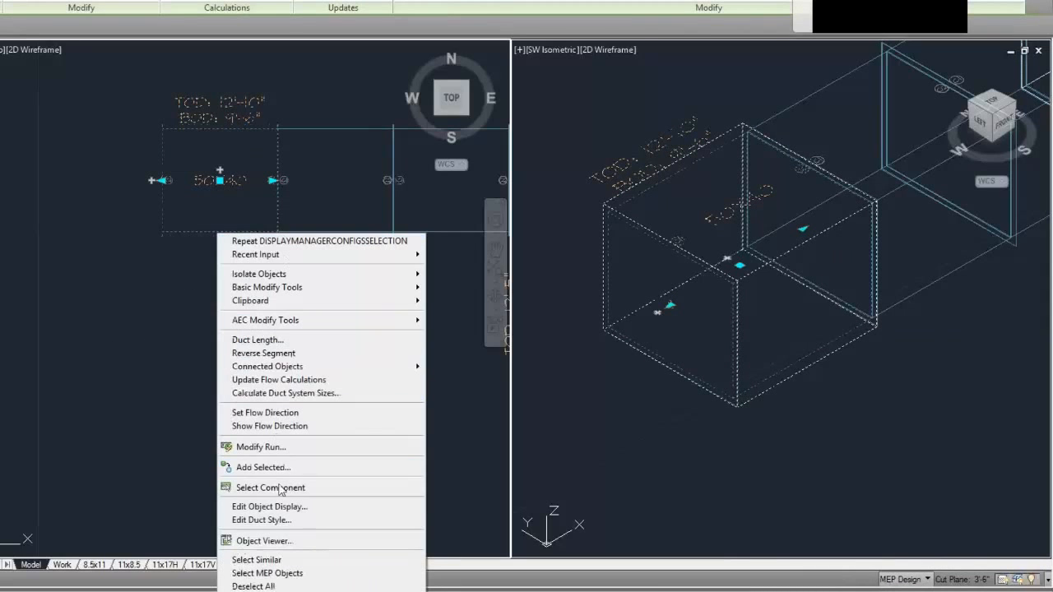
left_click(276, 507)
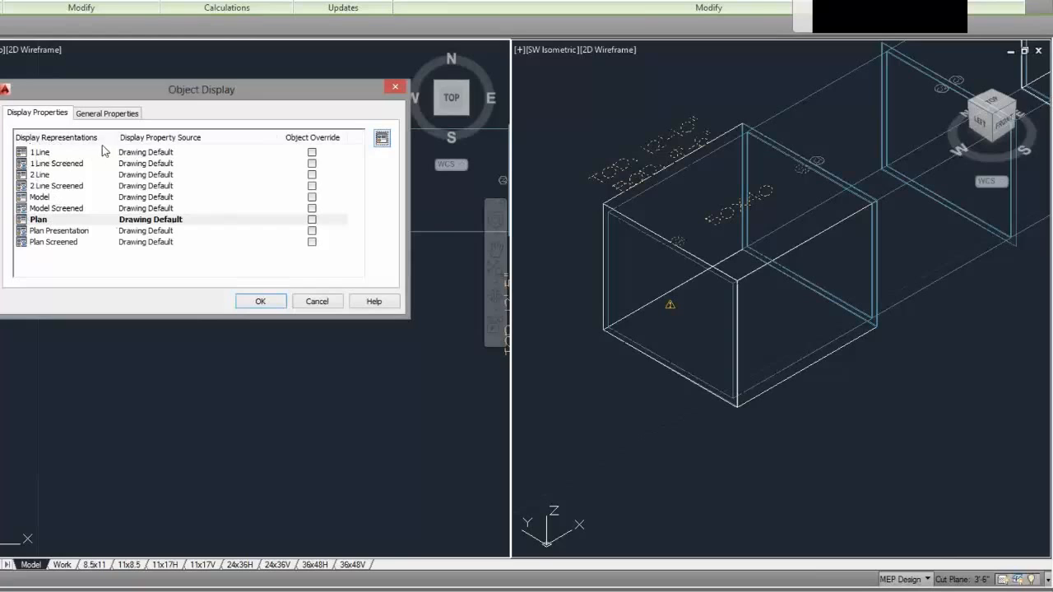
left_click(327, 303)
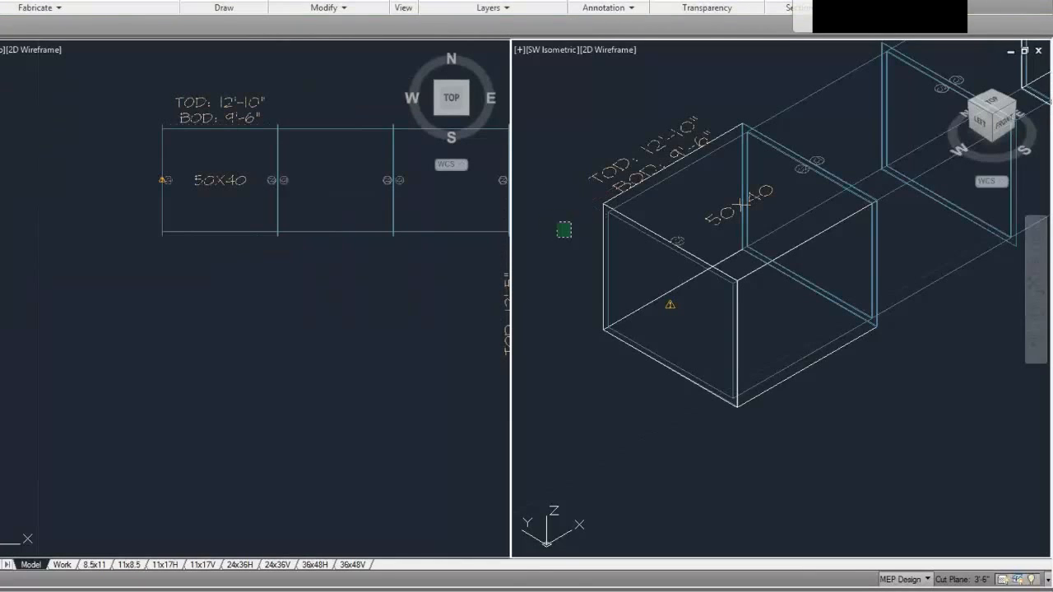
Step: Check which display representation the 50X40 duct's object display uses in the SW Isometric view under MEP Design
left_click(605, 212)
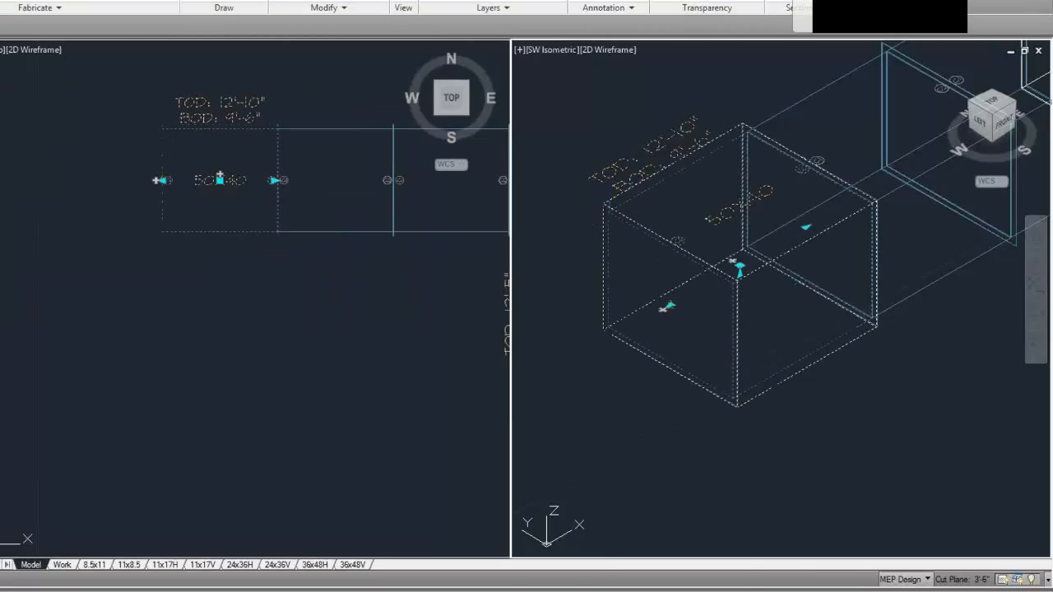
right_click(605, 213)
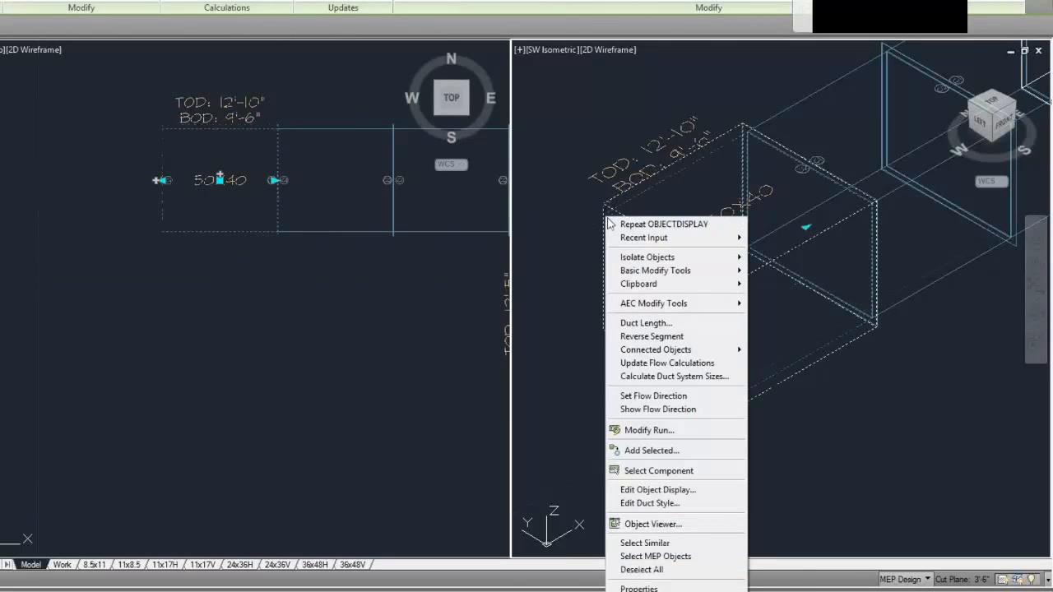
left_click(646, 491)
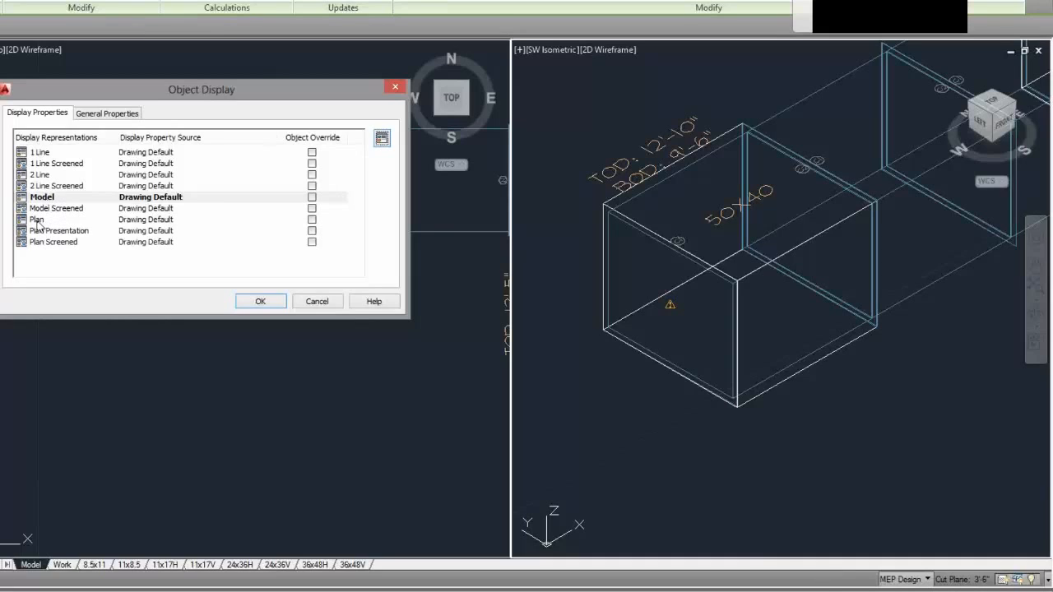
left_click(314, 303)
Step: Return the display configuration to MEP Basic 2-Line and inspect the 2 Line object override properties for the 50X40 duct's end segment
left_click(905, 580)
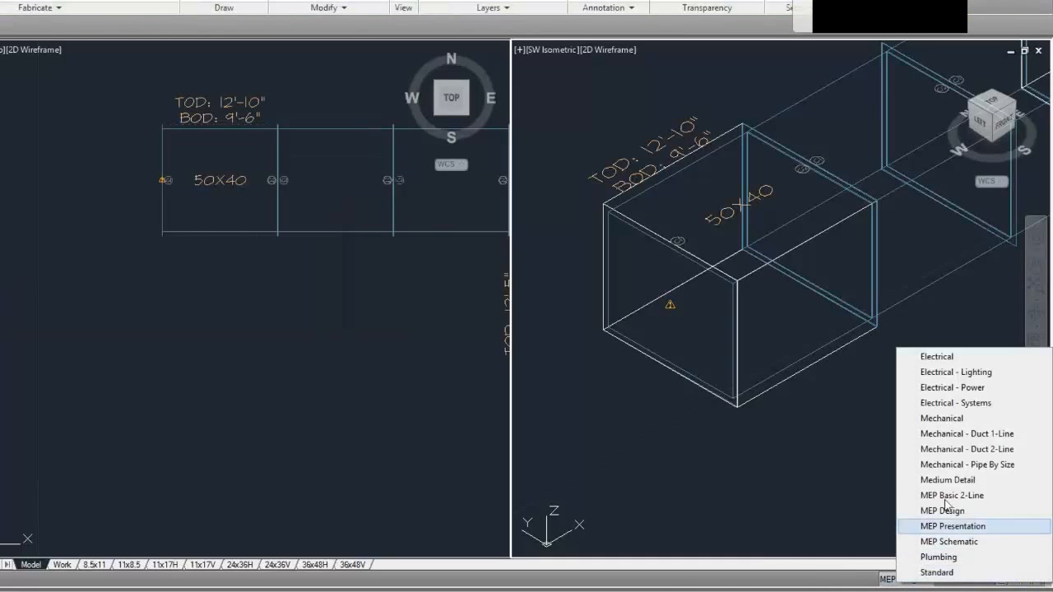
left_click(933, 498)
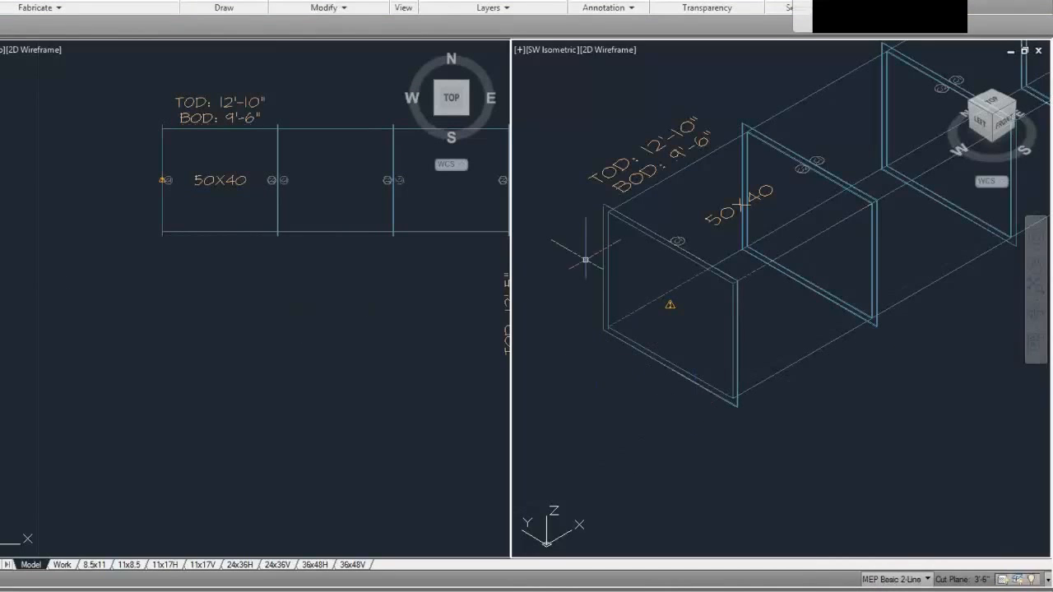
left_click(634, 224)
right_click(635, 225)
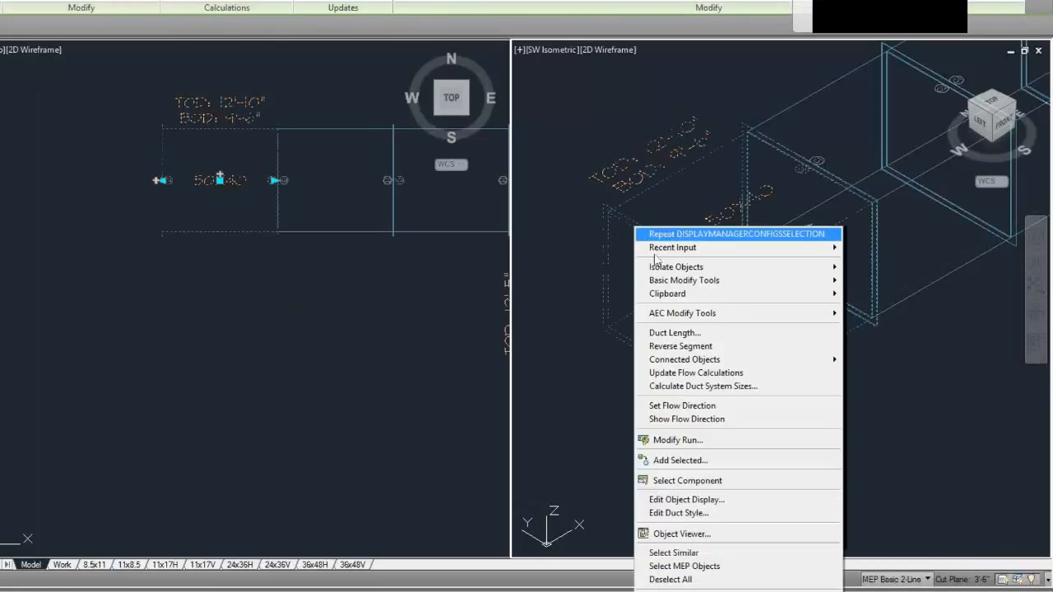
left_click(691, 500)
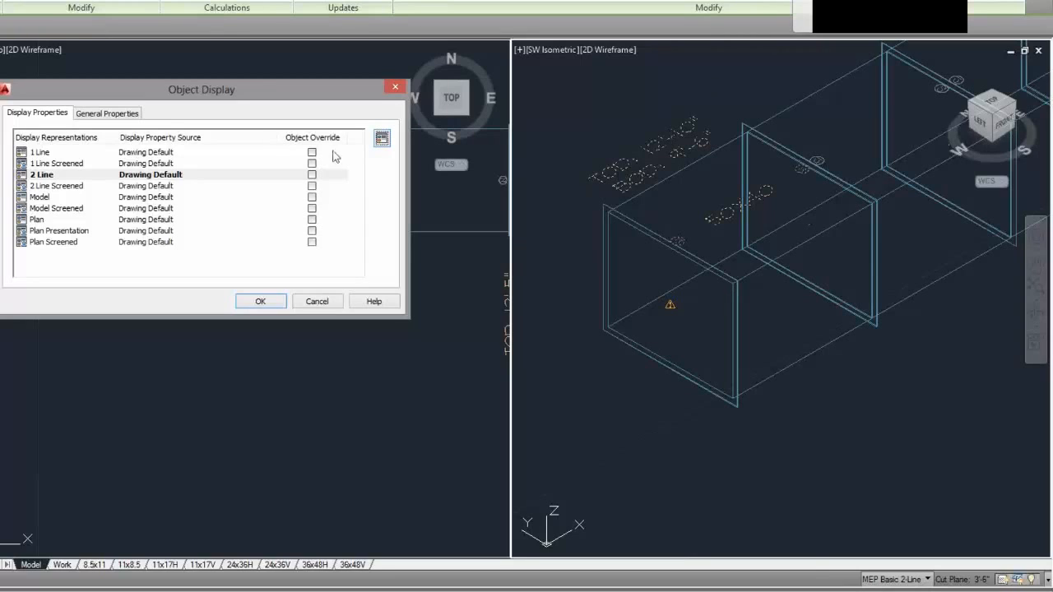
left_click(44, 176)
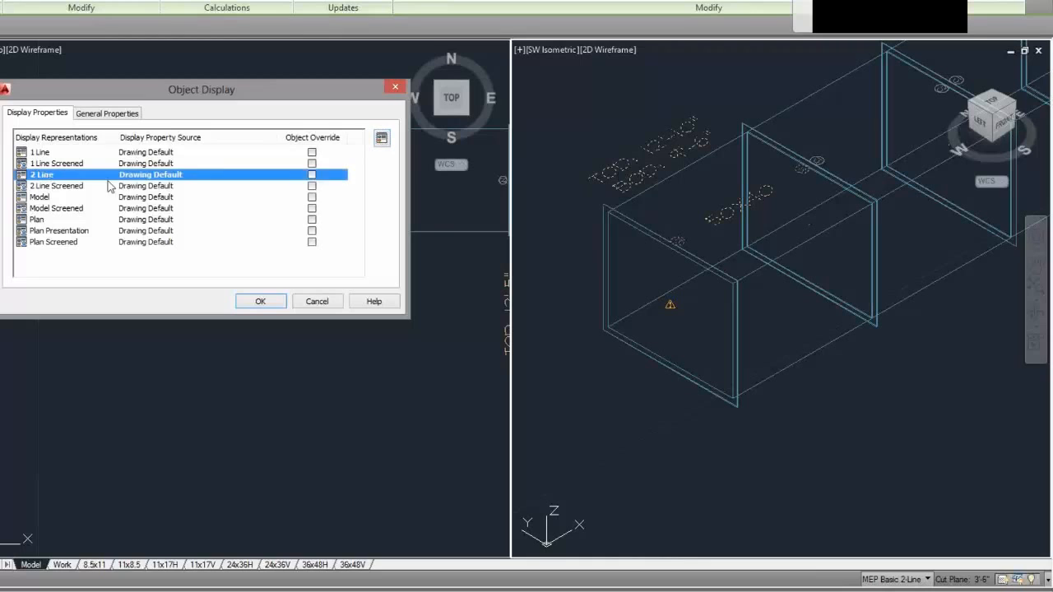
left_click(312, 175)
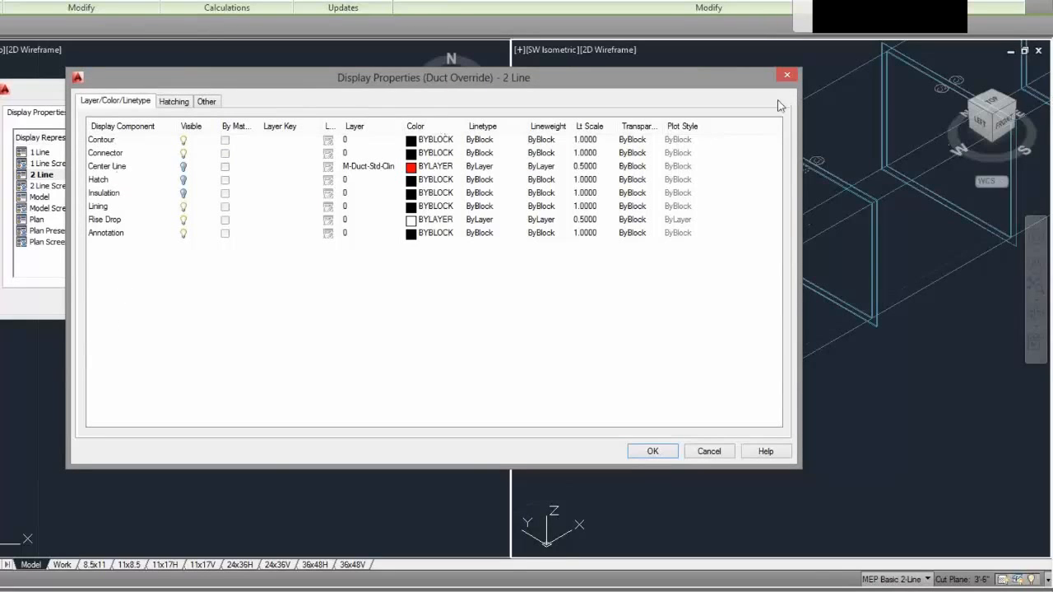
left_click(786, 75)
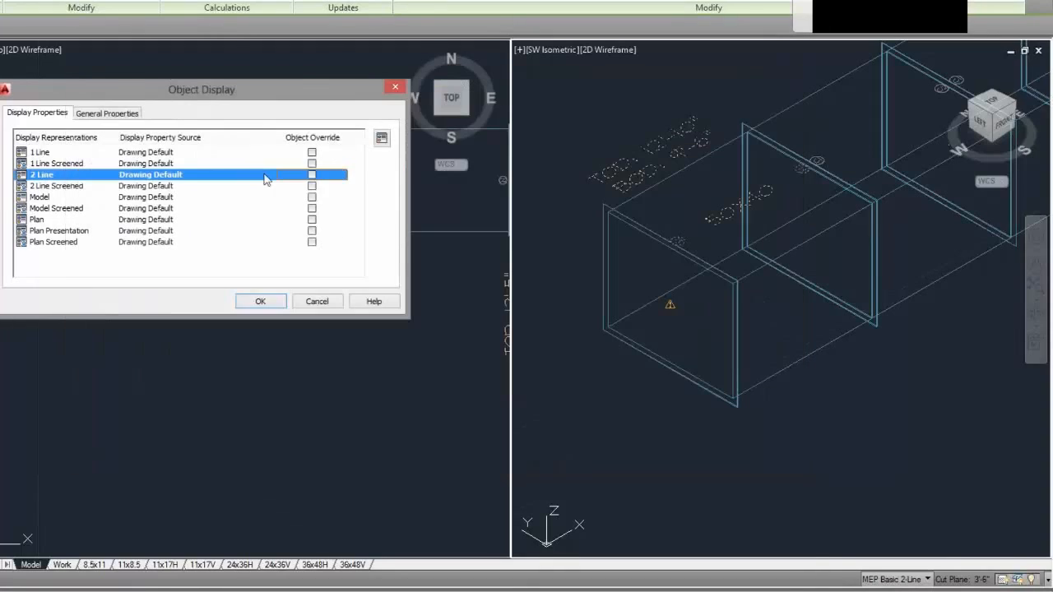
Step: Add a 2 Line object override to the 50X40 duct's end segment with Insulation visible and the Contour colour red
left_click(312, 176)
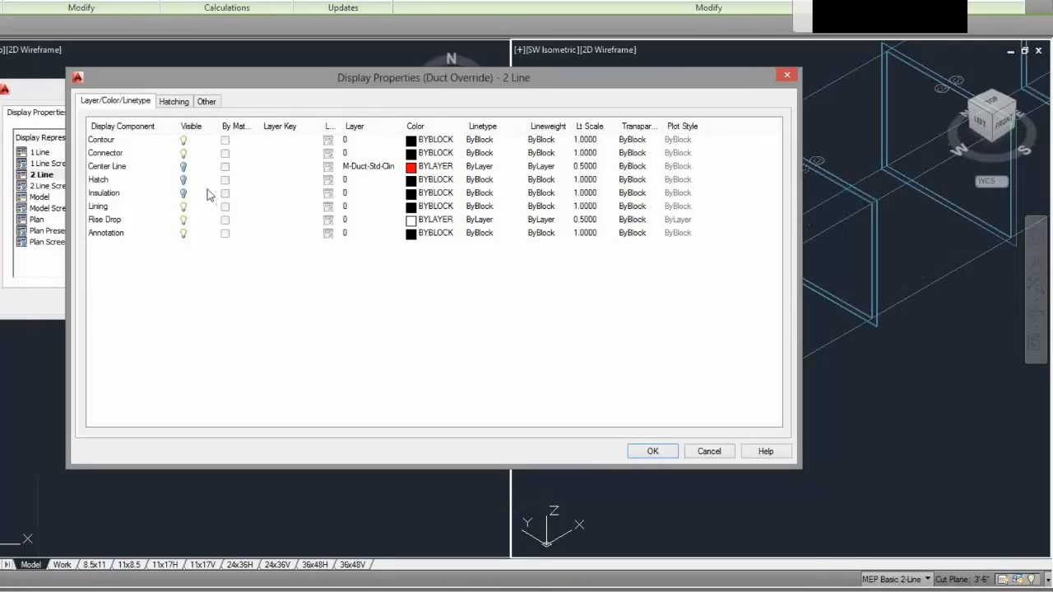
left_click(183, 193)
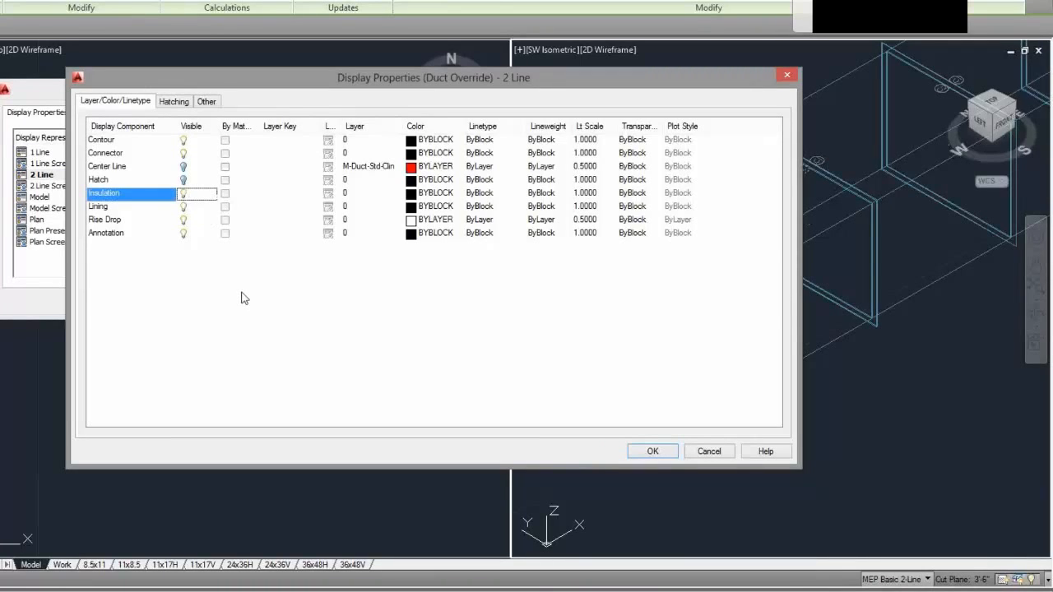
left_click(413, 140)
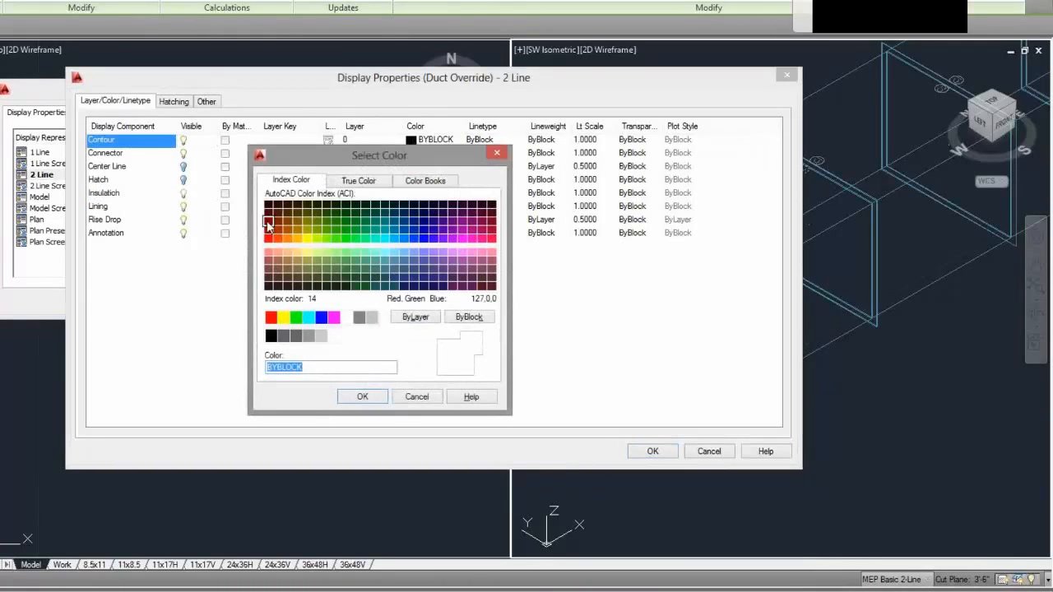
left_click(268, 238)
left_click(272, 317)
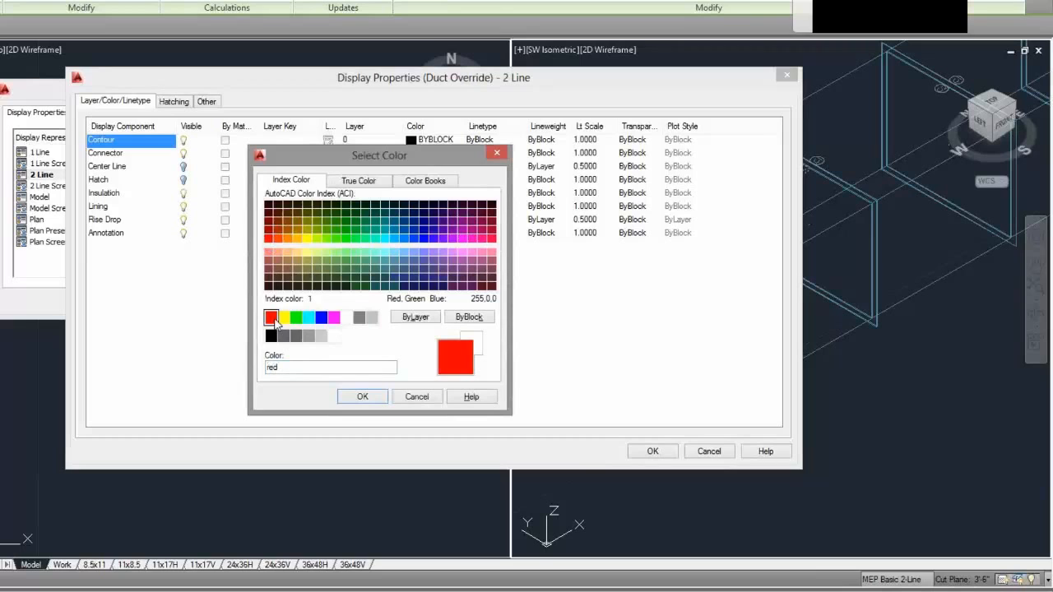
left_click(363, 397)
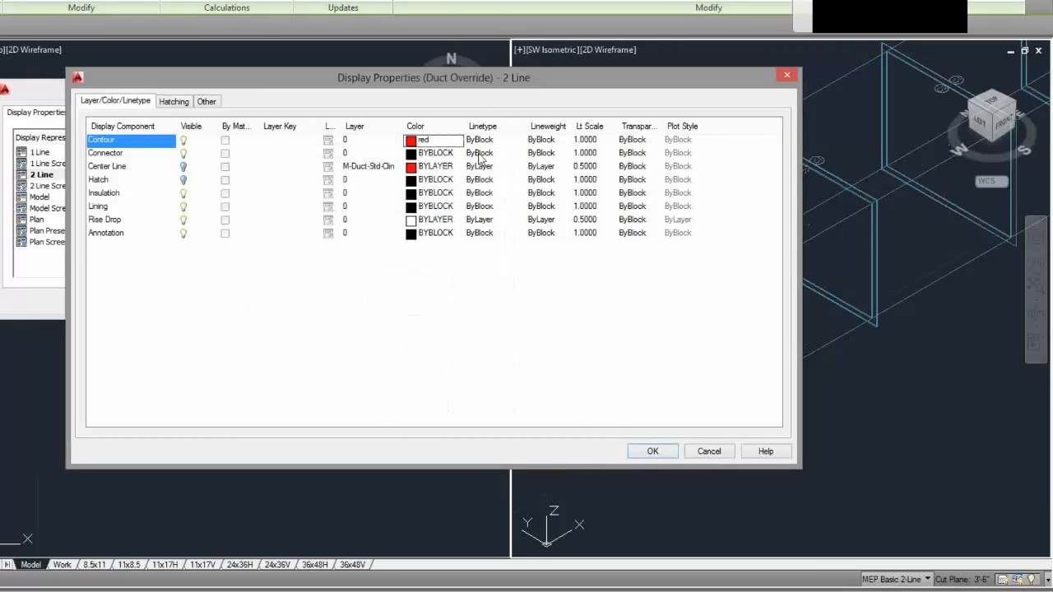
left_click(653, 451)
left_click(271, 304)
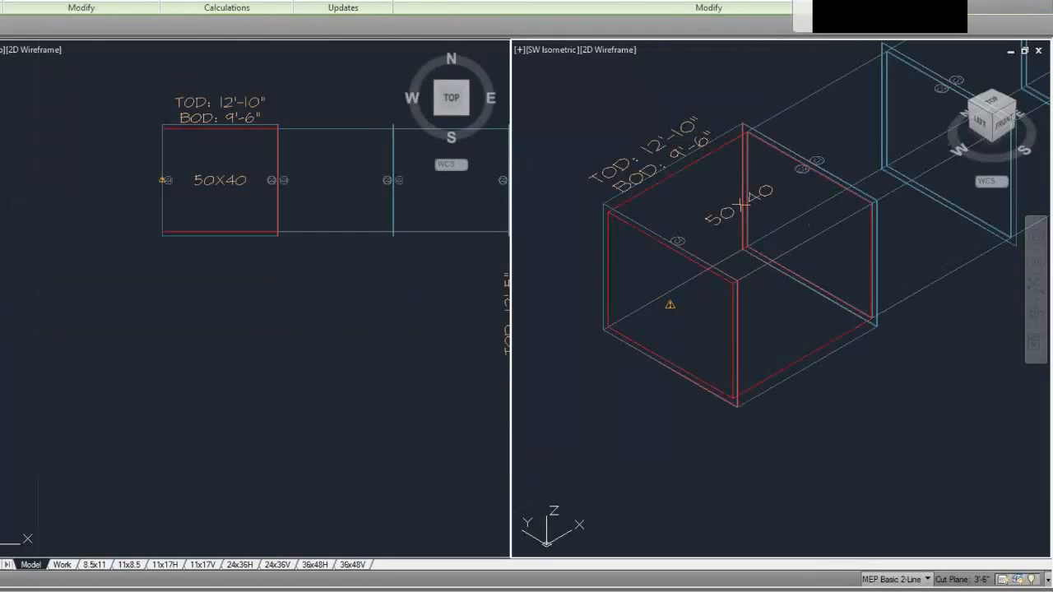
Step: Stretch the open end of the red 50X40 duct segment outward to a length of about 74 5/8 inches
scroll(292, 319, "down", 2)
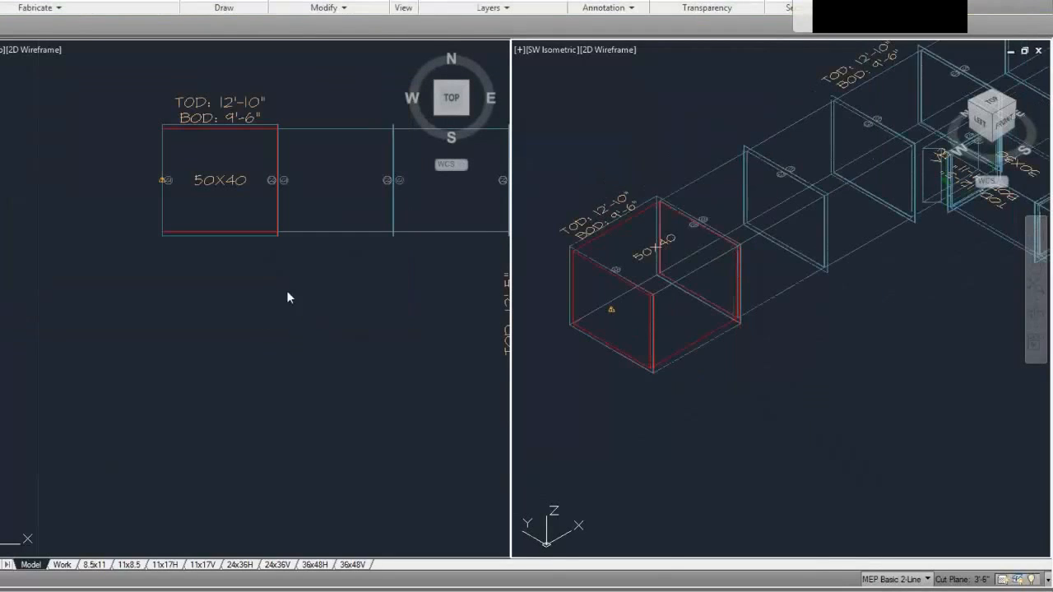
left_click(199, 217)
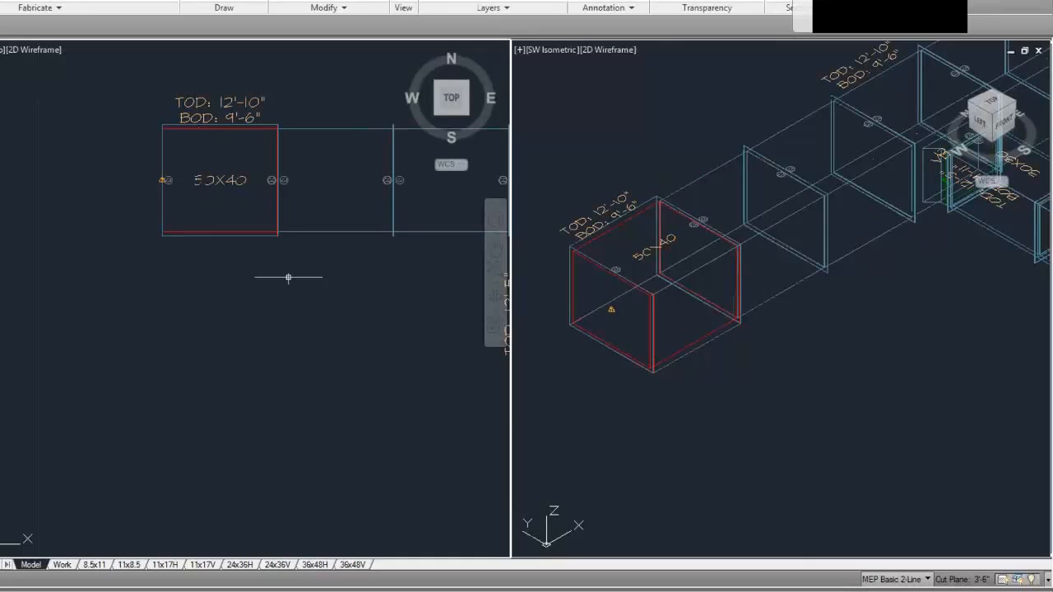
scroll(219, 241, "up", 2)
middle_click_drag(214, 191, 201, 252)
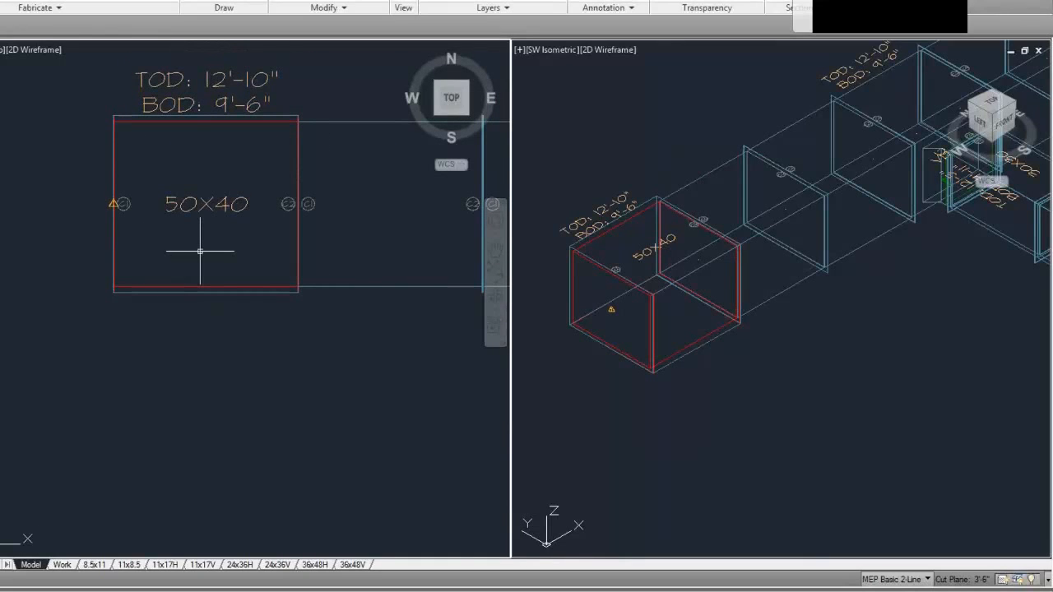
left_click(218, 288)
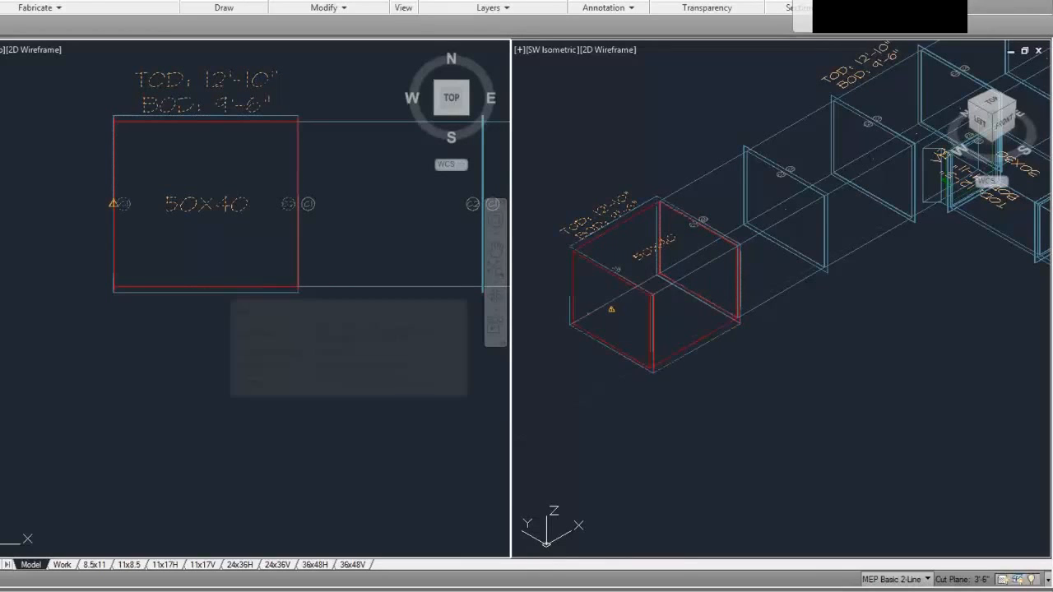
left_click(219, 289)
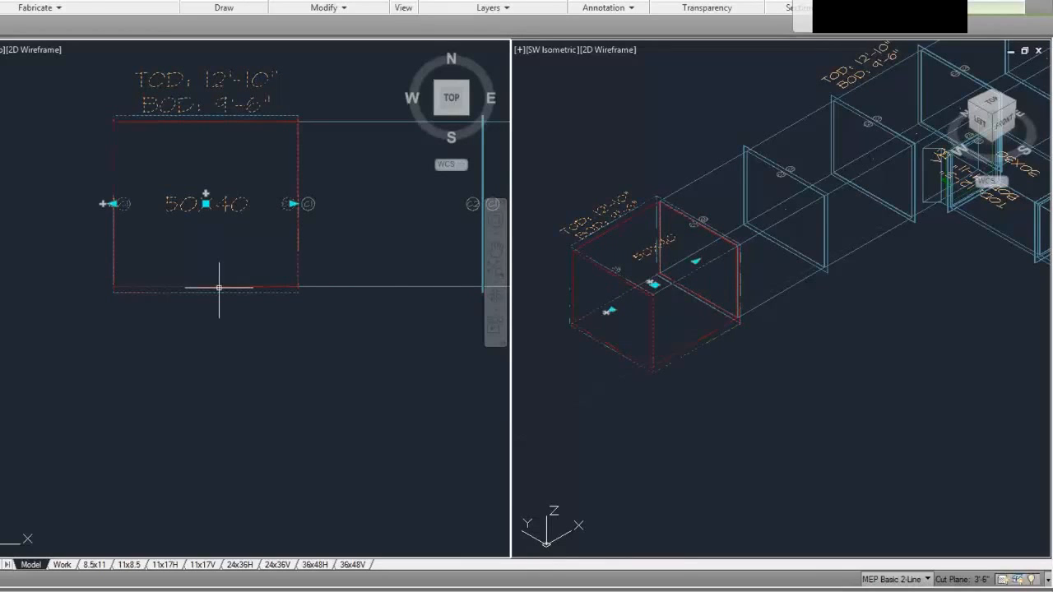
left_click(113, 203)
left_click(43, 203)
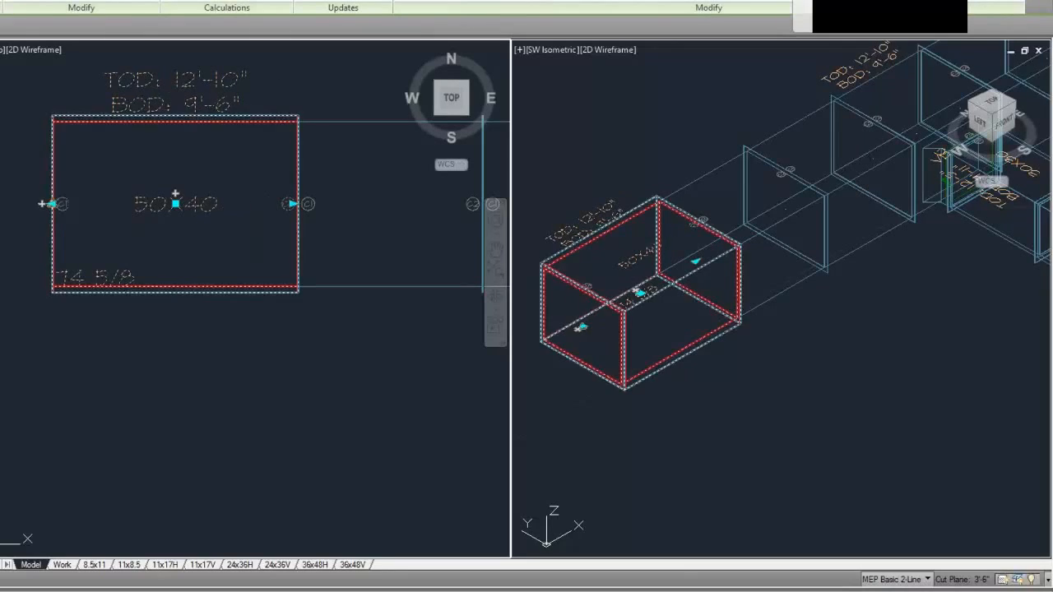
Step: Shorten the red 50X40 duct segment by moving its open end 60 inches inward along the run
left_click(52, 203)
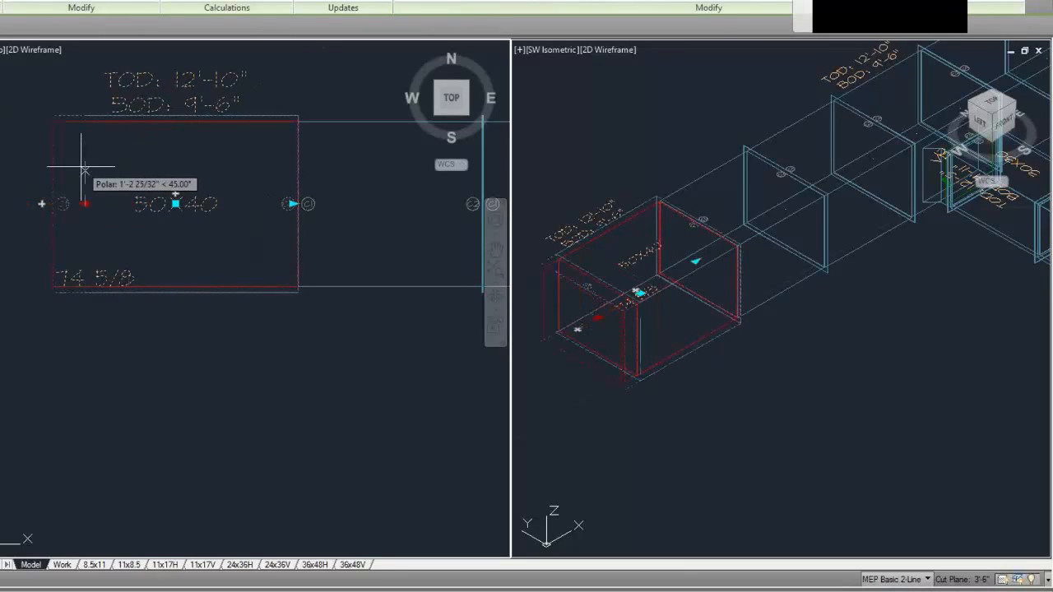
key("Escape")
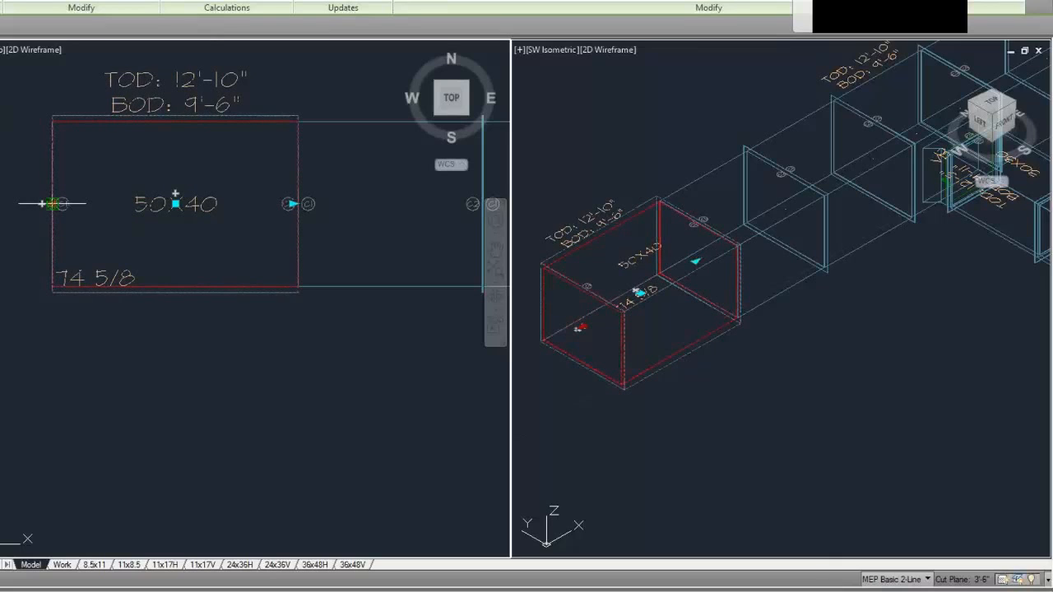
left_click(52, 204)
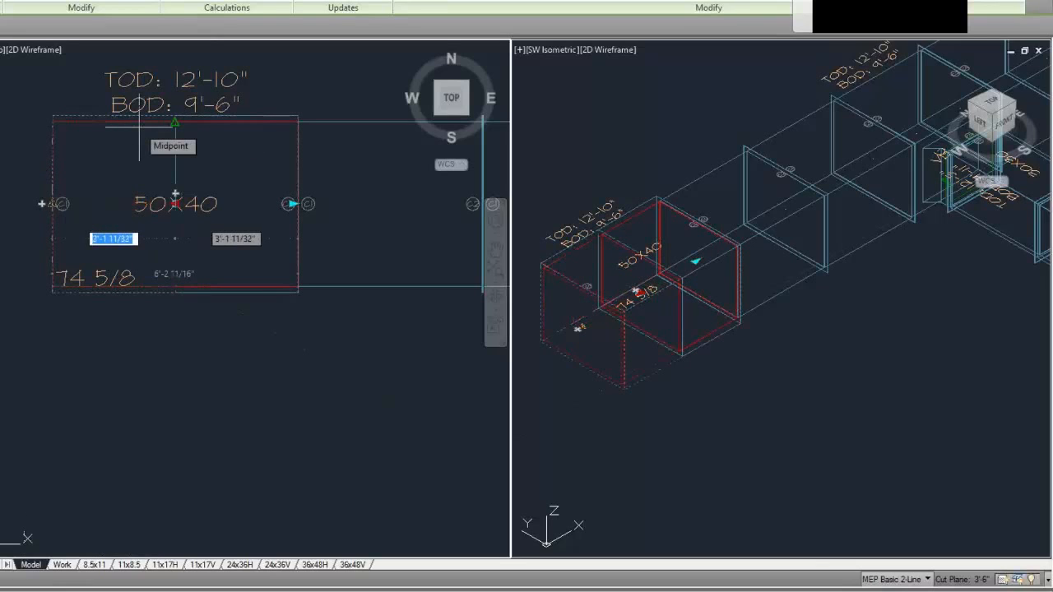
type("60")
key("Return")
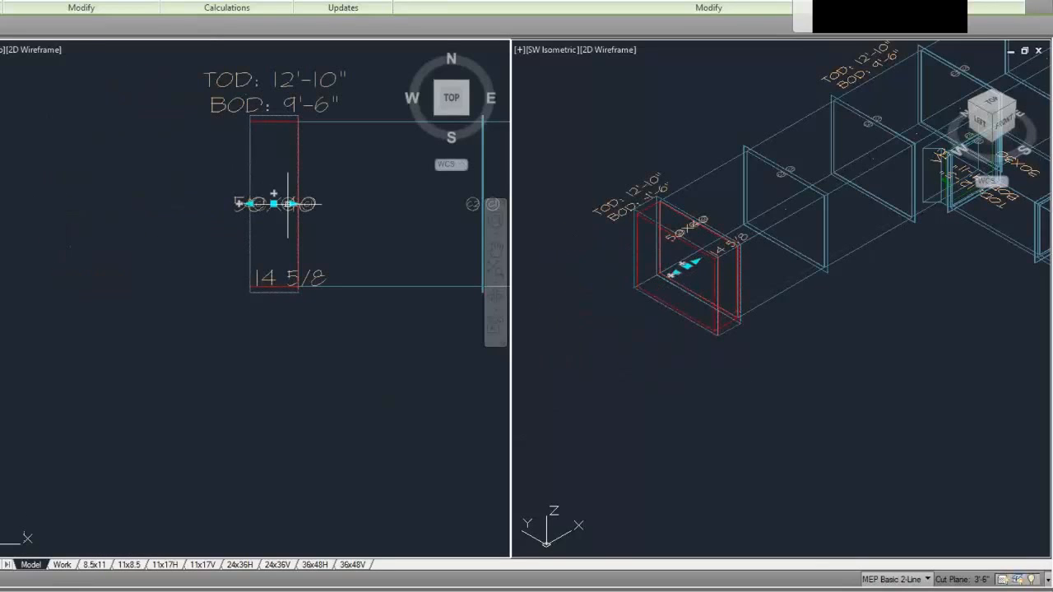
Step: Stretch the open end of the red 50X40 duct segment outward until the segment is 60 inches long
left_click(247, 203)
type("0 6")
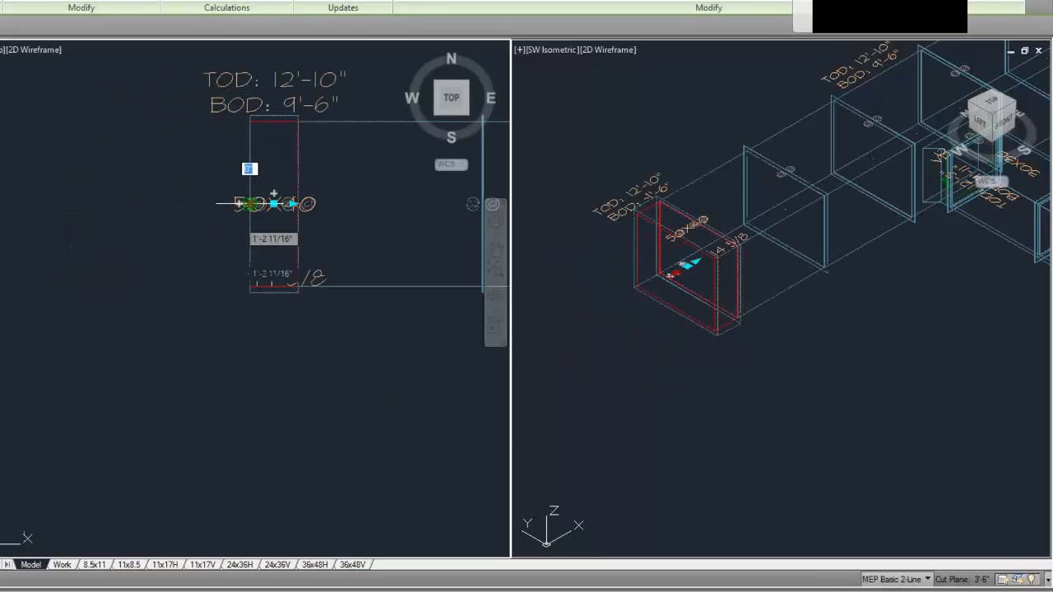
key("Return")
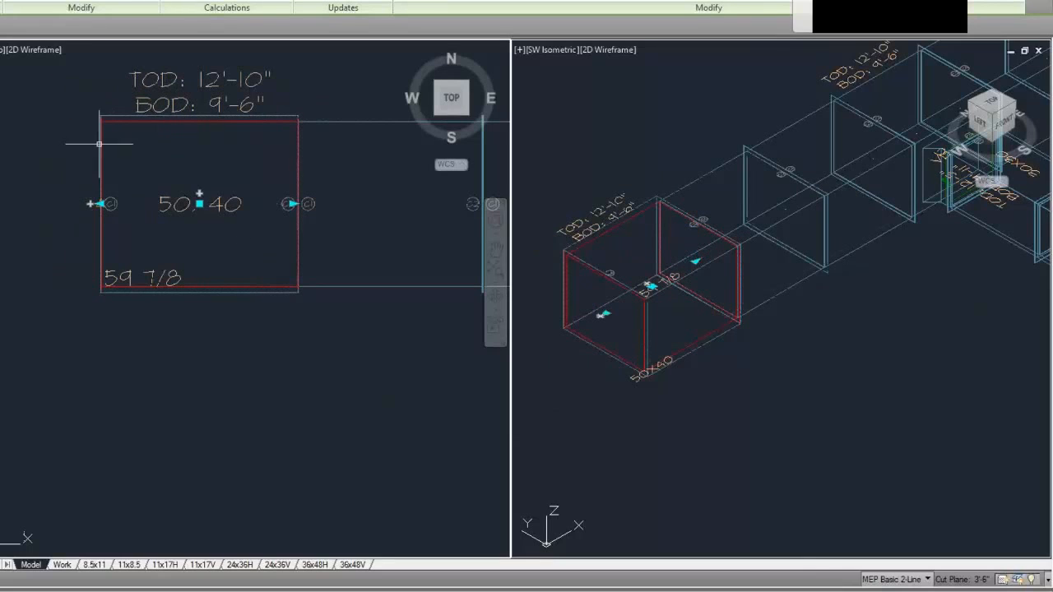
left_click(99, 204)
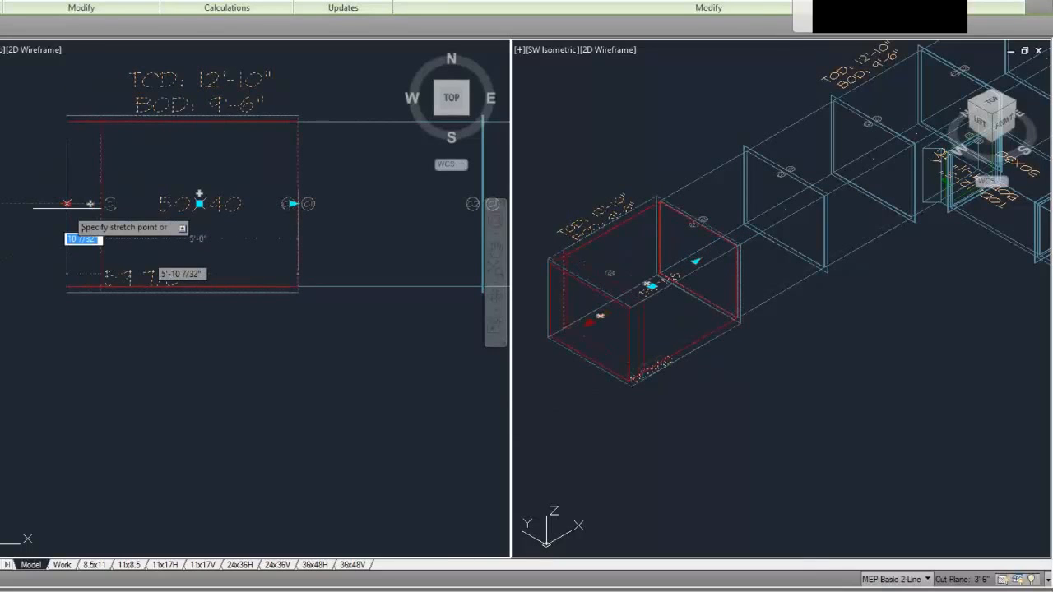
type("-1'")
key("Return")
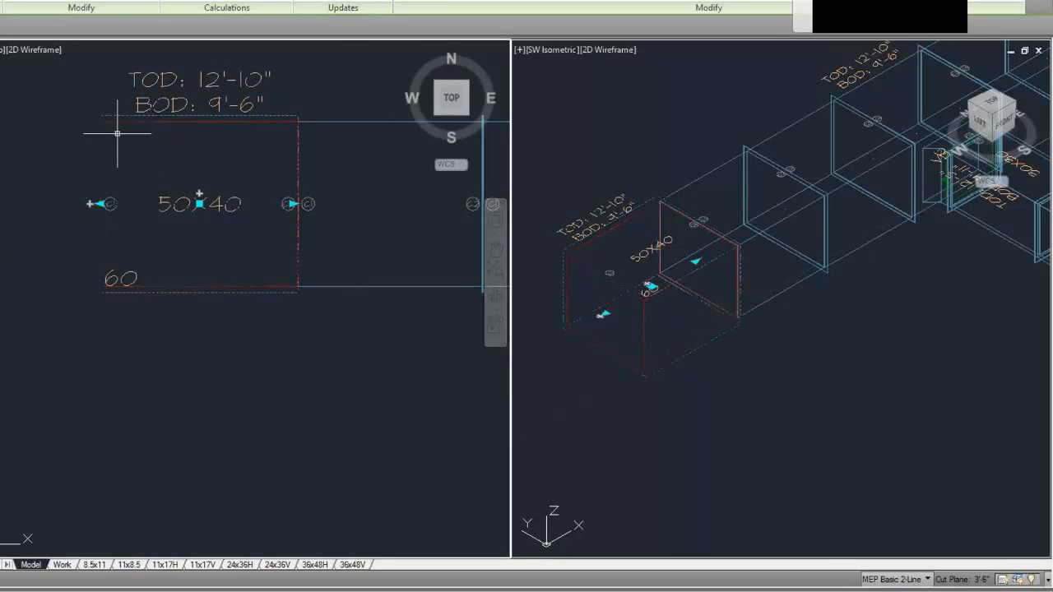
Step: Set the Contour colour to index 94 in the 2 Line object override of the 50X40 duct's end segment
right_click(249, 120)
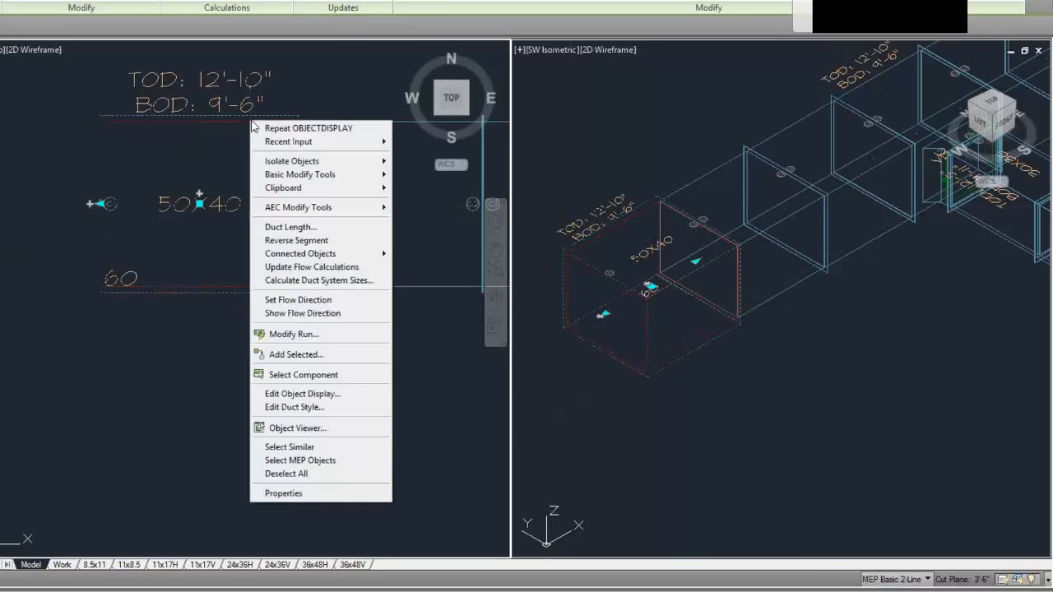
left_click(288, 400)
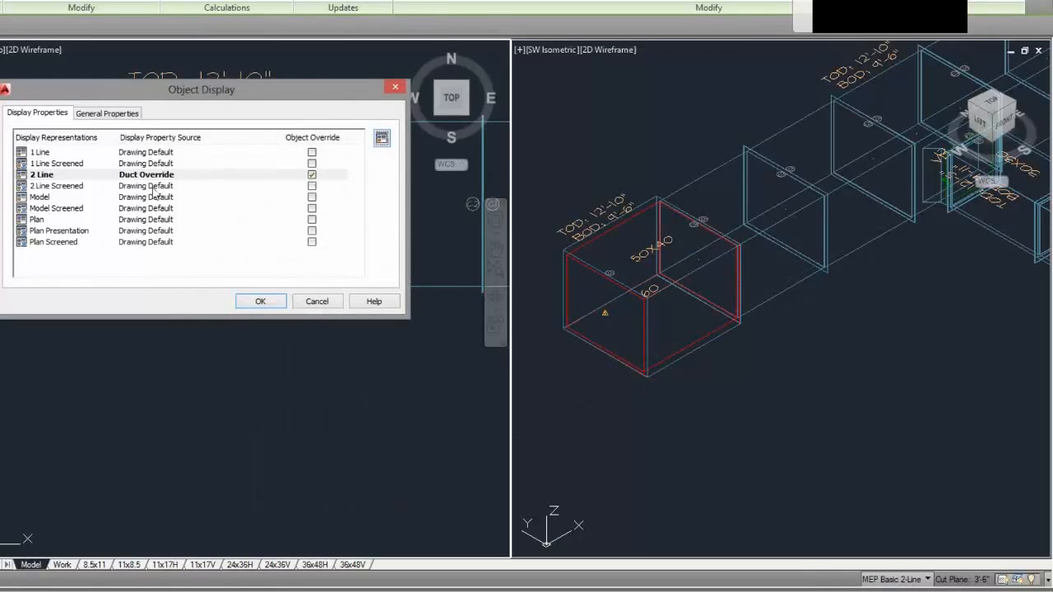
left_click(155, 177)
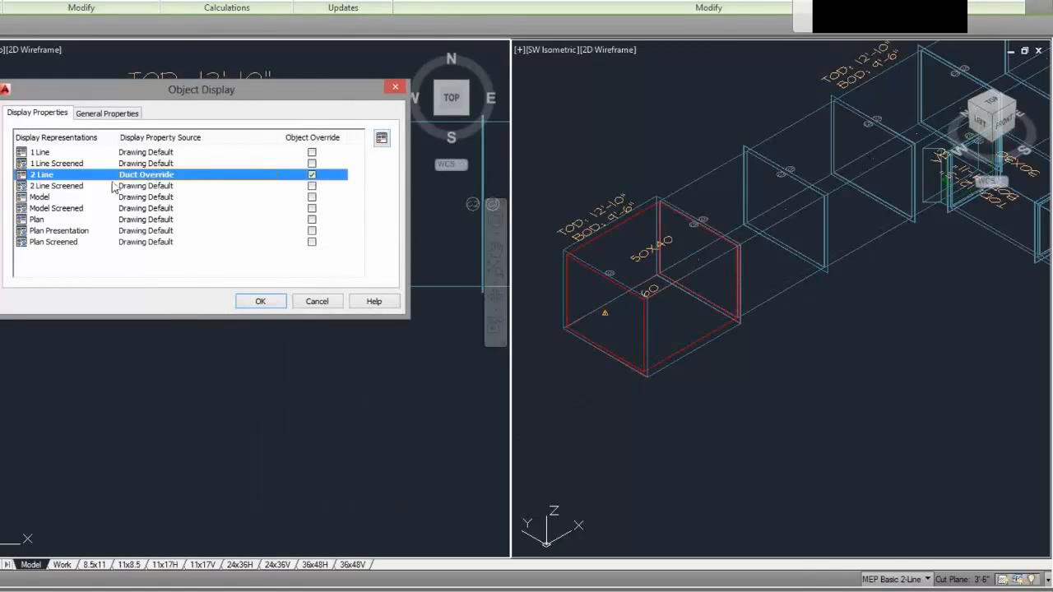
double_click(48, 174)
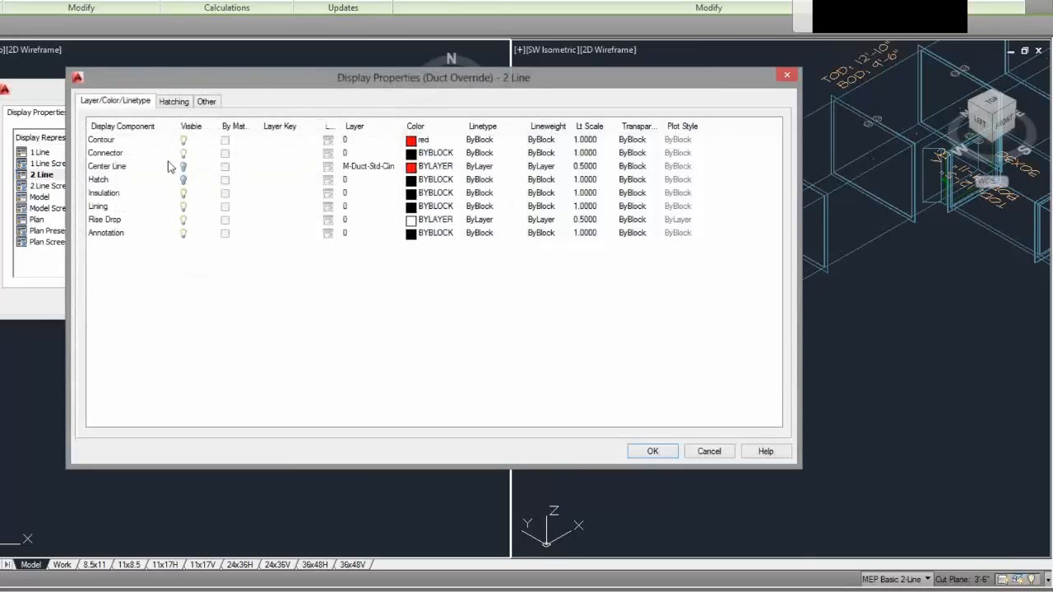
left_click(411, 141)
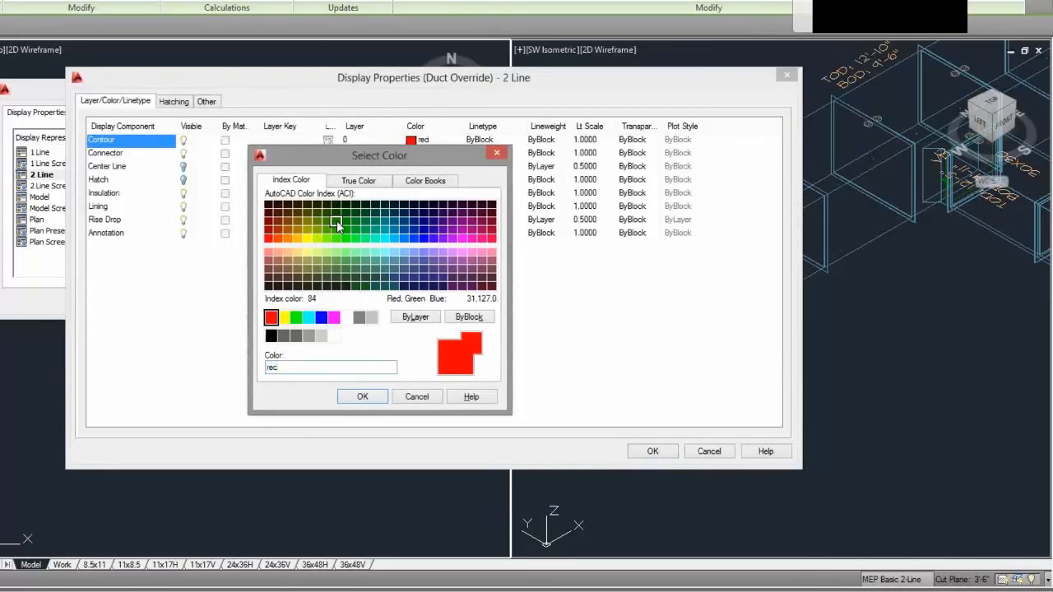
left_click(336, 223)
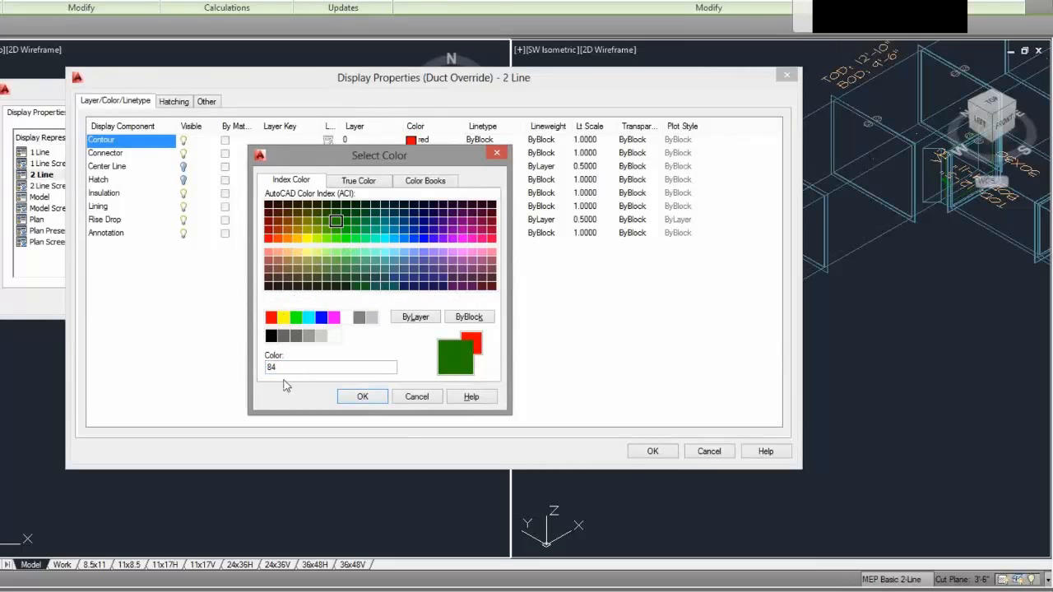
type("94")
key("Return")
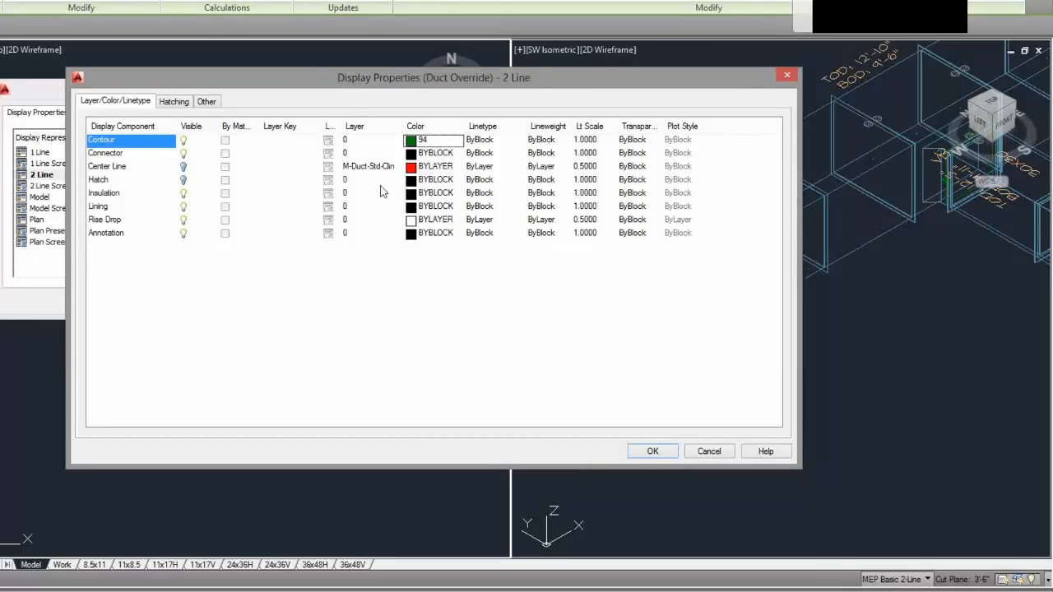
Step: Turn off the visibility of Contour and Lining in the end segment's 2 Line override and apply the override
left_click(186, 141)
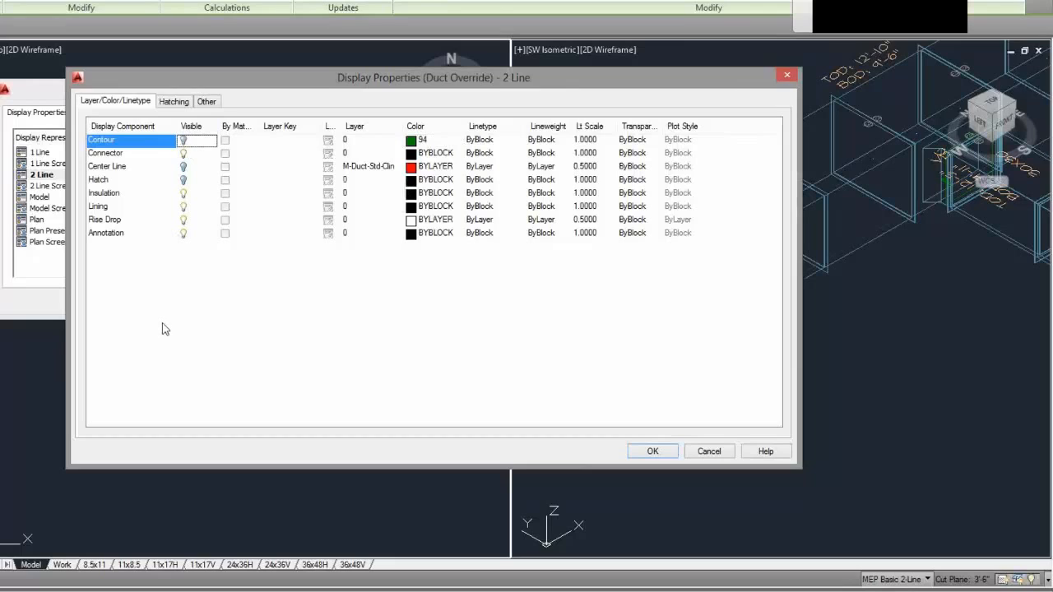
left_click(185, 153)
left_click(182, 154)
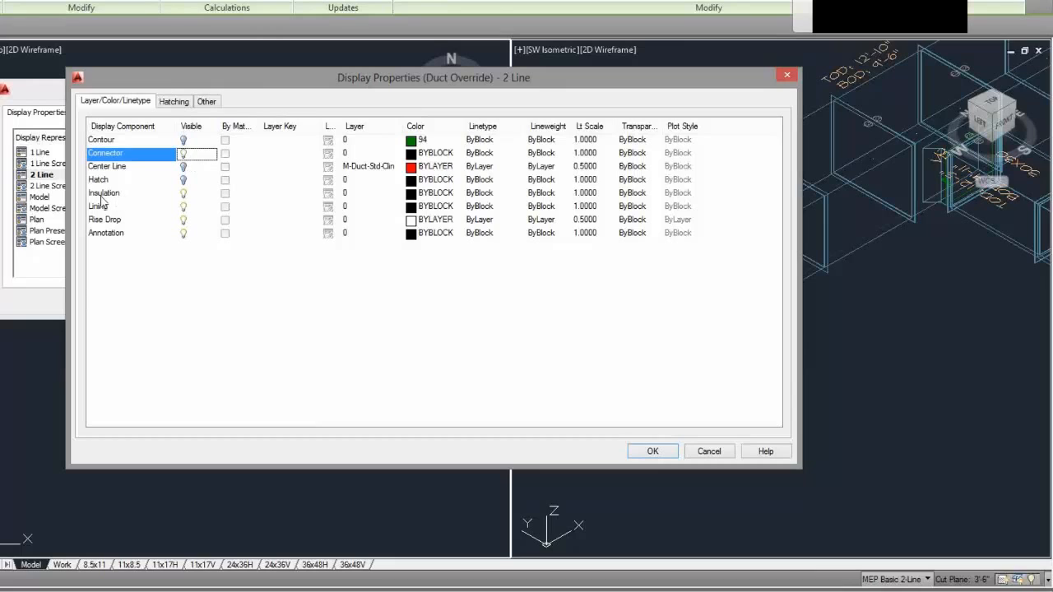
left_click(183, 206)
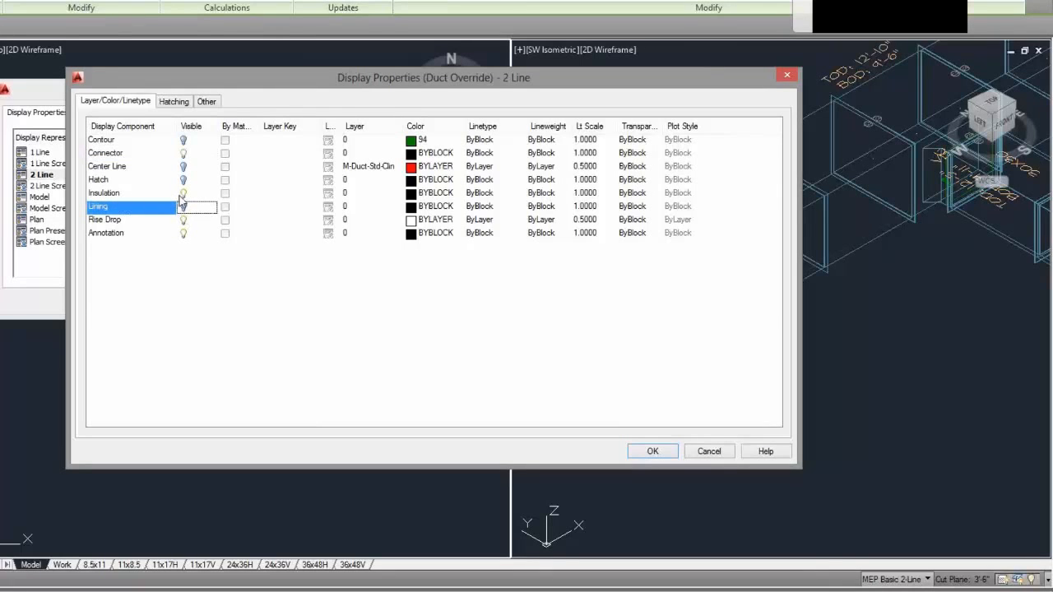
left_click(654, 453)
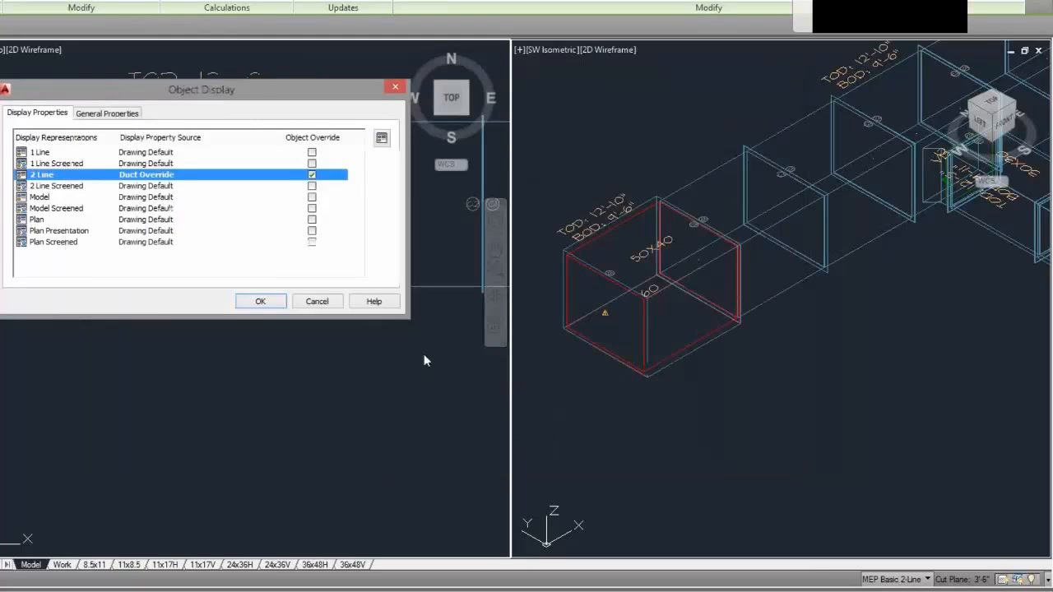
left_click(252, 301)
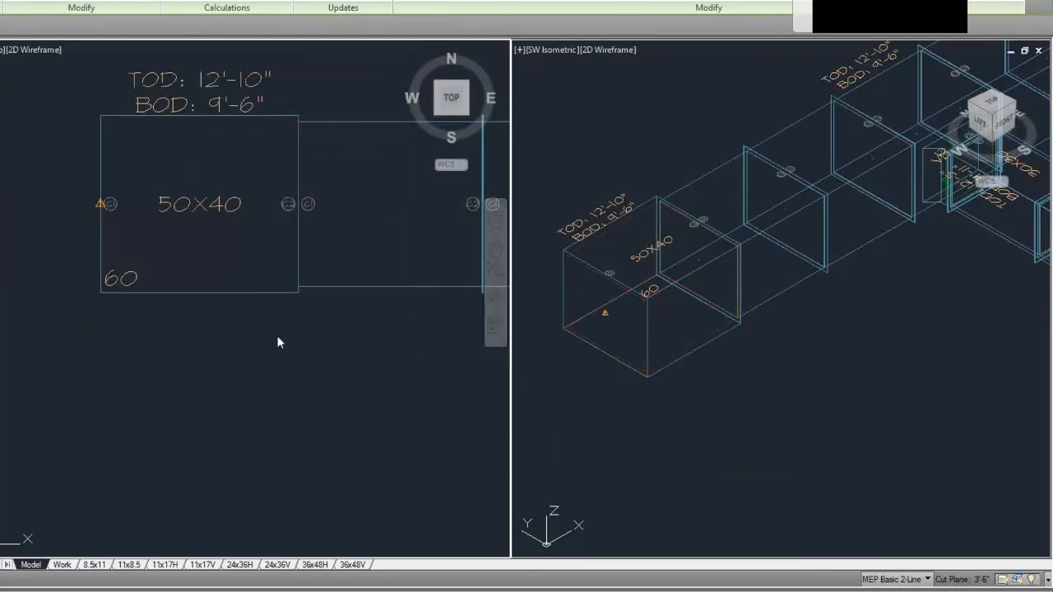
Step: Reset the Contour colour to ByBlock in the 2 Line object override of the 50X40 end segment
left_click(193, 288)
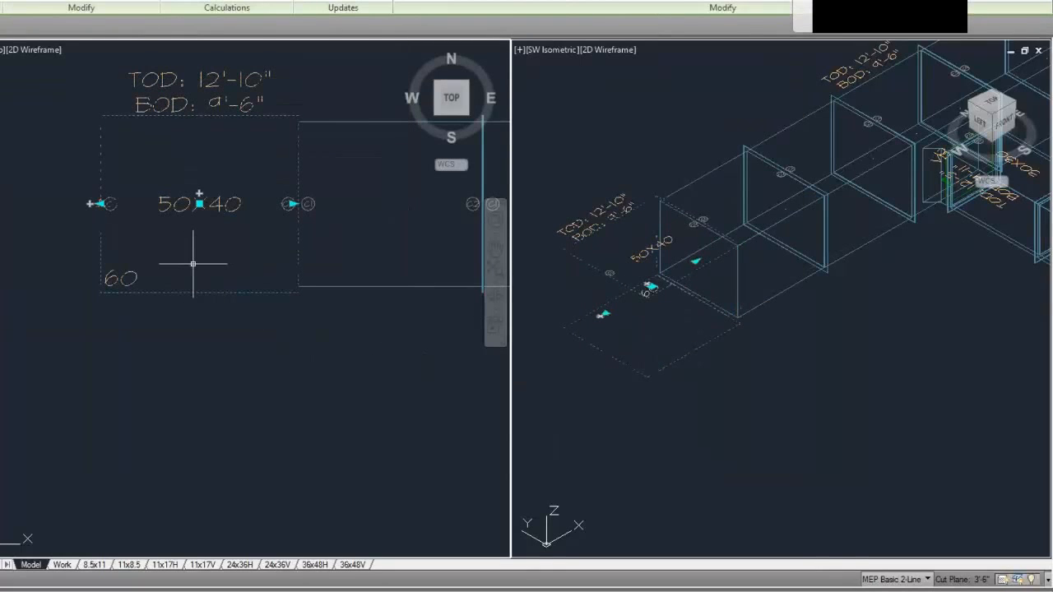
right_click(172, 263)
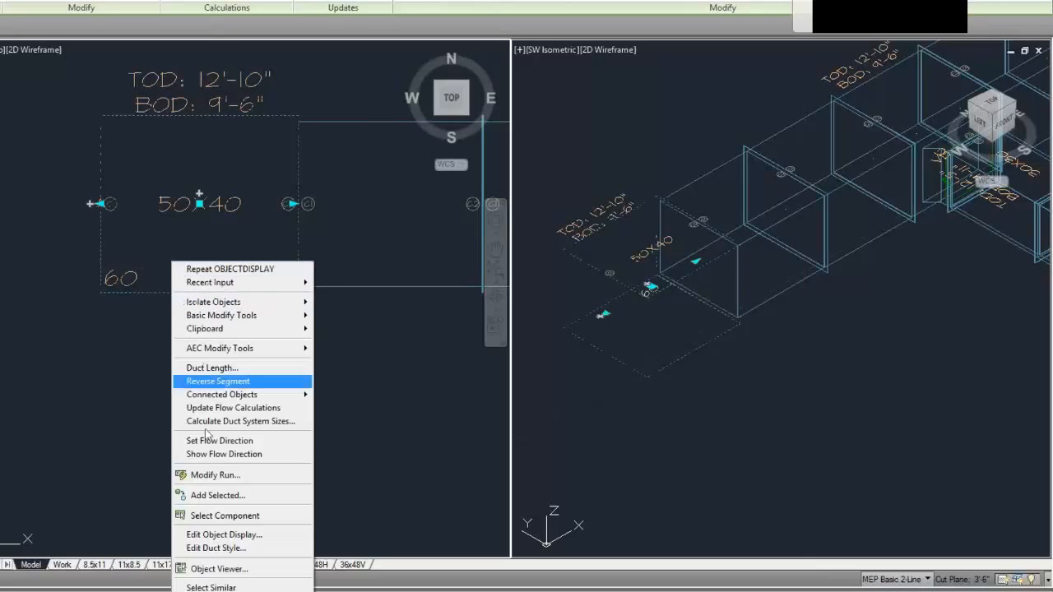
left_click(216, 535)
left_click(134, 176)
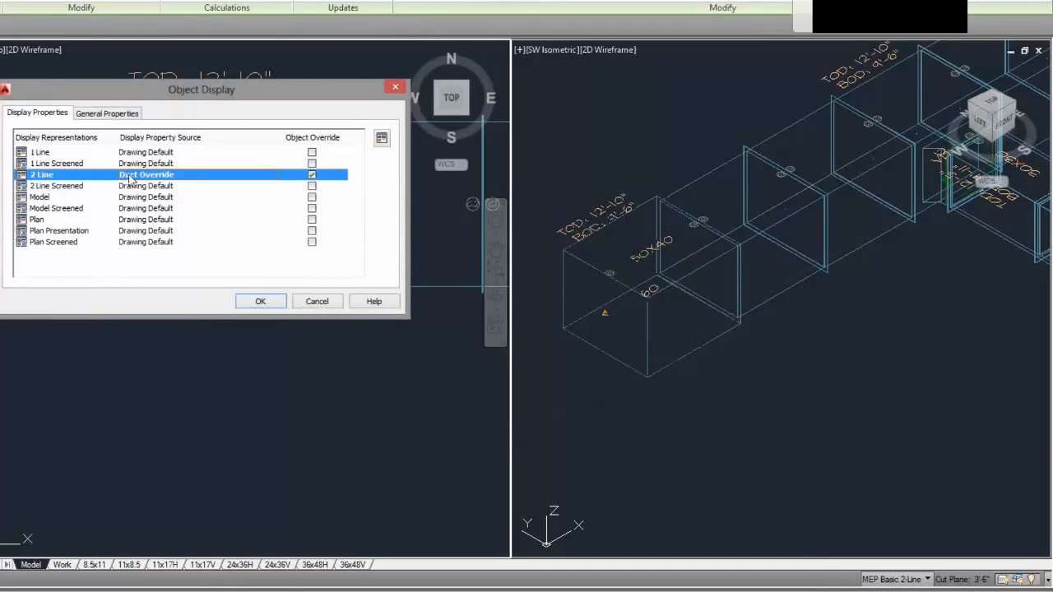
double_click(47, 178)
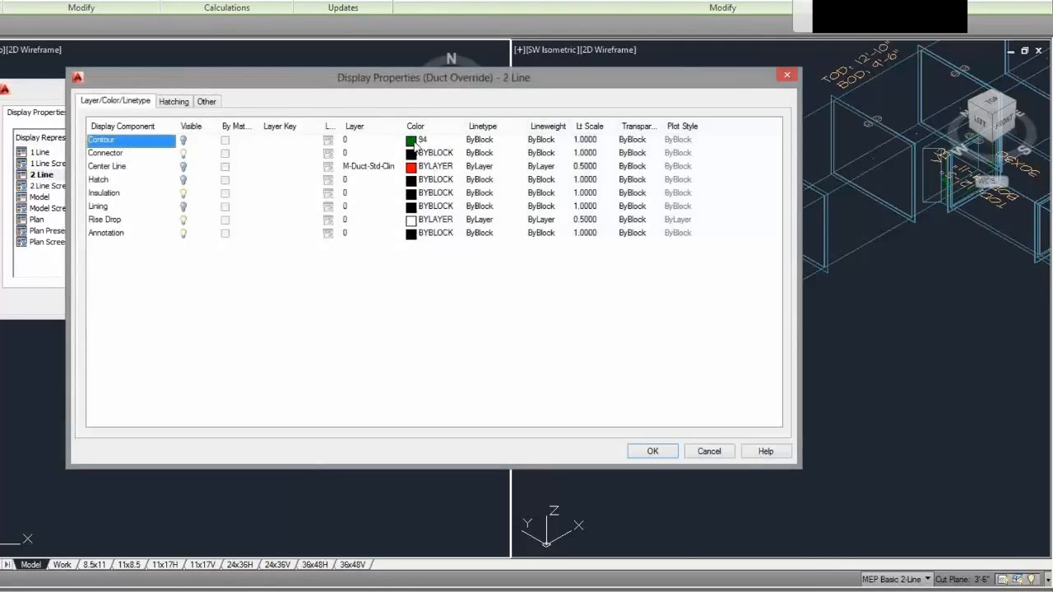
left_click(416, 141)
left_click(469, 317)
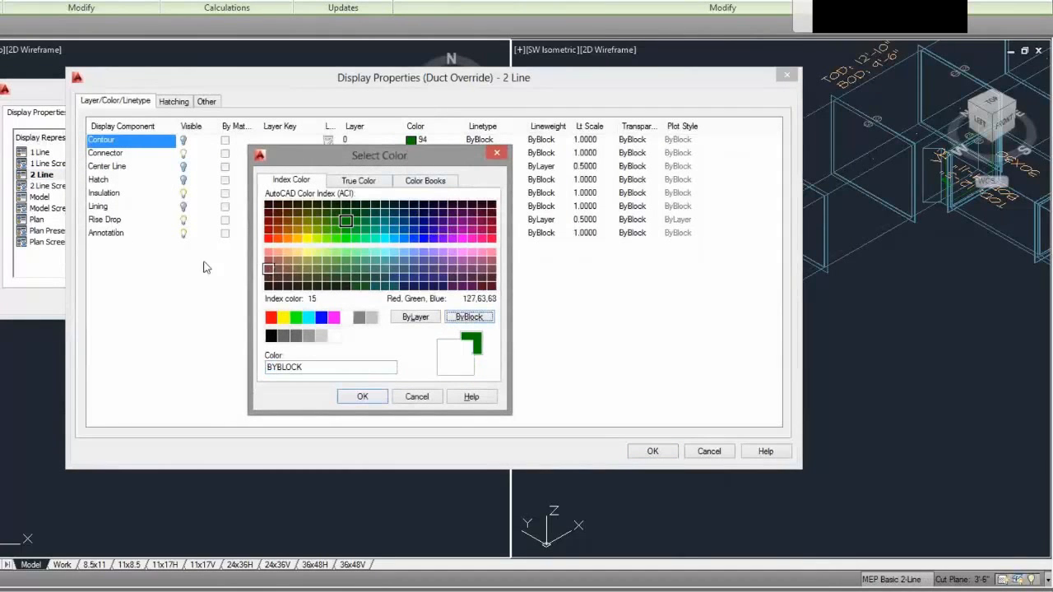
left_click(363, 396)
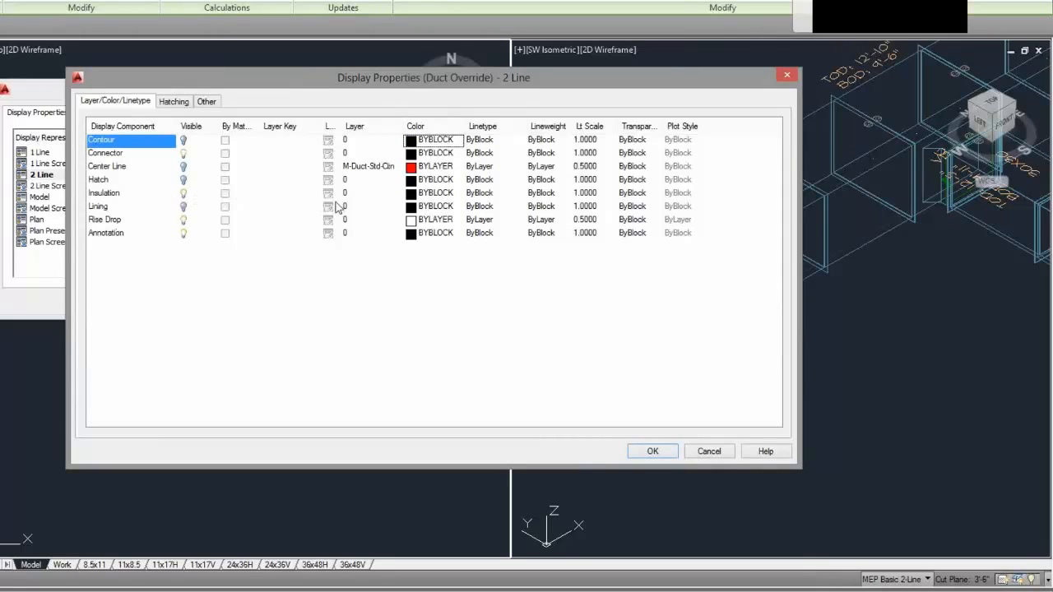
Step: Set the Insulation colour to index 94 in the end segment's 2 Line override and apply the override
left_click(432, 194)
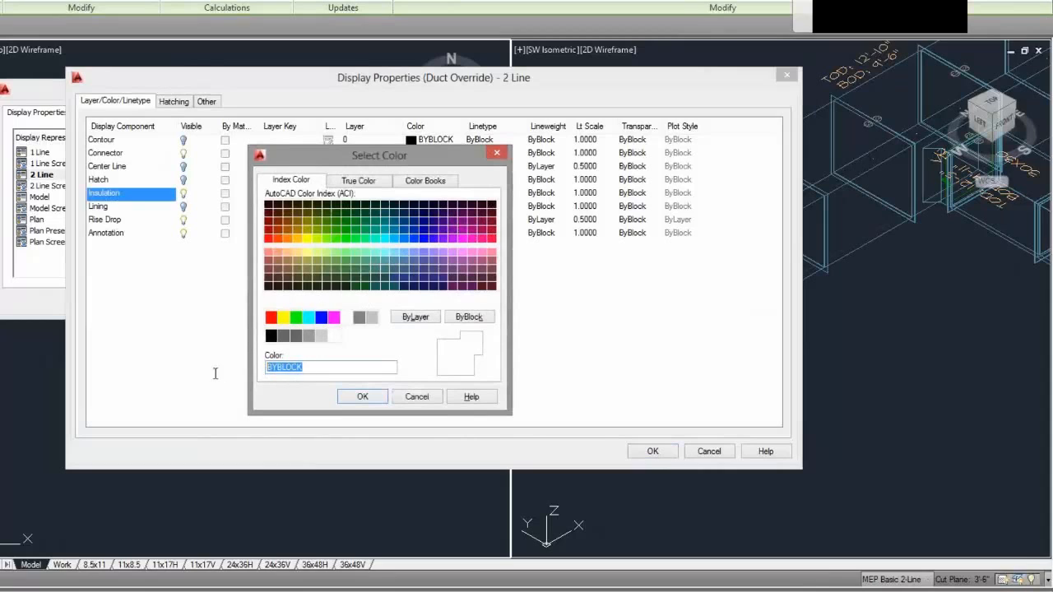
type("94")
key("Return")
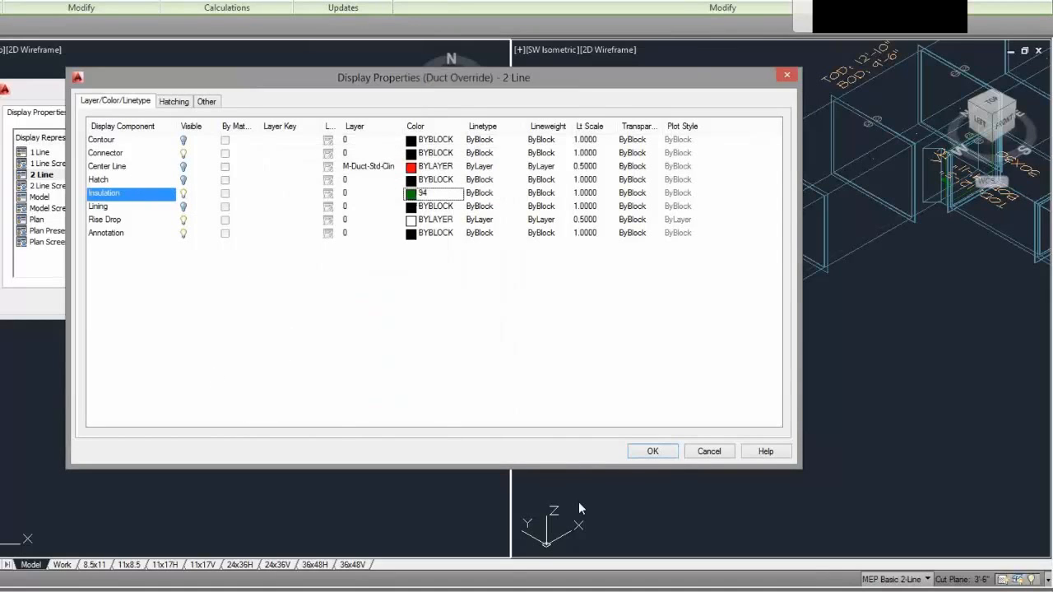
left_click(643, 454)
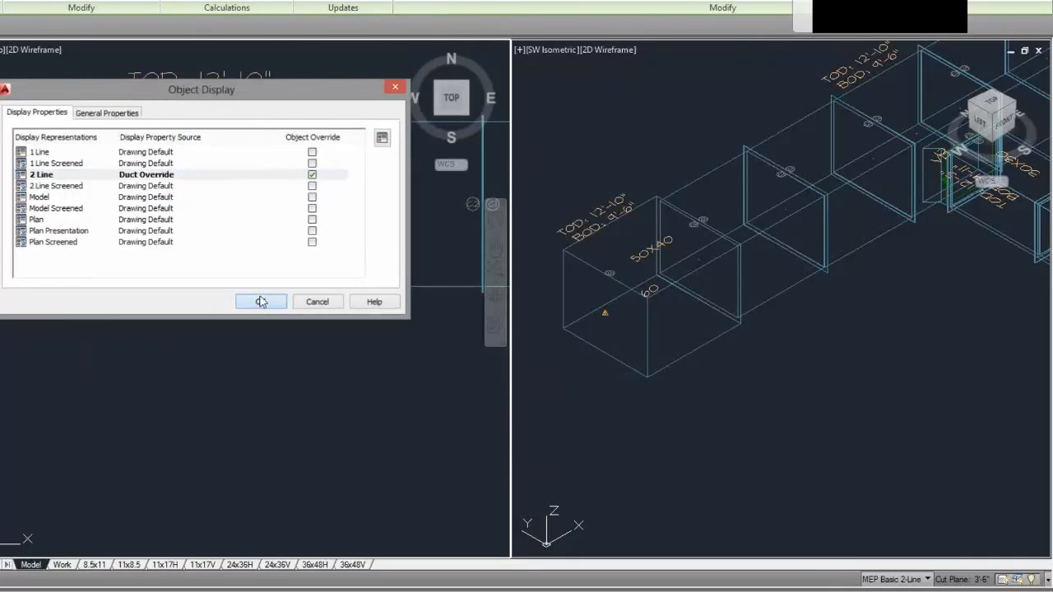
left_click(261, 301)
Step: Set the insulation thickness of the 50X40 duct's end segment to 4 inches and clear the selection
left_click(209, 288)
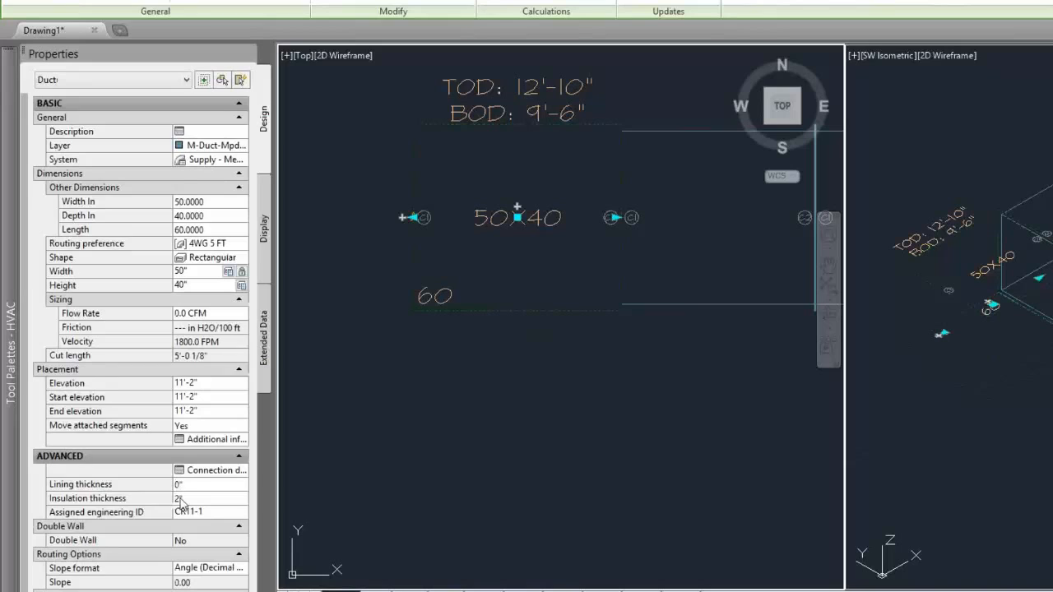
left_click(190, 497)
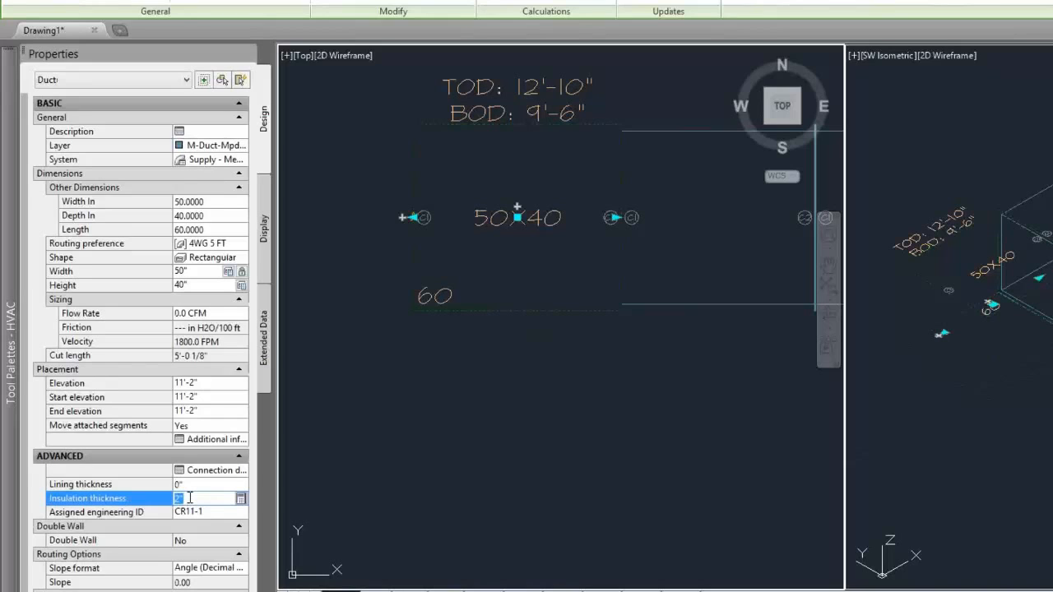
type("4")
key("Tab")
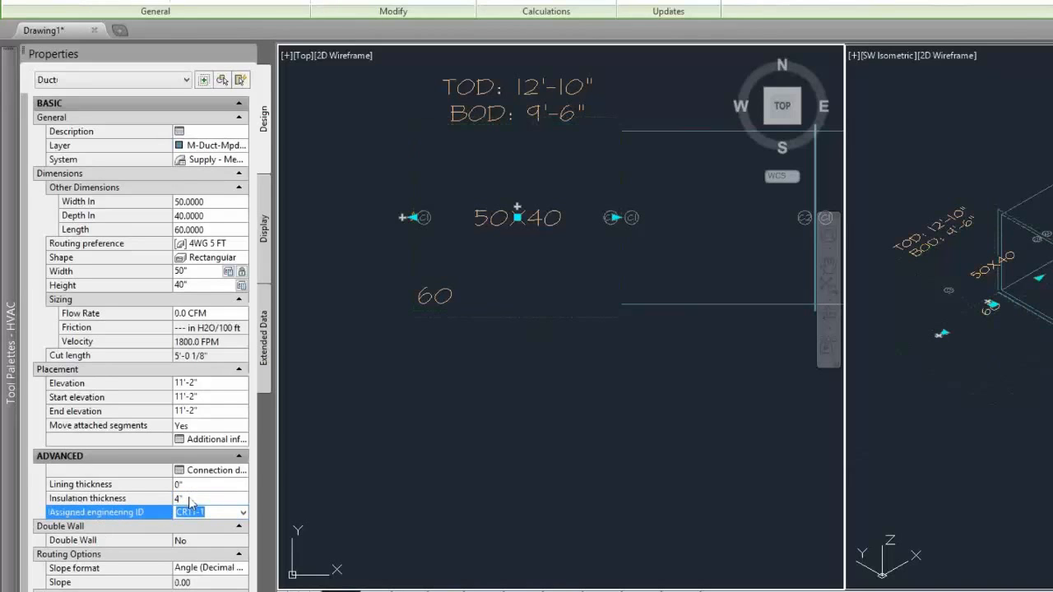
key("Escape")
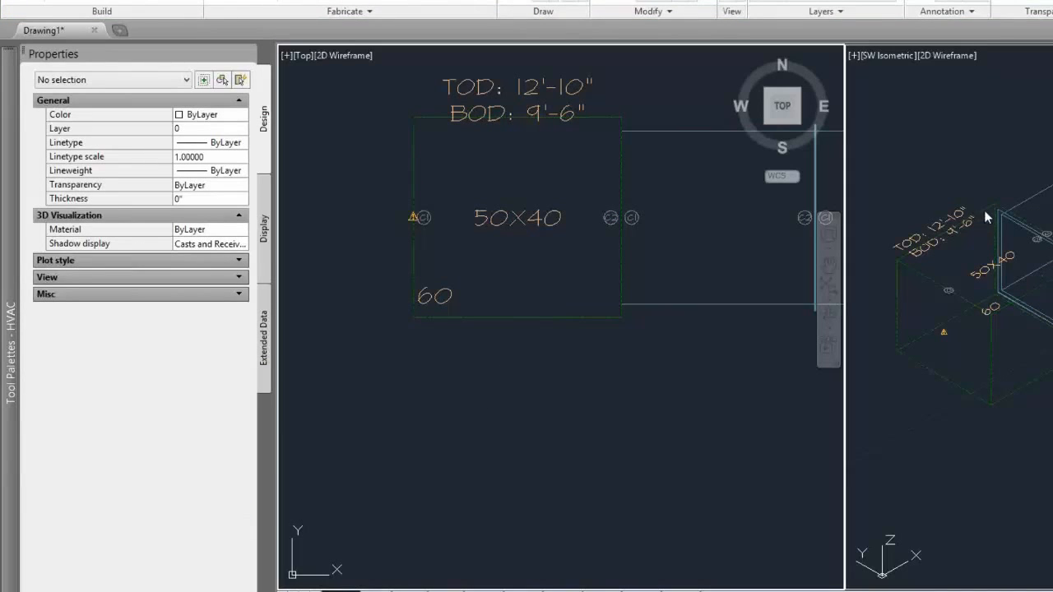
Step: Turn on the visibility of the Hatch component in the 2 Line override of the 50X40 duct's end segment
left_click(980, 164)
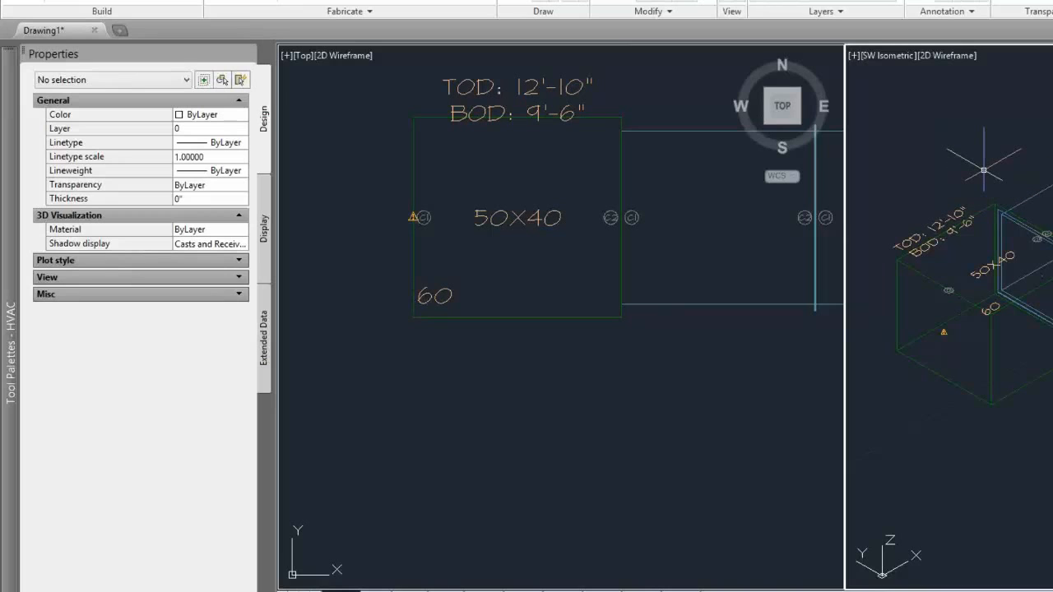
left_click(522, 169)
scroll(576, 230, "down", 6)
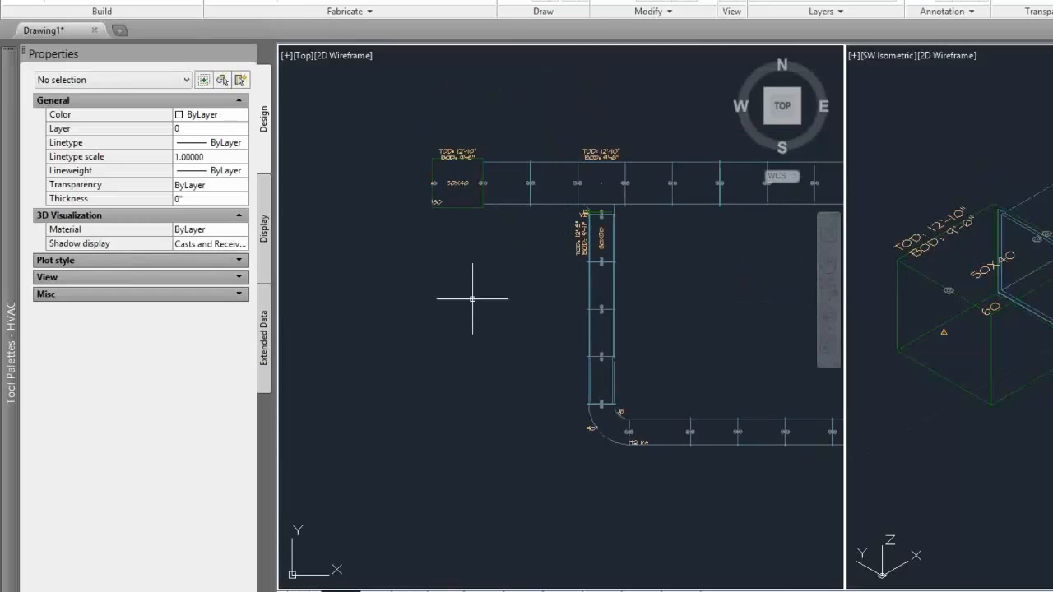
scroll(465, 231, "up", 5)
left_click(445, 67)
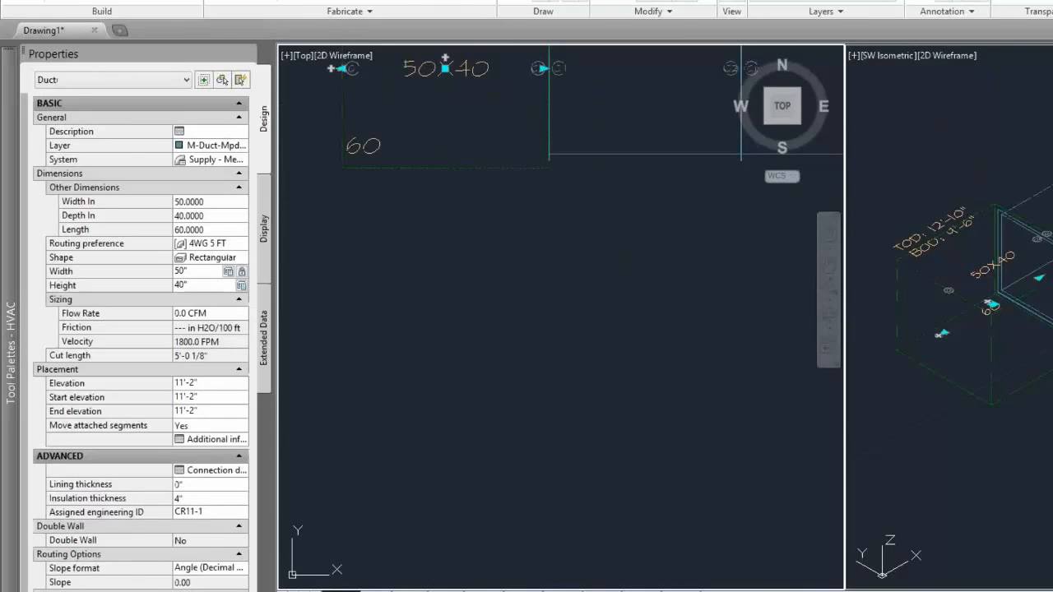
right_click(454, 168)
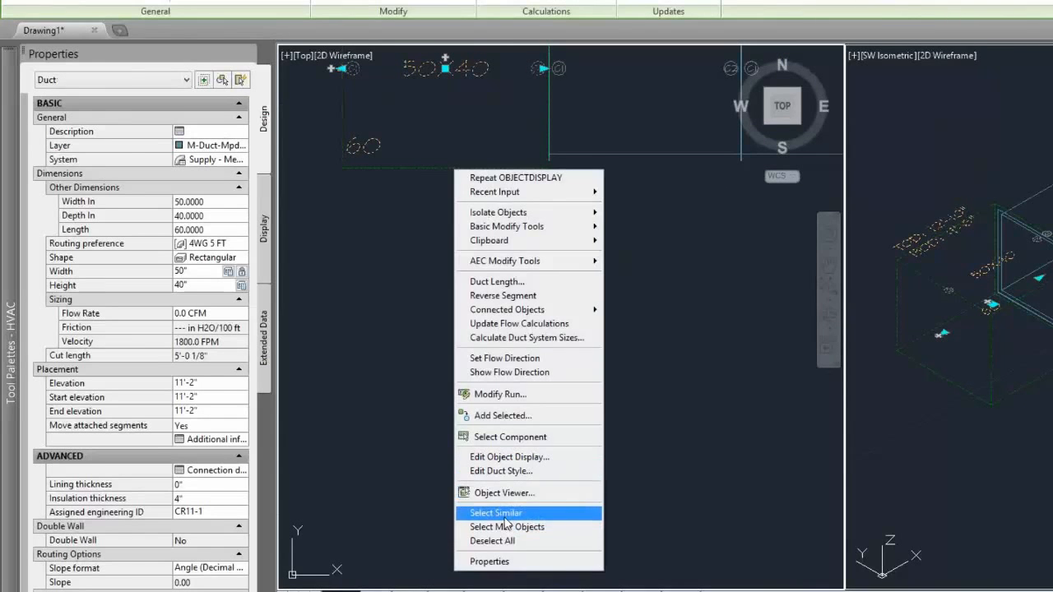
left_click(510, 457)
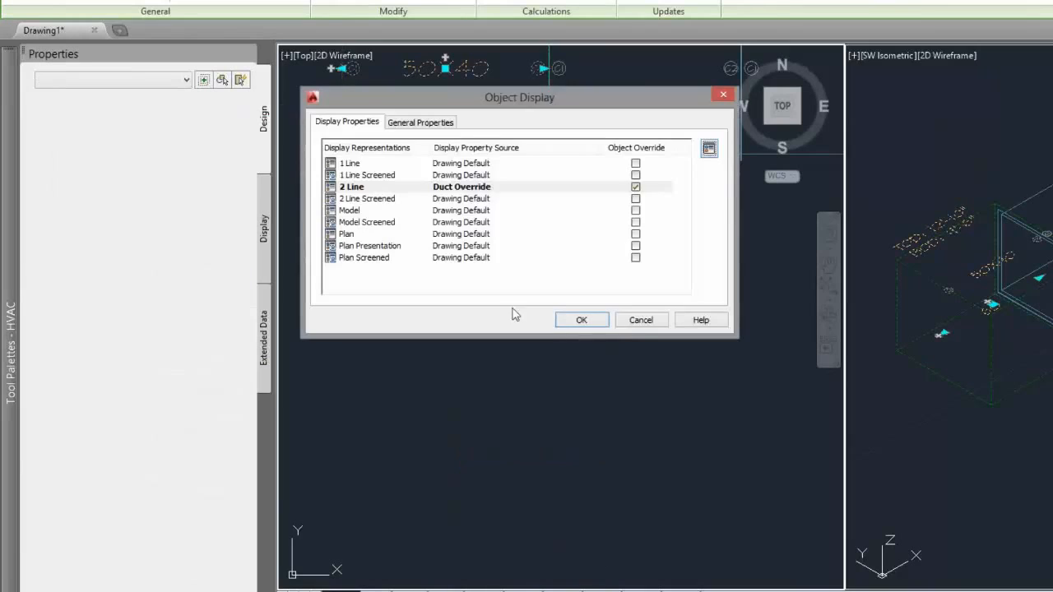
left_click(359, 193)
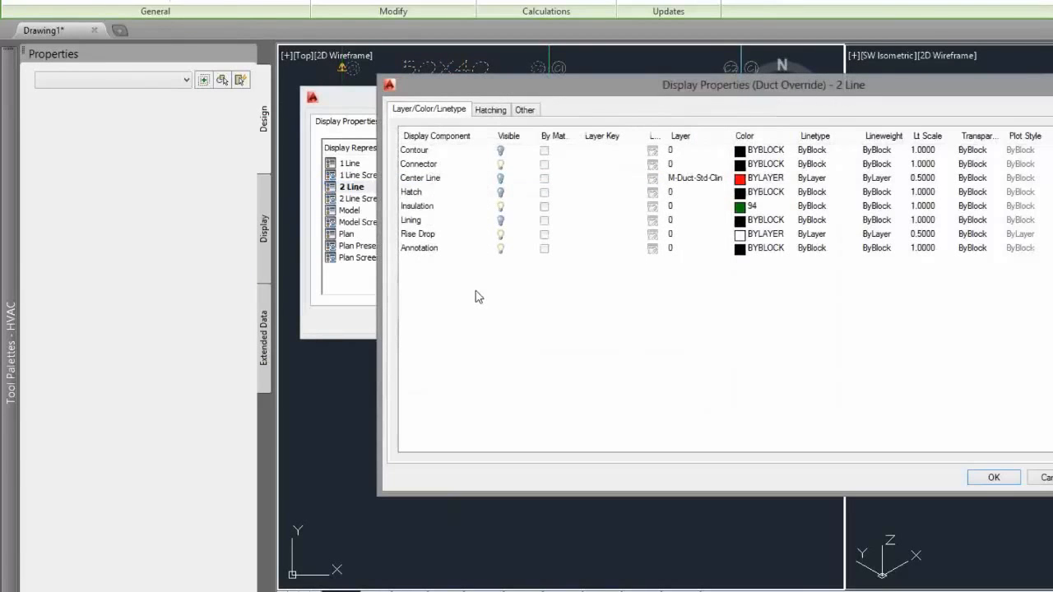
left_click(493, 112)
left_click(451, 112)
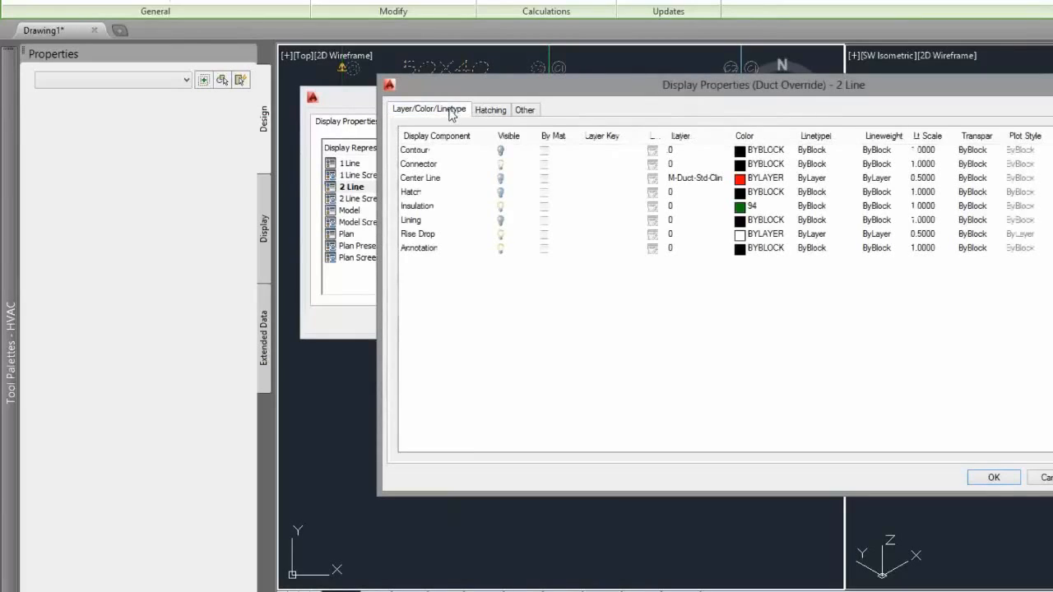
left_click(502, 195)
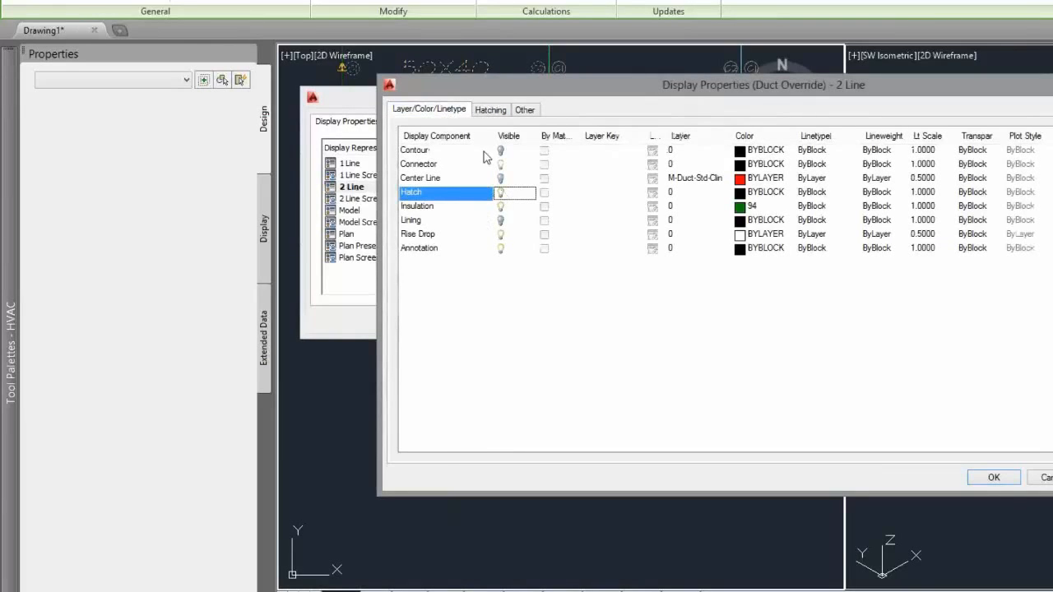
Step: Set the end segment's 2 Line hatch to the predefined ANGLE pattern, apply the override, and leave the duct deselected
left_click(493, 111)
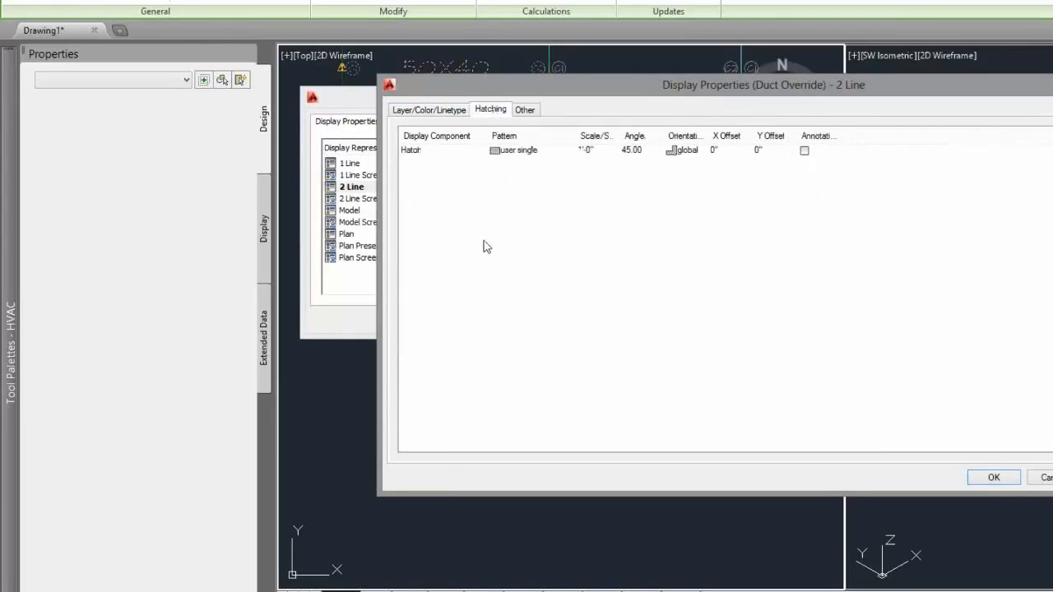
left_click(506, 155)
left_click(776, 252)
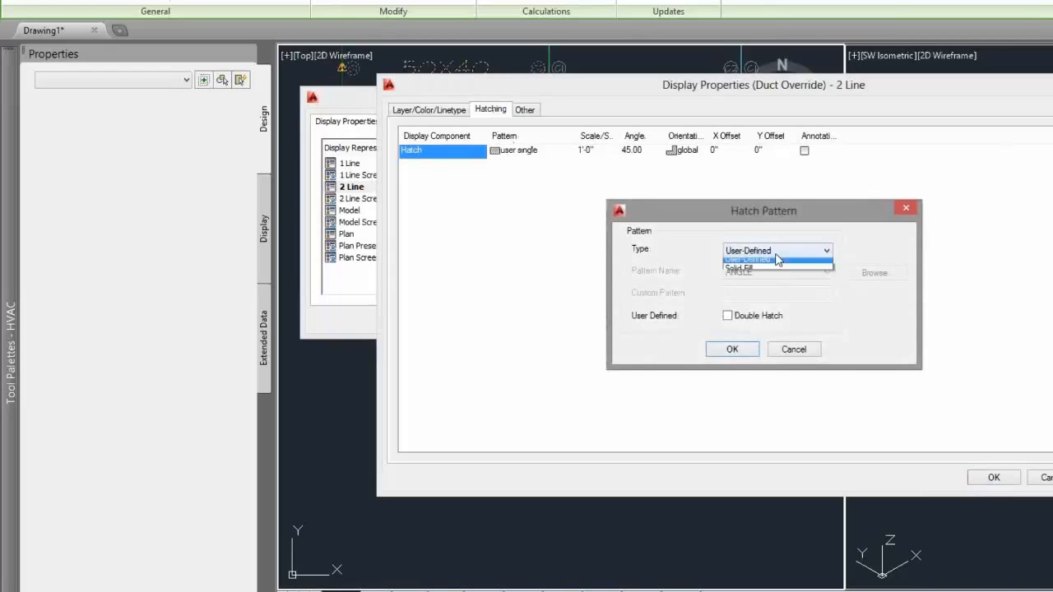
left_click(753, 273)
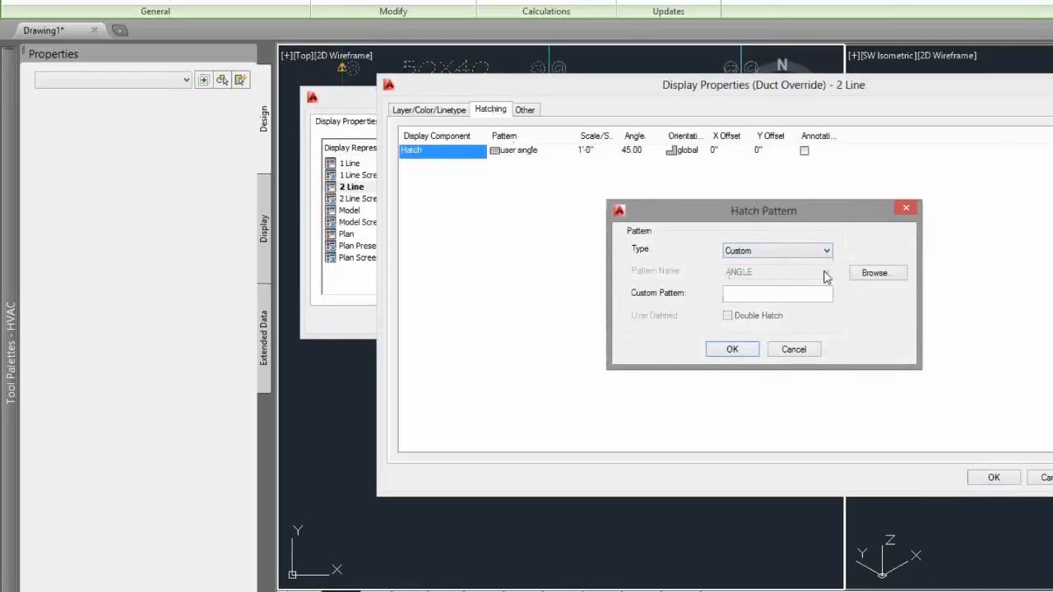
left_click(757, 251)
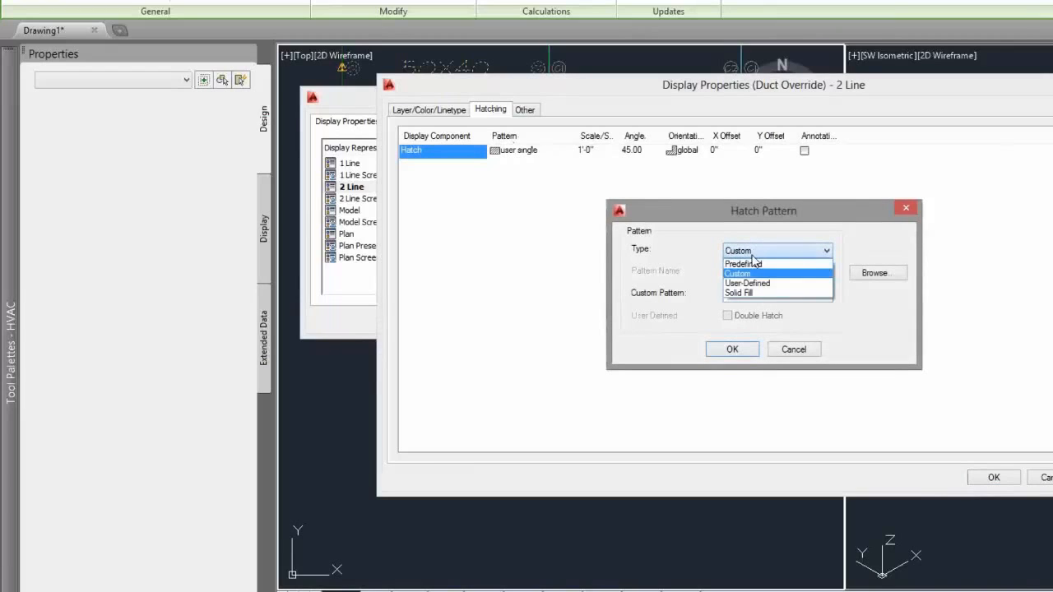
left_click(756, 263)
left_click(780, 274)
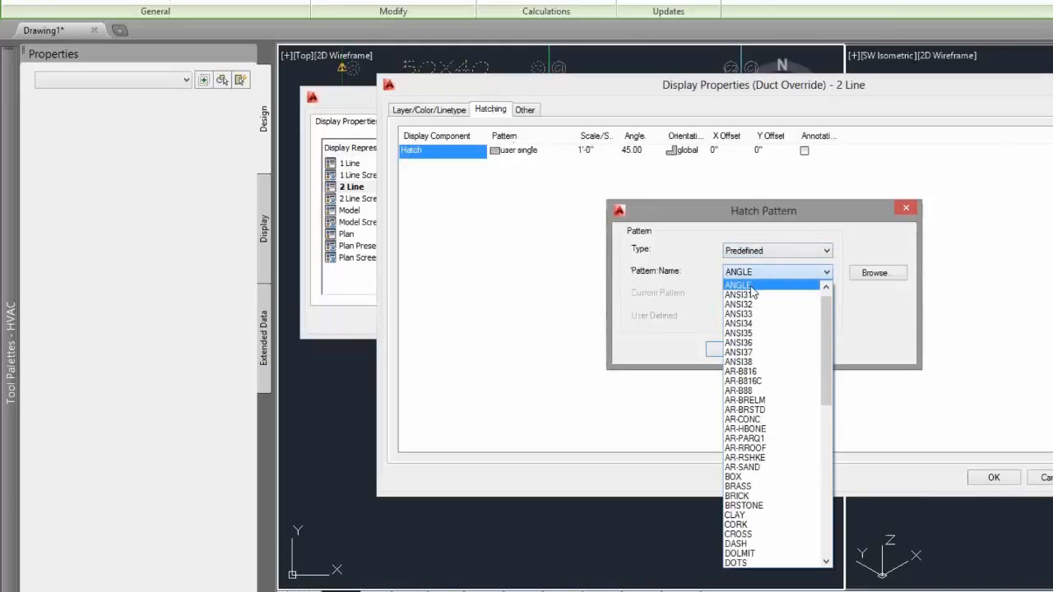
left_click(792, 283)
left_click(731, 349)
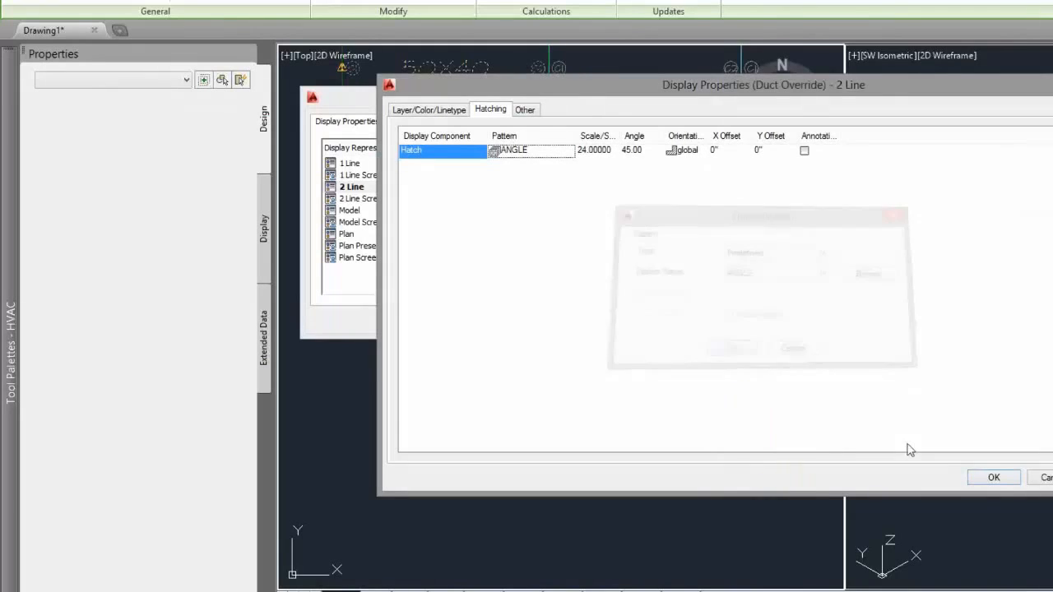
left_click(993, 477)
left_click(576, 318)
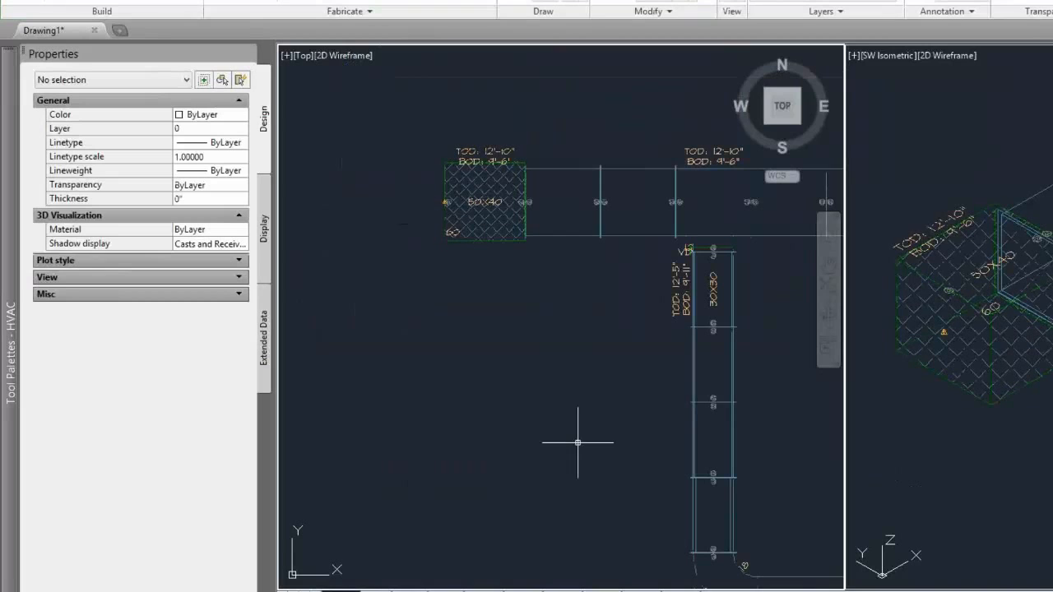
left_click(1020, 375)
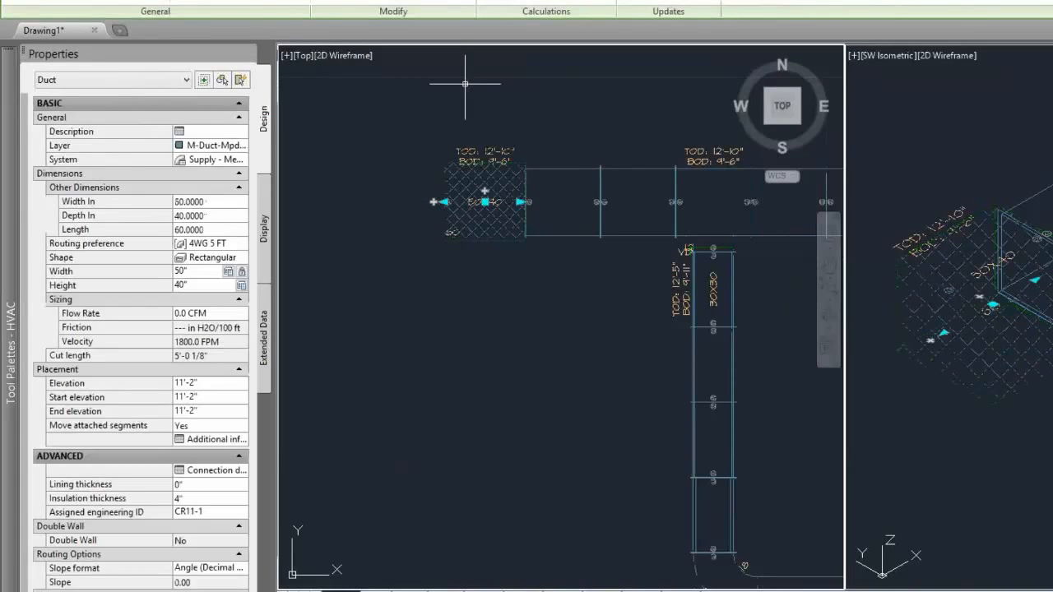
key("Escape")
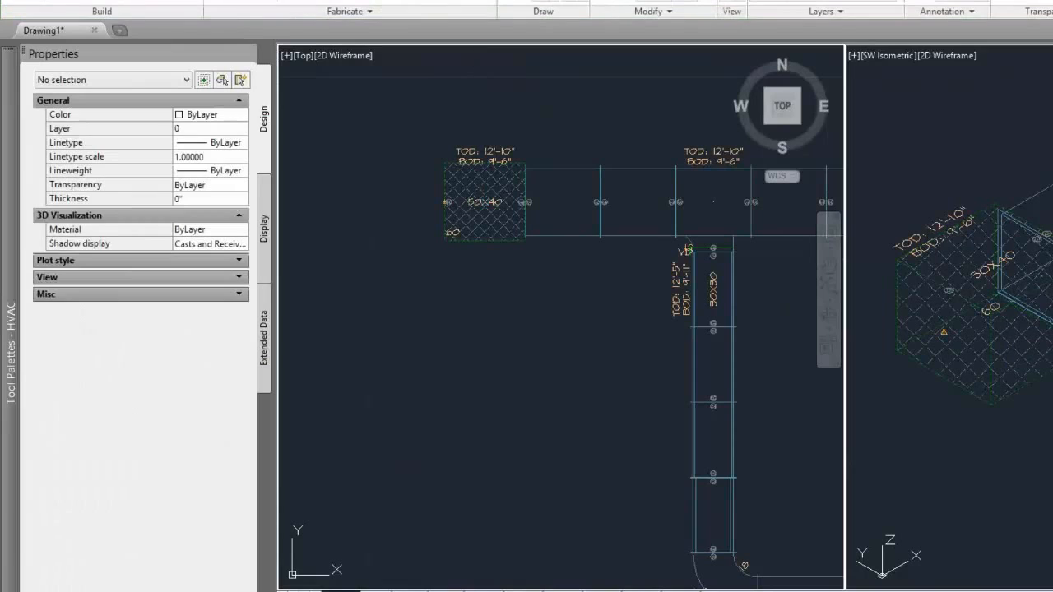